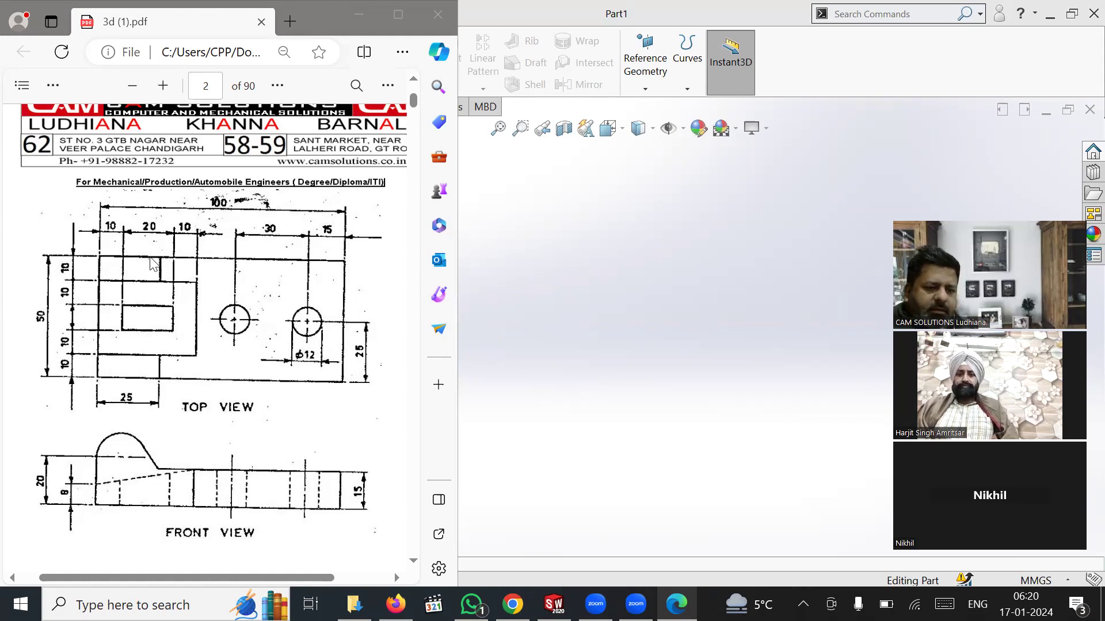
Switch to SOLIDWORKS and start an Extruded Boss/Base with its sketch on the Top Plane.
{"action": "left_click", "coordinate": [610, 327]}
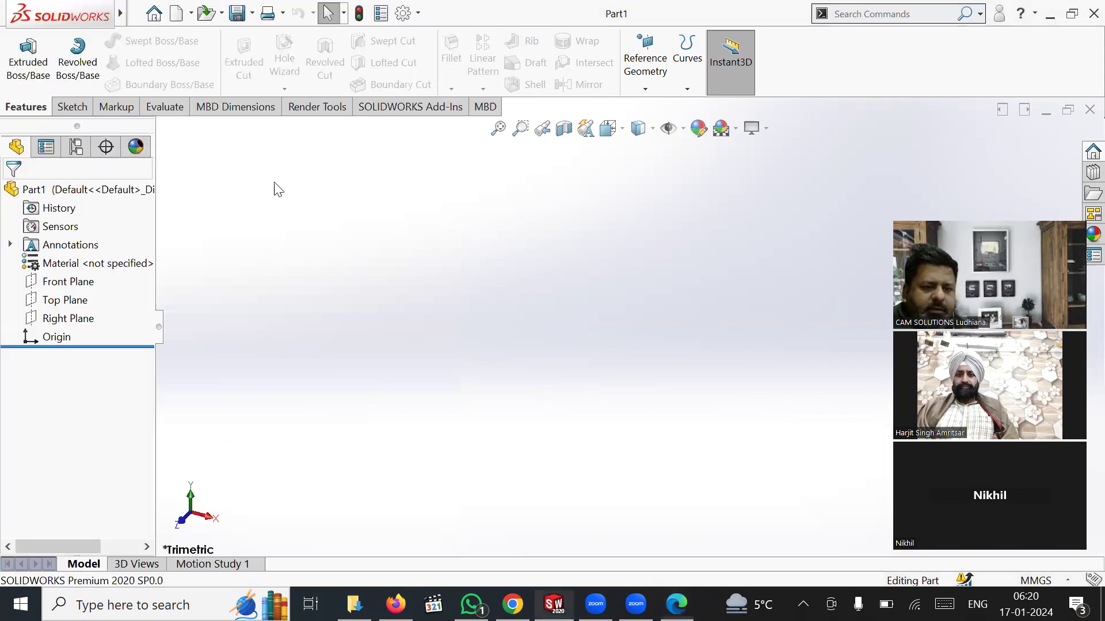
{"action": "left_click", "coordinate": [41, 85]}
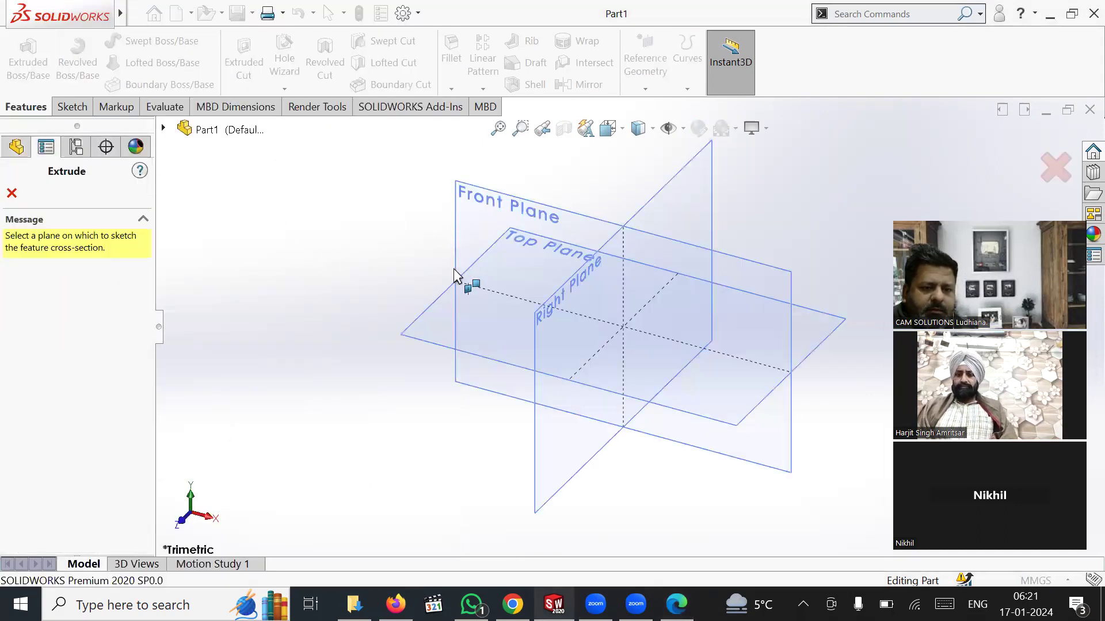
{"action": "left_click", "coordinate": [435, 312]}
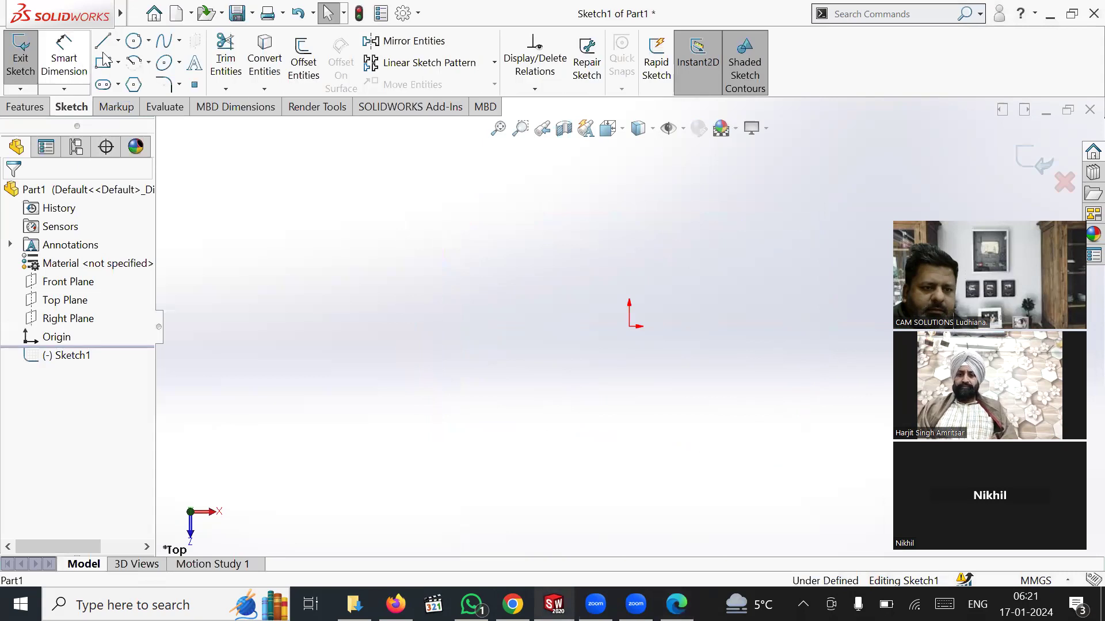
Sketch a corner rectangle about 97 mm by 58 mm, starting at the origin and extending up and to the right.
{"action": "left_click", "coordinate": [630, 327]}
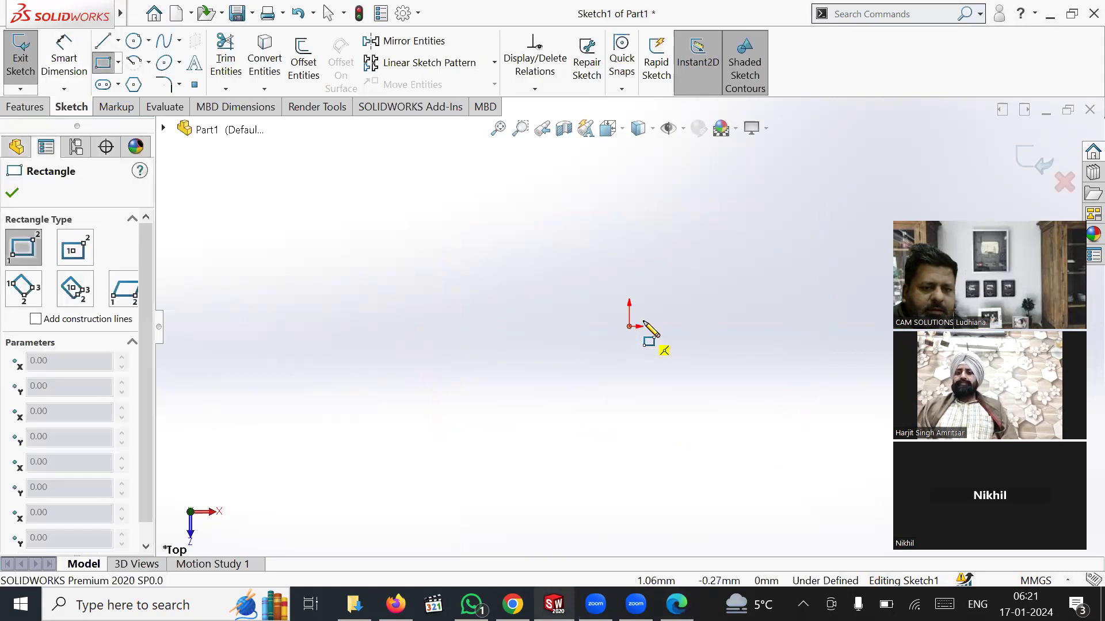
{"action": "left_click", "coordinate": [839, 206]}
{"action": "right_click", "coordinate": [629, 206]}
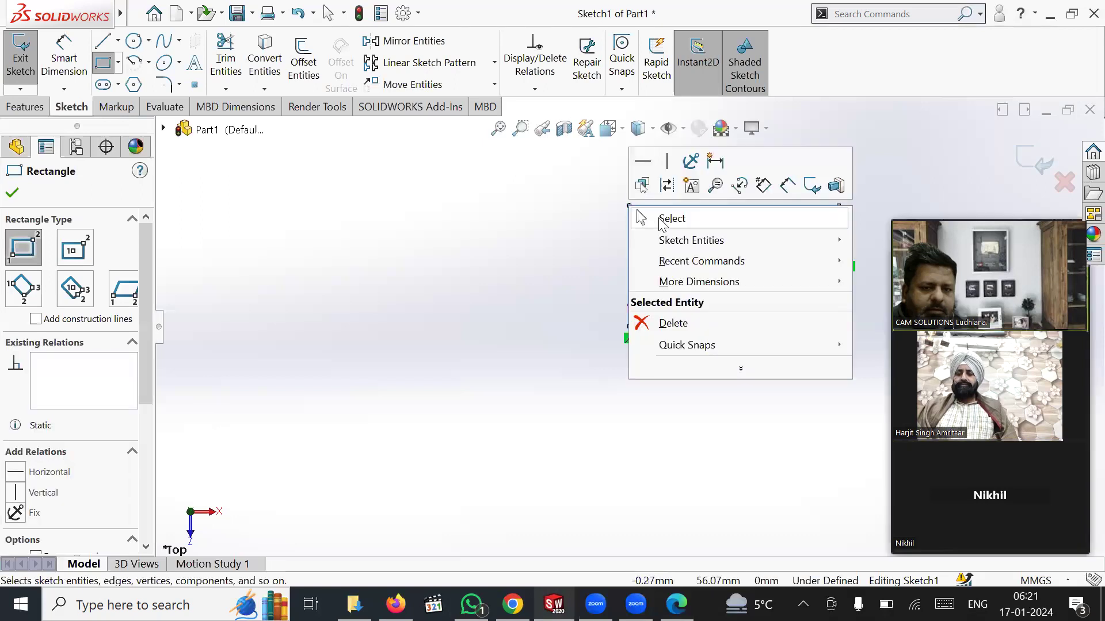
{"action": "left_click", "coordinate": [660, 219]}
{"action": "scroll", "coordinate": [890, 209], "scroll_direction": "down", "scroll_amount": 3}
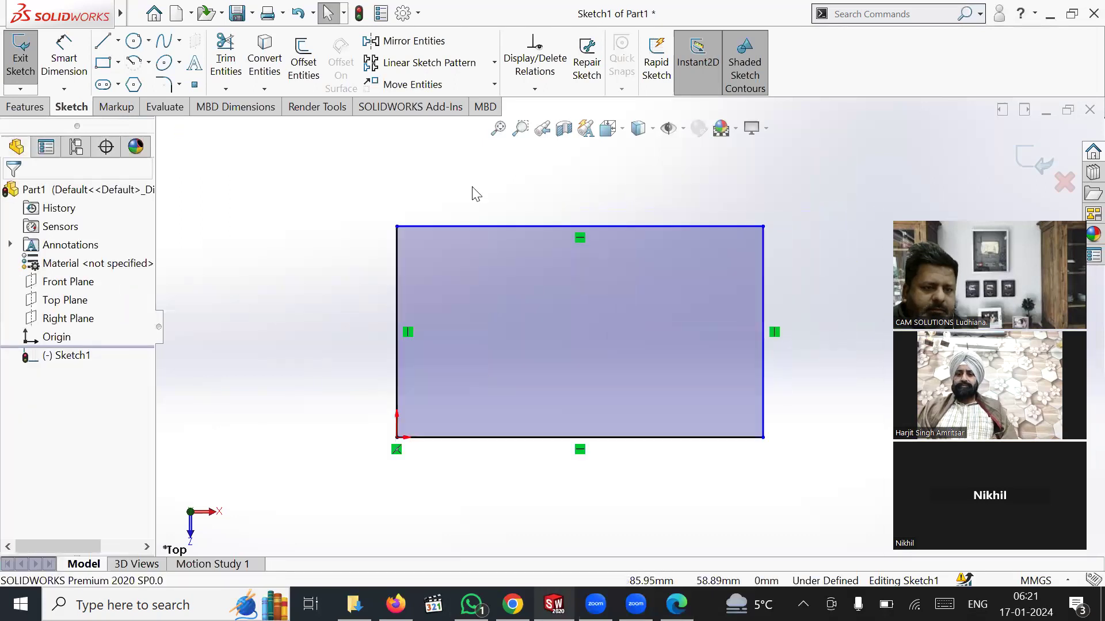
Dimension the rectangle's top edge and set its length to 100 mm.
{"action": "left_click", "coordinate": [60, 58]}
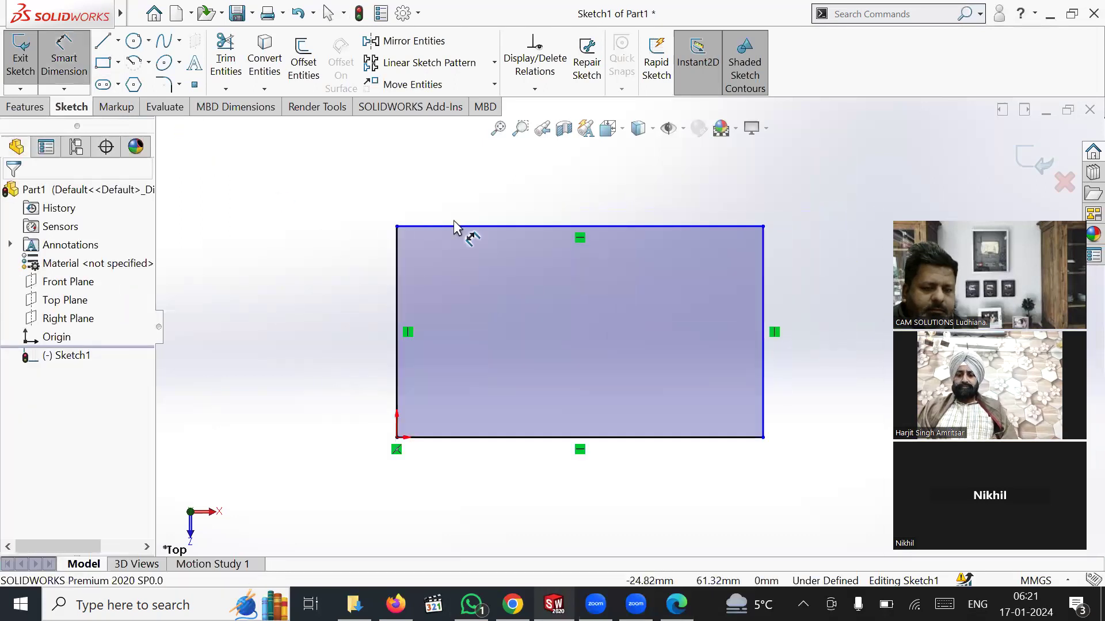
{"action": "left_click", "coordinate": [527, 227]}
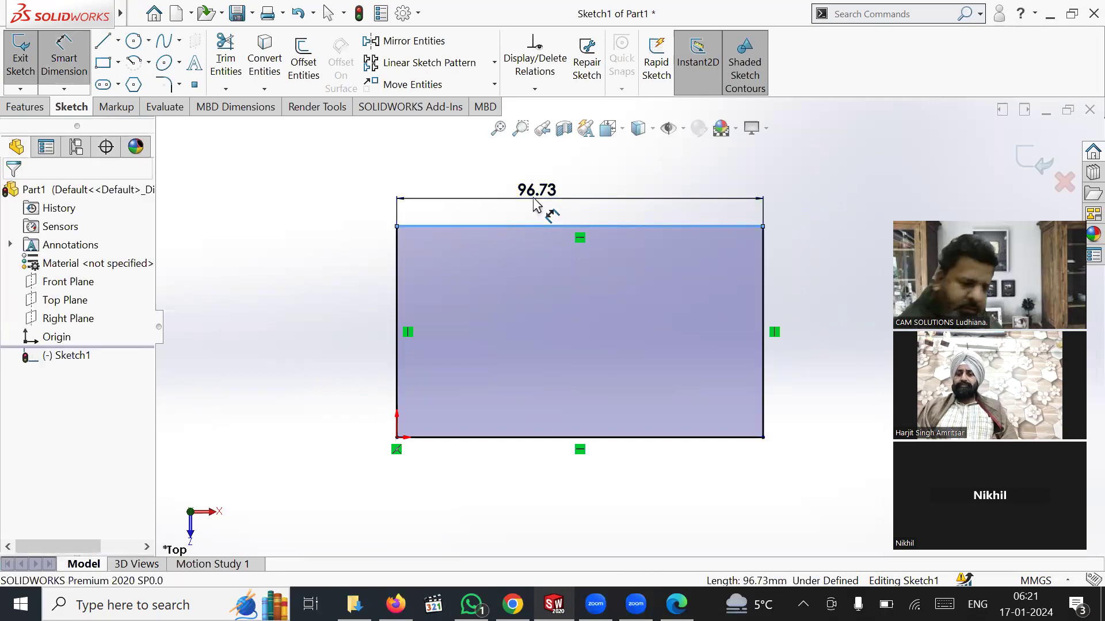
{"action": "left_click", "coordinate": [534, 199]}
{"action": "type", "text": "100"}
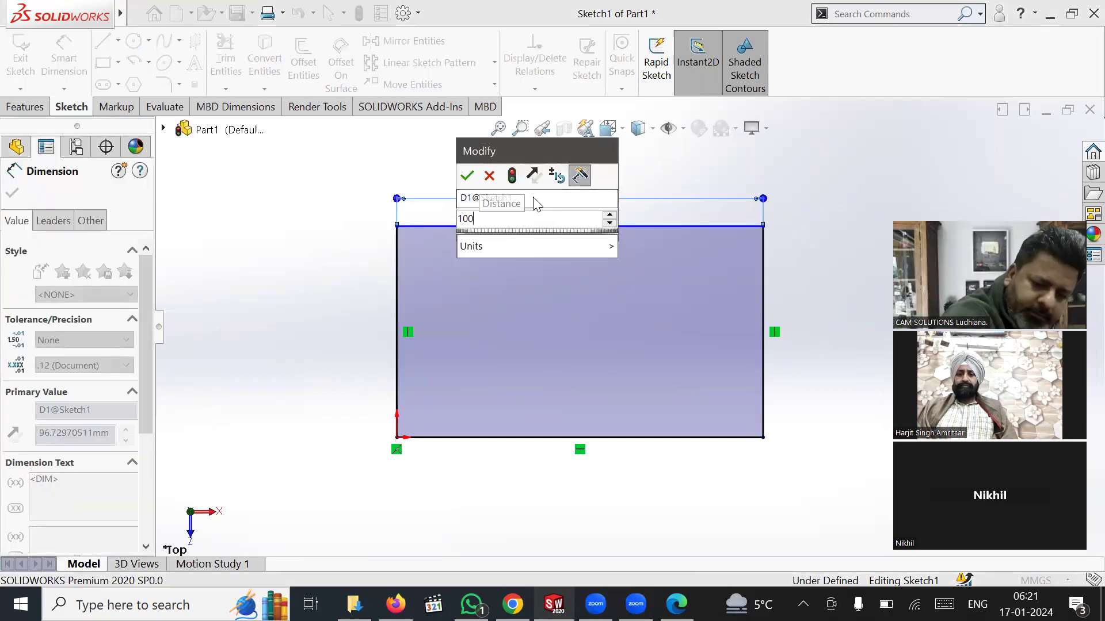
{"action": "key", "text": "Return"}
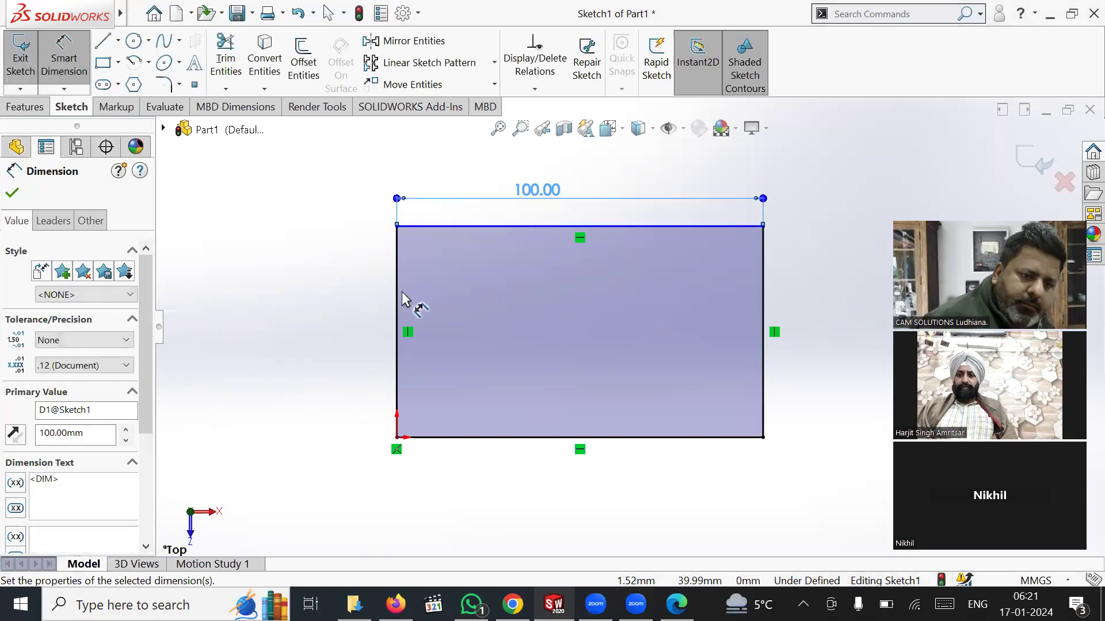
Dimension the rectangle's left edge and set its height to 50 mm.
{"action": "left_click", "coordinate": [396, 316]}
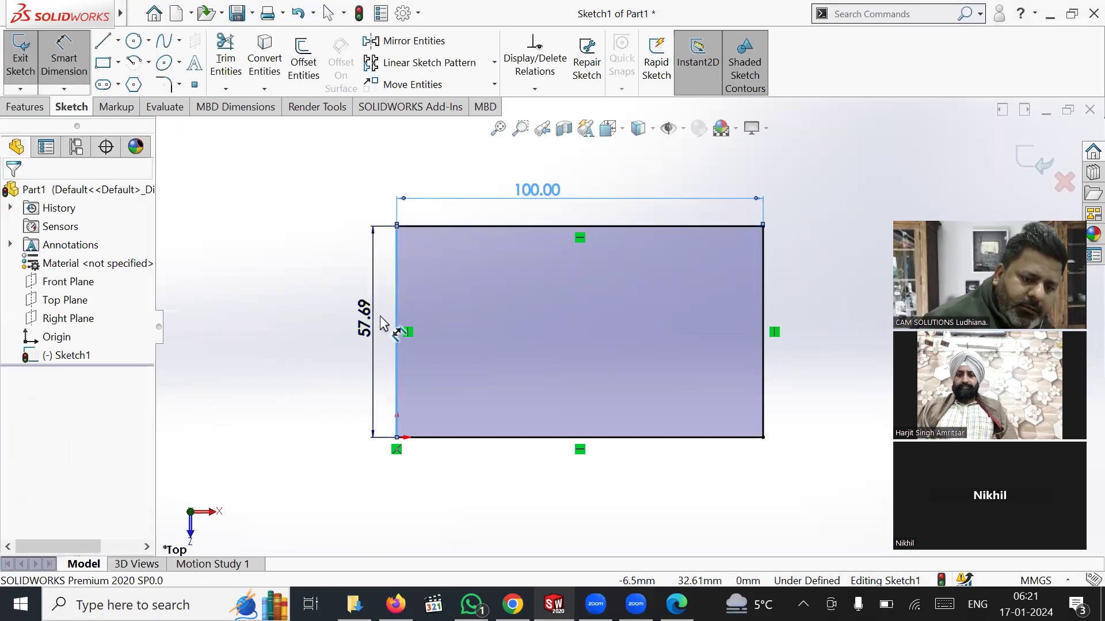
{"action": "left_click", "coordinate": [380, 322]}
{"action": "type", "text": "50"}
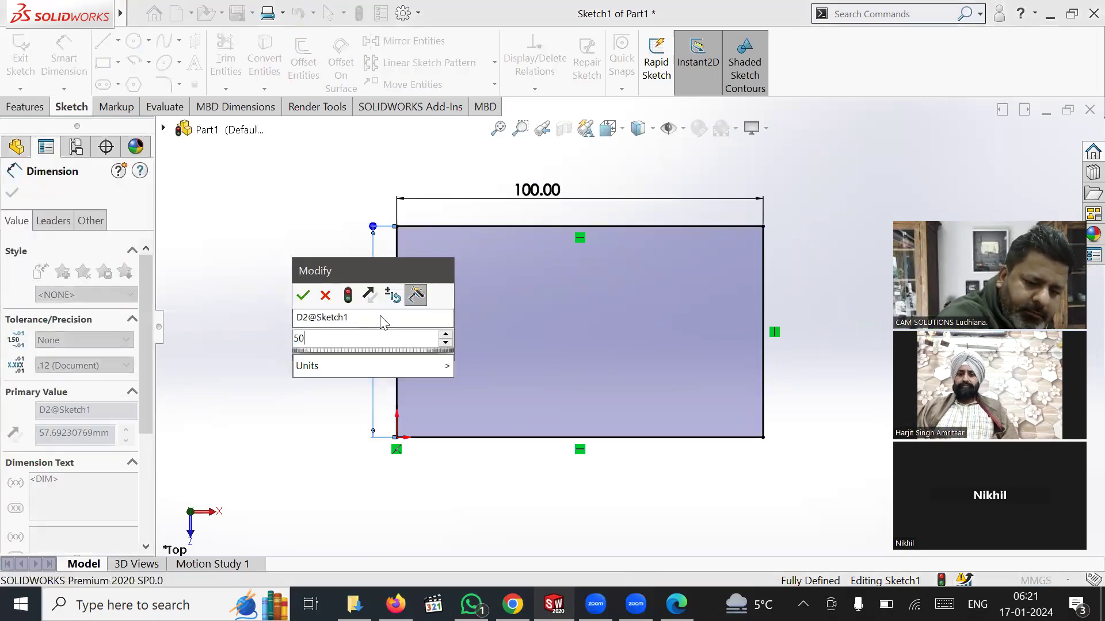
{"action": "key", "text": "Return"}
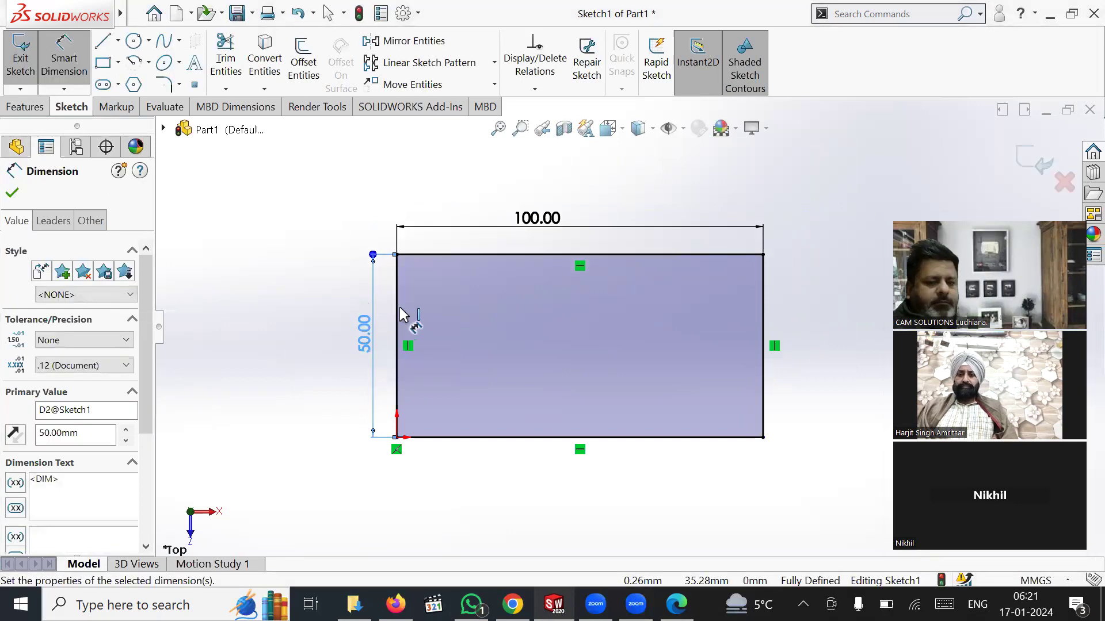
{"action": "right_click", "coordinate": [264, 313]}
{"action": "left_click", "coordinate": [276, 362]}
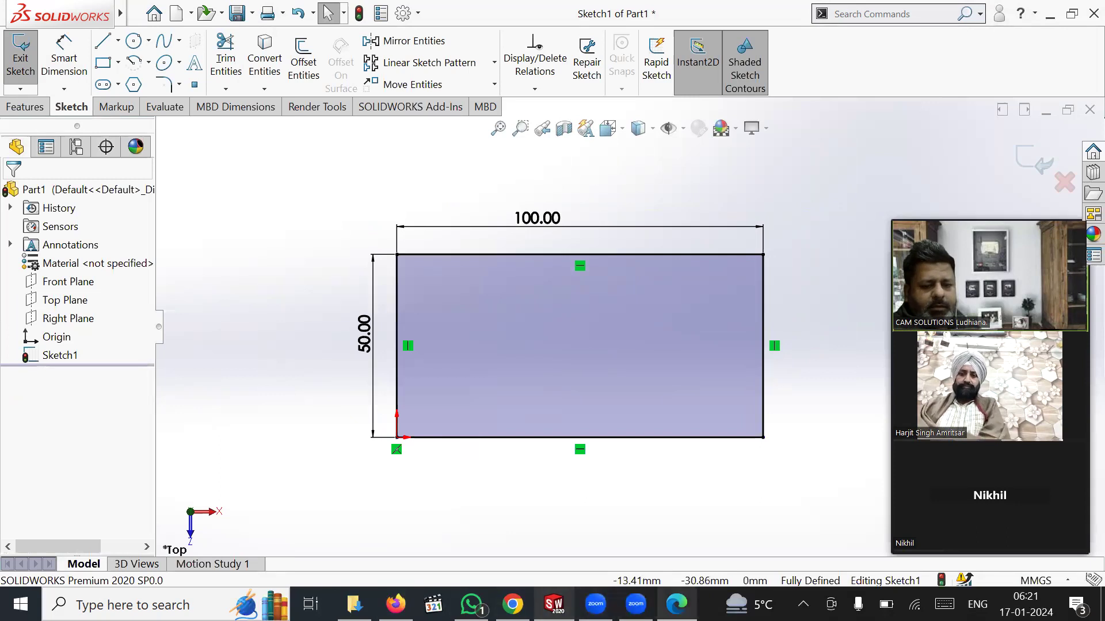
Consult the PDF drawing and sketch two circles about 5 mm in diameter, side by side at mid-height in the rectangle's right half.
{"action": "left_click", "coordinate": [677, 604]}
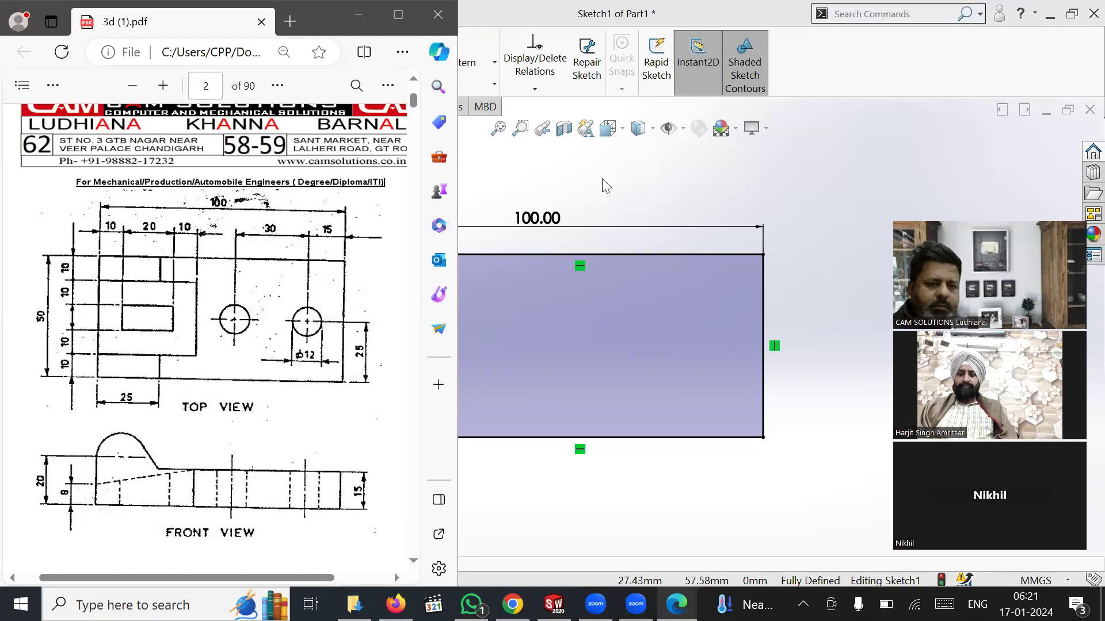
{"action": "left_click", "coordinate": [653, 180]}
{"action": "left_click", "coordinate": [133, 41]}
{"action": "left_click", "coordinate": [601, 347]}
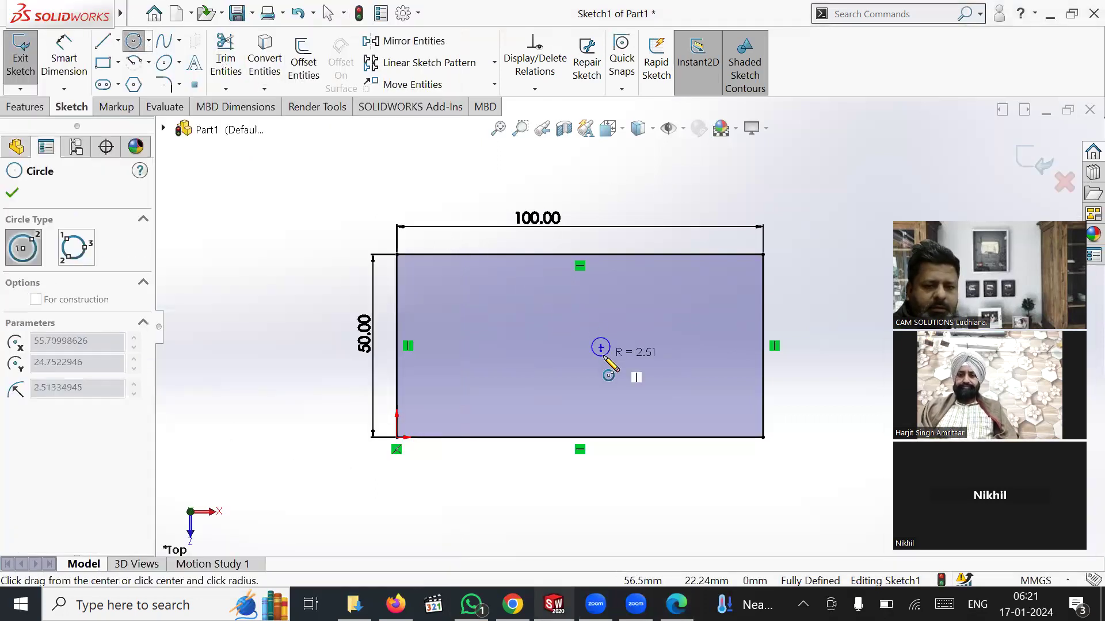
{"action": "left_click", "coordinate": [688, 347]}
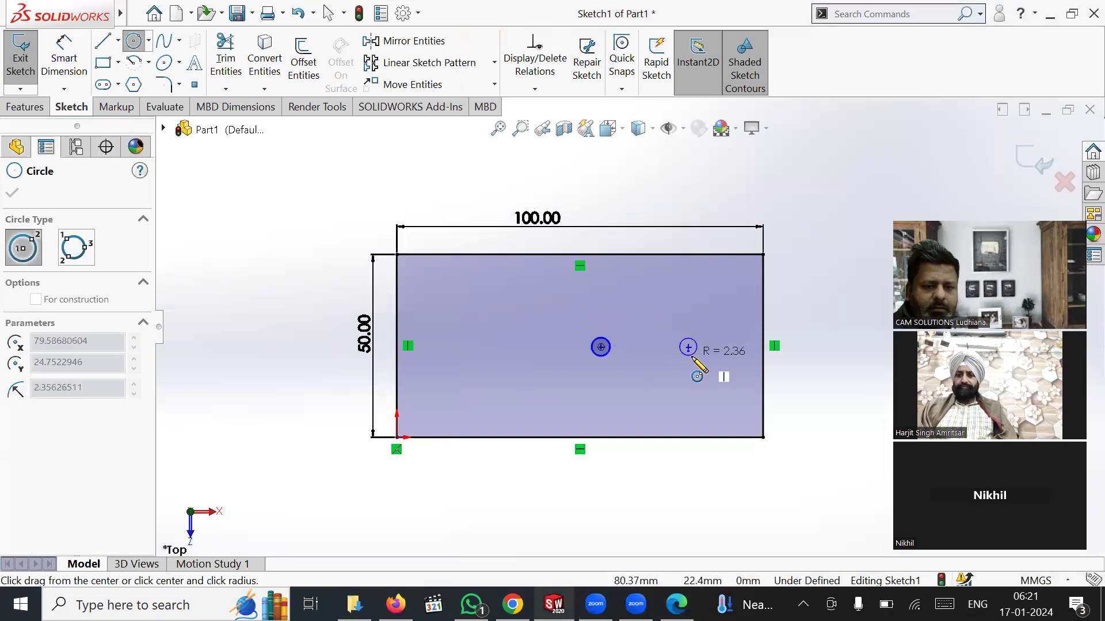
{"action": "left_click", "coordinate": [692, 356]}
{"action": "right_click", "coordinate": [692, 357]}
{"action": "left_click", "coordinate": [702, 364]}
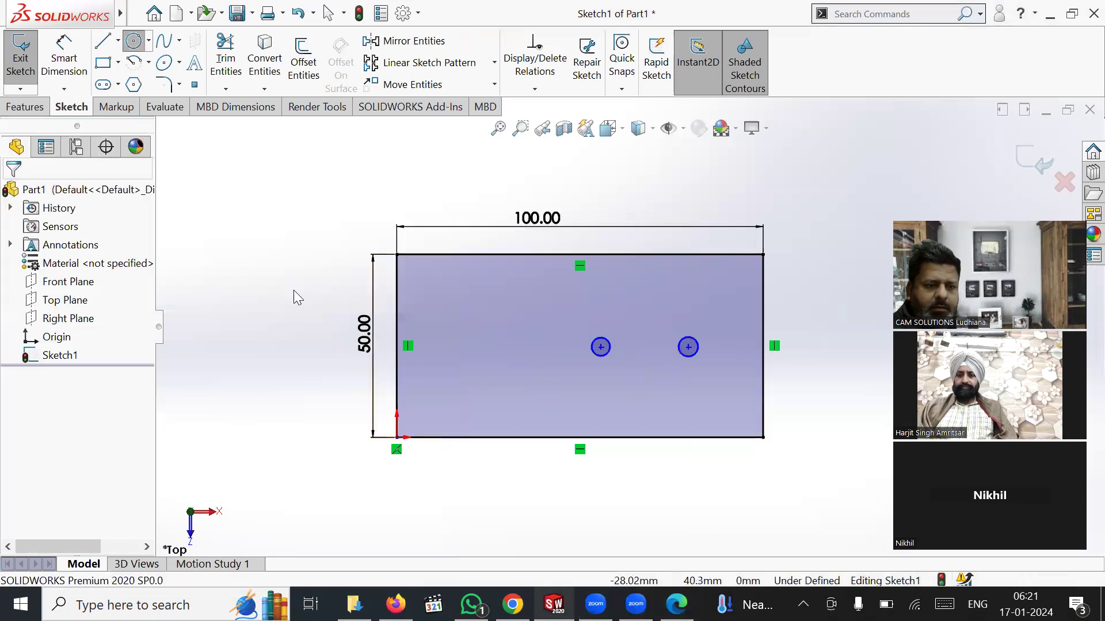
Dimension the right circle's centre 25 mm above the rectangle's bottom edge.
{"action": "left_click", "coordinate": [64, 58]}
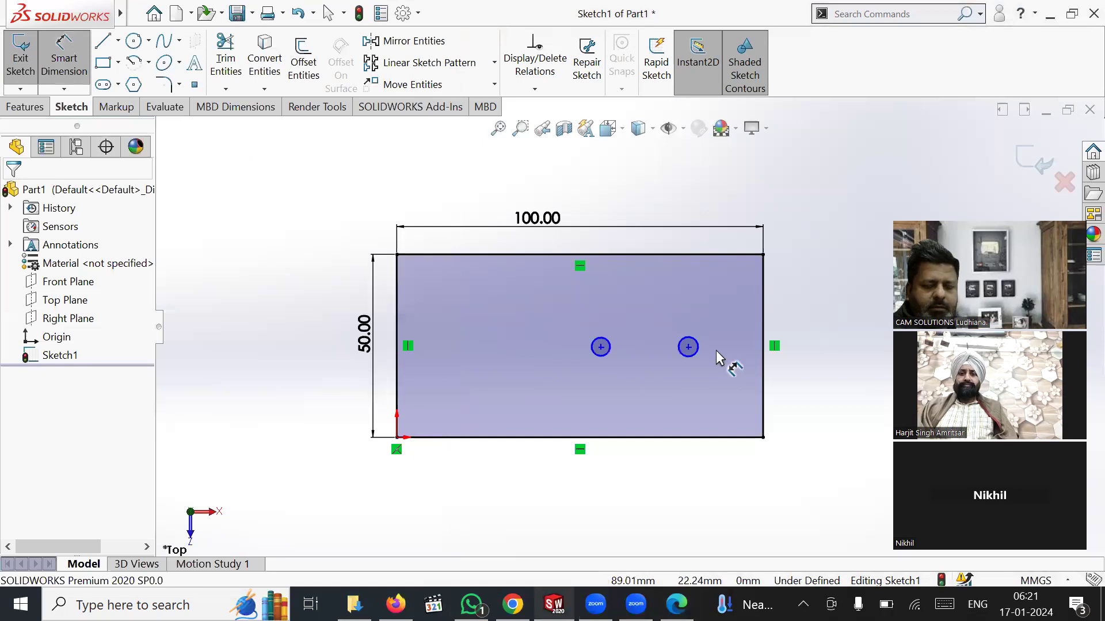
{"action": "left_click", "coordinate": [689, 348]}
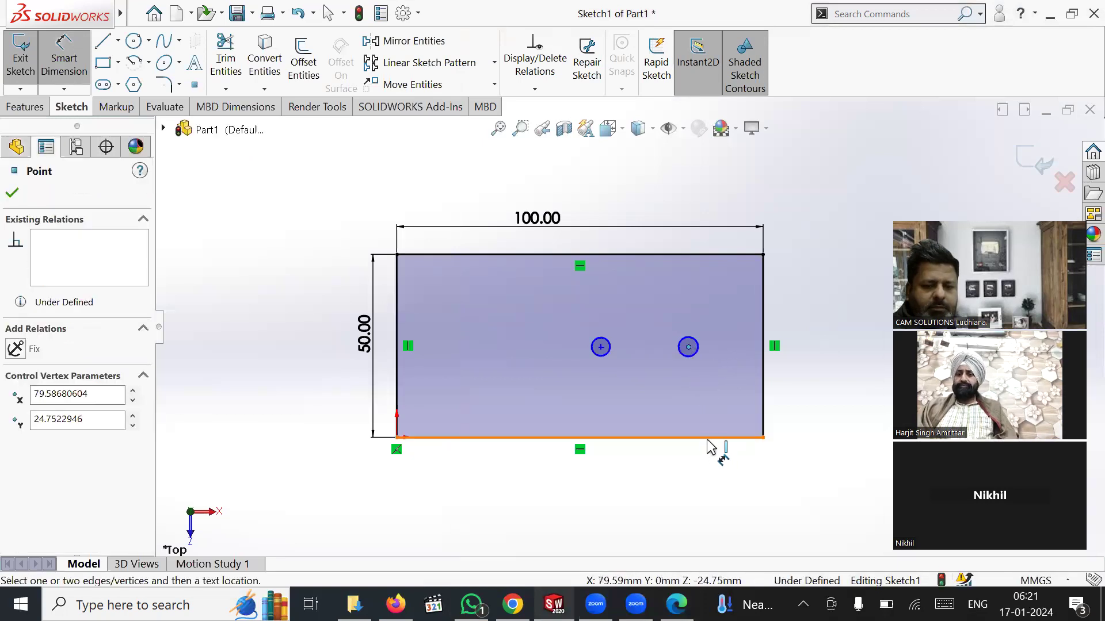
{"action": "left_click", "coordinate": [713, 443]}
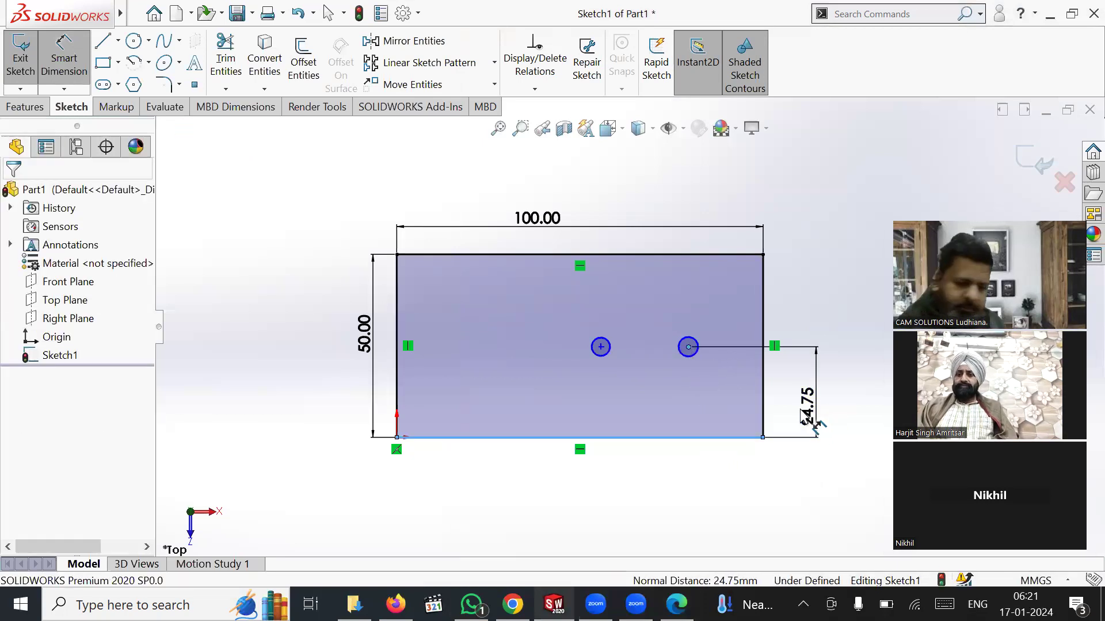
{"action": "left_click", "coordinate": [813, 419]}
{"action": "type", "text": "25"}
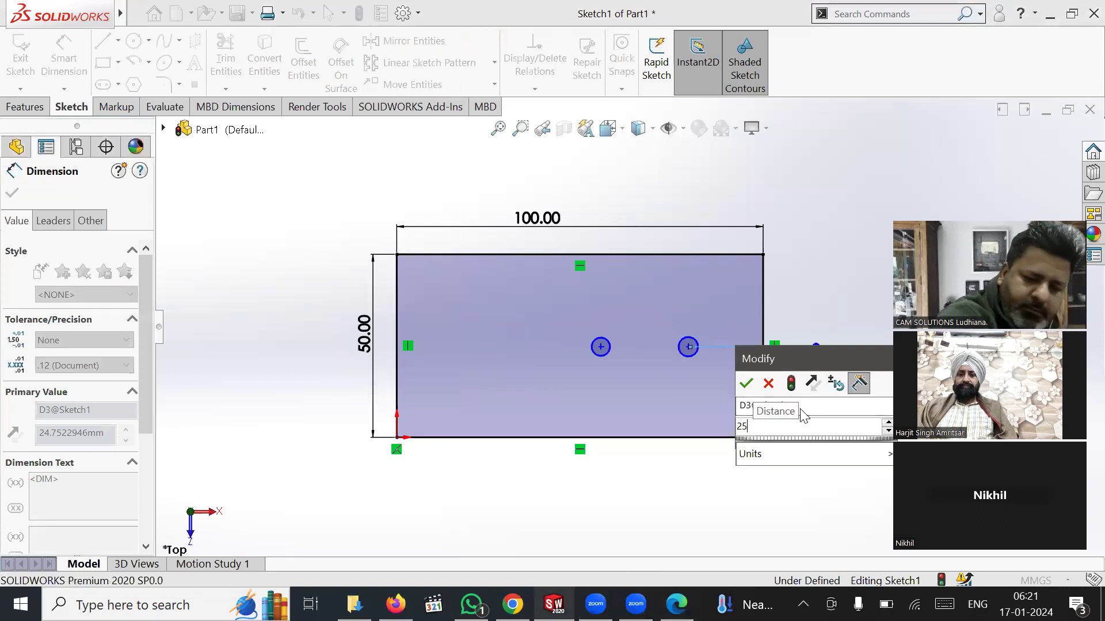
{"action": "key", "text": "Return"}
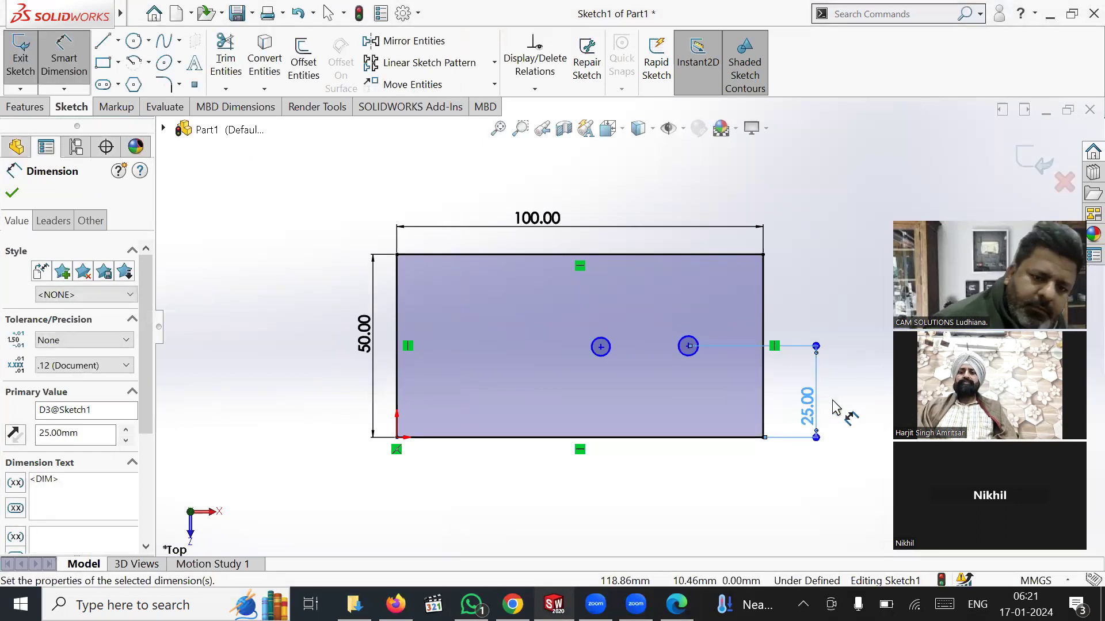
{"action": "left_click", "coordinate": [789, 419]}
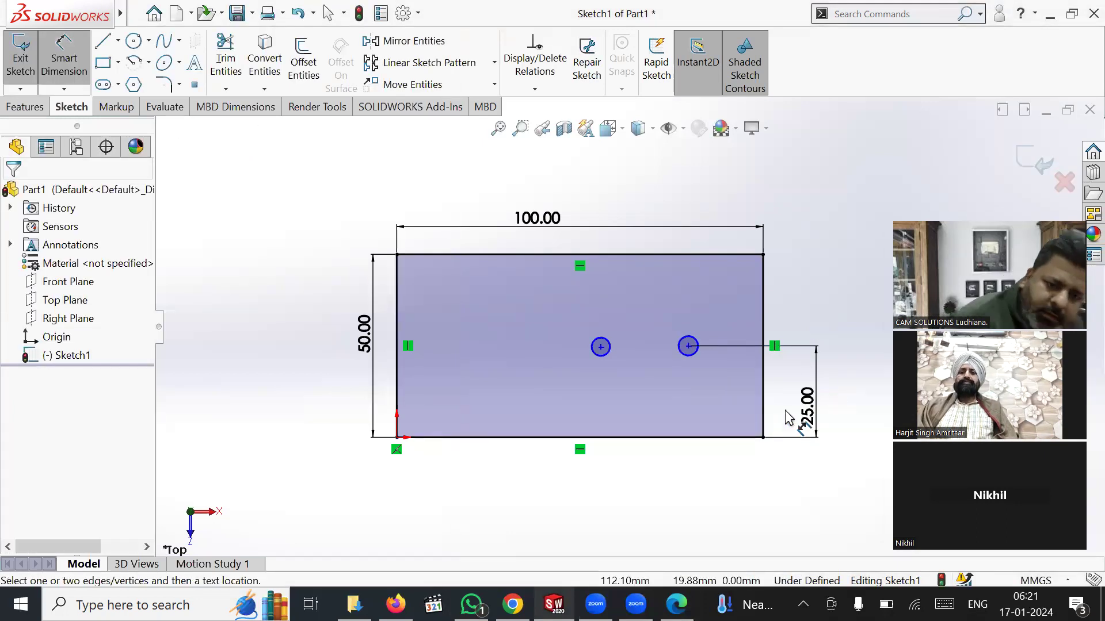
Dimension the horizontal distance between the two circle centres as 30 mm.
{"action": "left_click", "coordinate": [601, 347]}
{"action": "left_click", "coordinate": [688, 346]}
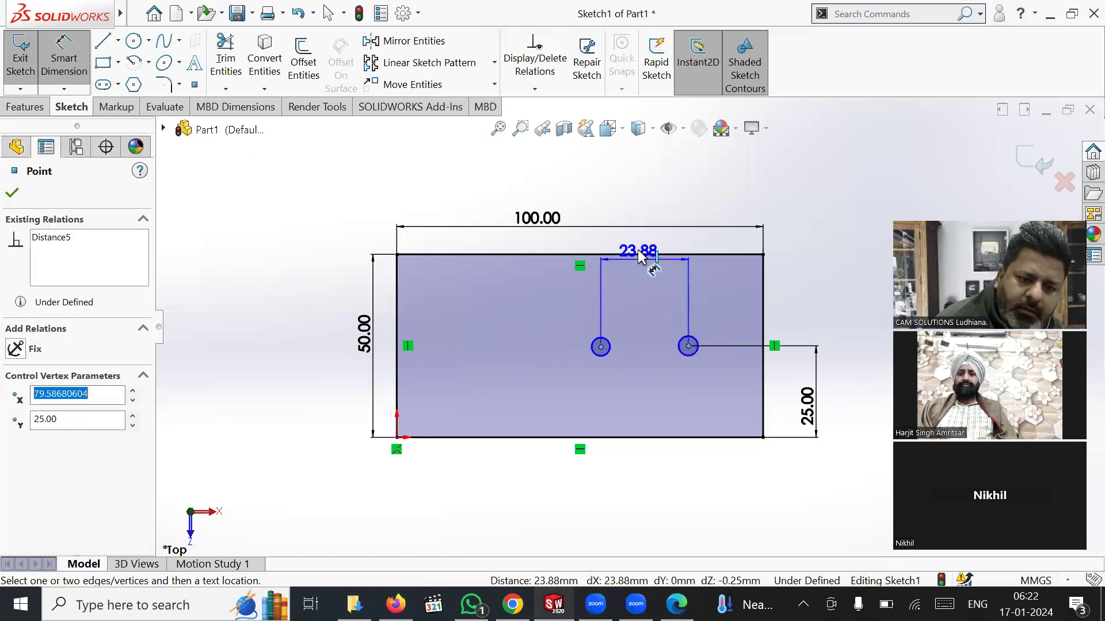
{"action": "left_click", "coordinate": [665, 249]}
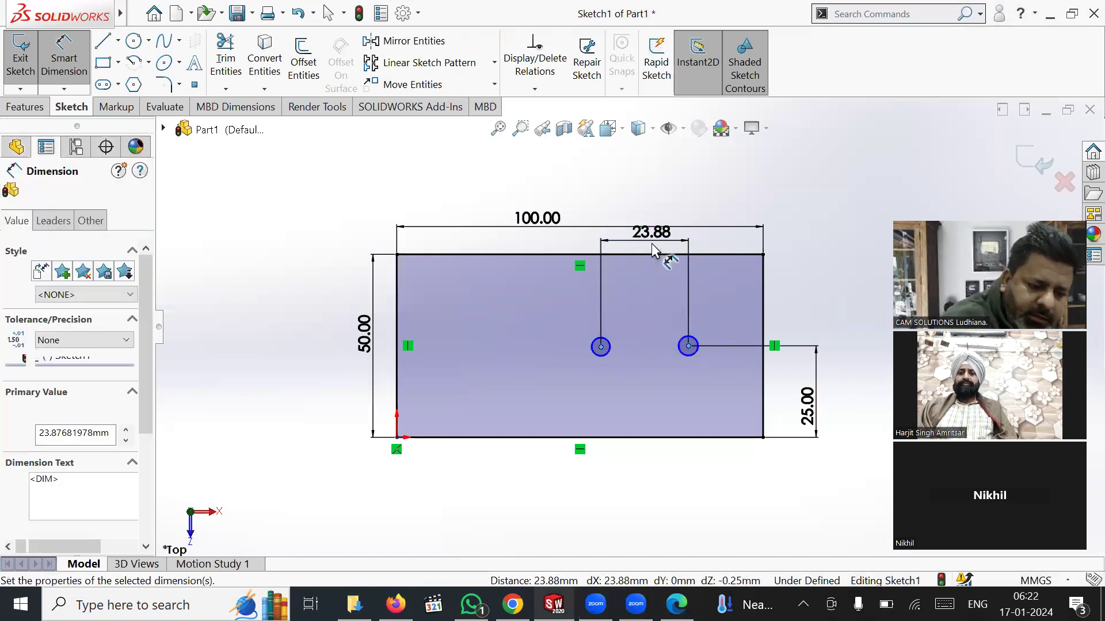
{"action": "type", "text": "30"}
{"action": "key", "text": "Return"}
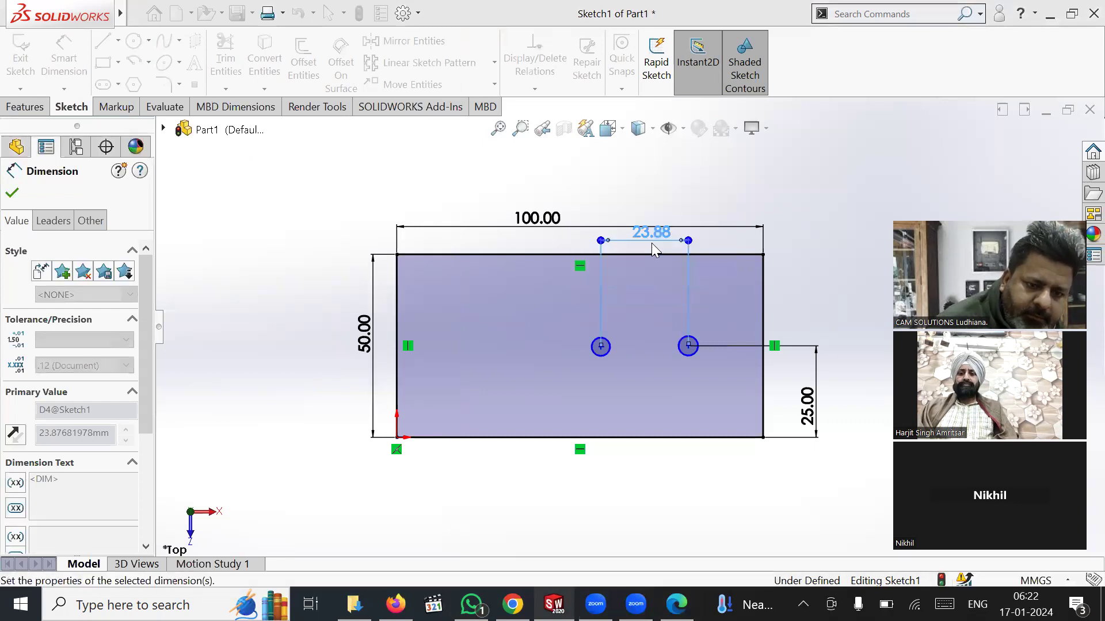
Dimension the right circle's centre 15 mm from the rectangle's right edge, checking the value in the PDF drawing.
{"action": "left_click", "coordinate": [763, 326]}
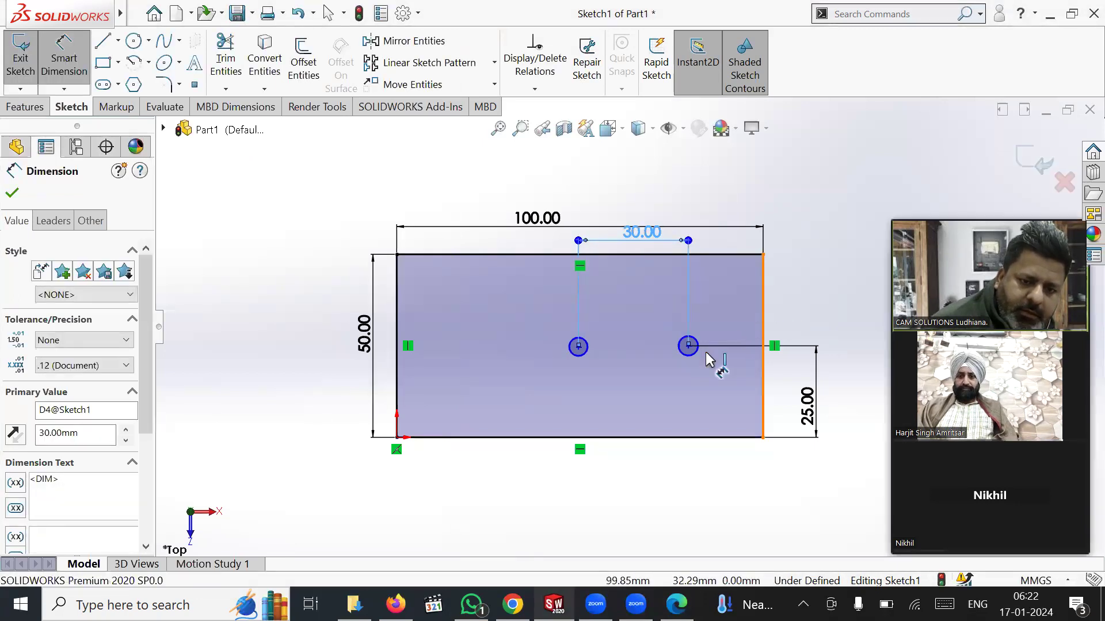
{"action": "left_click", "coordinate": [690, 347]}
{"action": "left_click", "coordinate": [728, 325]}
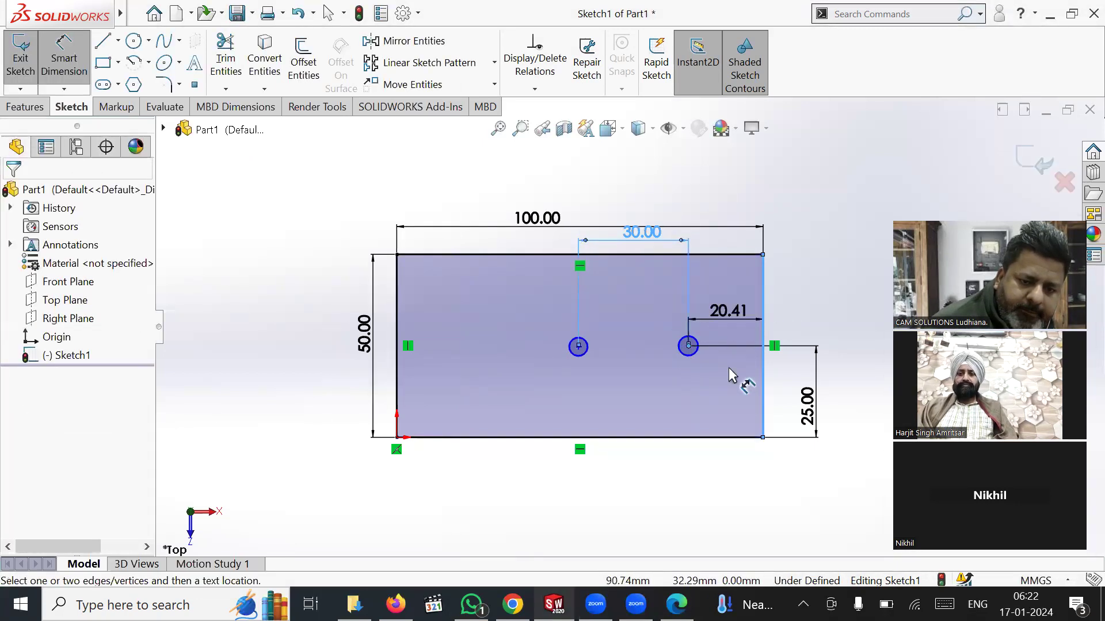
{"action": "left_click", "coordinate": [677, 604]}
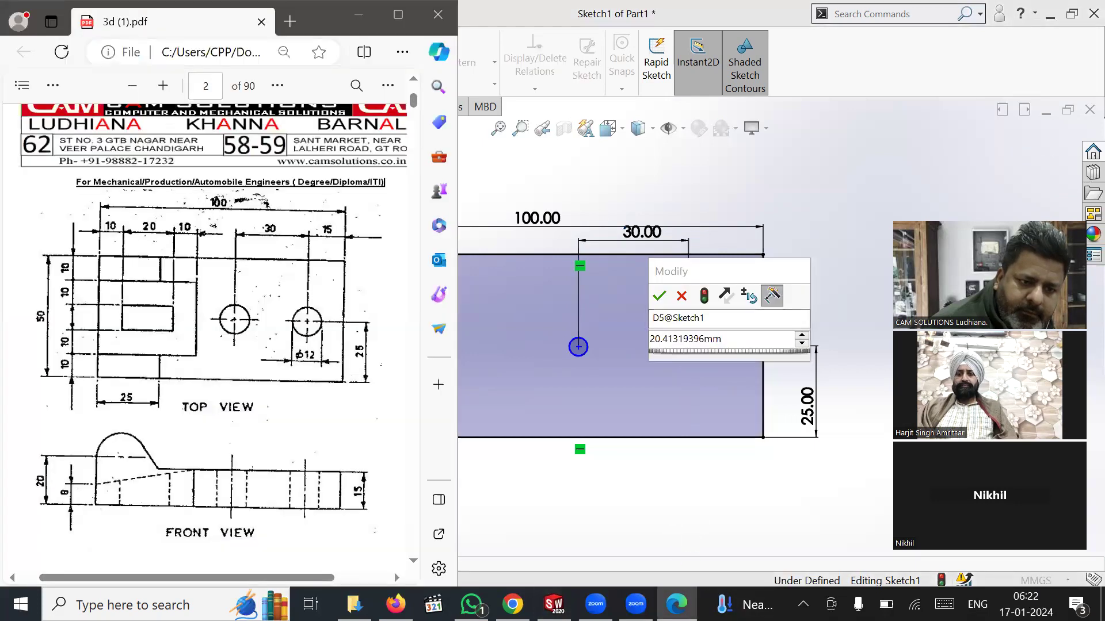
{"action": "left_click", "coordinate": [677, 604]}
{"action": "left_click", "coordinate": [694, 342]}
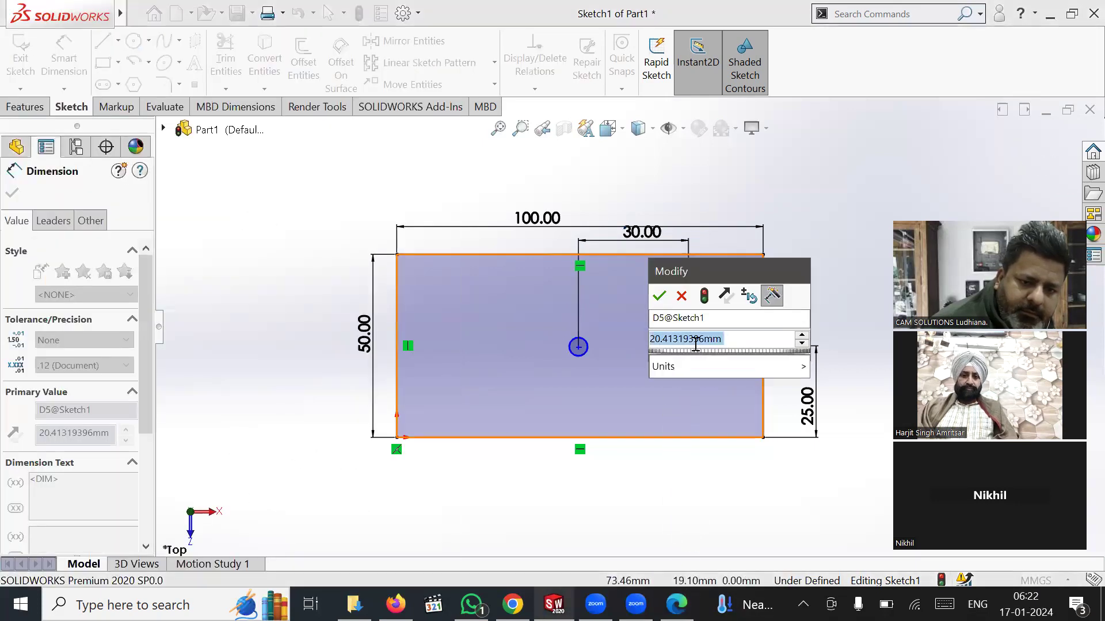
{"action": "type", "text": "15"}
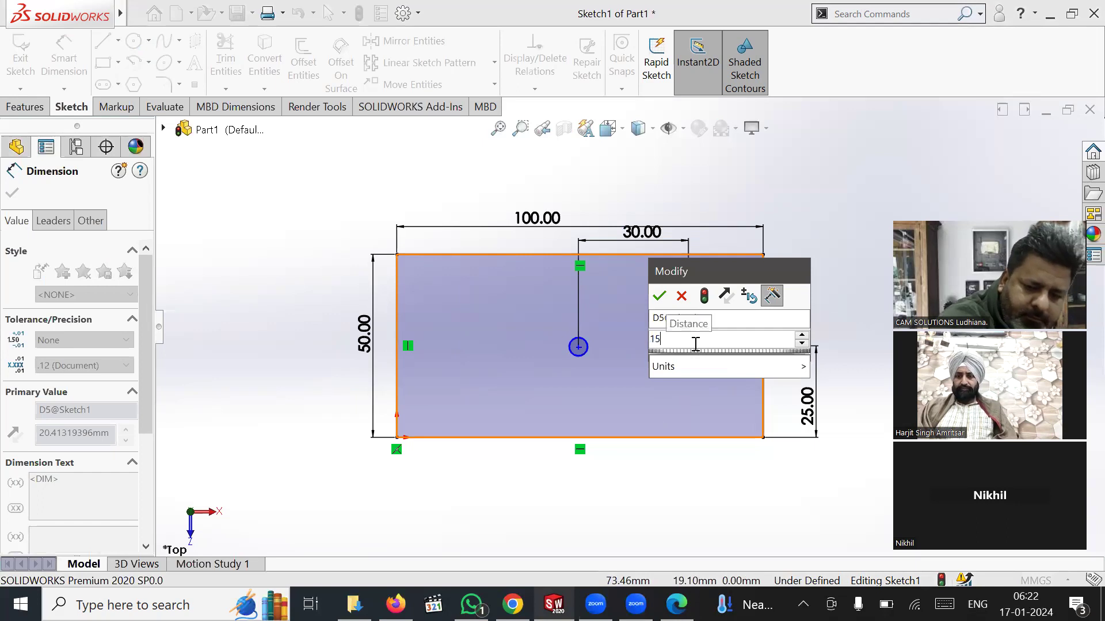
{"action": "key", "text": "Return"}
{"action": "key", "text": "Escape"}
{"action": "key", "text": "Escape"}
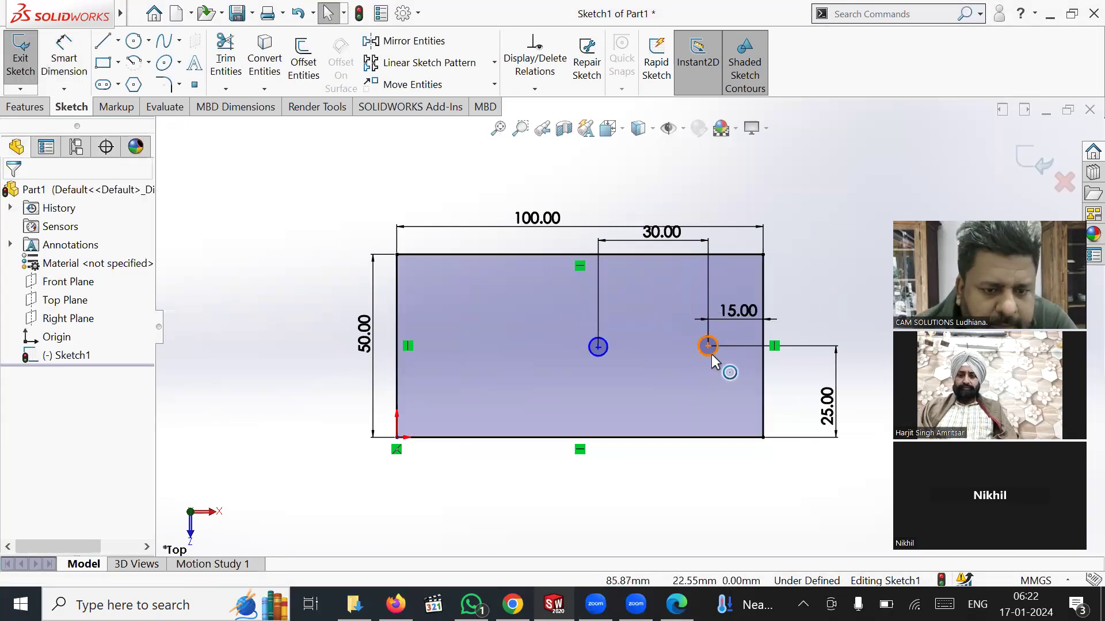
Add an Equal relation between the two circles in the plate sketch.
{"action": "left_click", "coordinate": [601, 355]}
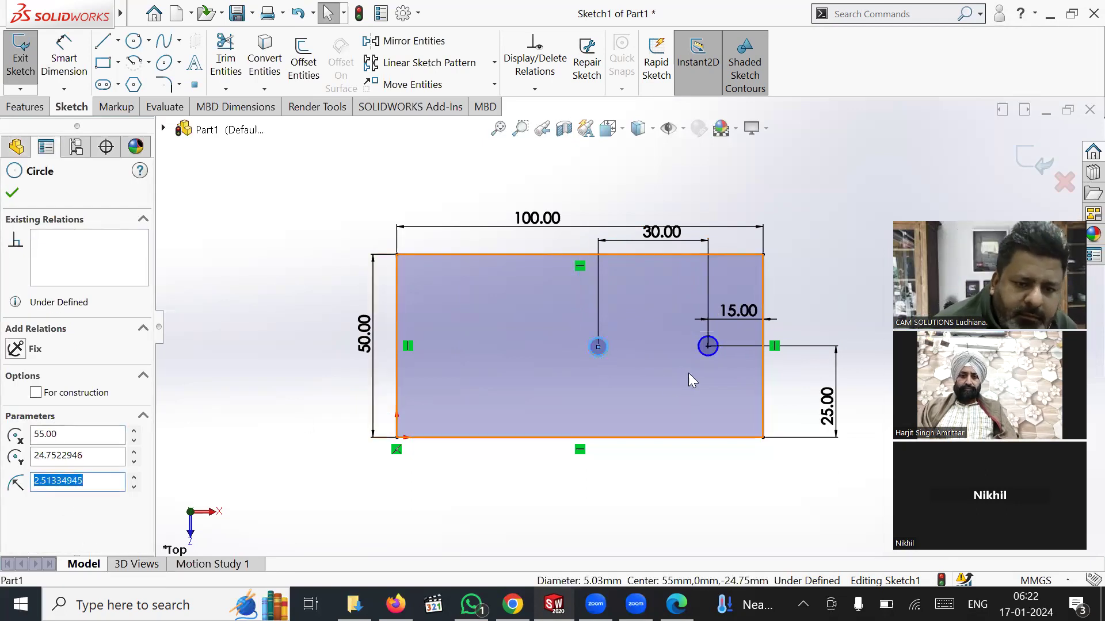
{"action": "left_click", "coordinate": [703, 352]}
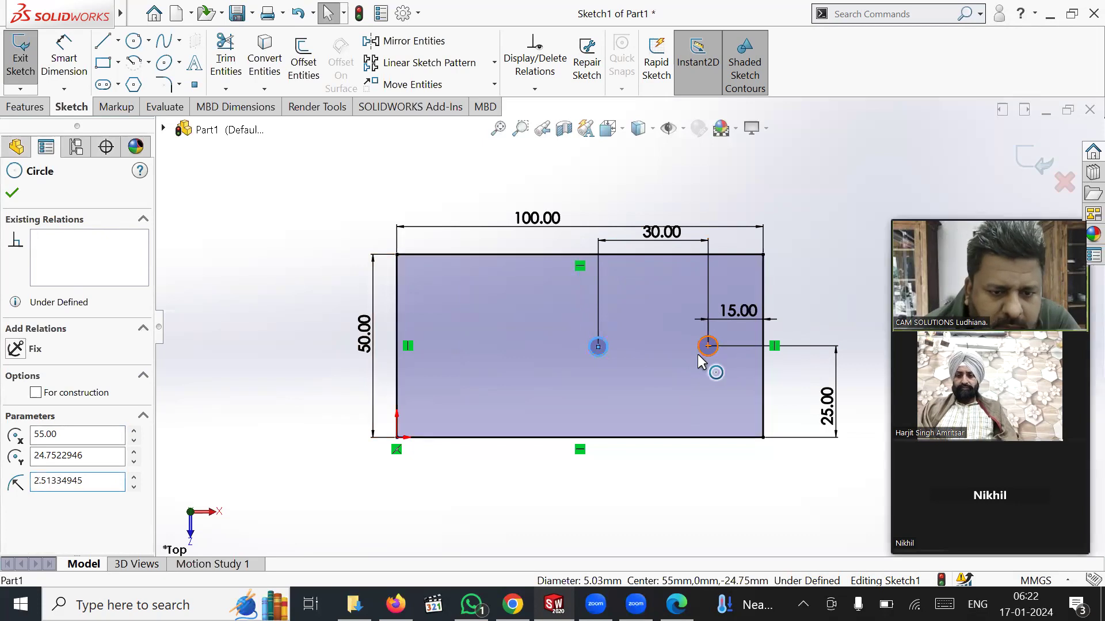
{"action": "left_click", "coordinate": [25, 477]}
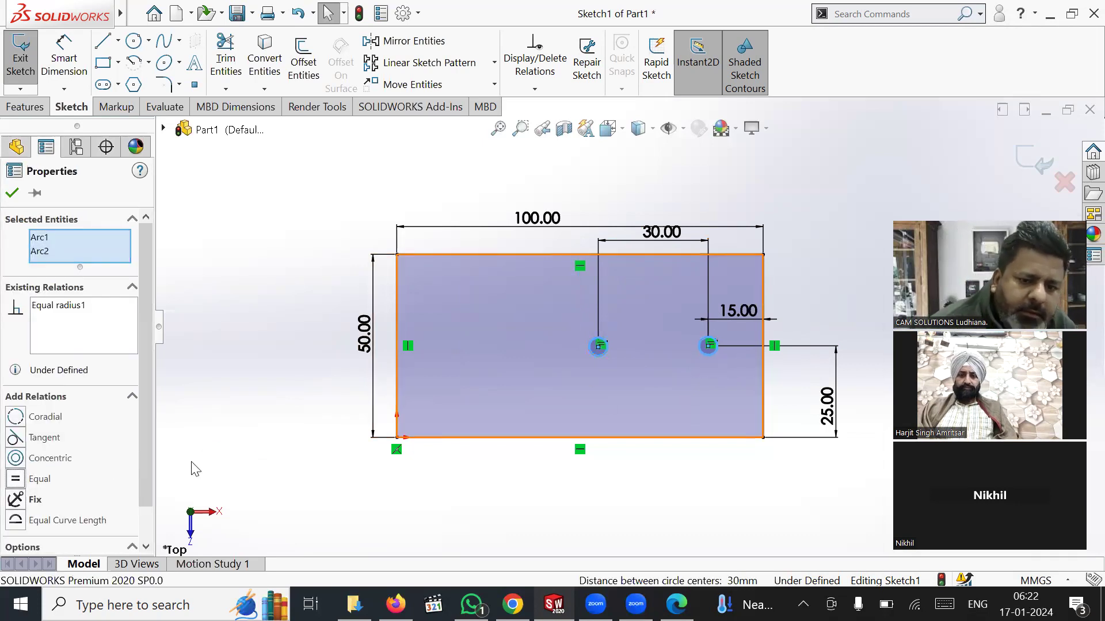
{"action": "left_click", "coordinate": [257, 424]}
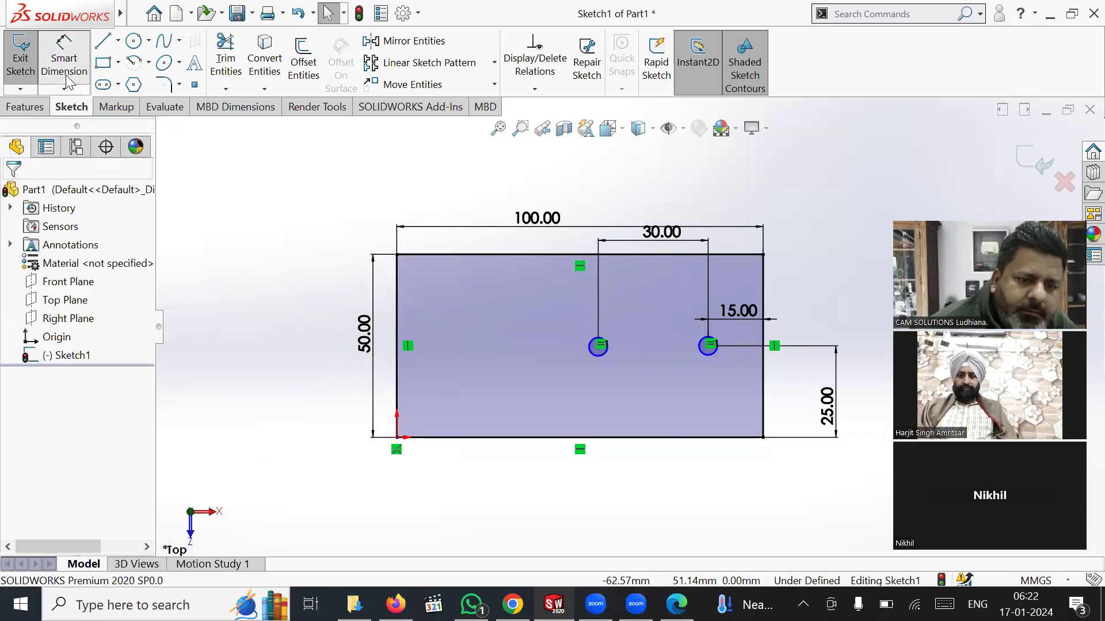
Dimension the left circle's diameter as 12 mm and leave the dimension command.
{"action": "left_click", "coordinate": [63, 75]}
{"action": "left_click", "coordinate": [605, 354]}
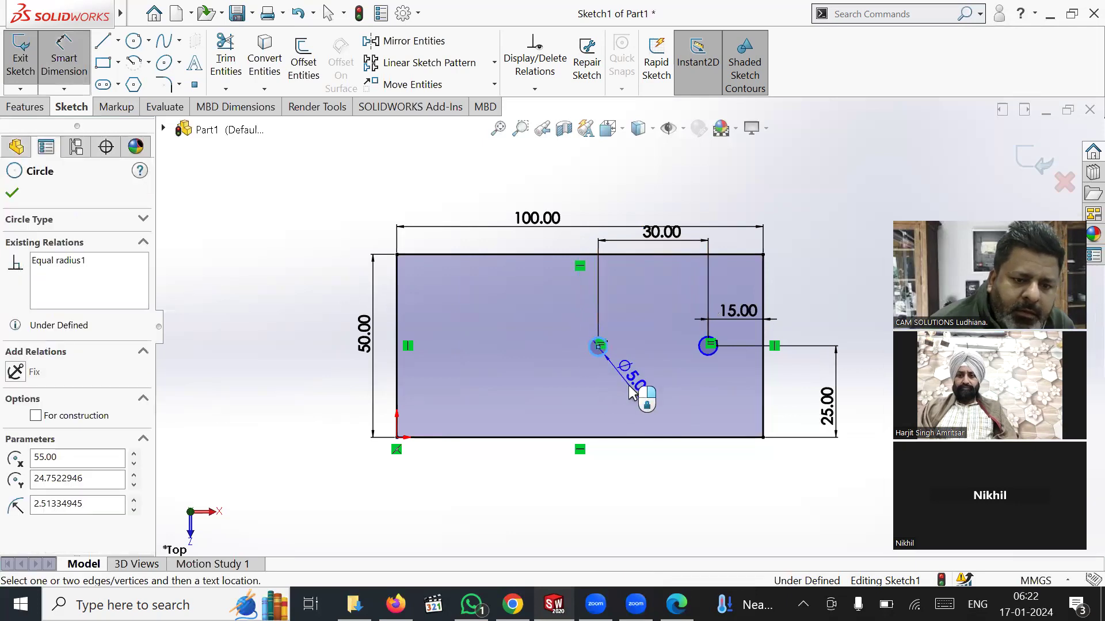
{"action": "left_click", "coordinate": [631, 393]}
{"action": "type", "text": "12"}
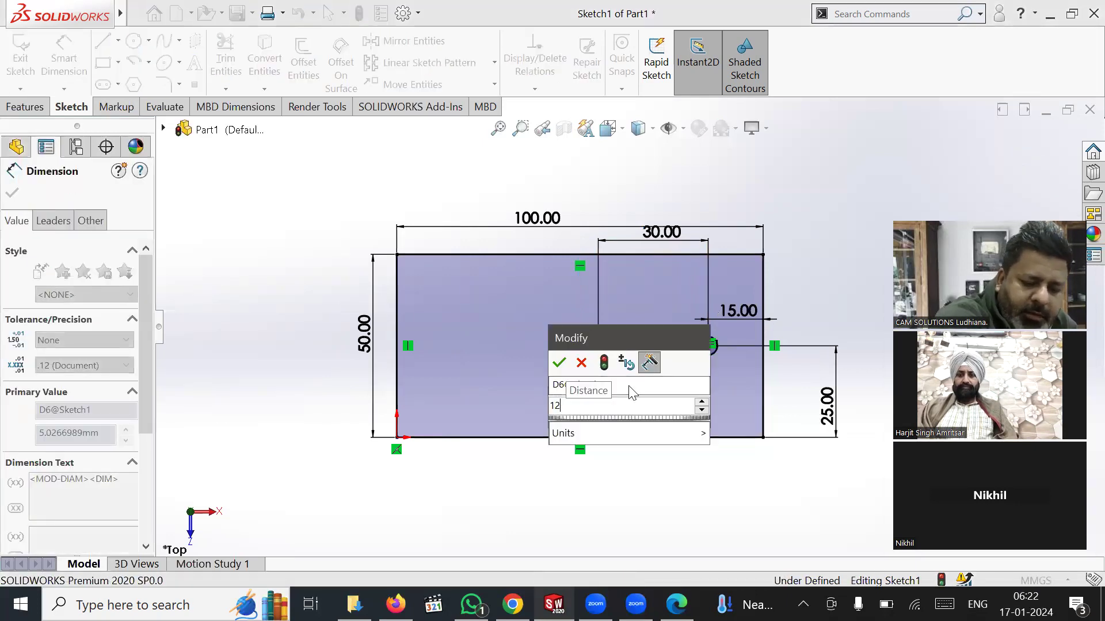
{"action": "key", "text": "Return"}
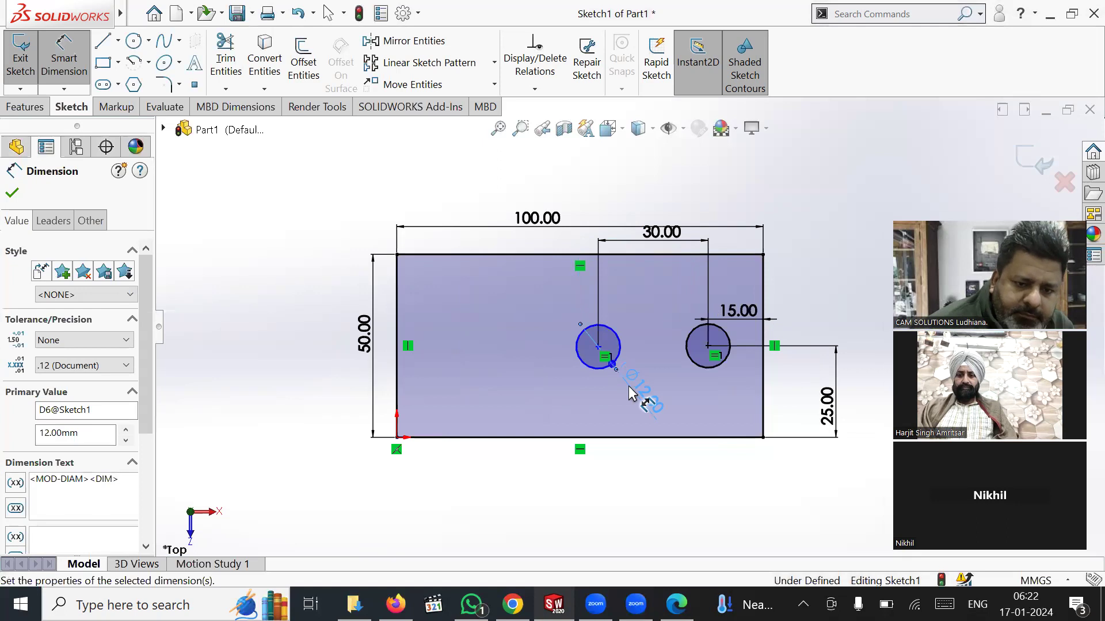
{"action": "right_click", "coordinate": [582, 499]}
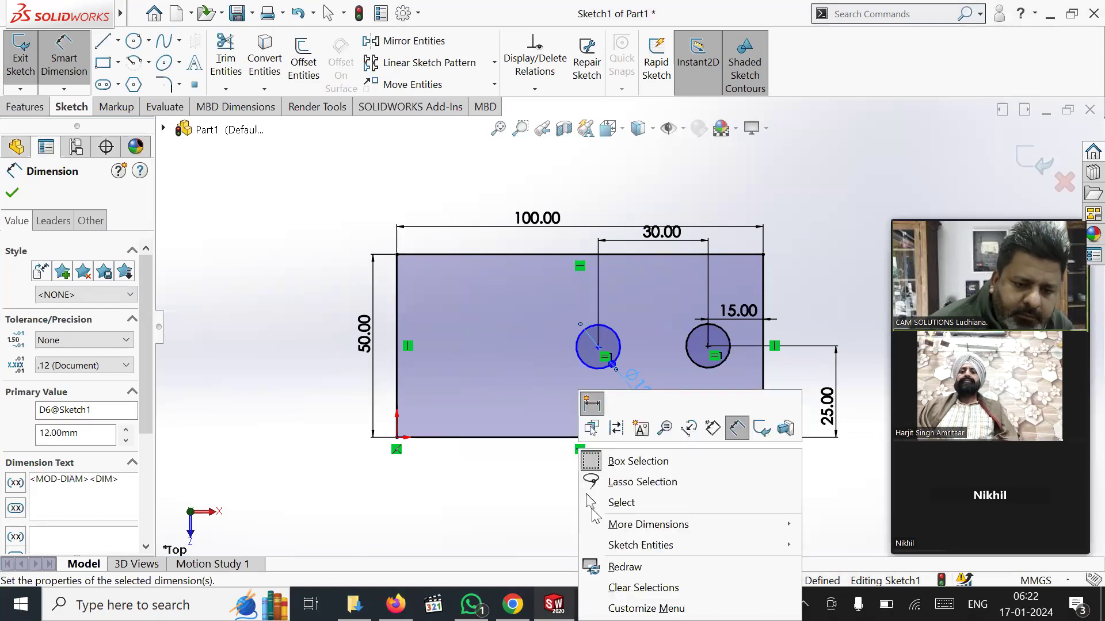
{"action": "left_click", "coordinate": [621, 502]}
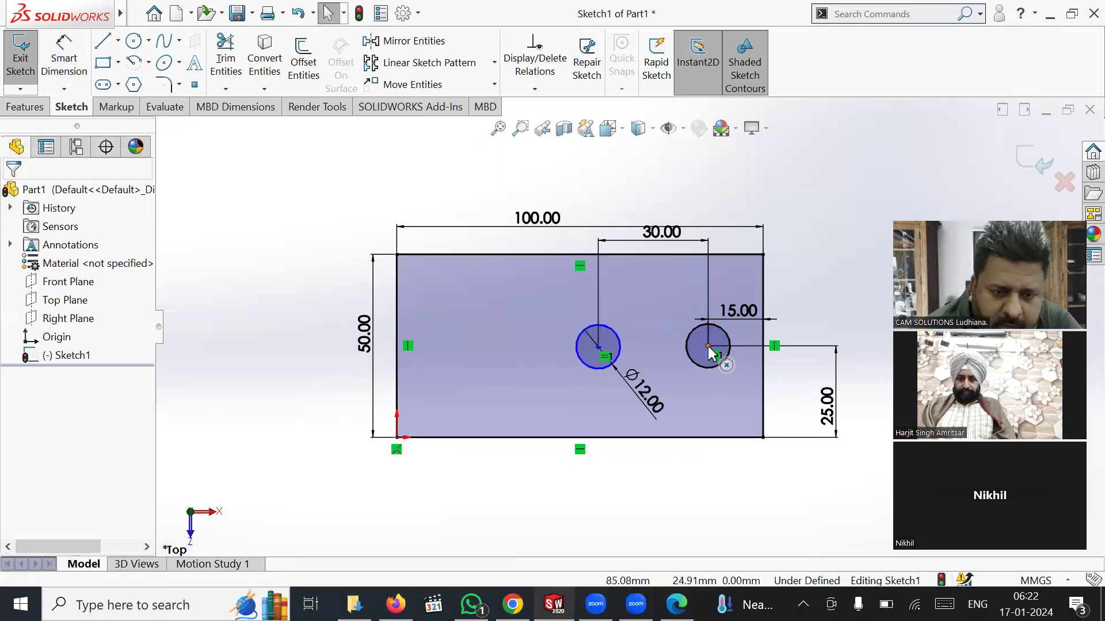
Add a Horizontal relation between the centre points of the two circles.
{"action": "left_click", "coordinate": [708, 346]}
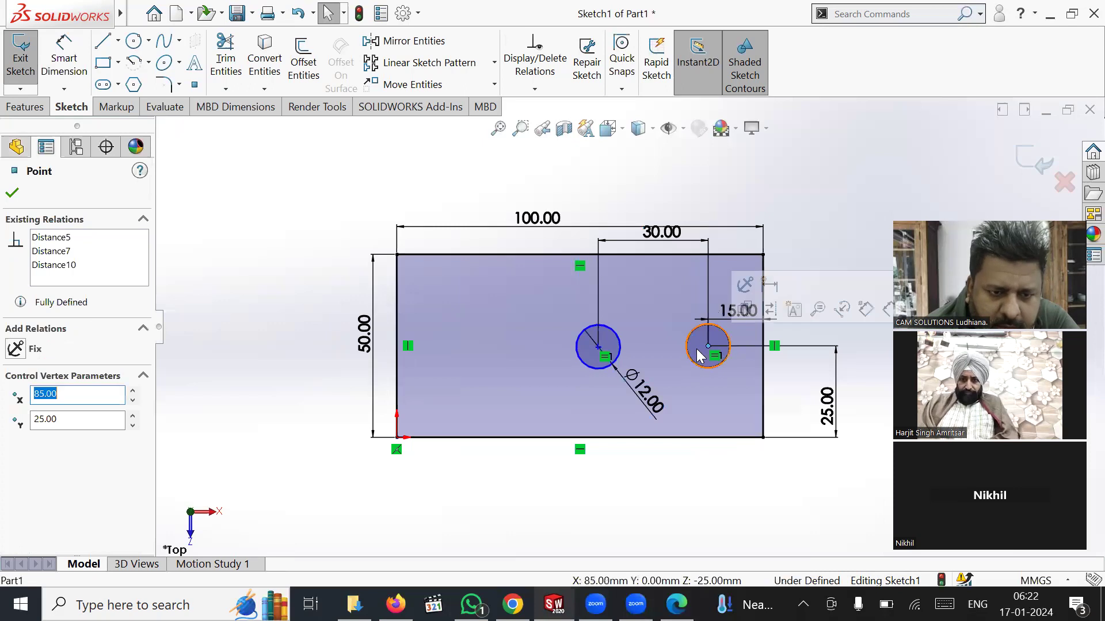
{"action": "left_click", "coordinate": [598, 347], "text": "ctrl"}
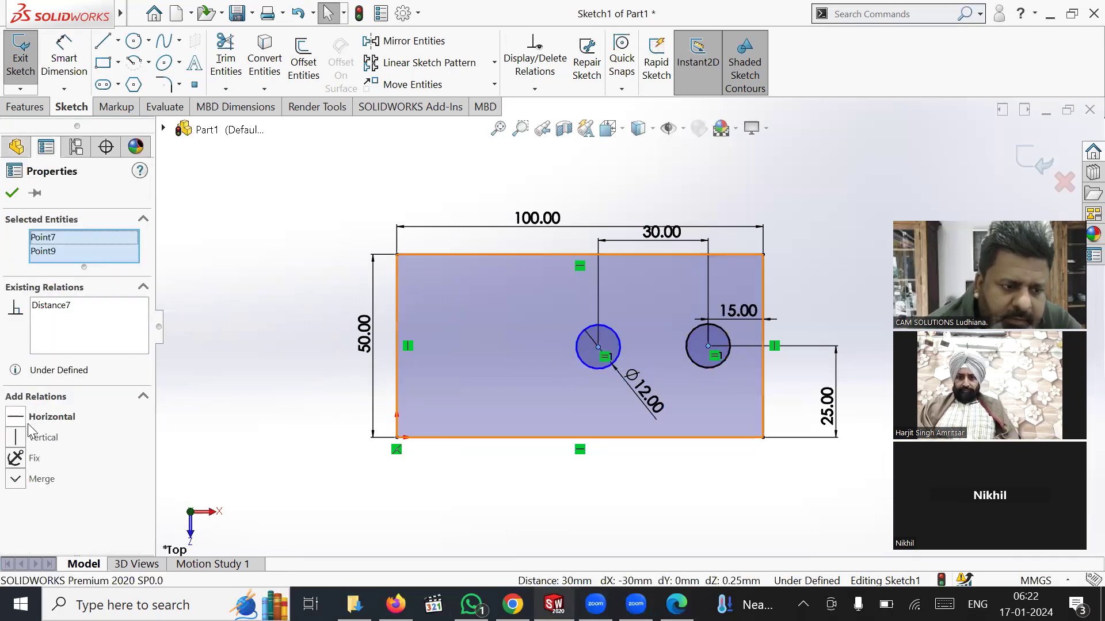
{"action": "left_click", "coordinate": [53, 418]}
{"action": "left_click", "coordinate": [347, 532]}
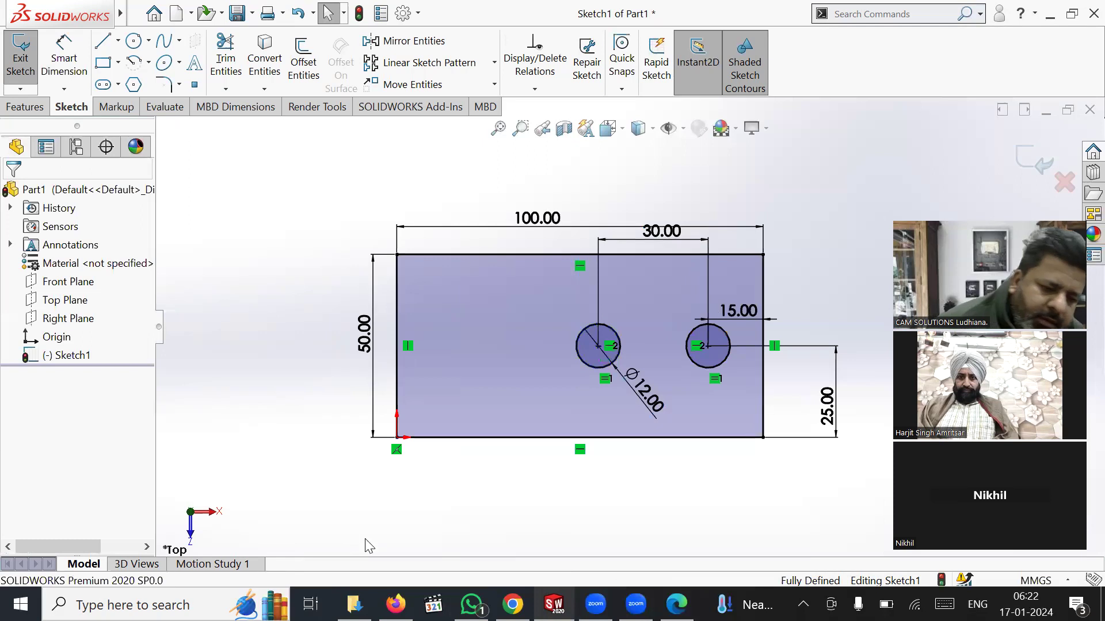
Check the plate thickness in the PDF drawing and extrude the plate sketch 15 mm.
{"action": "left_click", "coordinate": [676, 604]}
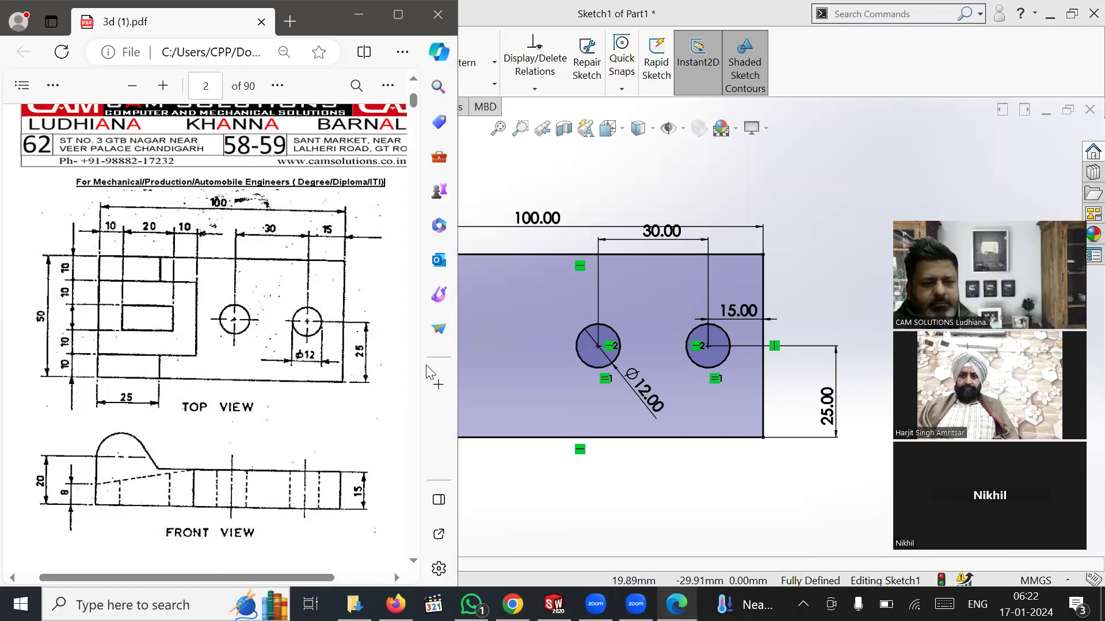
{"action": "left_click", "coordinate": [793, 251]}
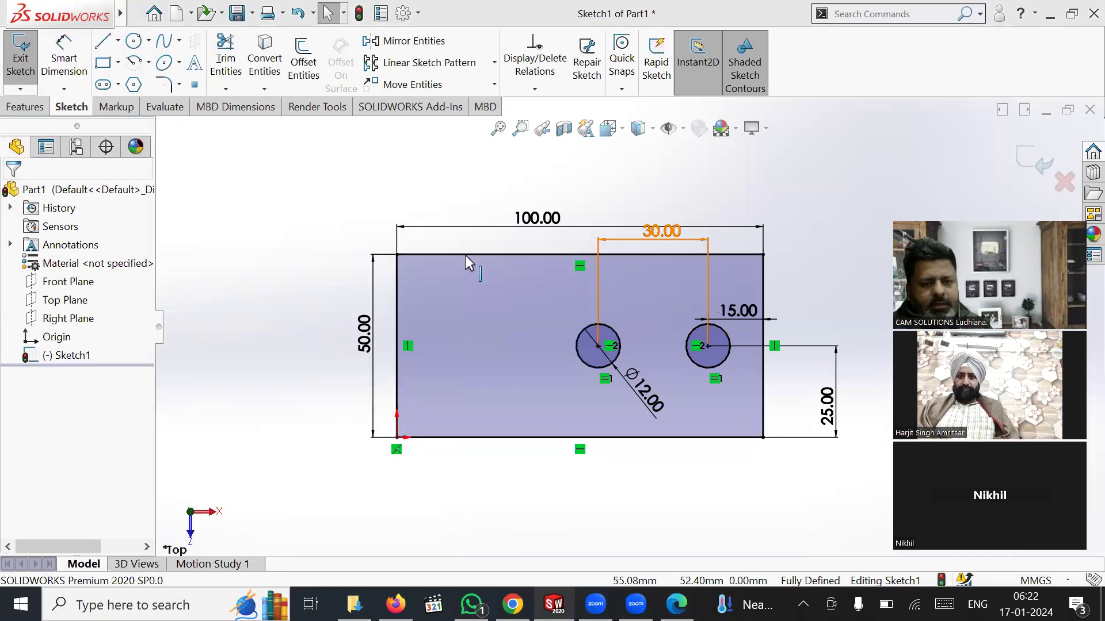
{"action": "left_click", "coordinate": [25, 106]}
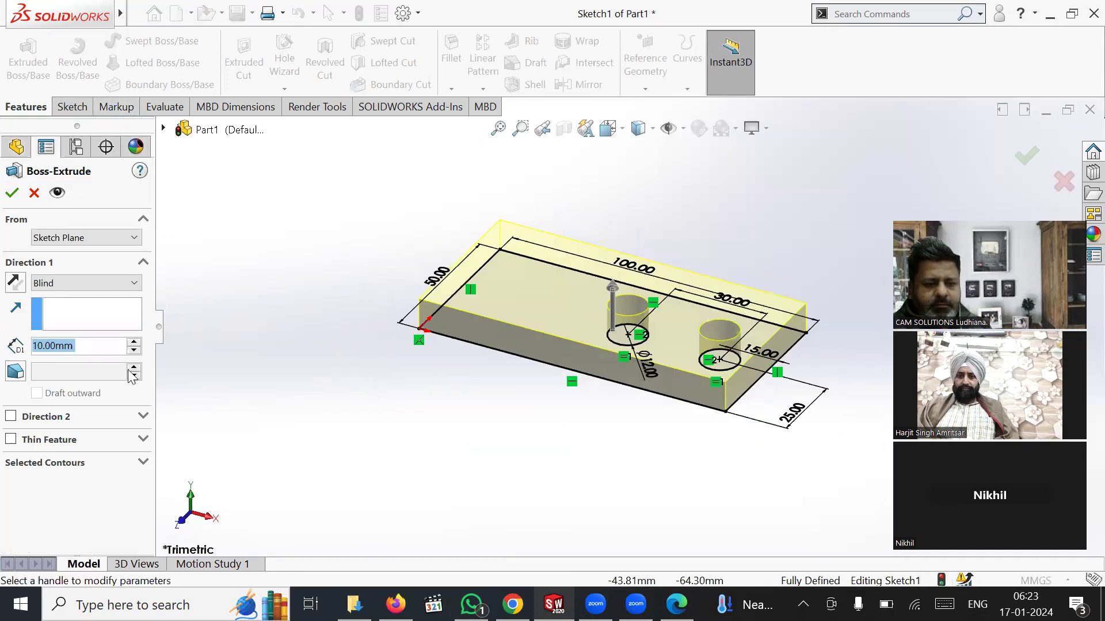
{"action": "type", "text": "15"}
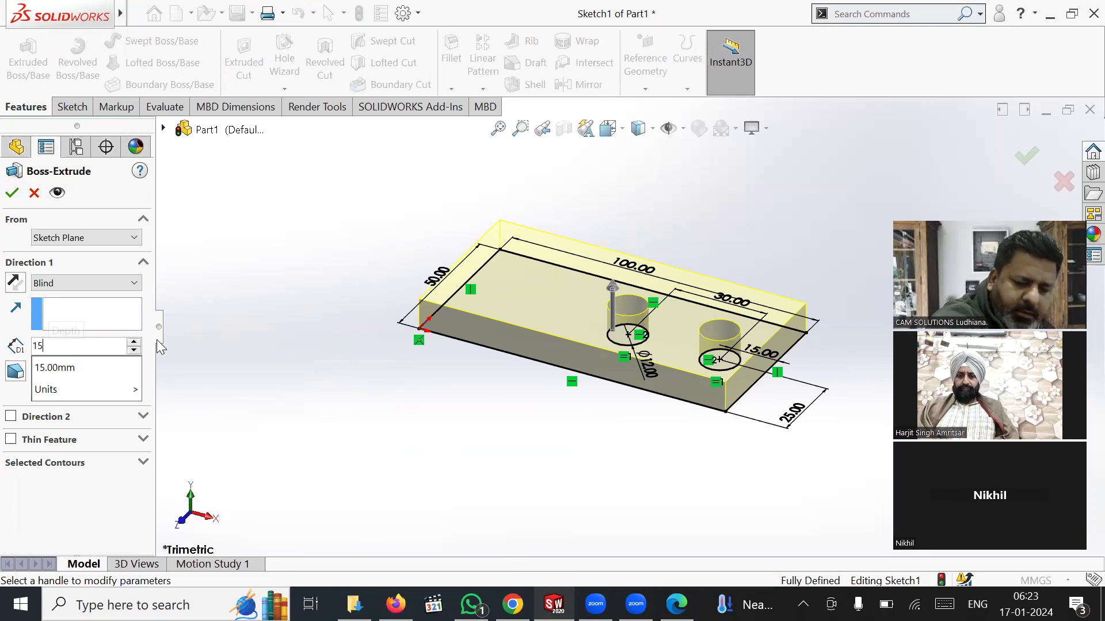
{"action": "key", "text": "Return"}
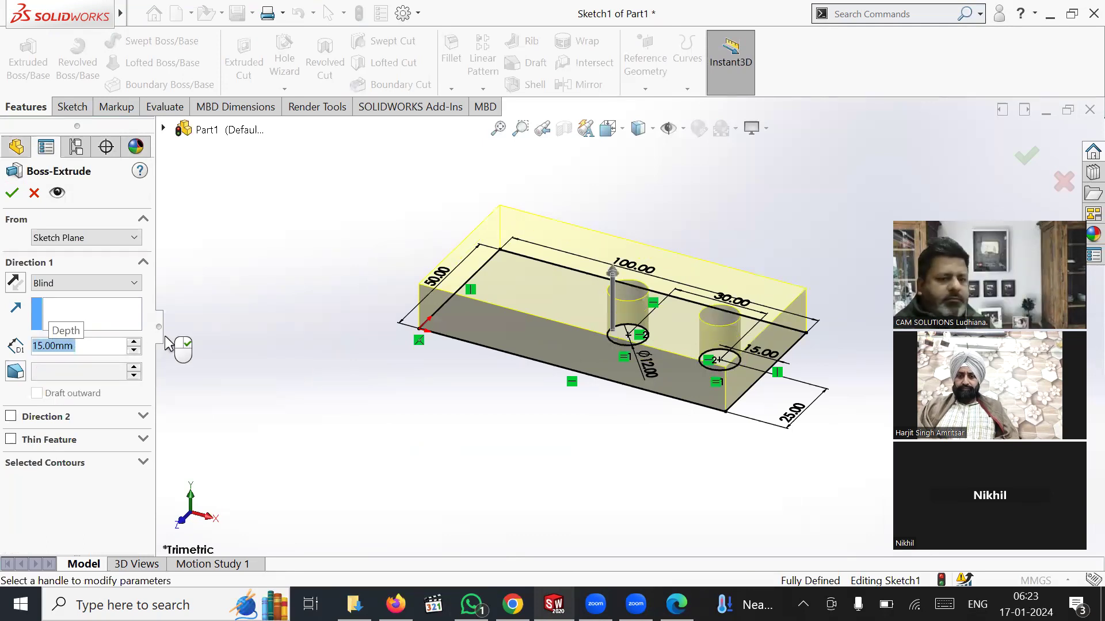
{"action": "left_click", "coordinate": [12, 194]}
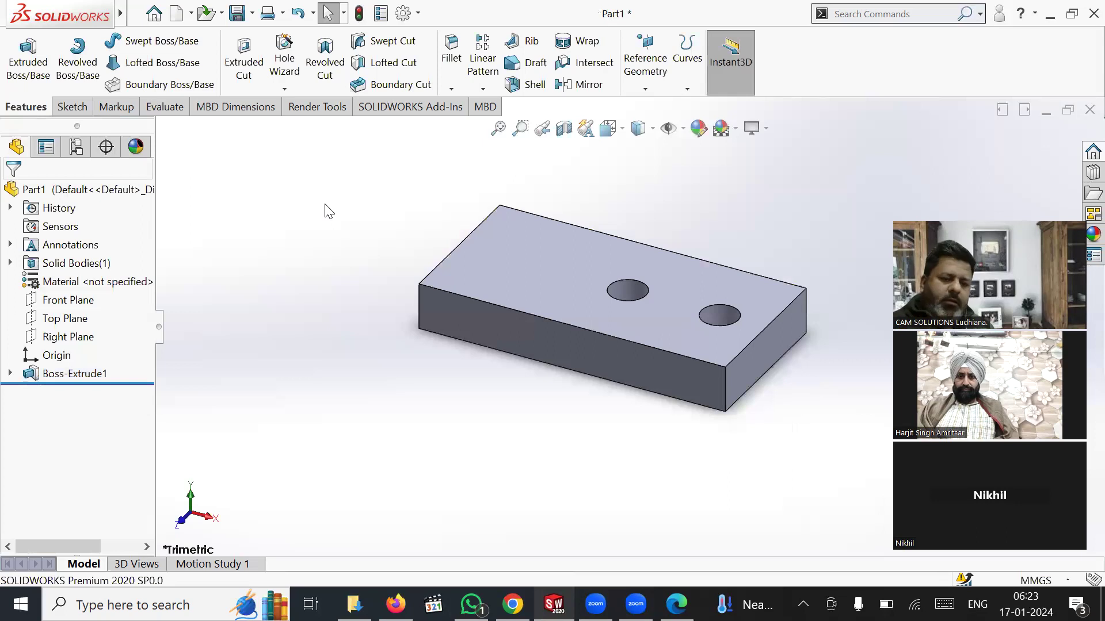
Begin an Extruded Boss/Base with a new sketch on the plate's long front face.
{"action": "left_click", "coordinate": [29, 68]}
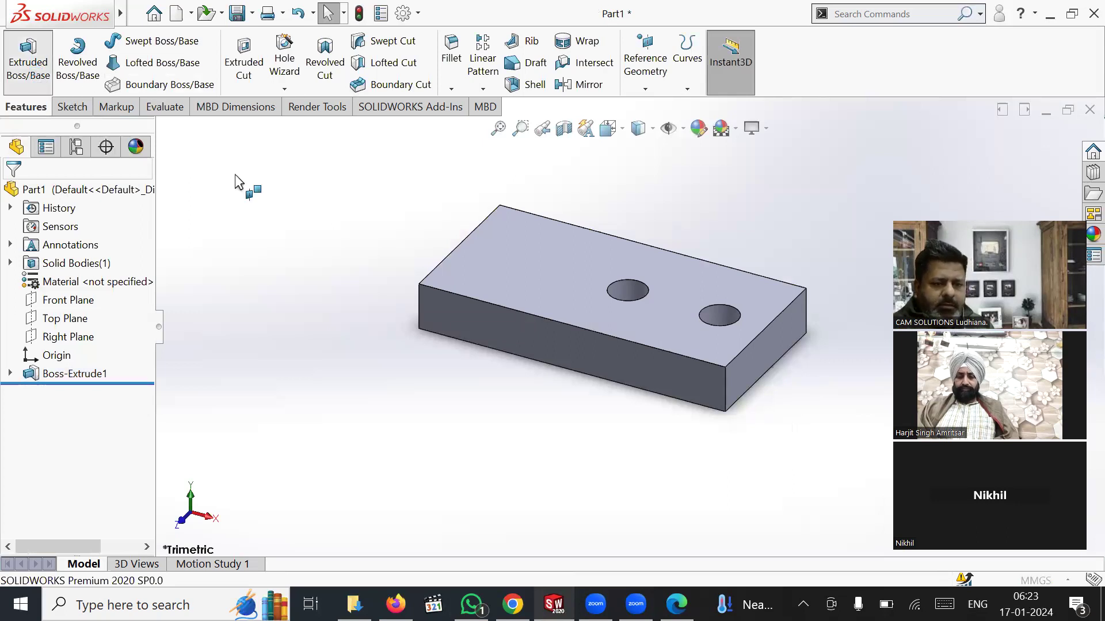
{"action": "left_click", "coordinate": [440, 302]}
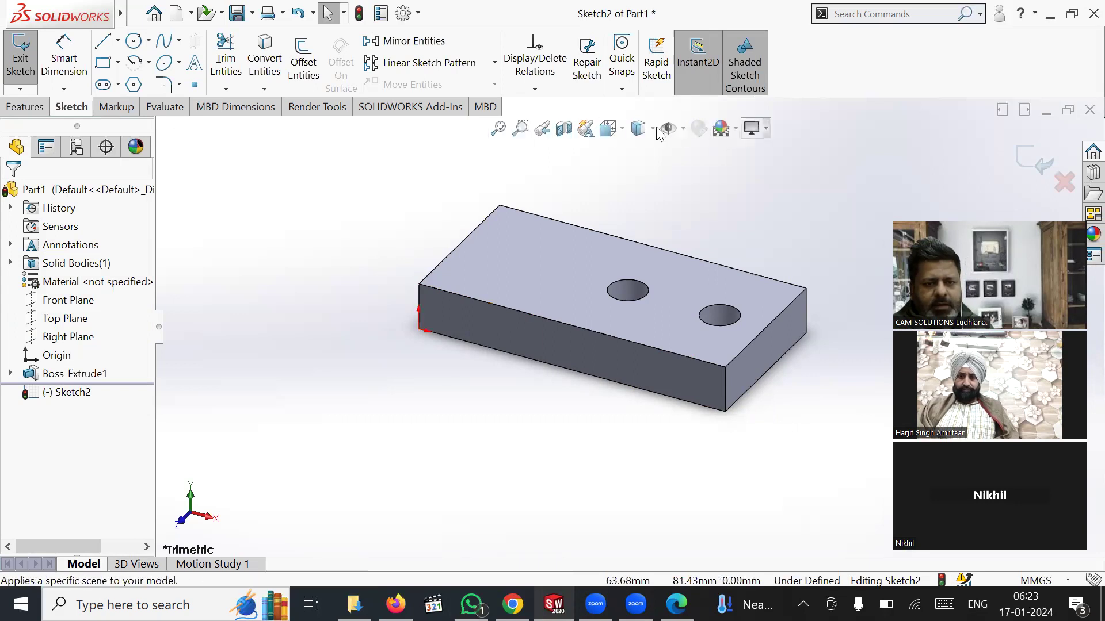
Customize the heads-up view toolbar by adding the Normal To command from the Standard Views category at its start.
{"action": "right_click", "coordinate": [606, 135]}
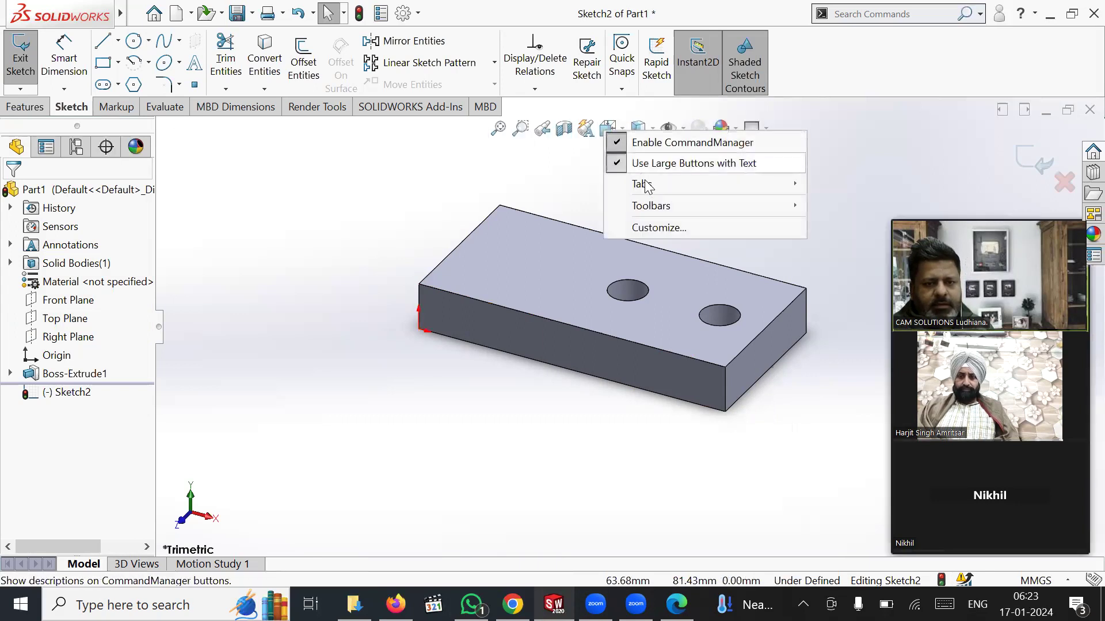
{"action": "left_click", "coordinate": [659, 228]}
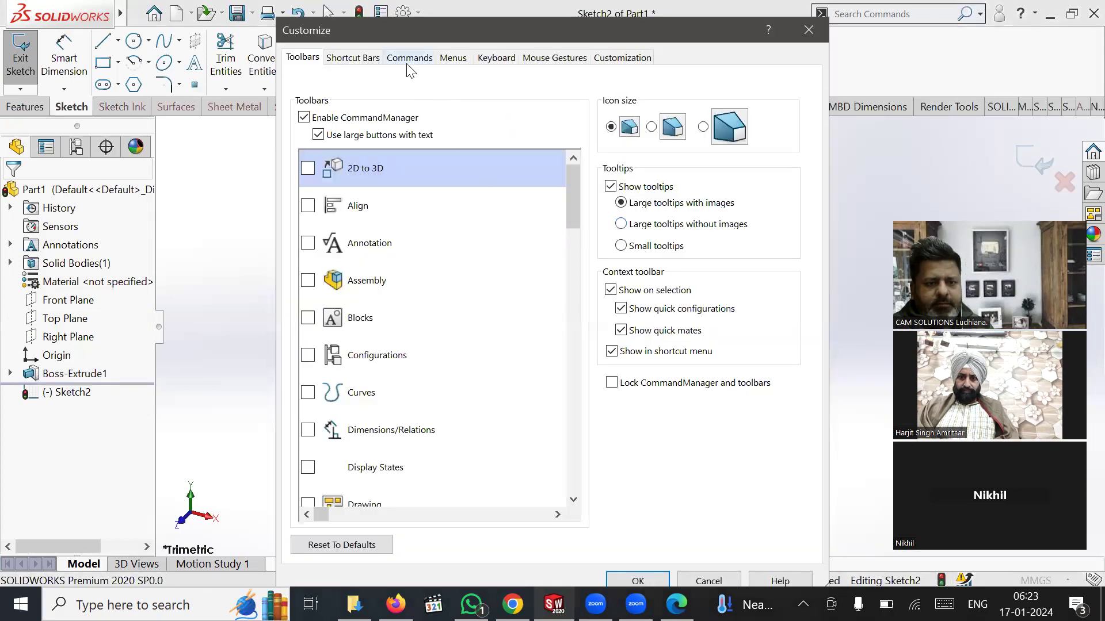
{"action": "left_click", "coordinate": [409, 59]}
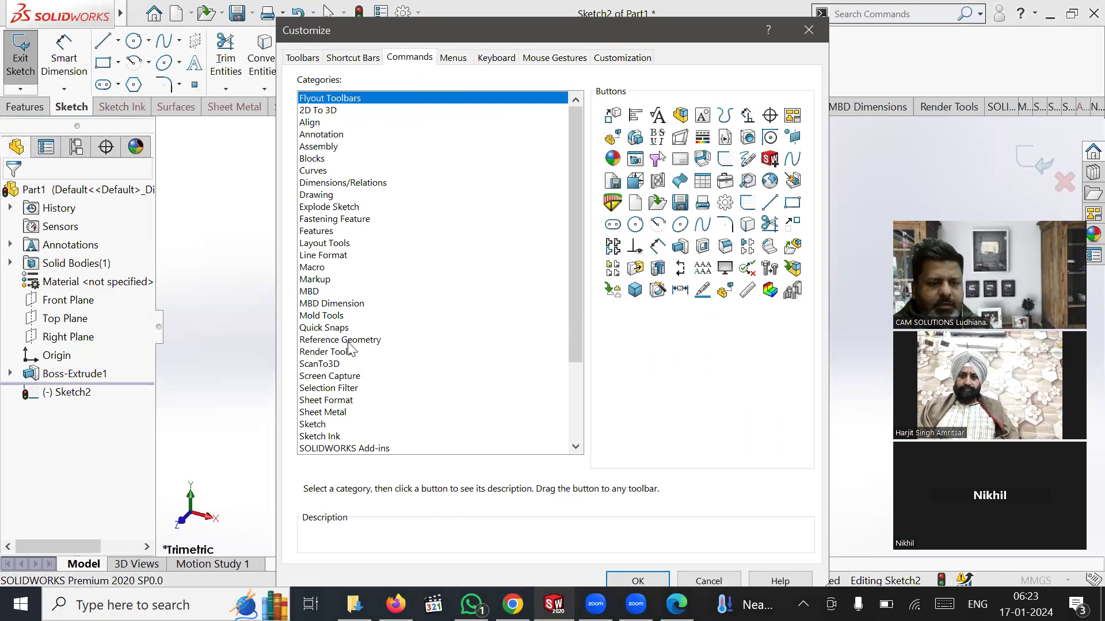
{"action": "scroll", "coordinate": [354, 357], "scroll_direction": "down", "scroll_amount": 3}
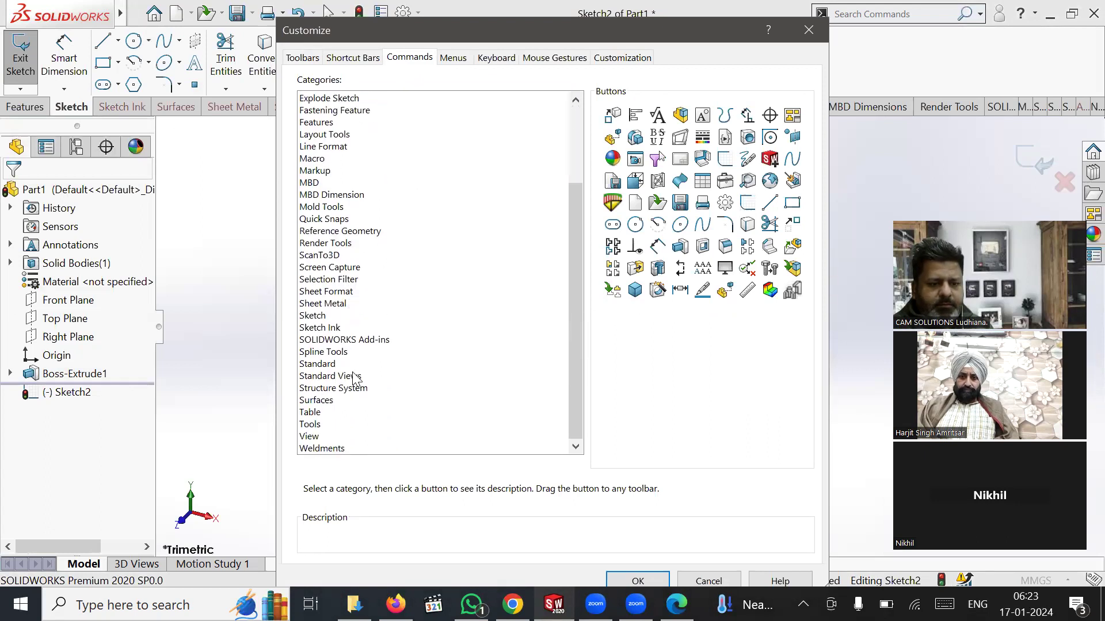
{"action": "left_click", "coordinate": [354, 377]}
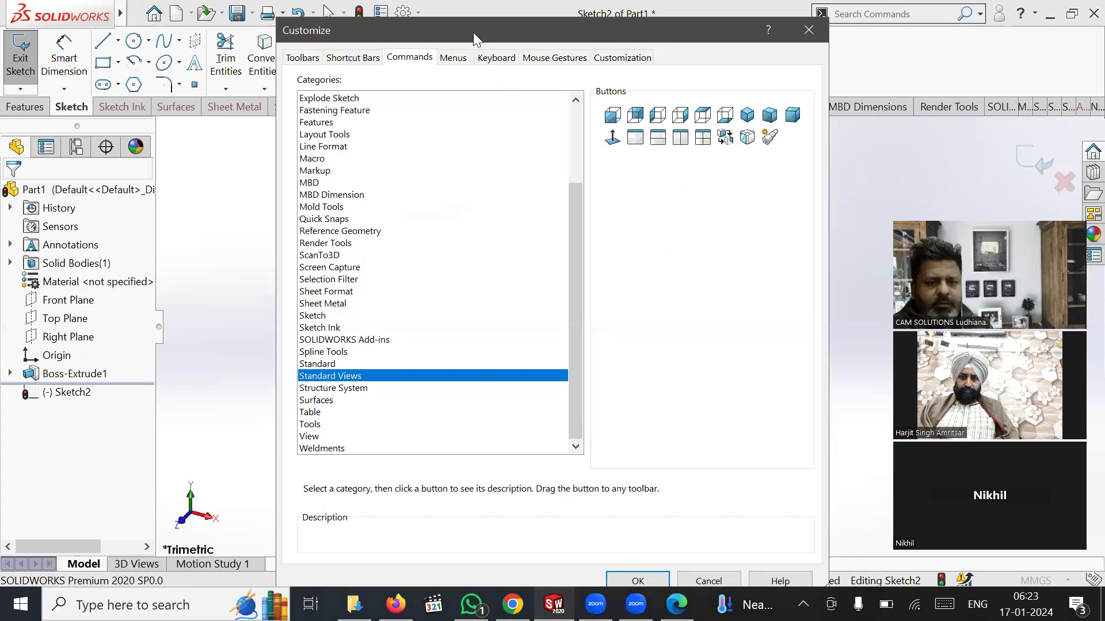
{"action": "left_click_drag", "start_coordinate": [472, 31], "coordinate": [456, 229]}
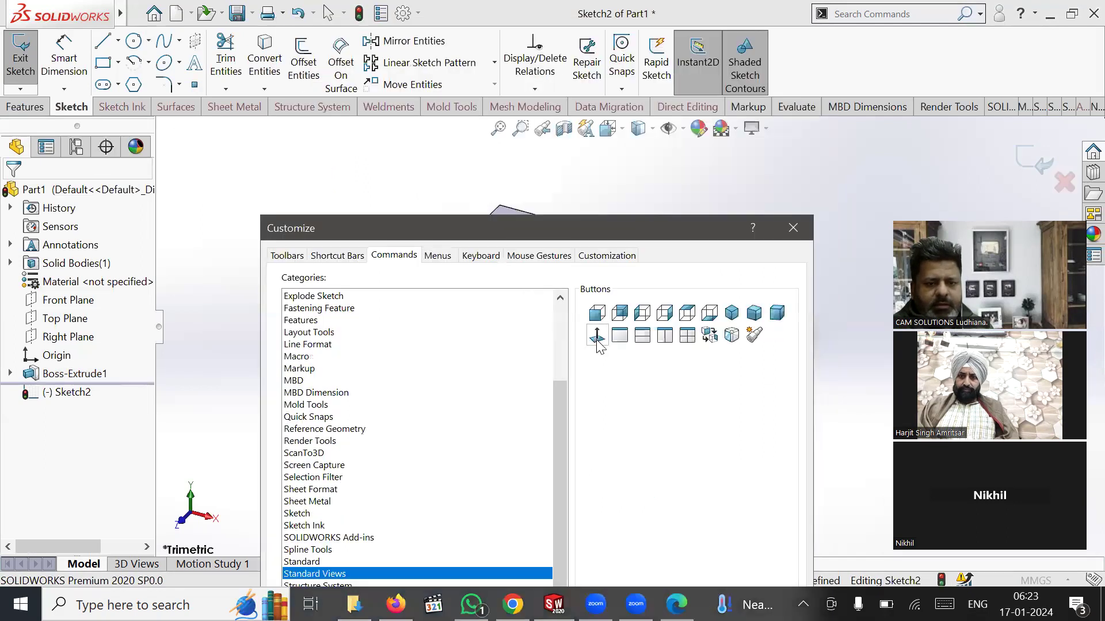
{"action": "left_click_drag", "start_coordinate": [599, 340], "coordinate": [482, 144]}
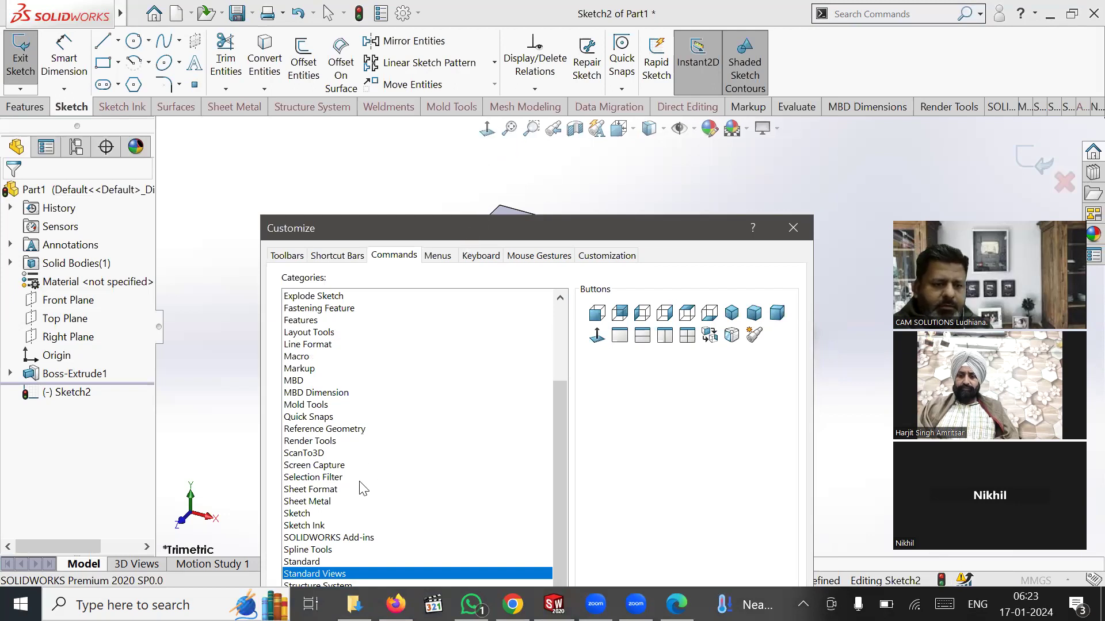
Add the Delete command from the Standard category to the end of the heads-up view toolbar and close the customization.
{"action": "left_click", "coordinate": [305, 562]}
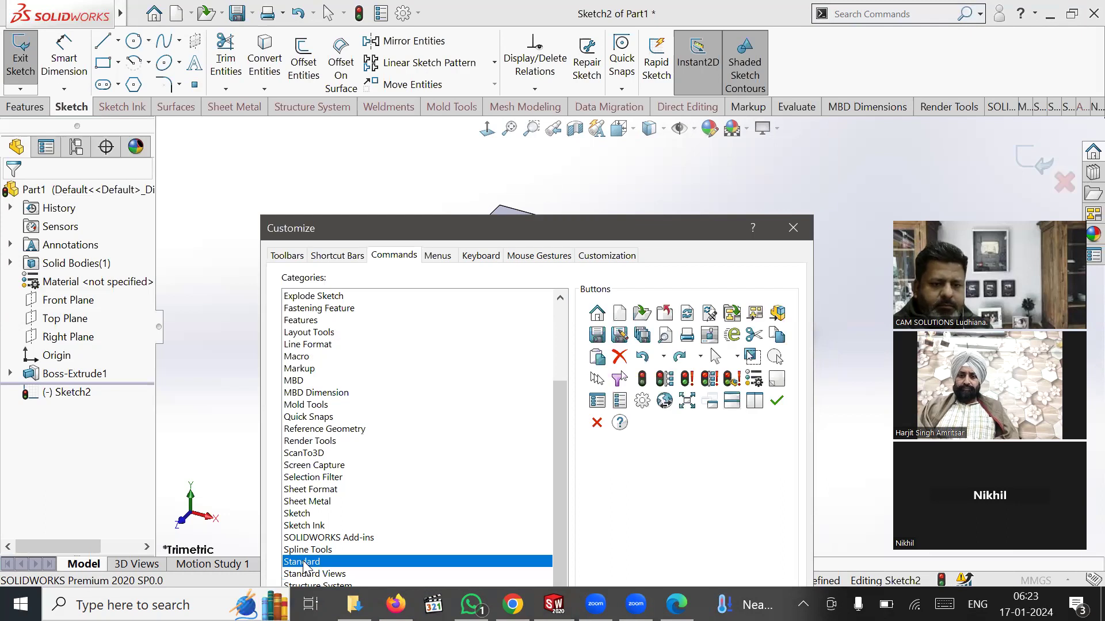
{"action": "mouse_move", "coordinate": [619, 364]}
{"action": "left_mouse_down"}
{"action": "mouse_move", "coordinate": [625, 311]}
{"action": "mouse_move", "coordinate": [701, 183]}
{"action": "mouse_move", "coordinate": [786, 135]}
{"action": "left_mouse_up"}
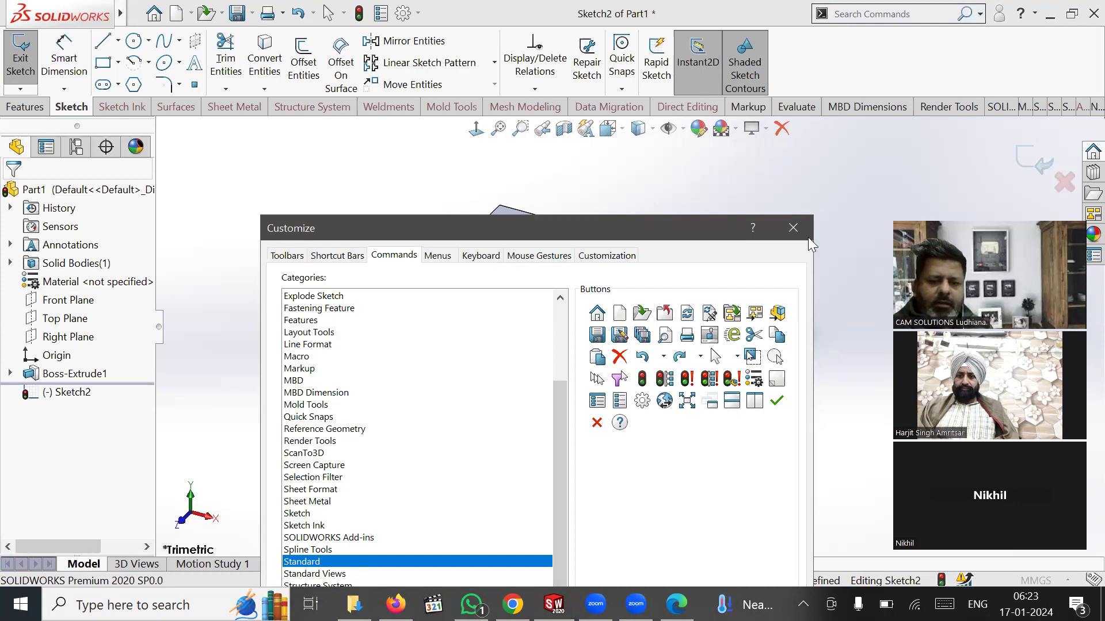
{"action": "left_click", "coordinate": [793, 229]}
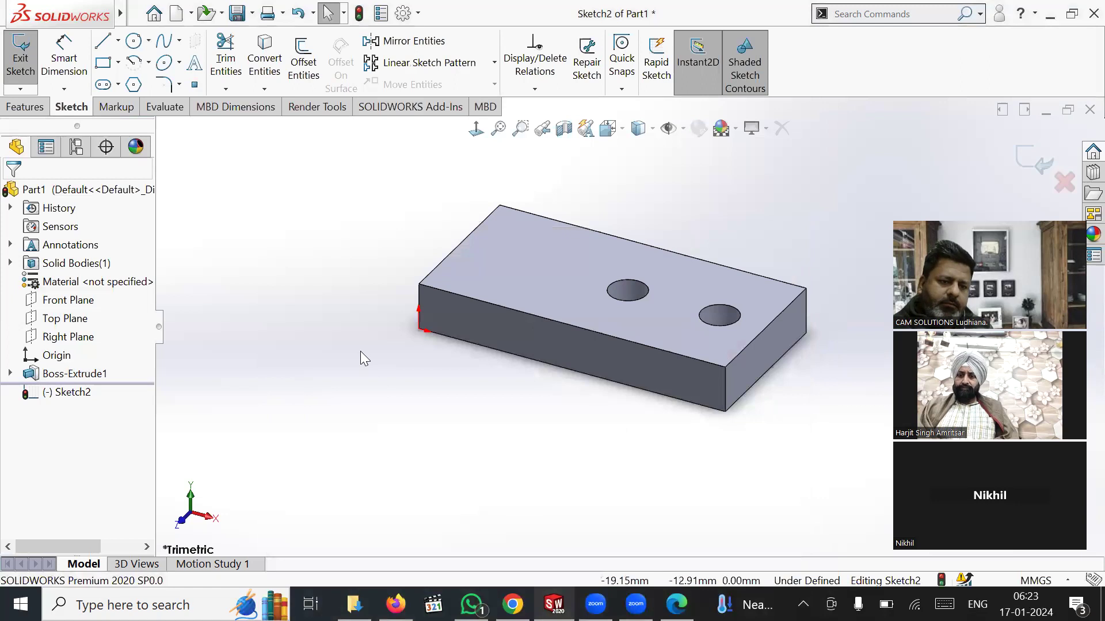
Consult the PDF front view and sketch a small circle above the plate, centred about 8 mm right of and 20 mm above the origin.
{"action": "left_click", "coordinate": [477, 129]}
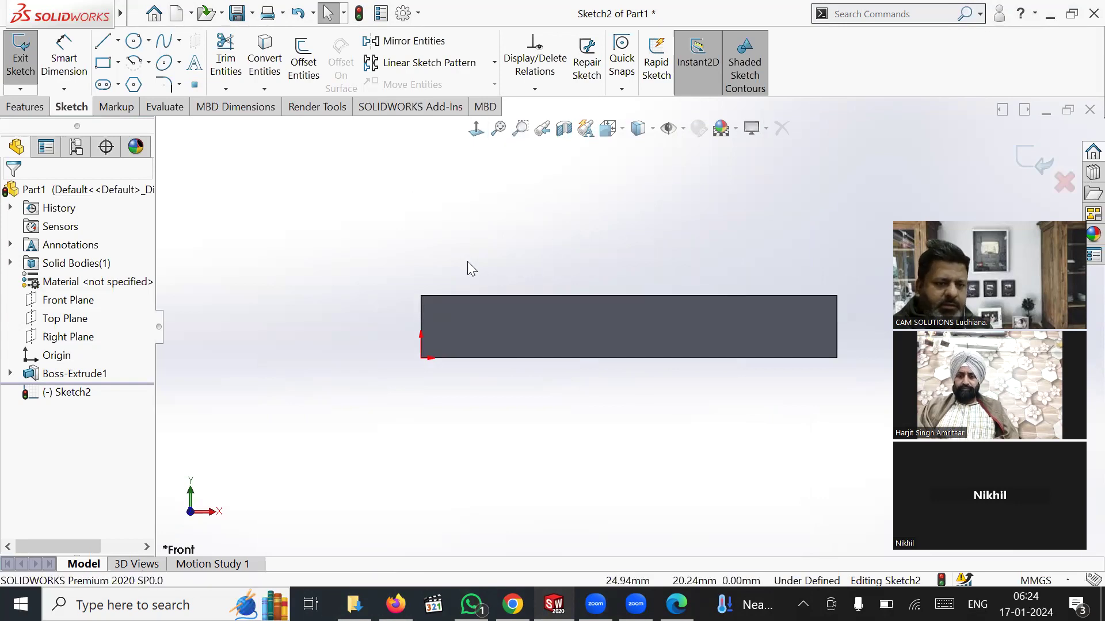
{"action": "left_click", "coordinate": [676, 605]}
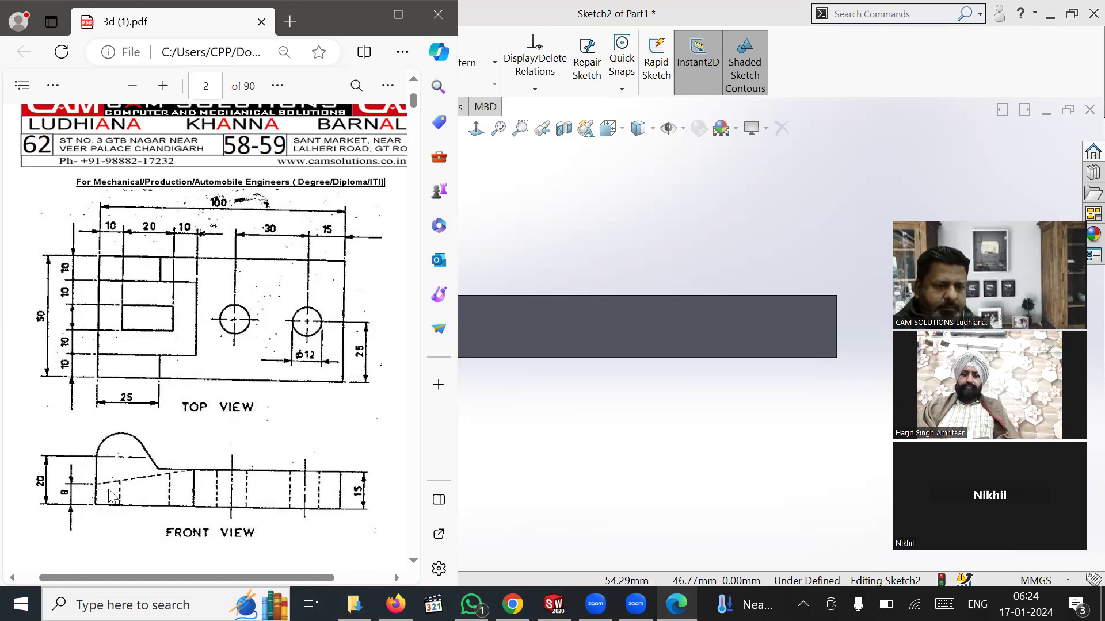
{"action": "left_click", "coordinate": [540, 463]}
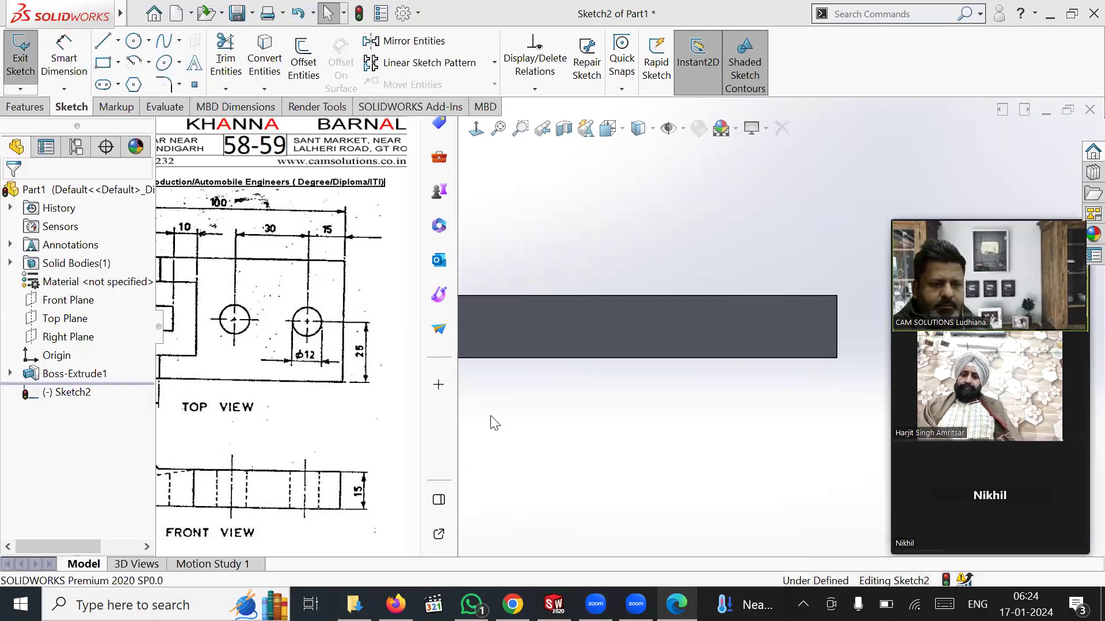
{"action": "left_click", "coordinate": [134, 42]}
{"action": "left_click", "coordinate": [455, 274]}
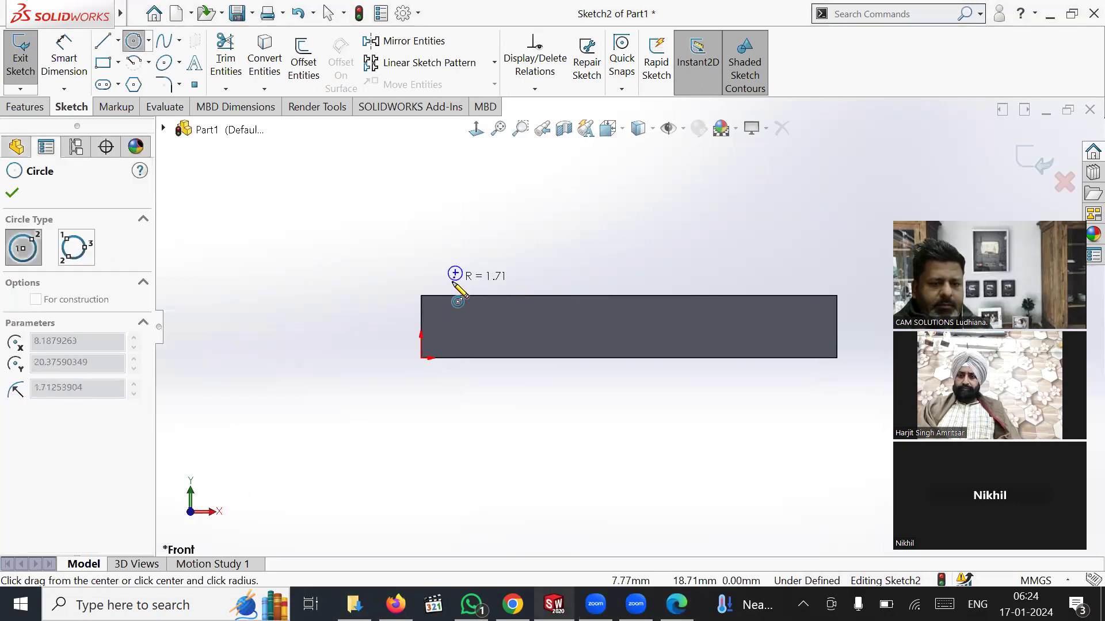
{"action": "left_click", "coordinate": [459, 286]}
{"action": "right_click", "coordinate": [459, 227]}
{"action": "left_click", "coordinate": [486, 227]}
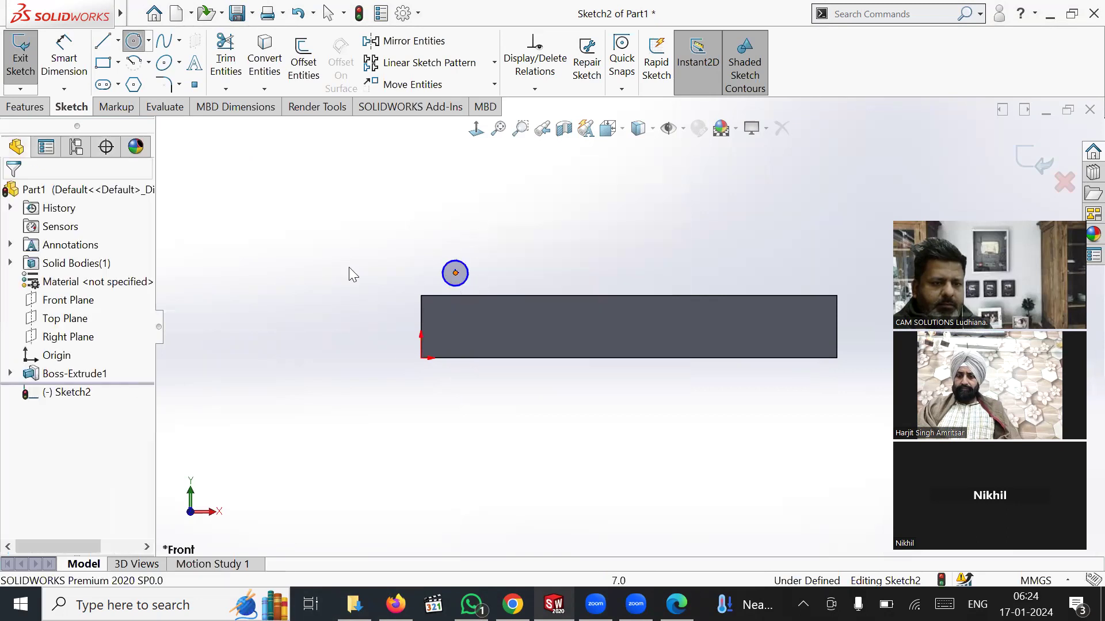
Sketch a vertical line about 22 mm long upward from the origin along the plate's end.
{"action": "key", "text": "l"}
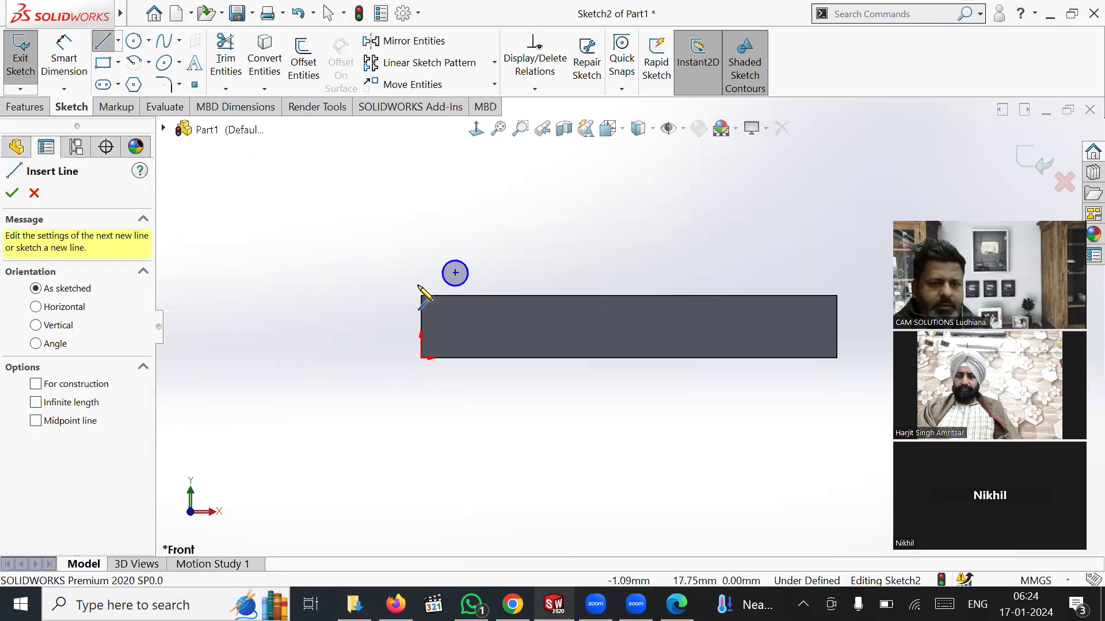
{"action": "left_click", "coordinate": [422, 358]}
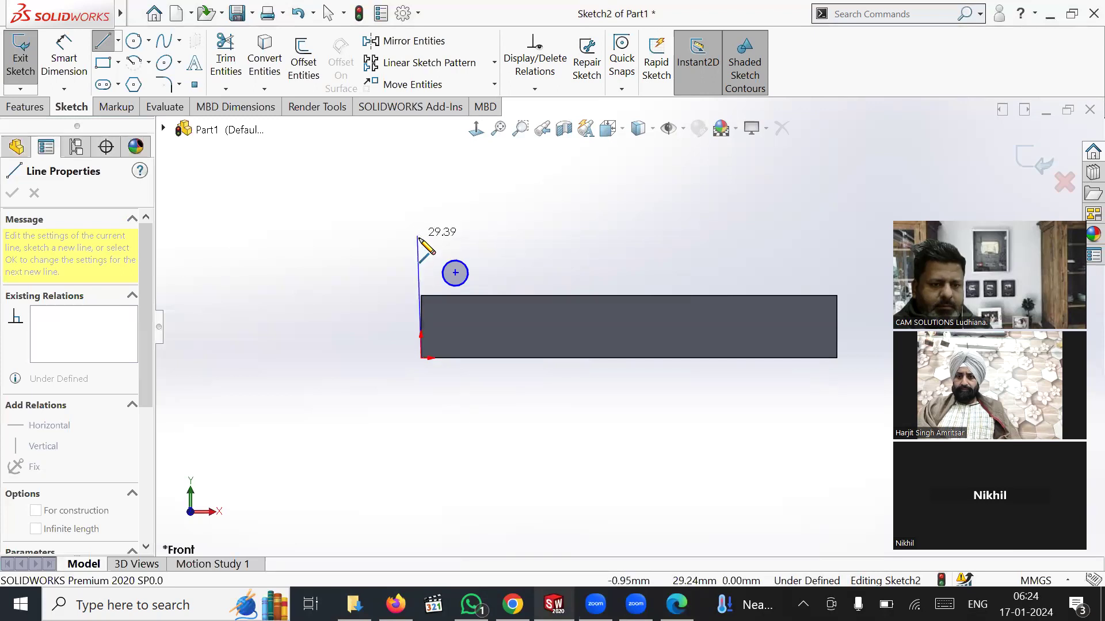
{"action": "left_click", "coordinate": [421, 267]}
{"action": "right_click", "coordinate": [430, 282]}
{"action": "left_click", "coordinate": [452, 279]}
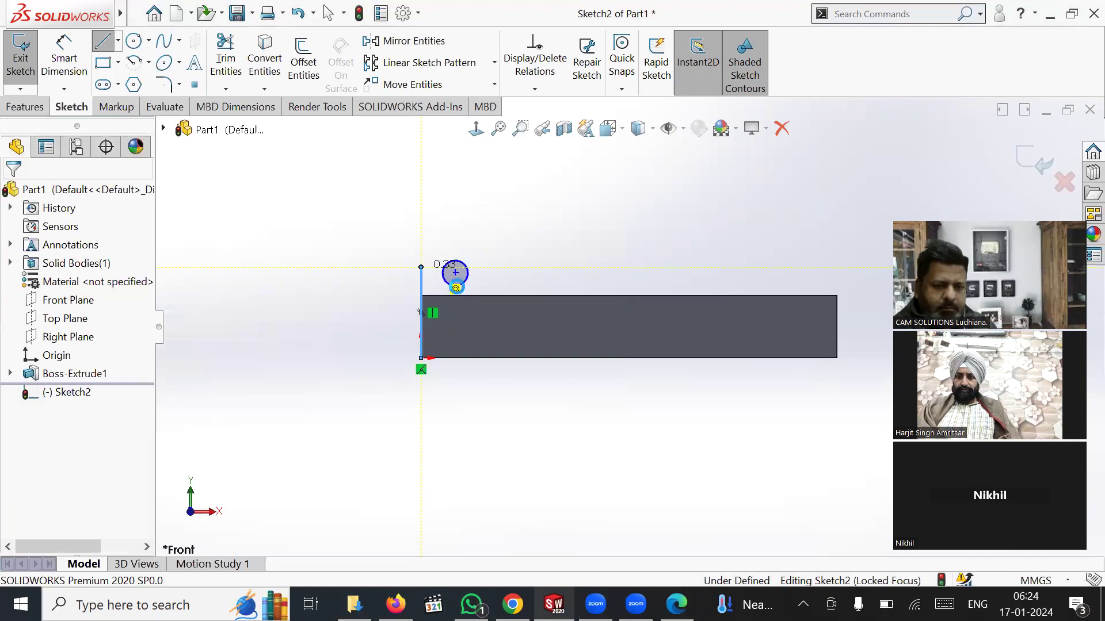
Add a Tangent relation between the circle and the vertical line.
{"action": "left_click", "coordinate": [452, 287]}
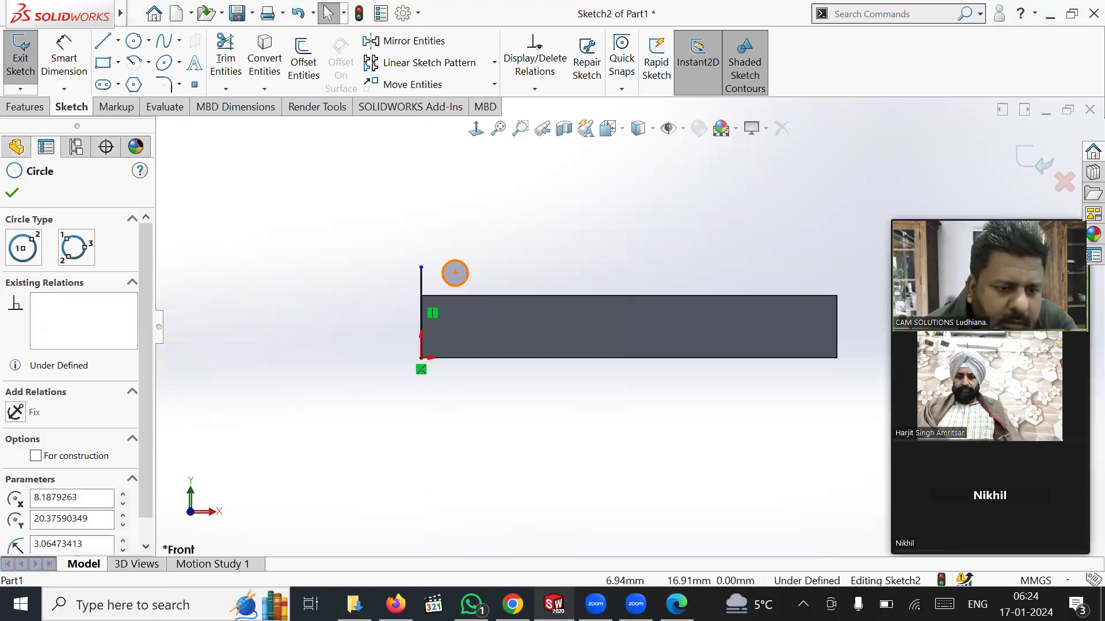
{"action": "left_click", "coordinate": [403, 295]}
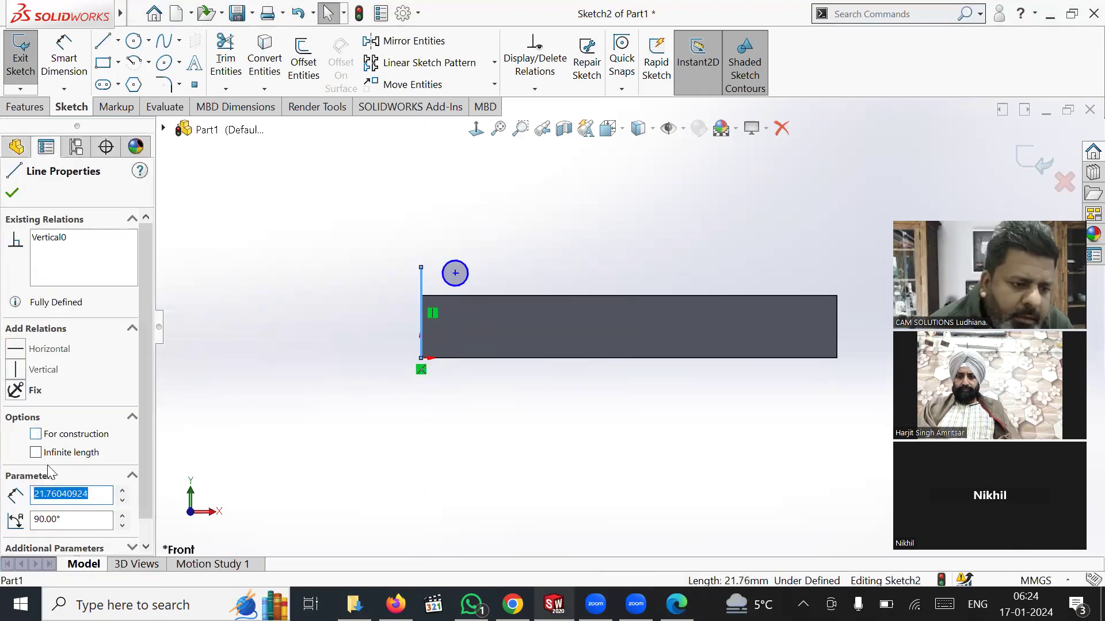
{"action": "left_click_drag", "start_coordinate": [147, 410], "coordinate": [152, 473]}
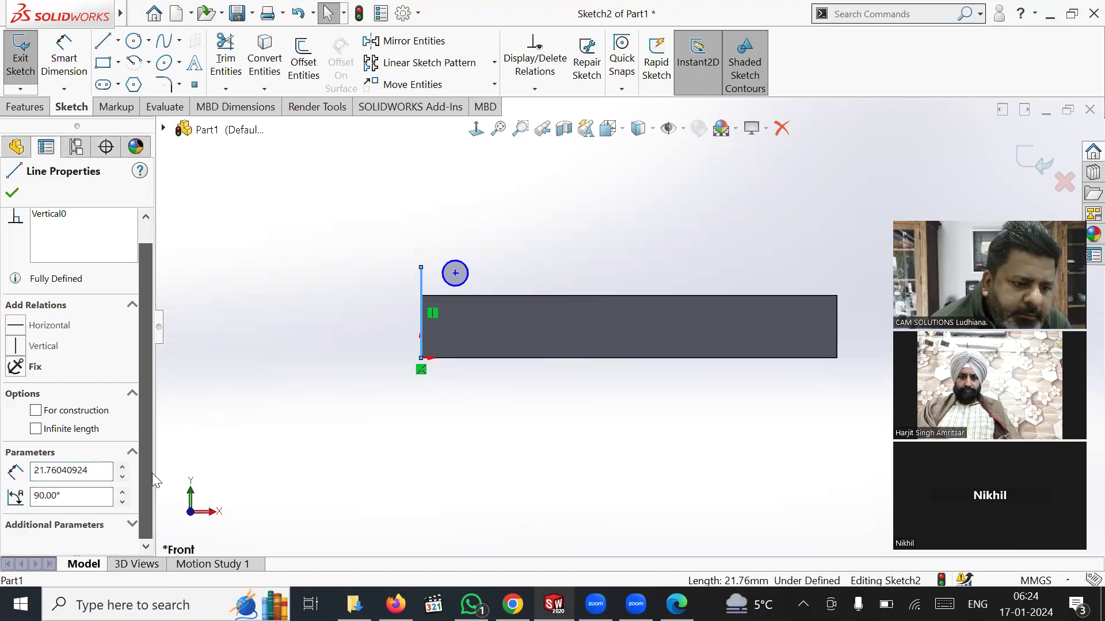
{"action": "left_click", "coordinate": [458, 284], "text": "ctrl"}
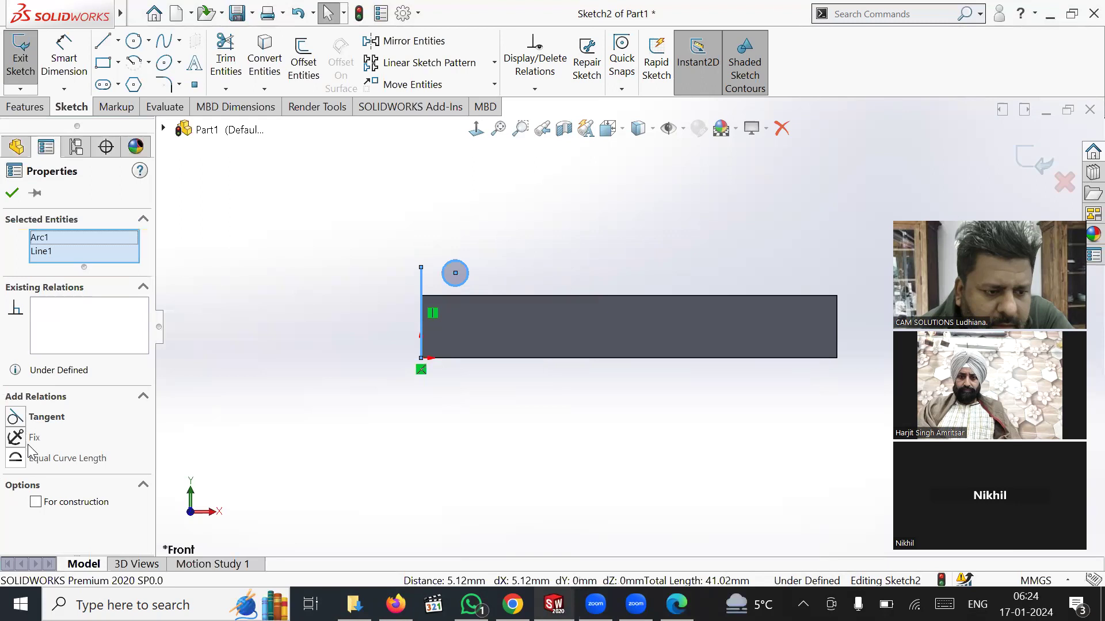
{"action": "left_click", "coordinate": [17, 418]}
{"action": "left_click", "coordinate": [340, 327]}
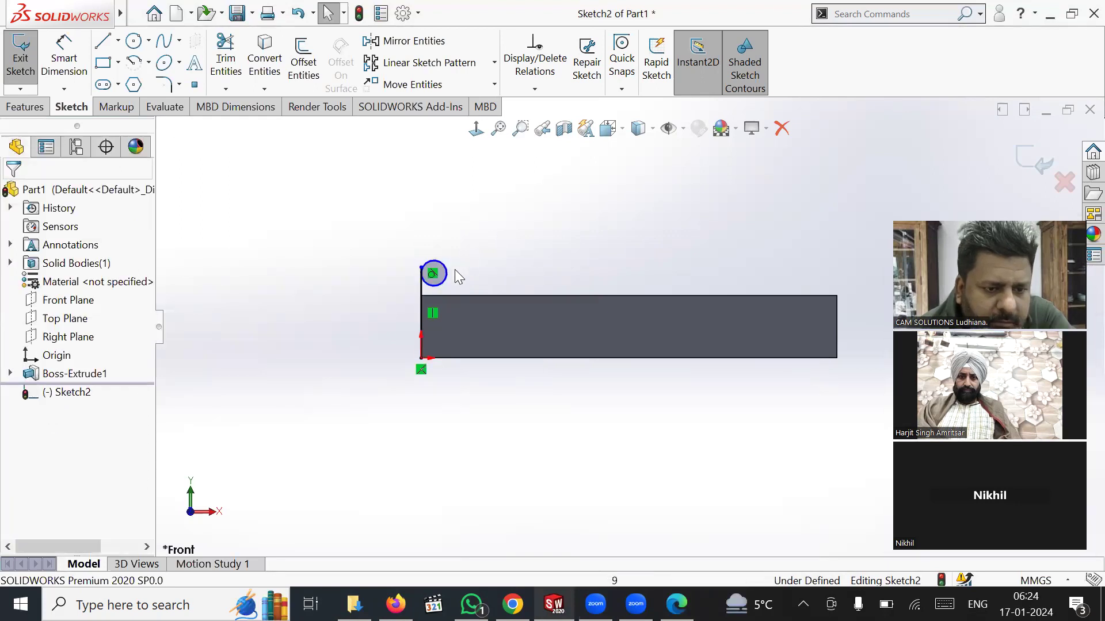
Enlarge the circle to a radius of about 18.6 mm and make the vertical line's upper endpoint coincident with it.
{"action": "left_click_drag", "start_coordinate": [450, 270], "coordinate": [494, 227]}
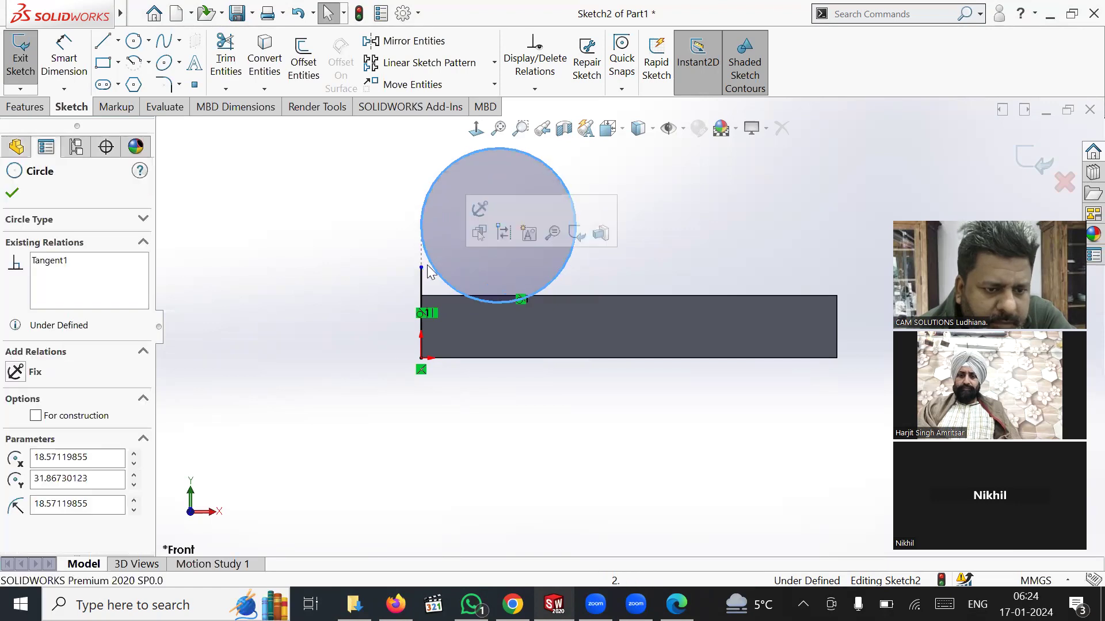
{"action": "left_click", "coordinate": [422, 269]}
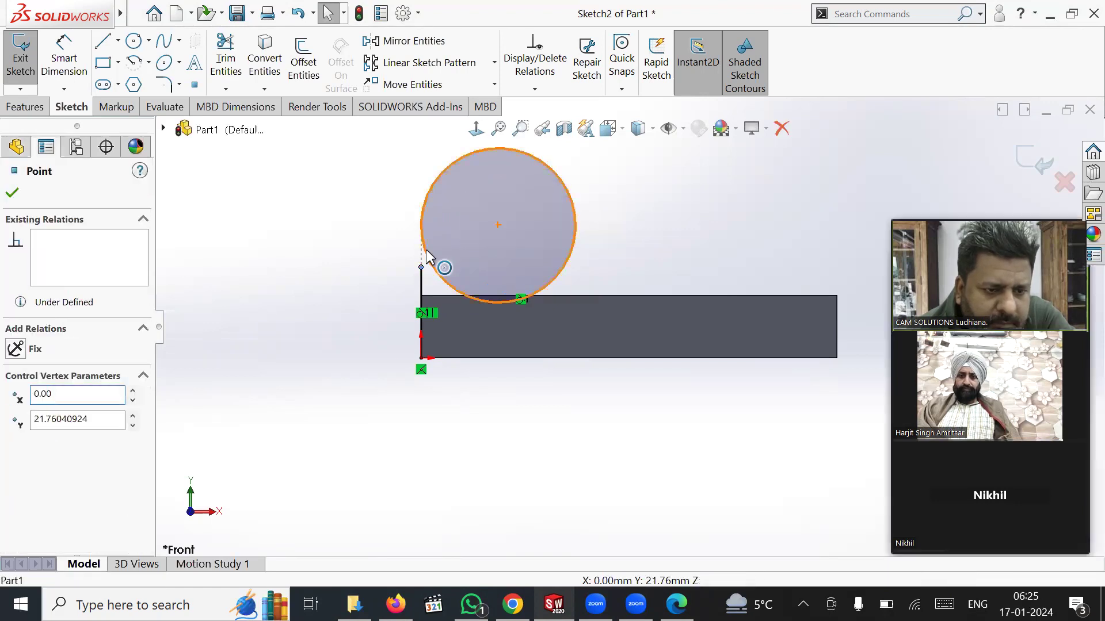
{"action": "left_click", "coordinate": [428, 257]}
{"action": "left_click", "coordinate": [429, 258], "text": "ctrl"}
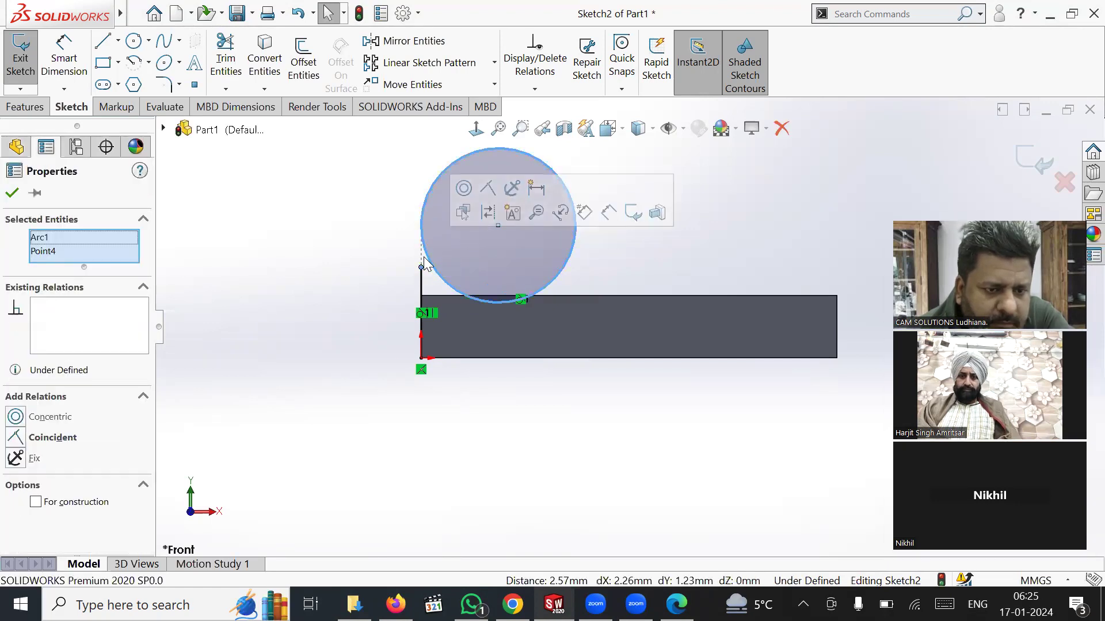
{"action": "key", "text": "Escape"}
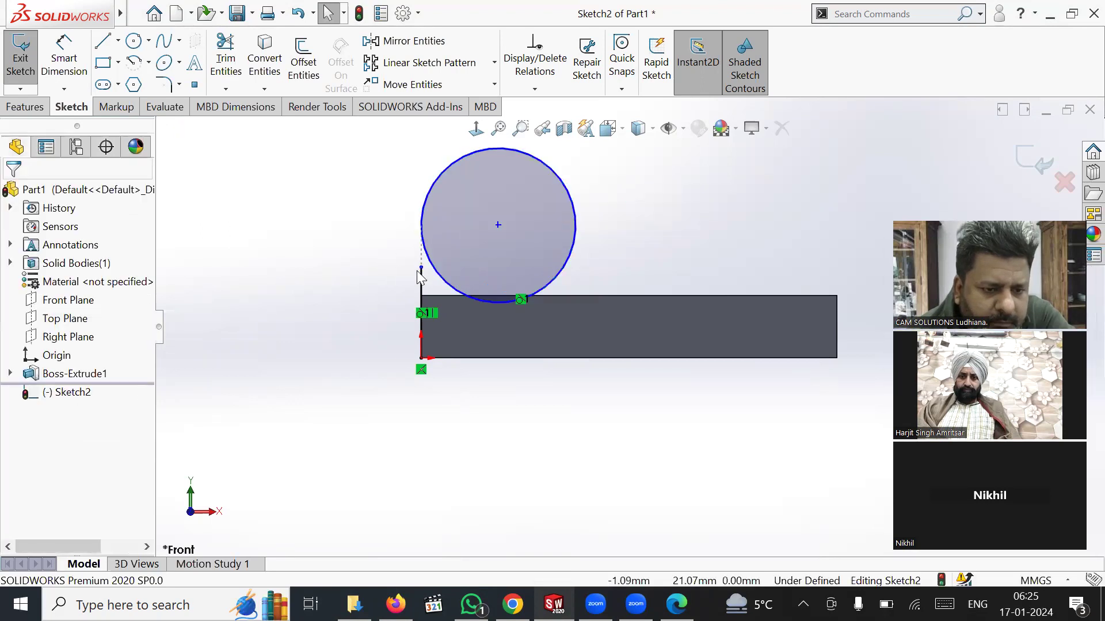
{"action": "left_click", "coordinate": [422, 269]}
{"action": "left_click", "coordinate": [428, 271]}
{"action": "left_click", "coordinate": [17, 438]}
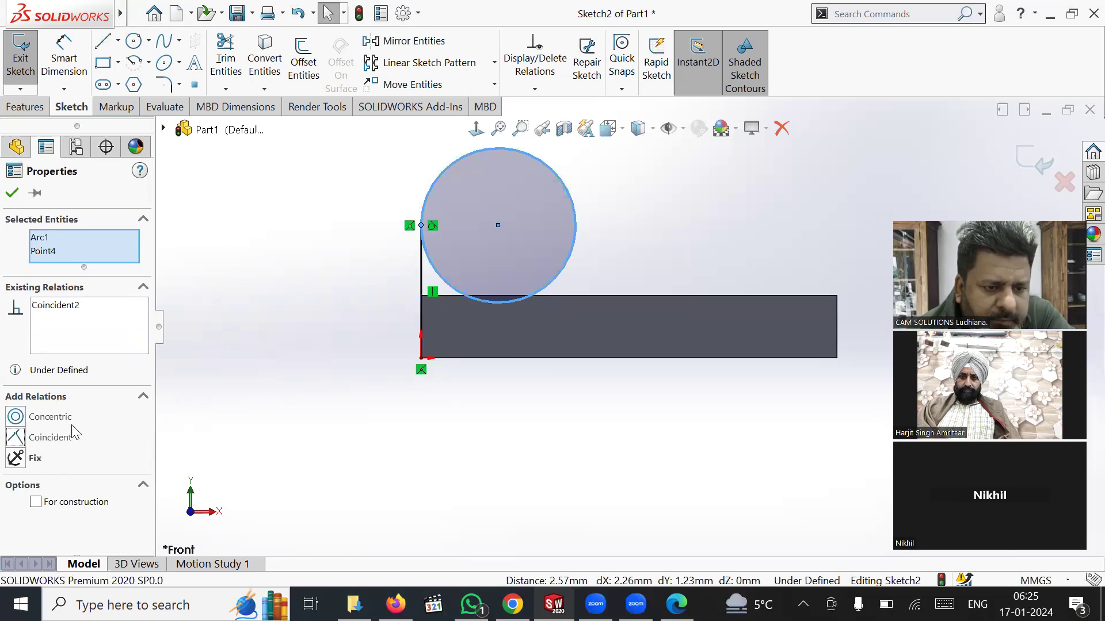
{"action": "left_click", "coordinate": [209, 334]}
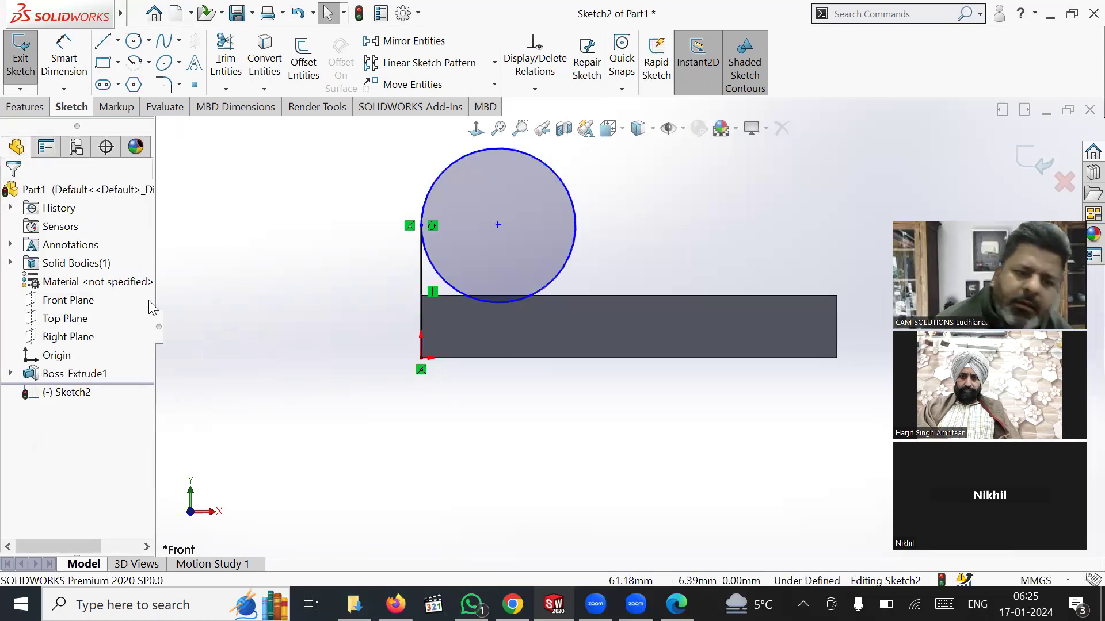
Shrink the circle freehand to a radius of about 11.3 mm.
{"action": "scroll", "coordinate": [604, 233], "scroll_direction": "up", "scroll_amount": 2}
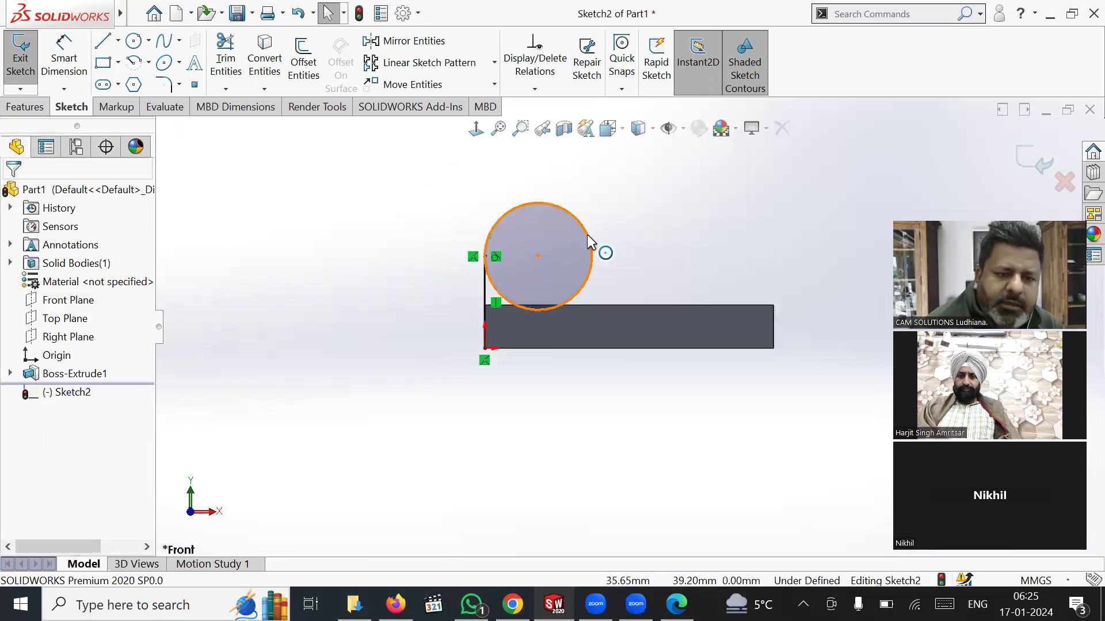
{"action": "left_click", "coordinate": [588, 258]}
{"action": "left_click_drag", "start_coordinate": [569, 243], "coordinate": [568, 243]}
{"action": "left_click", "coordinate": [609, 258]}
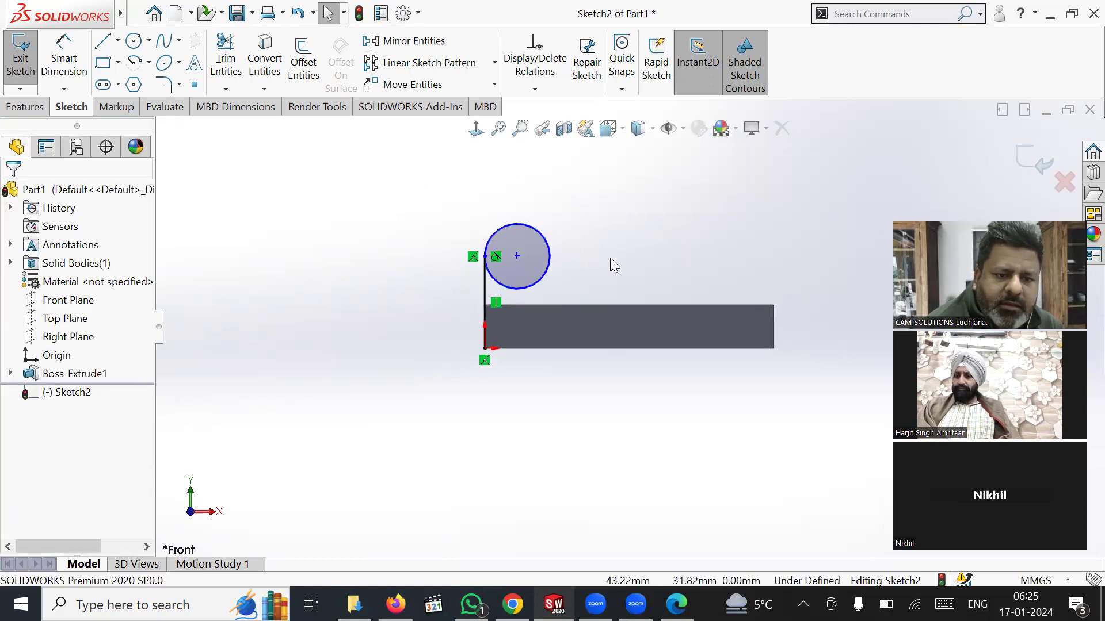
Add a Horizontal relation between the circle's centre and the vertical line's upper endpoint.
{"action": "scroll", "coordinate": [610, 257], "scroll_direction": "down", "scroll_amount": 1}
{"action": "scroll", "coordinate": [610, 257], "scroll_direction": "down", "scroll_amount": 1}
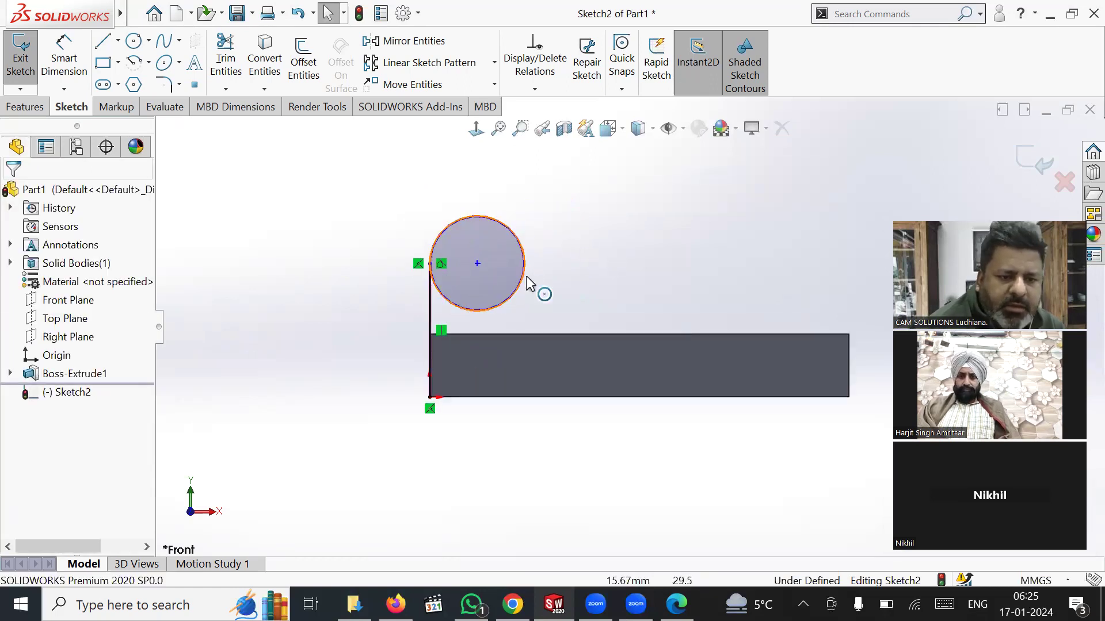
{"action": "left_click", "coordinate": [430, 264]}
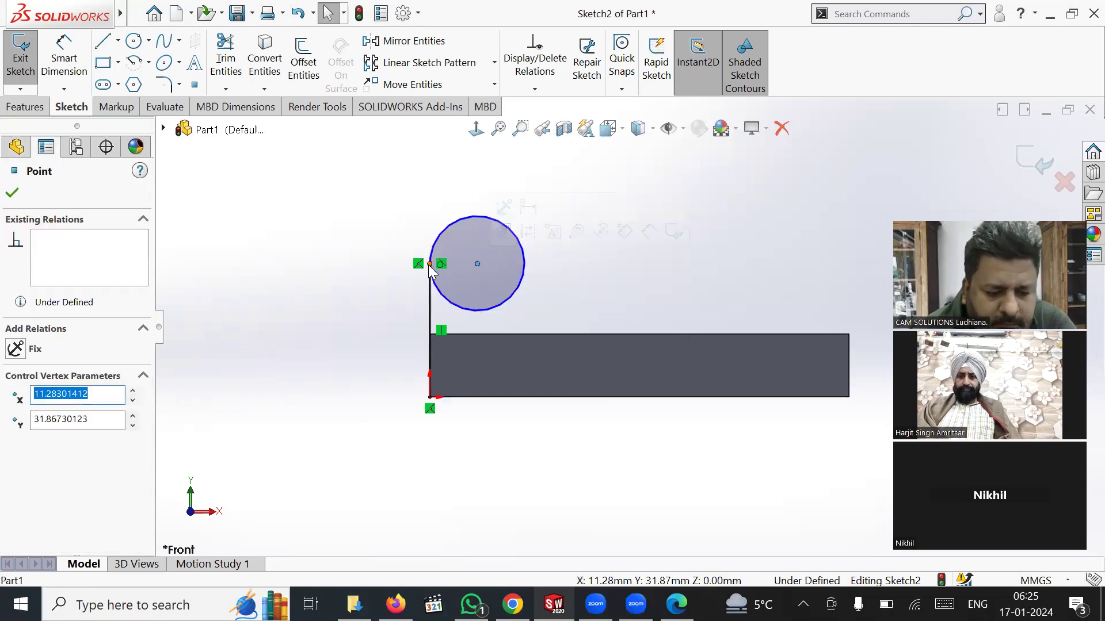
{"action": "left_click", "coordinate": [430, 264], "text": "ctrl"}
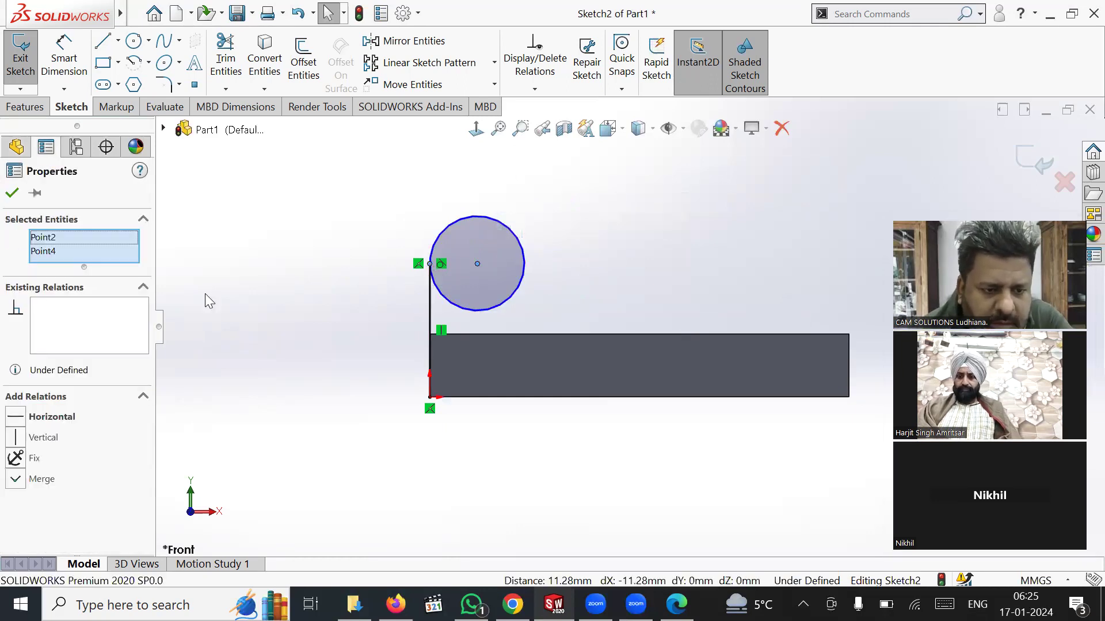
{"action": "left_click", "coordinate": [18, 417]}
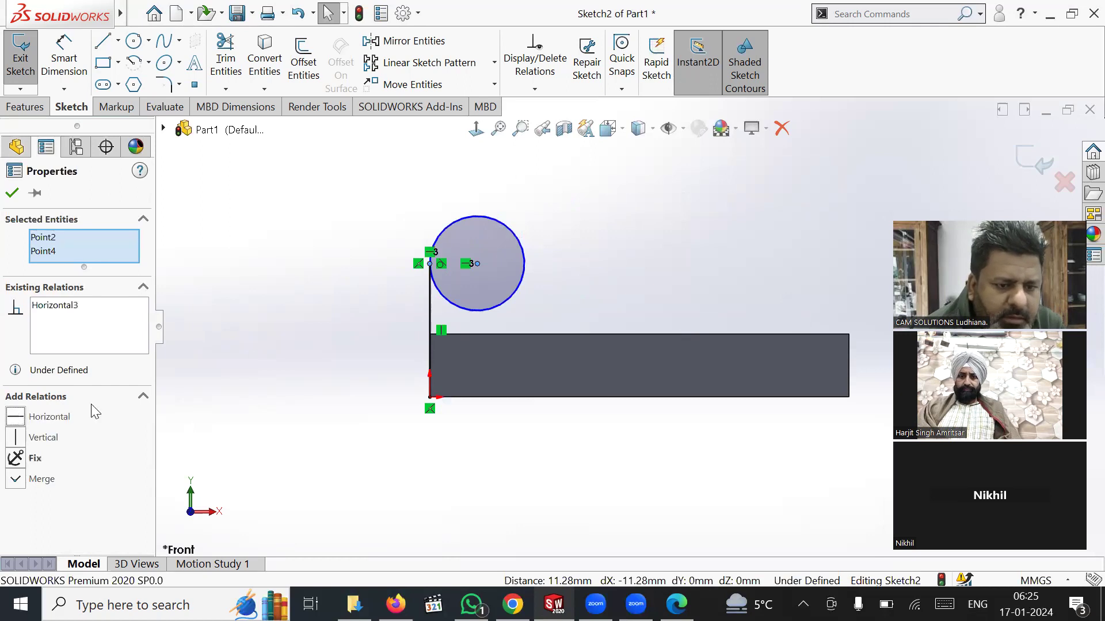
{"action": "left_click", "coordinate": [234, 351]}
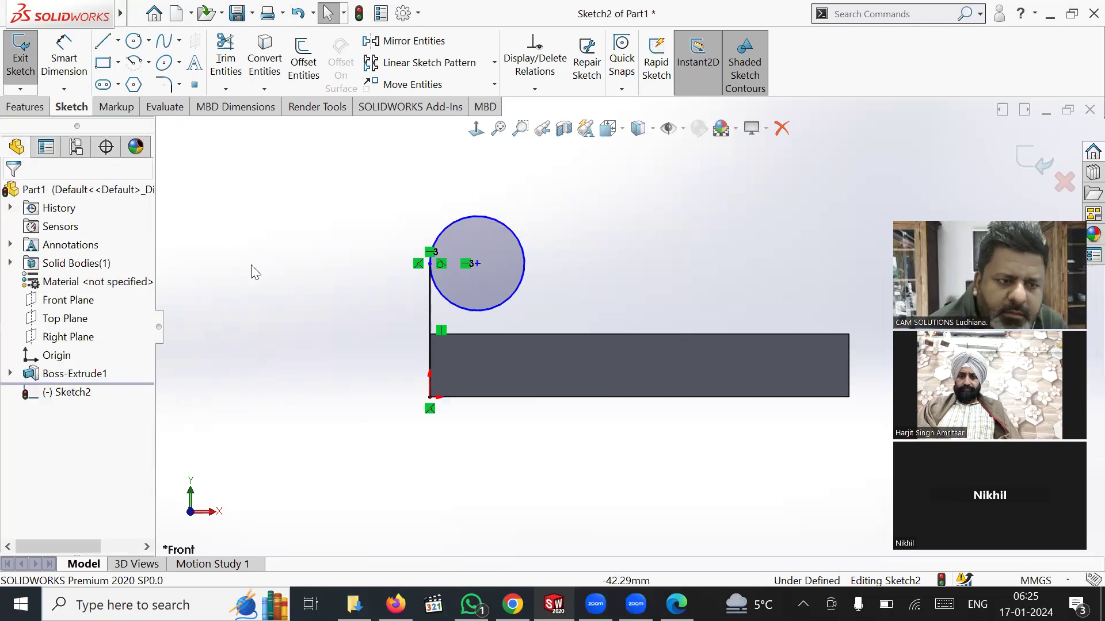
Sketch a slanted line from the plate's top edge, about 35 mm from the vertical line, up to the circle's right side.
{"action": "left_click", "coordinate": [105, 43]}
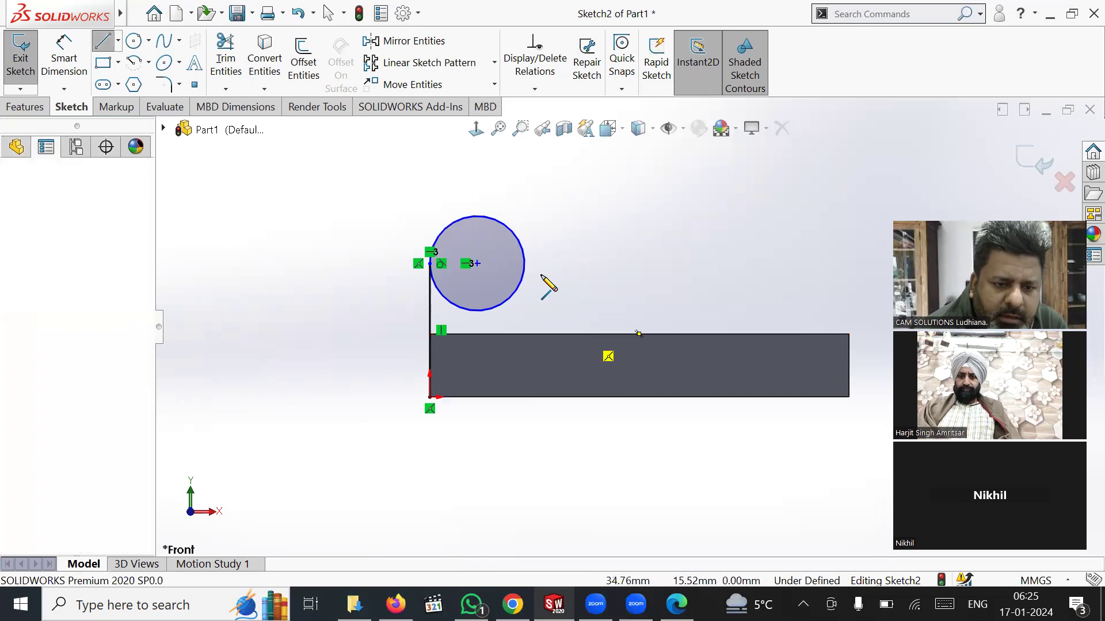
{"action": "left_click", "coordinate": [574, 335]}
{"action": "left_click", "coordinate": [518, 247]}
{"action": "right_click", "coordinate": [527, 252]}
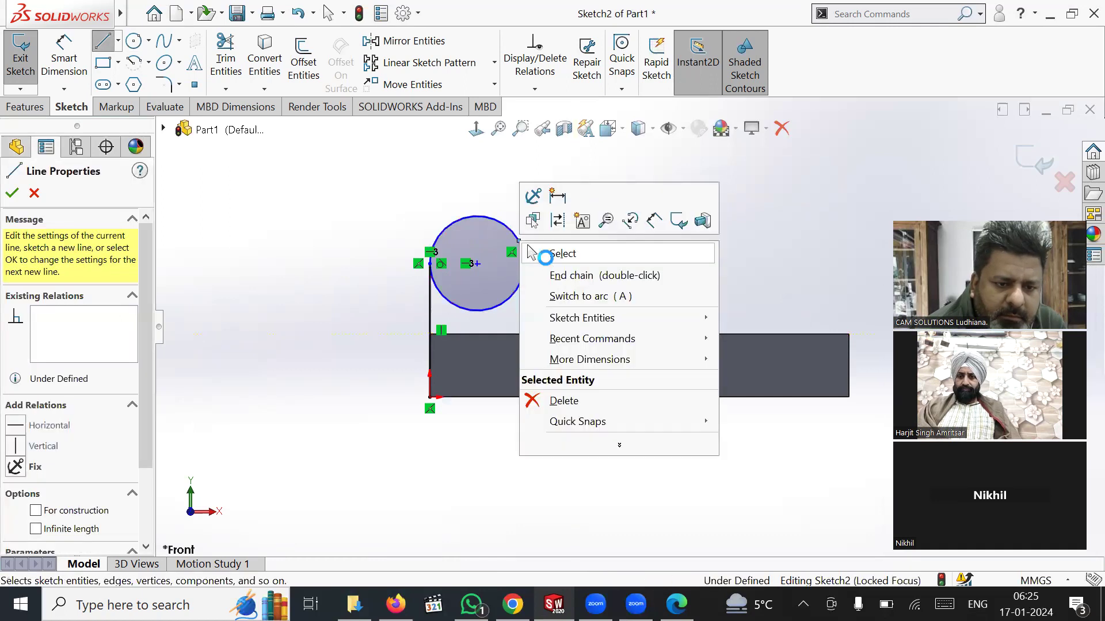
{"action": "left_click", "coordinate": [529, 253]}
Dimension the horizontal distance from the vertical line to the slanted line's lower endpoint as 25 mm.
{"action": "left_click", "coordinate": [63, 57]}
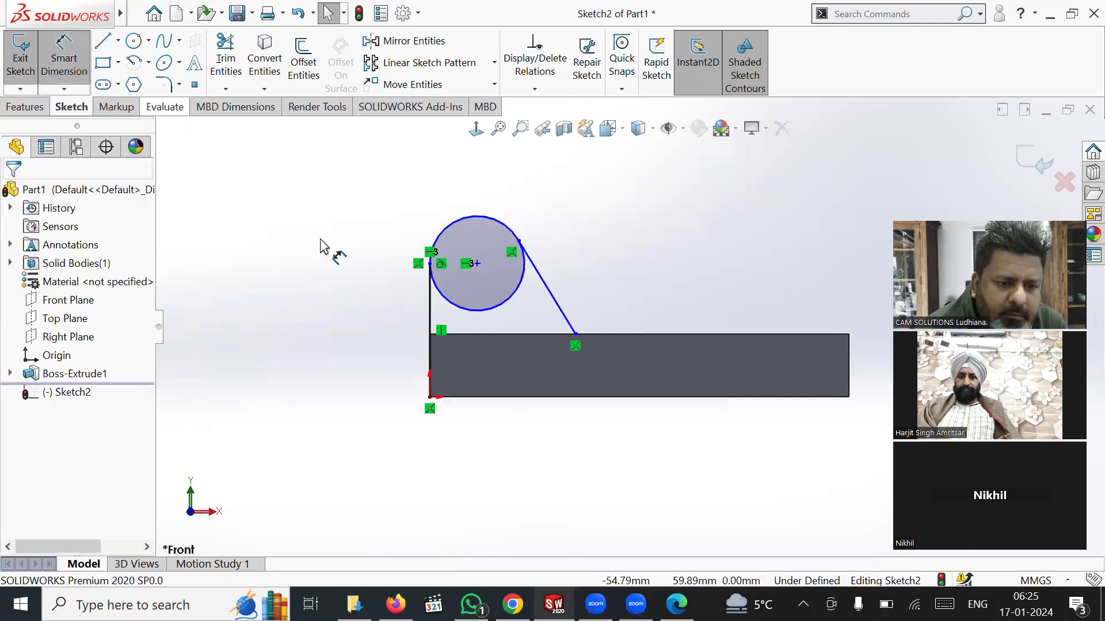
{"action": "left_click", "coordinate": [431, 323]}
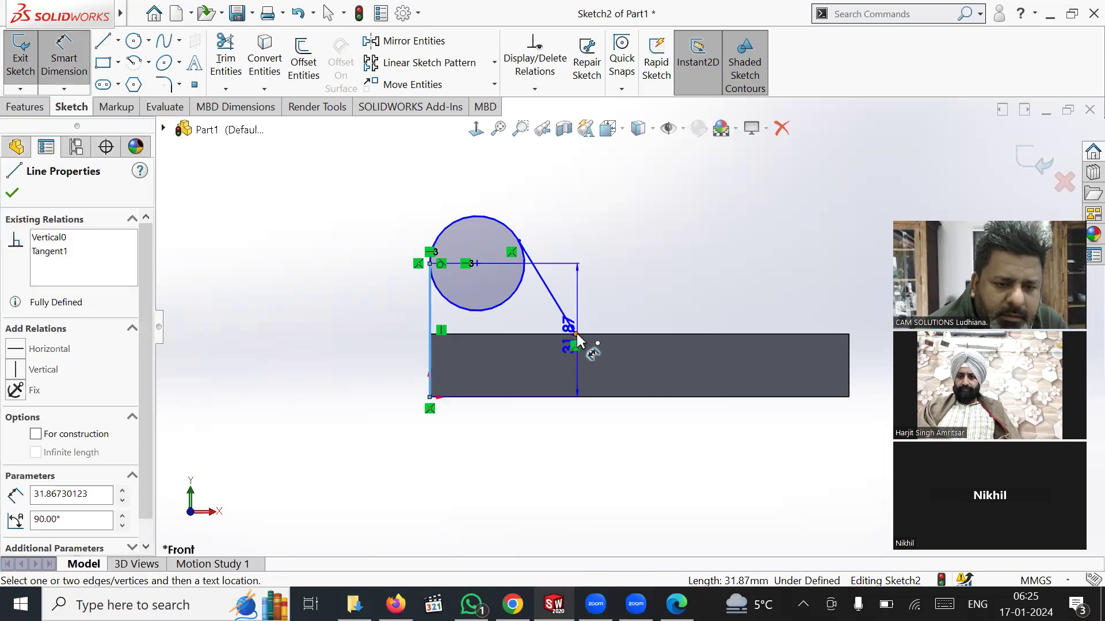
{"action": "left_click", "coordinate": [576, 333]}
{"action": "left_click", "coordinate": [504, 204]}
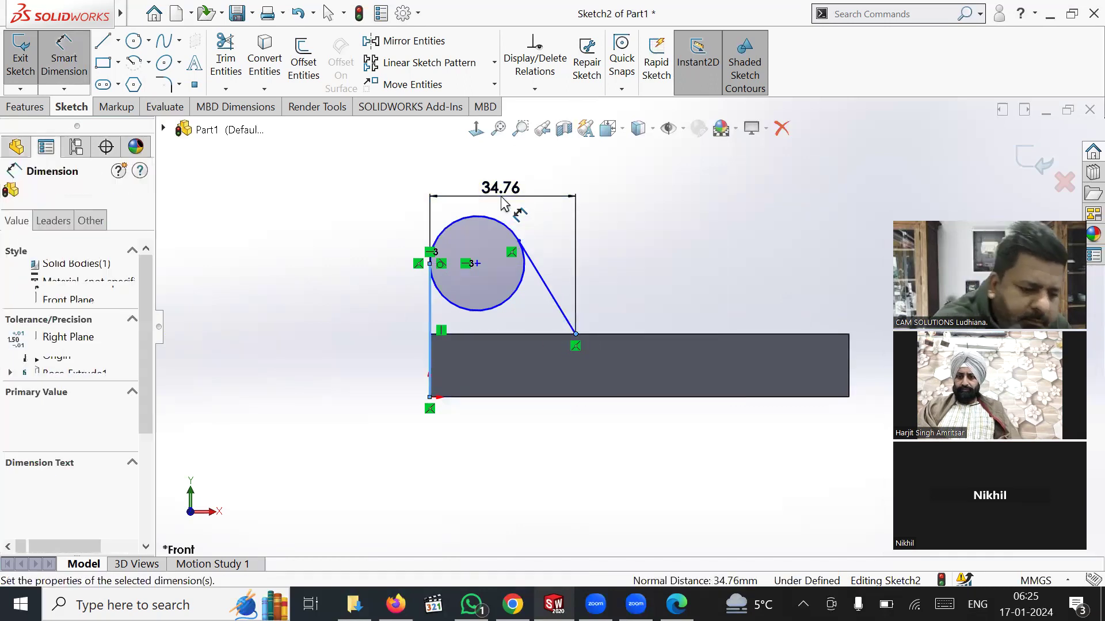
{"action": "type", "text": "25"}
{"action": "key", "text": "Return"}
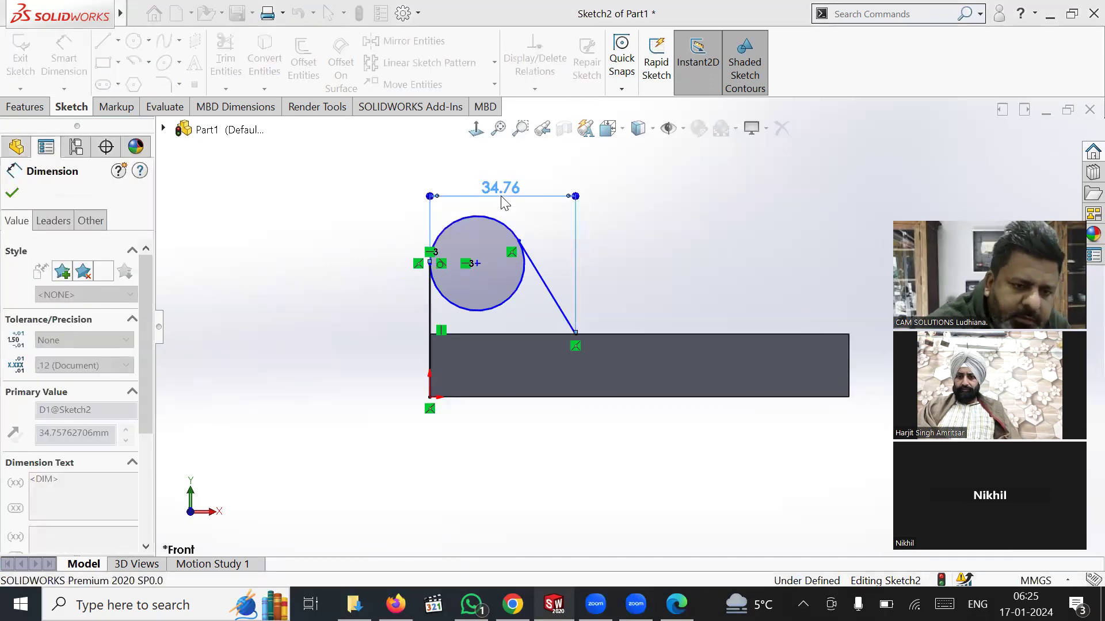
{"action": "right_click", "coordinate": [616, 247]}
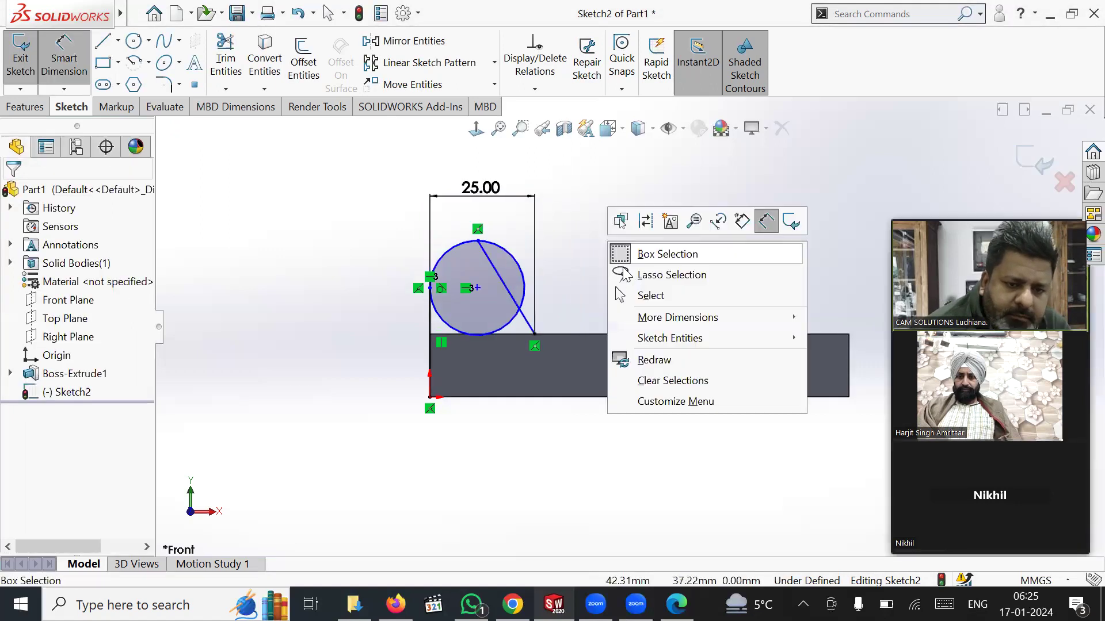
{"action": "left_click", "coordinate": [627, 295]}
Add a Tangent relation between the slanted line and the circle.
{"action": "left_click", "coordinate": [524, 290]}
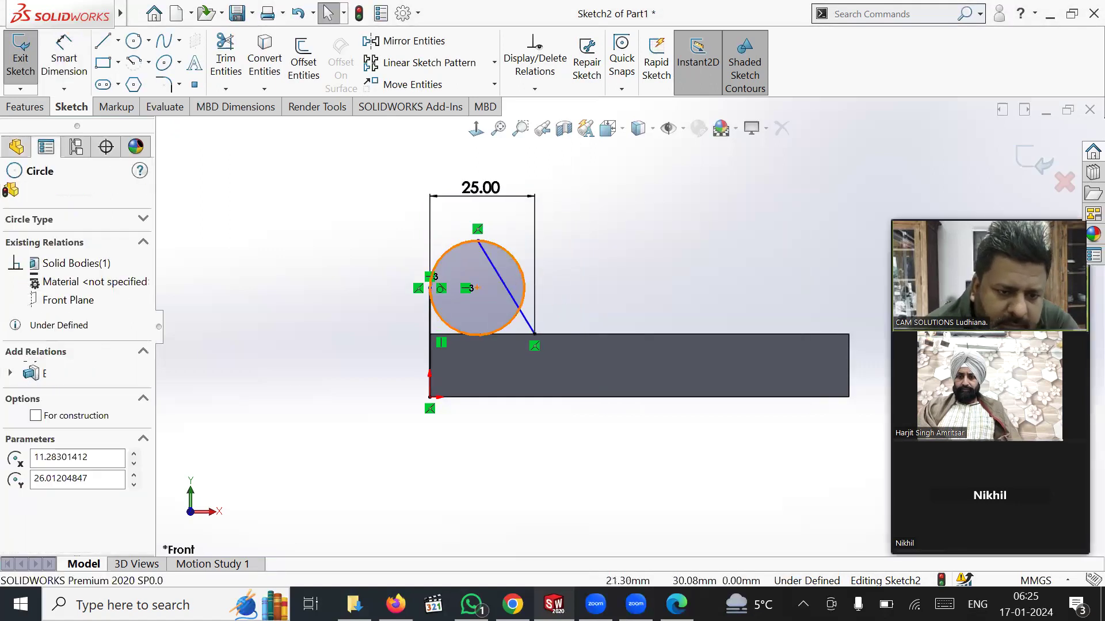
{"action": "left_click", "coordinate": [503, 284]}
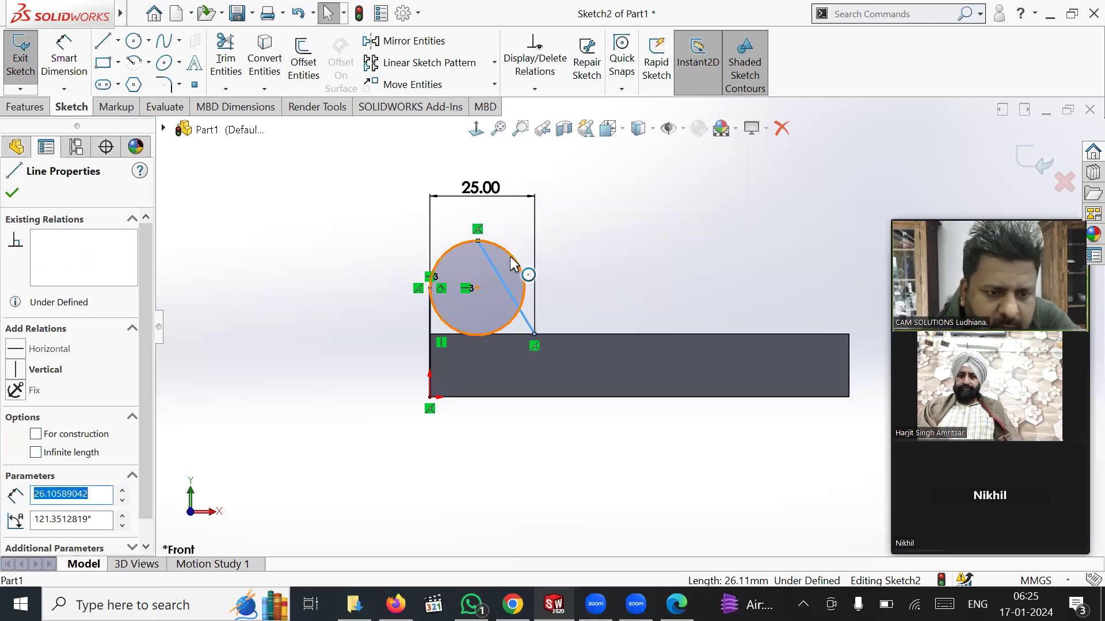
{"action": "left_click", "coordinate": [525, 272], "text": "ctrl"}
{"action": "left_click", "coordinate": [21, 424]}
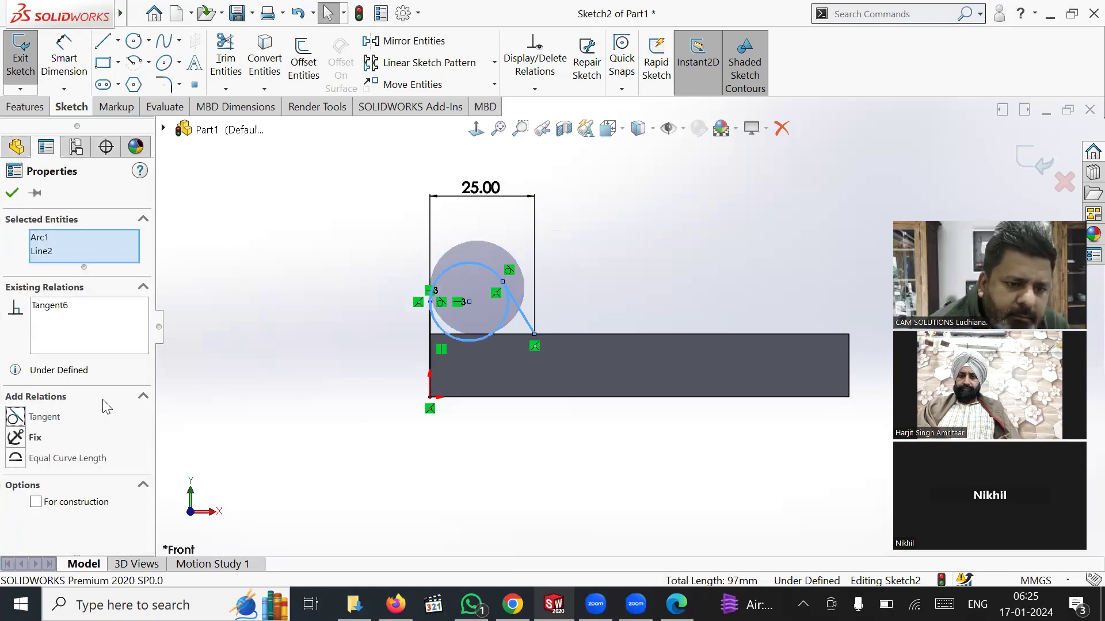
{"action": "left_click", "coordinate": [242, 329]}
Dimension the height of the circle's centre above the plate's bottom edge as 20 mm.
{"action": "left_click", "coordinate": [64, 58]}
{"action": "left_click", "coordinate": [469, 302]}
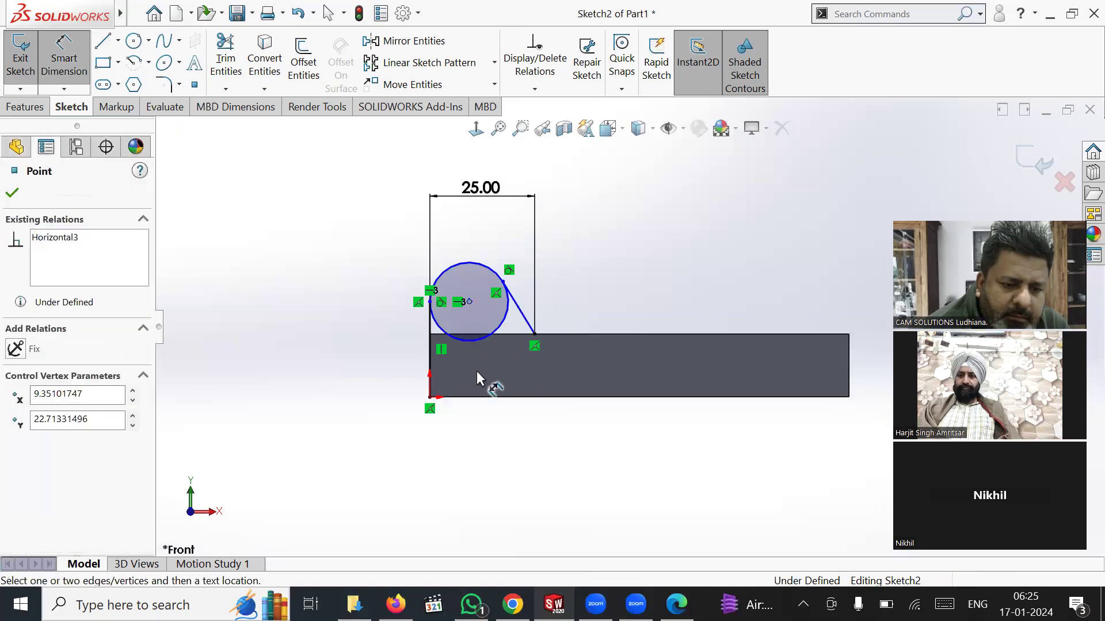
{"action": "left_click", "coordinate": [466, 396]}
{"action": "left_click", "coordinate": [389, 367]}
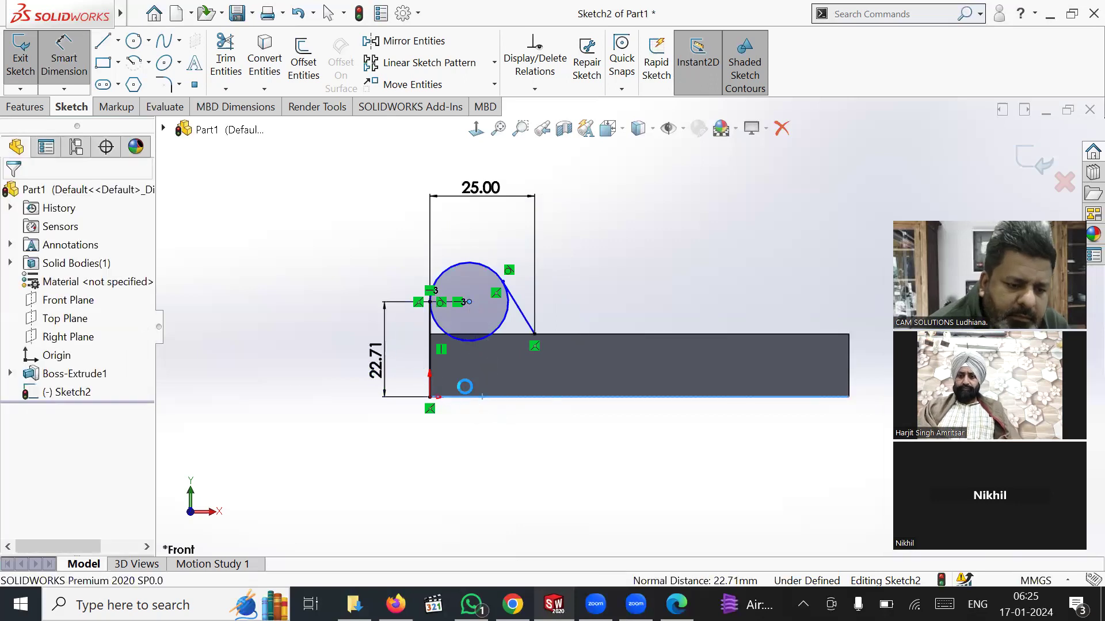
{"action": "type", "text": "20"}
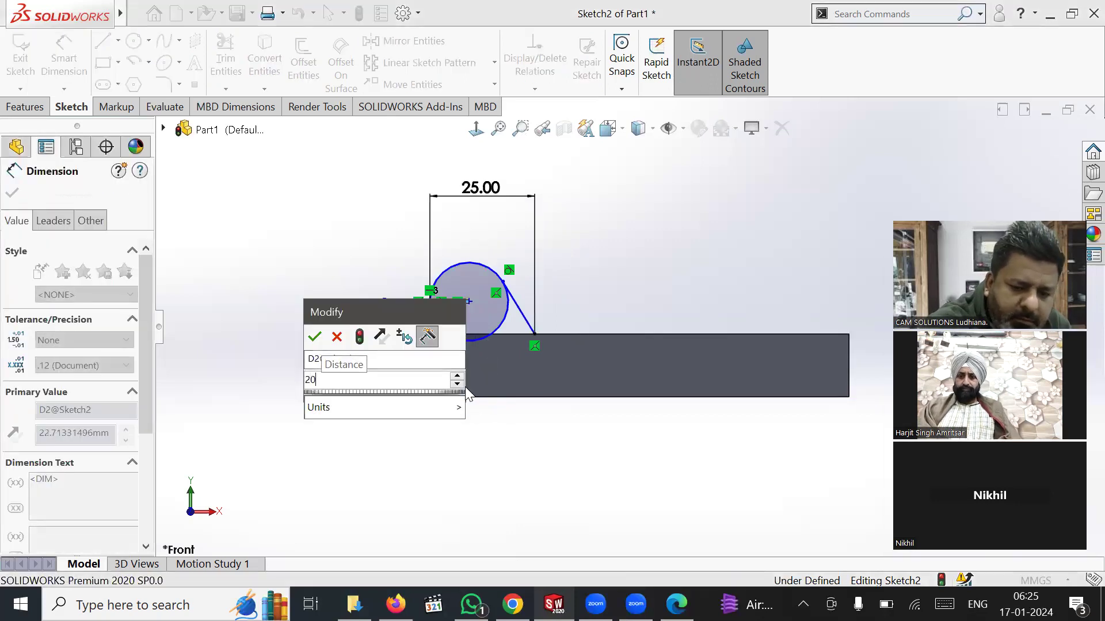
{"action": "key", "text": "Return"}
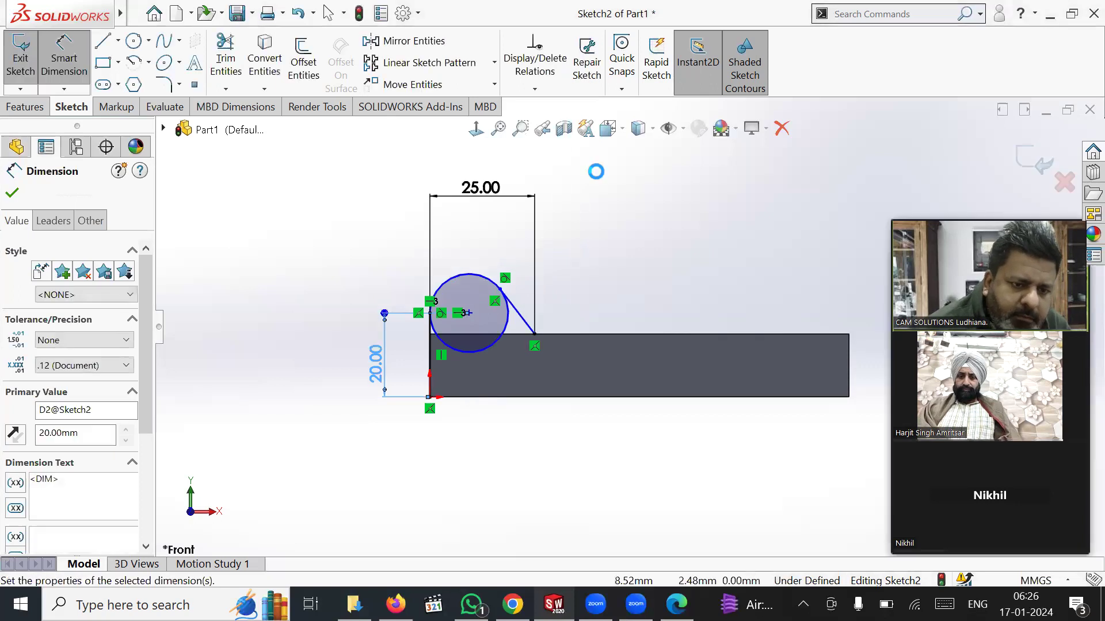
Trim away the circle's lower portion between the vertical line and the slanted line using Trim to closest.
{"action": "left_click", "coordinate": [370, 244]}
{"action": "right_click", "coordinate": [370, 244]}
{"action": "left_click", "coordinate": [401, 286]}
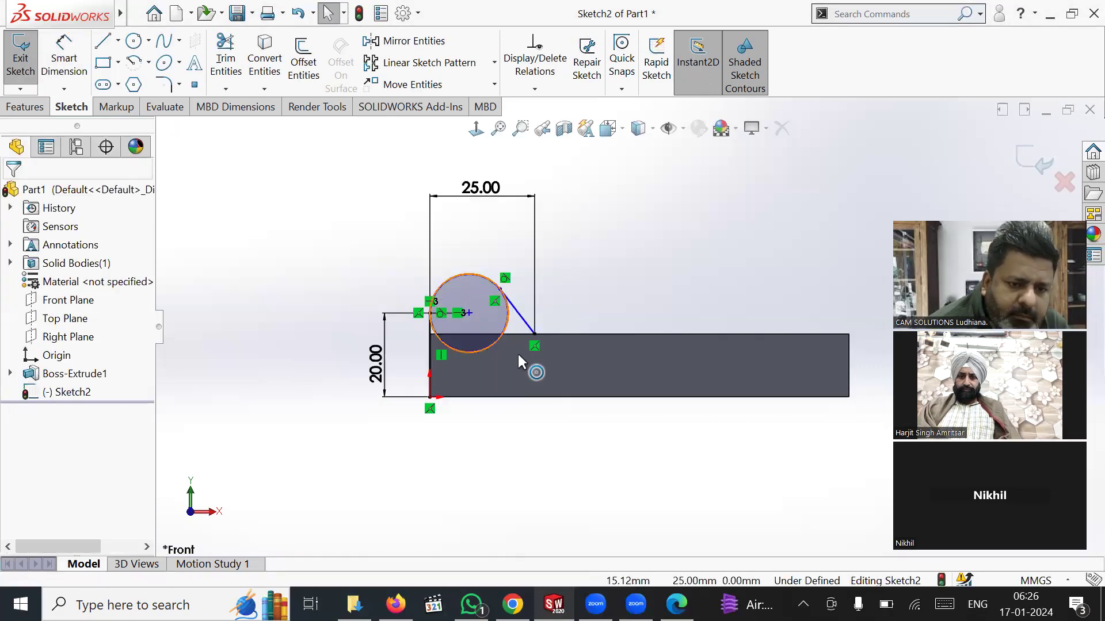
{"action": "scroll", "coordinate": [540, 353], "scroll_direction": "down", "scroll_amount": 2}
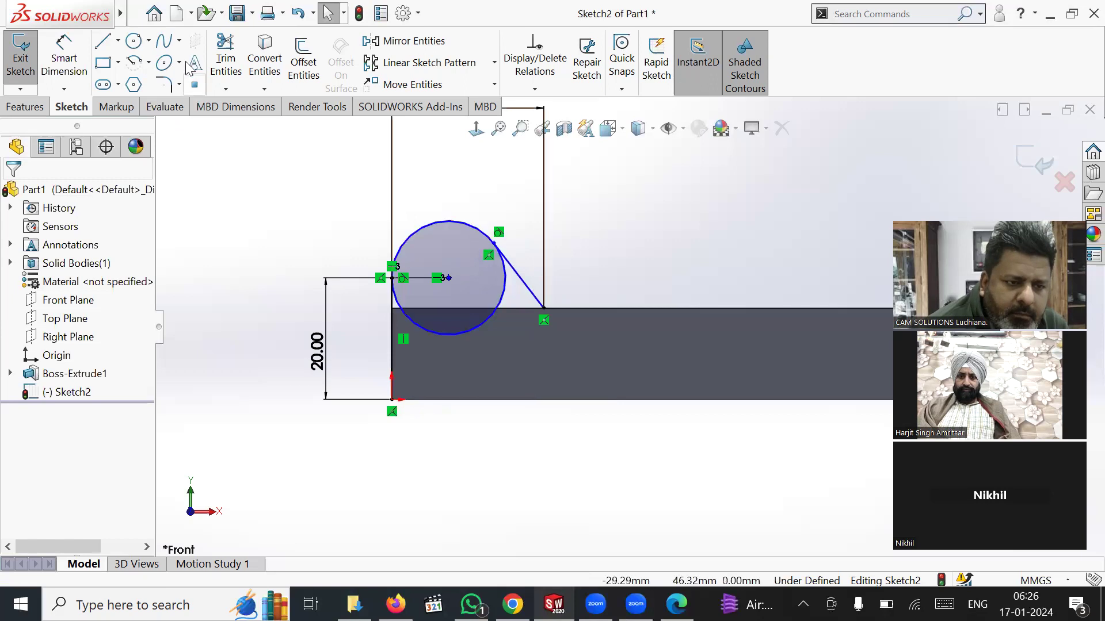
{"action": "left_click", "coordinate": [226, 54]}
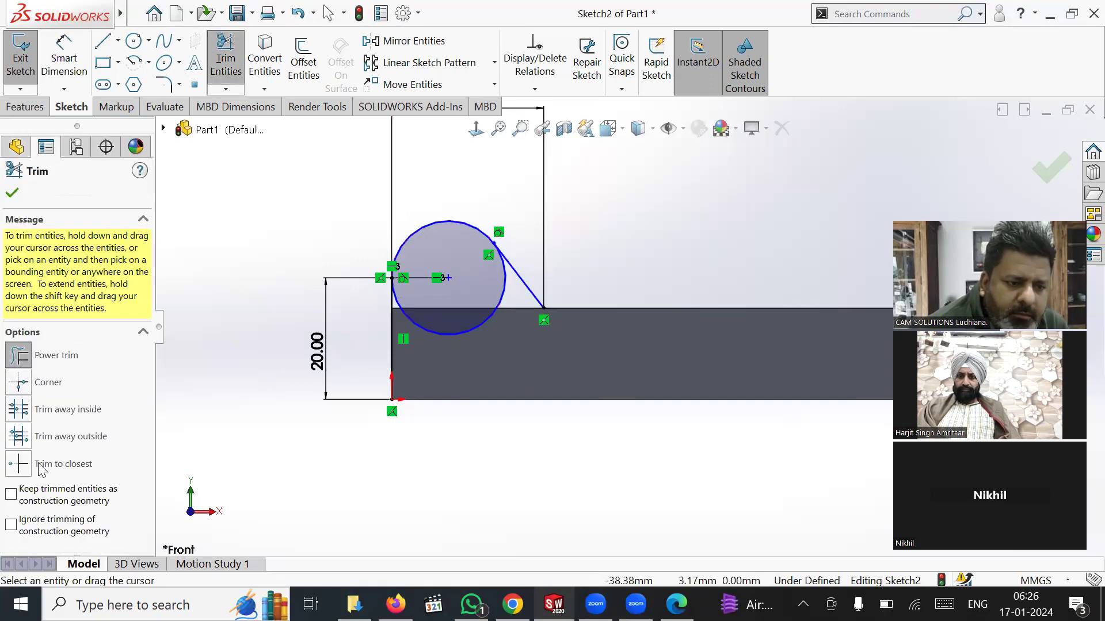
{"action": "left_click", "coordinate": [19, 465]}
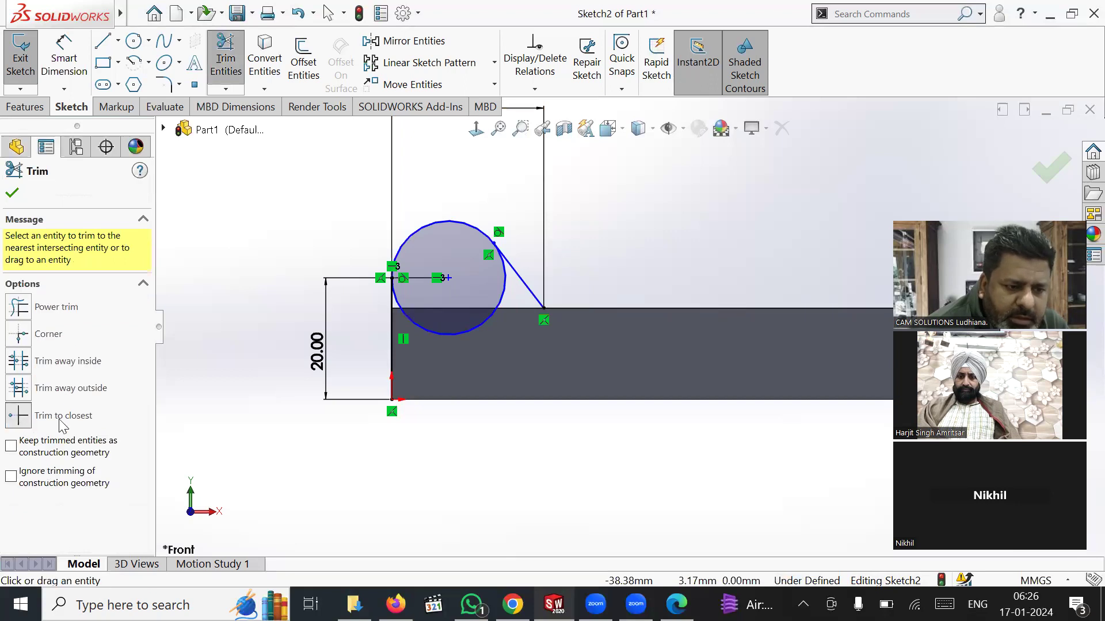
{"action": "left_click", "coordinate": [452, 336]}
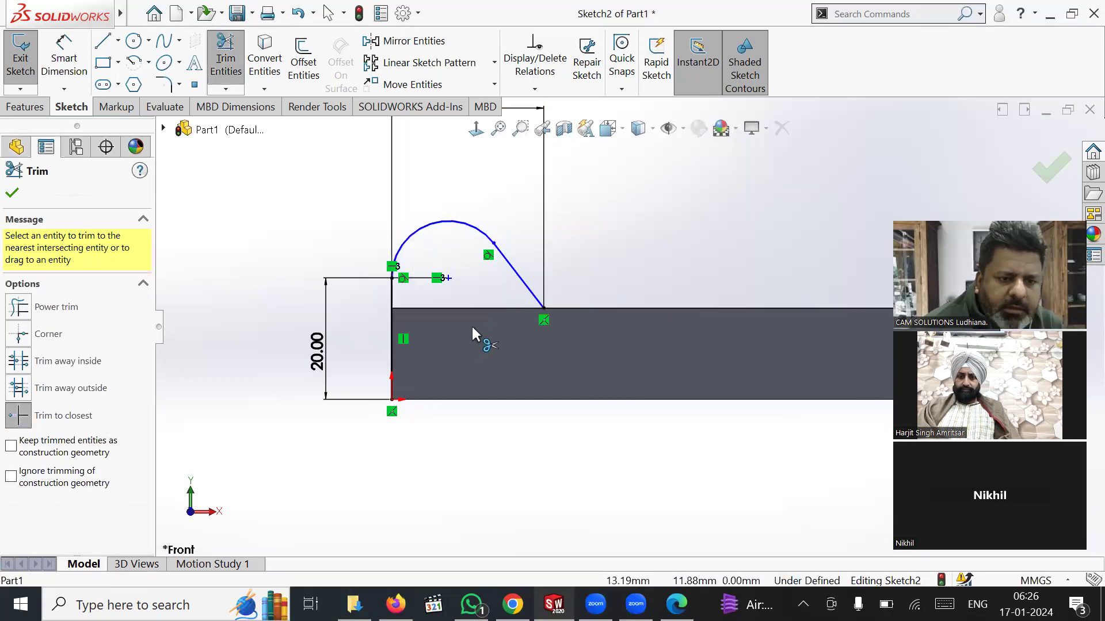
{"action": "right_click", "coordinate": [184, 267]}
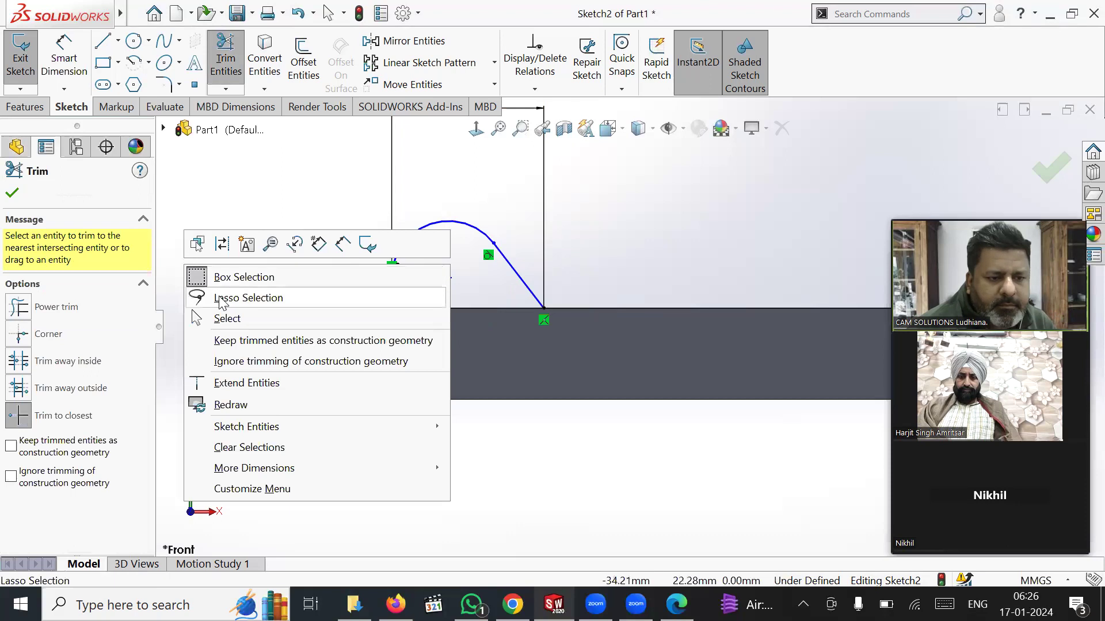
{"action": "left_click", "coordinate": [230, 319]}
Sketch a 25 mm horizontal line along the plate's top edge from the slanted line's lower endpoint to the vertical line.
{"action": "left_click", "coordinate": [103, 42]}
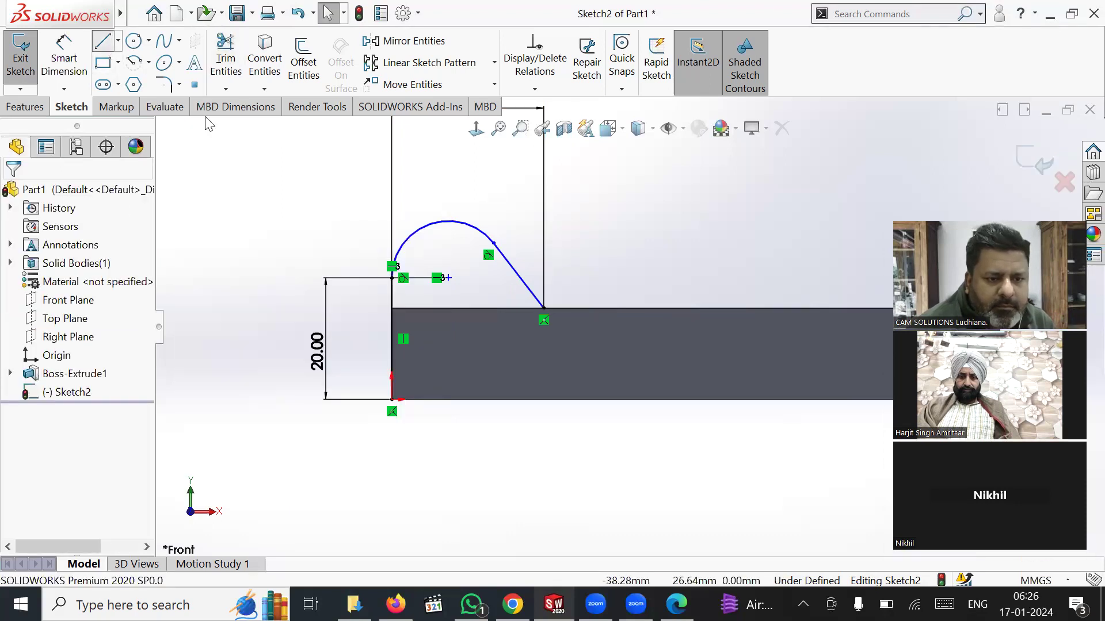
{"action": "left_click", "coordinate": [544, 308]}
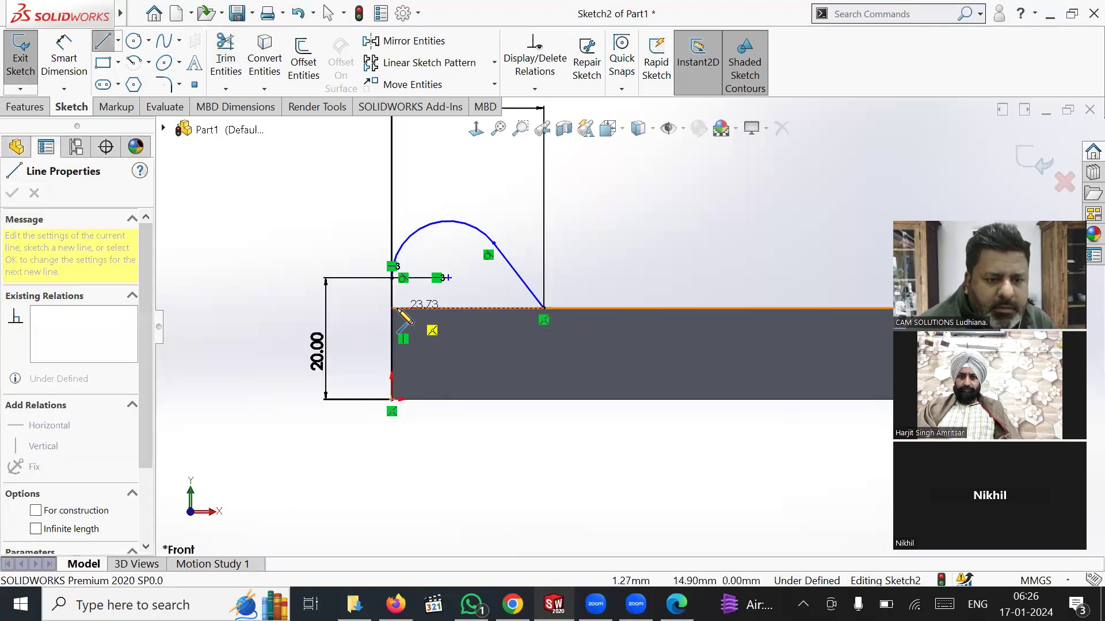
{"action": "left_click", "coordinate": [391, 308]}
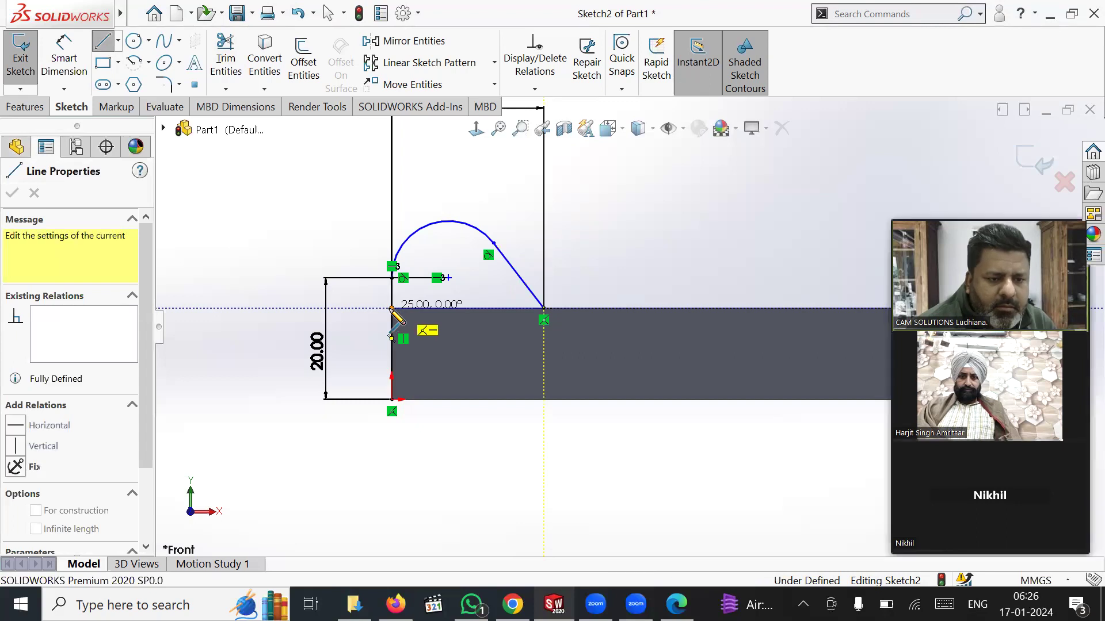
{"action": "right_click", "coordinate": [389, 309]}
{"action": "left_click", "coordinate": [427, 318]}
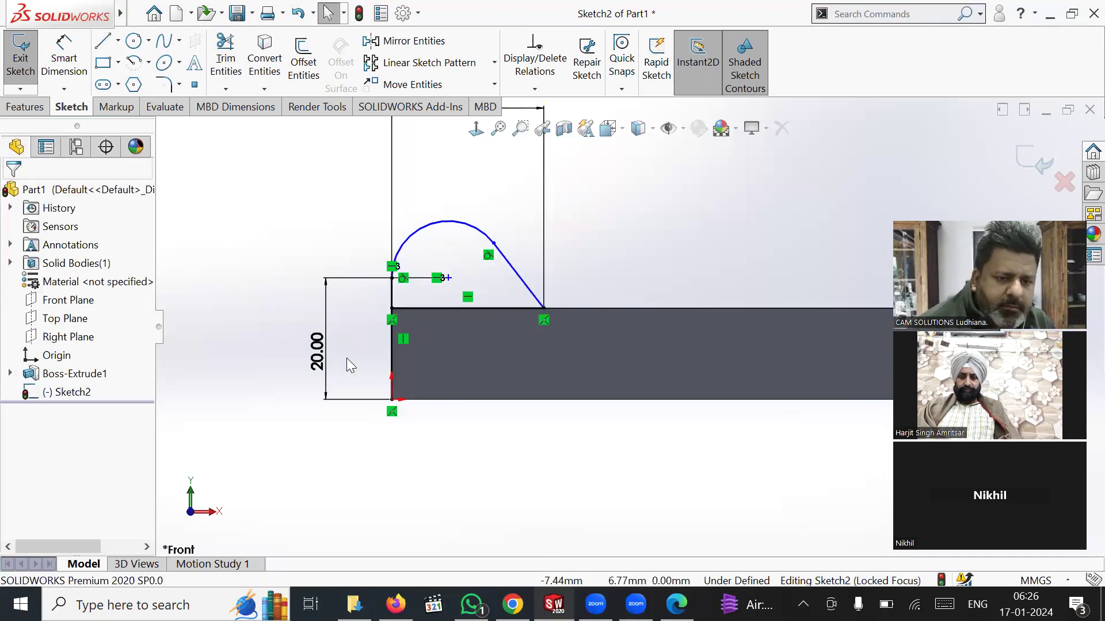
Check the rounded end in the PDF drawing's front view, and dimension the sketch arc's radius as 10 mm.
{"action": "left_click", "coordinate": [676, 604]}
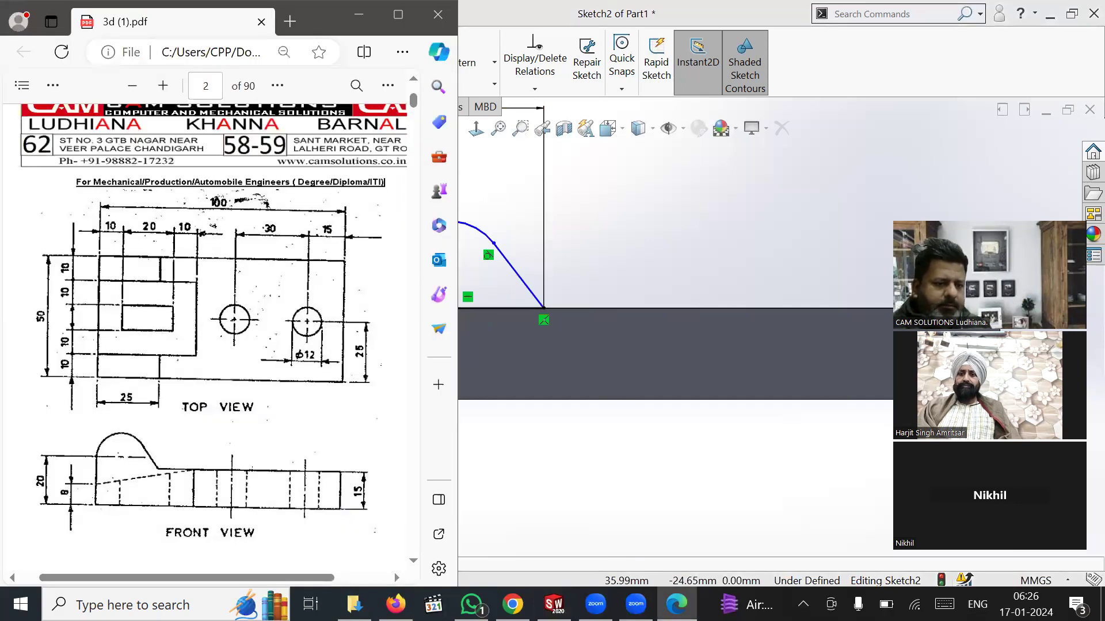
{"action": "mouse_move", "coordinate": [636, 604]}
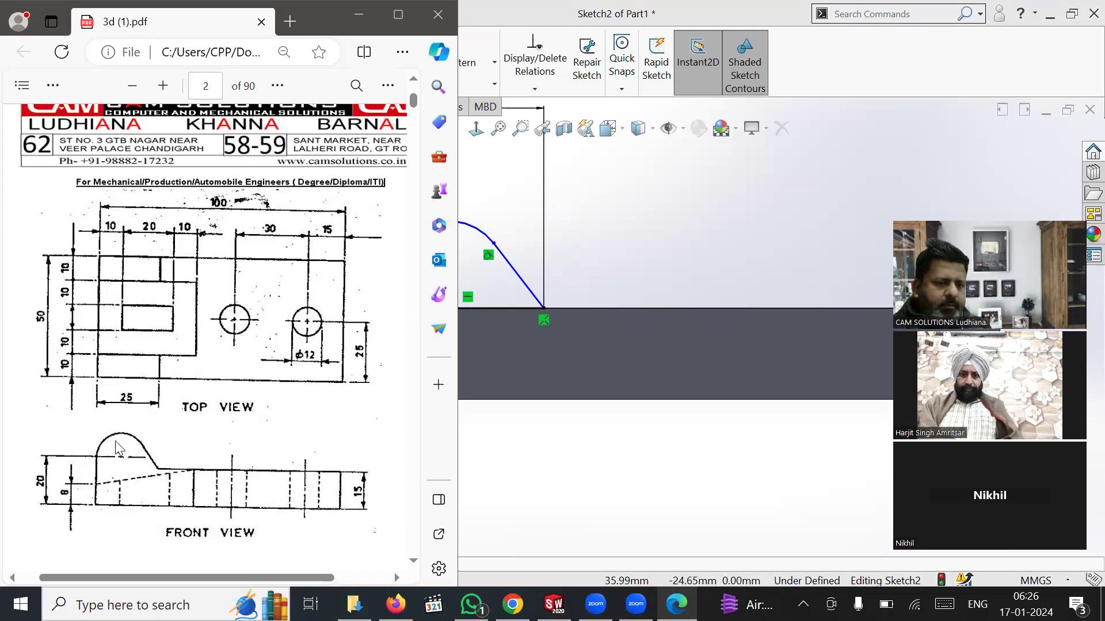
{"action": "scroll", "coordinate": [121, 466], "scroll_direction": "down", "scroll_amount": 2}
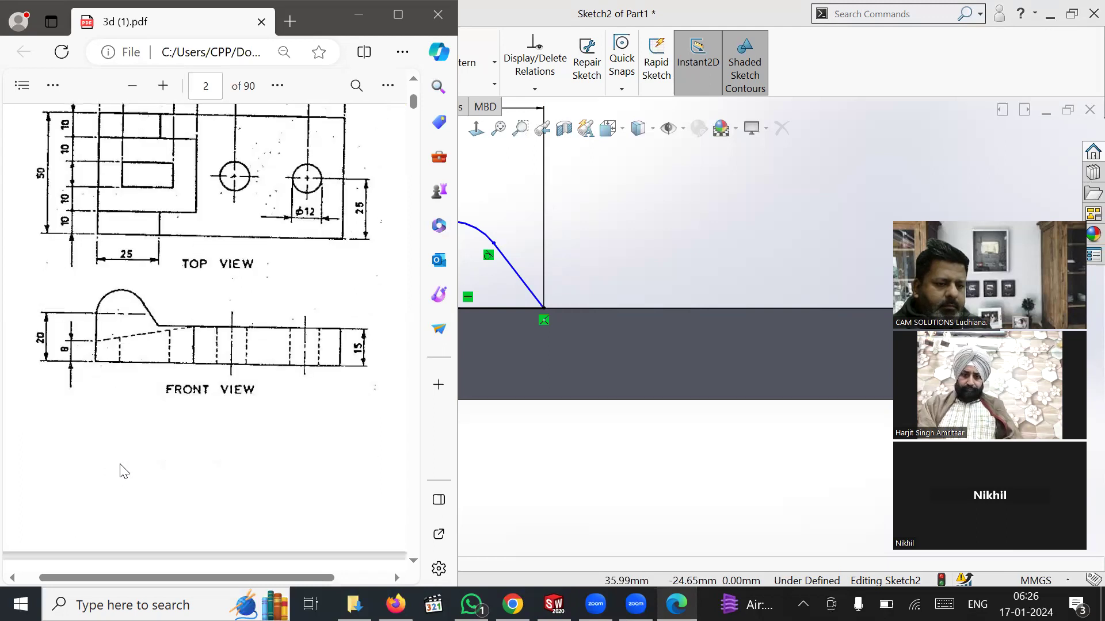
{"action": "scroll", "coordinate": [127, 472], "scroll_direction": "up", "scroll_amount": 2}
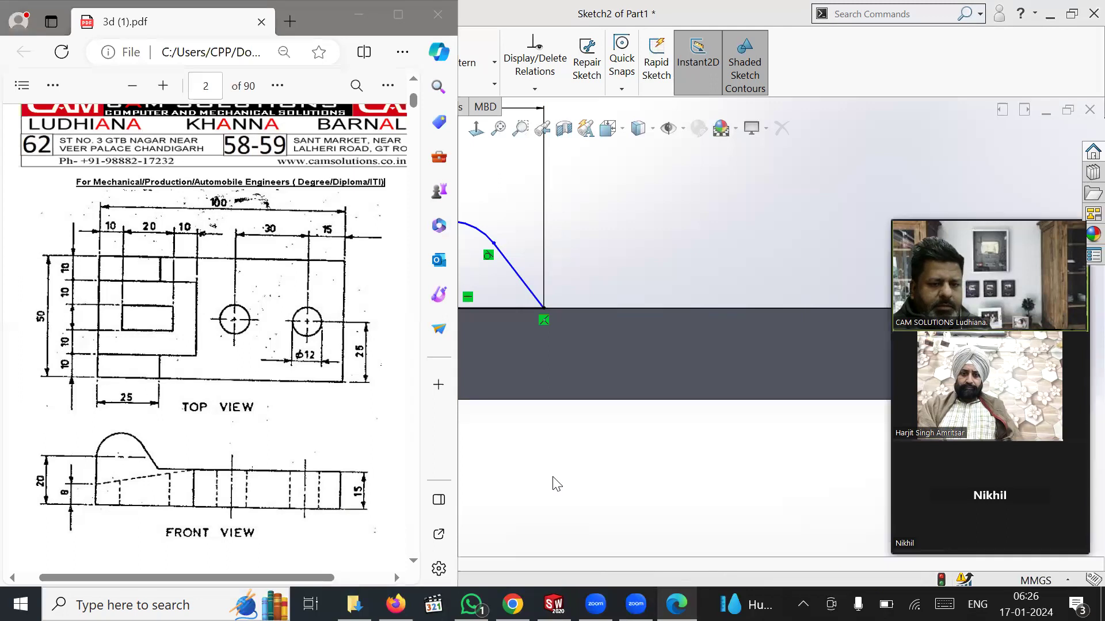
{"action": "left_click", "coordinate": [520, 452]}
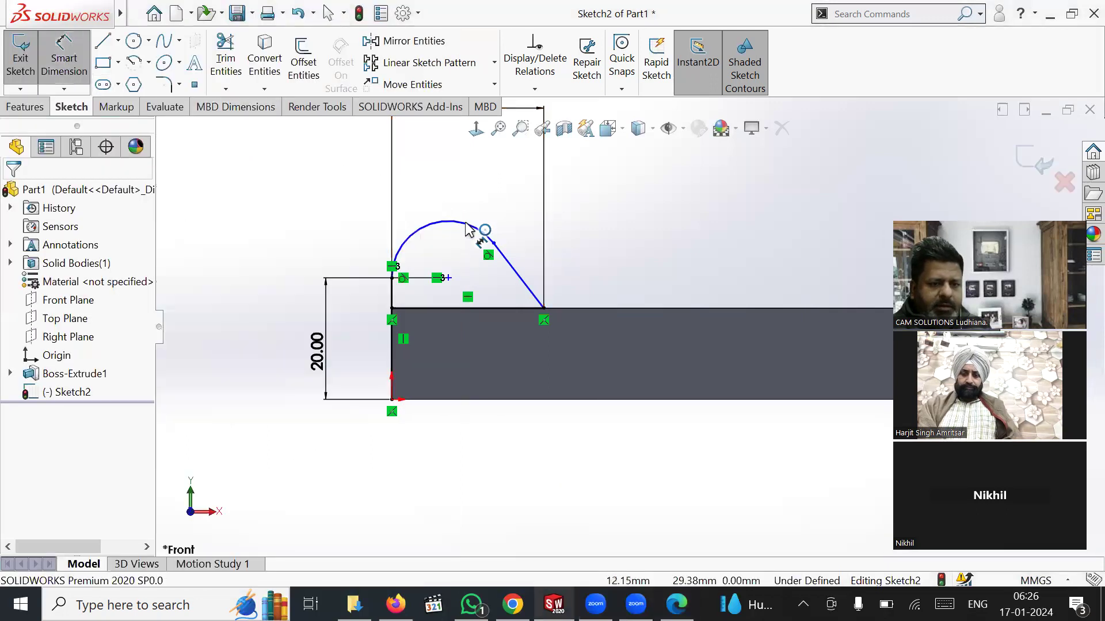
{"action": "left_click", "coordinate": [430, 225]}
{"action": "left_click", "coordinate": [423, 191]}
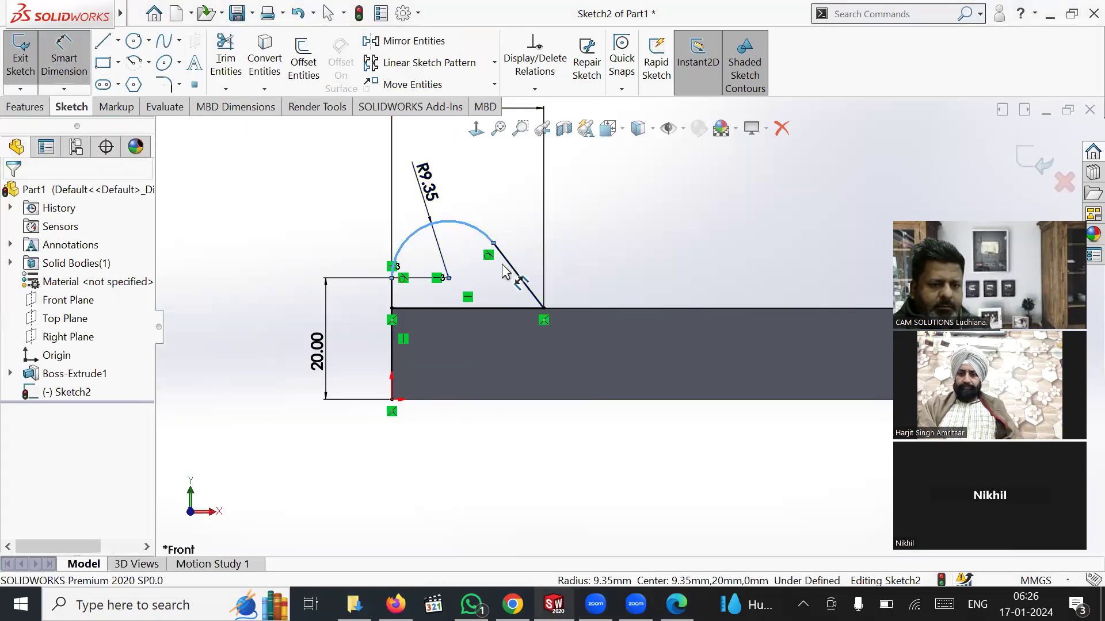
{"action": "type", "text": "1"}
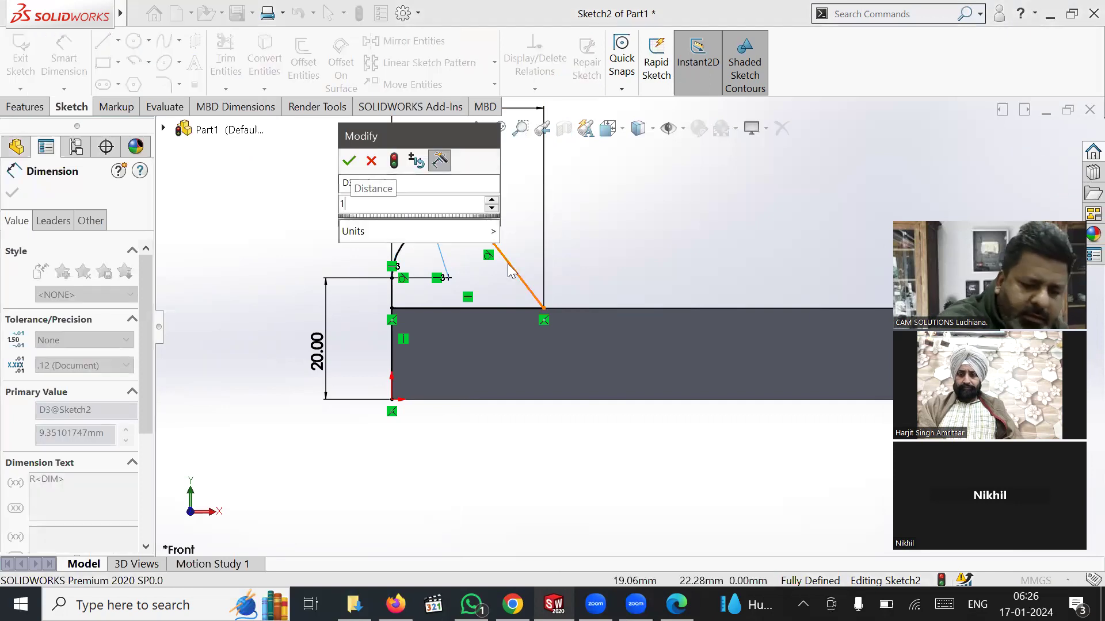
{"action": "type", "text": "0"}
{"action": "key", "text": "Return"}
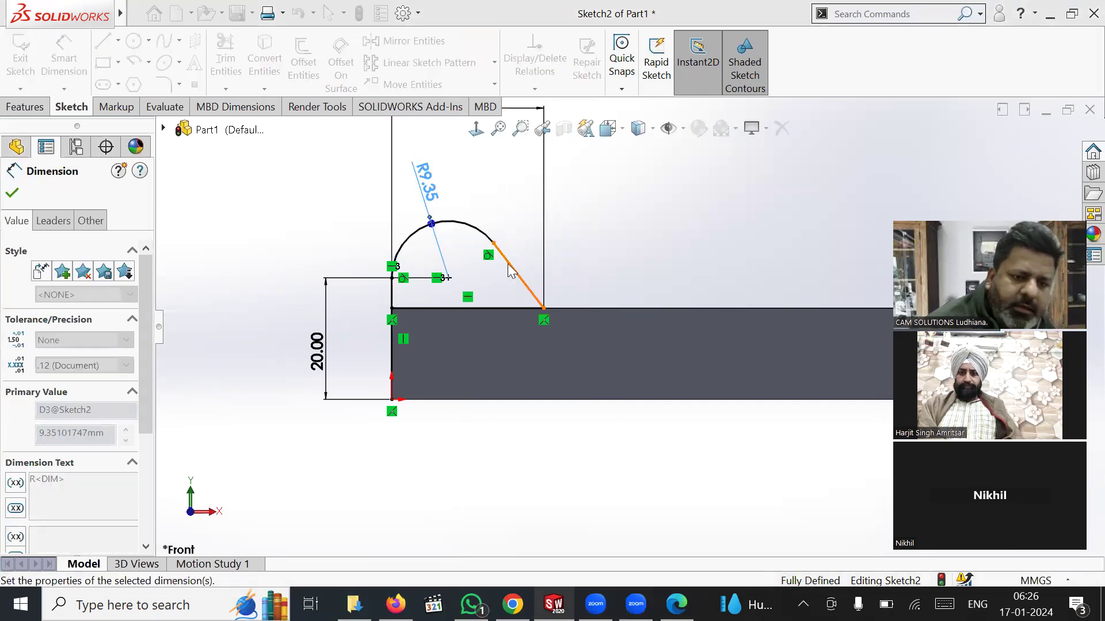
{"action": "left_click", "coordinate": [614, 245]}
{"action": "right_click", "coordinate": [610, 230]}
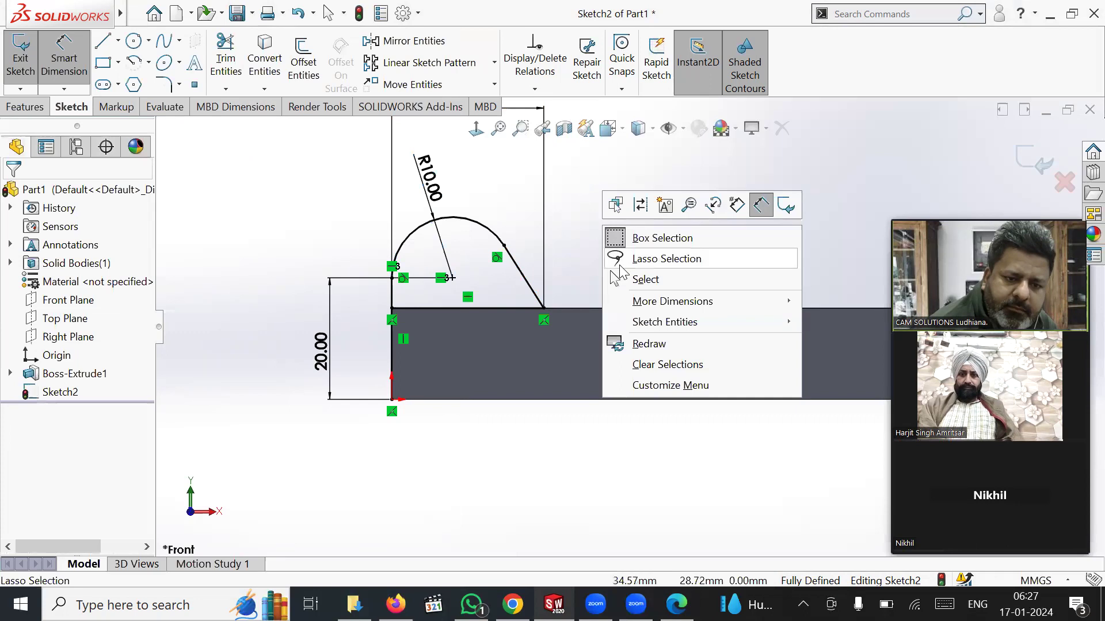
{"action": "left_click", "coordinate": [632, 283]}
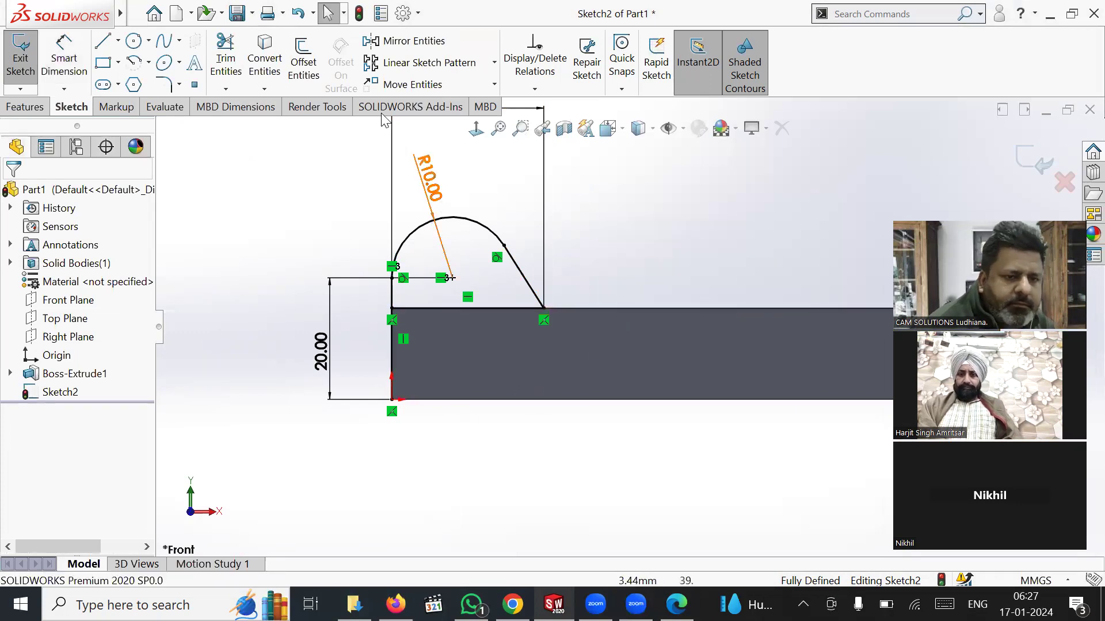
Trim away the part of the vertical line below the plate's top edge.
{"action": "left_click", "coordinate": [227, 60]}
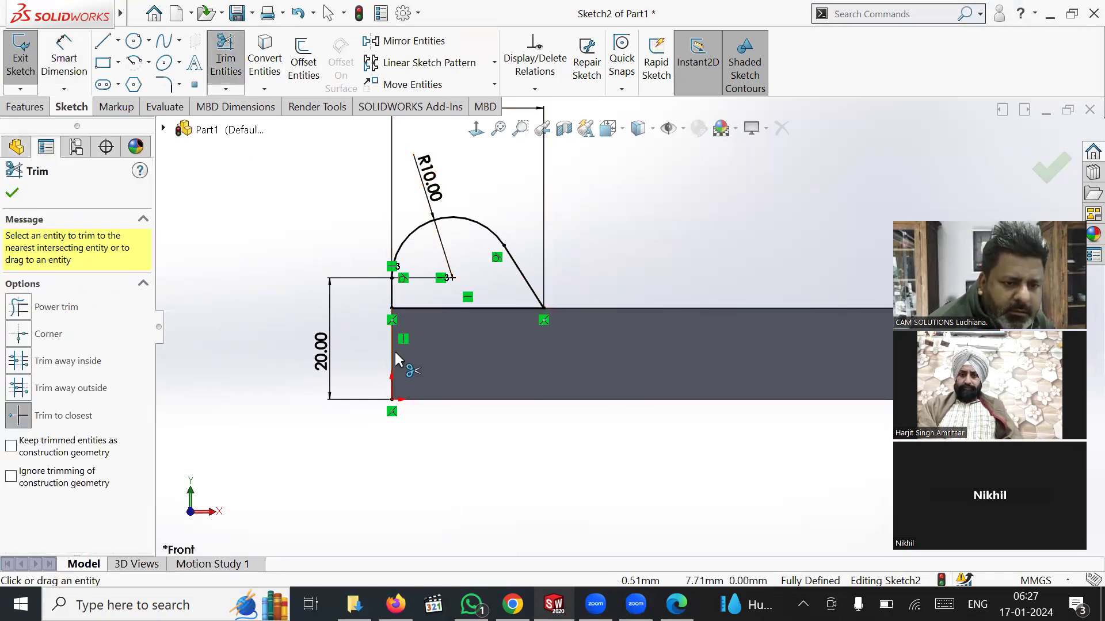
{"action": "right_click", "coordinate": [236, 227]}
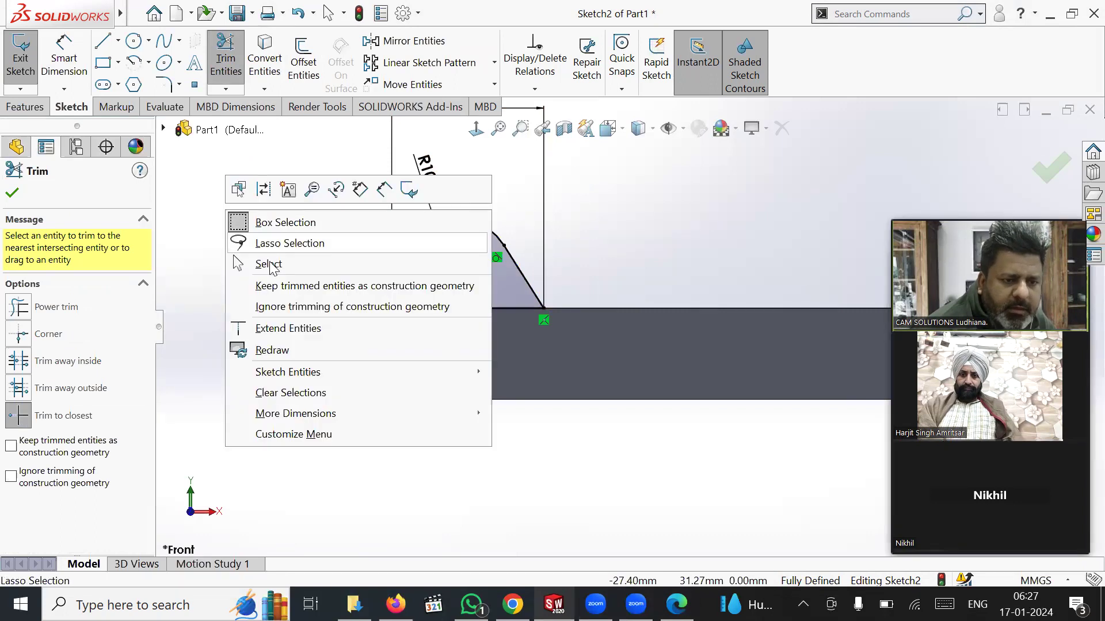
{"action": "left_click", "coordinate": [265, 264]}
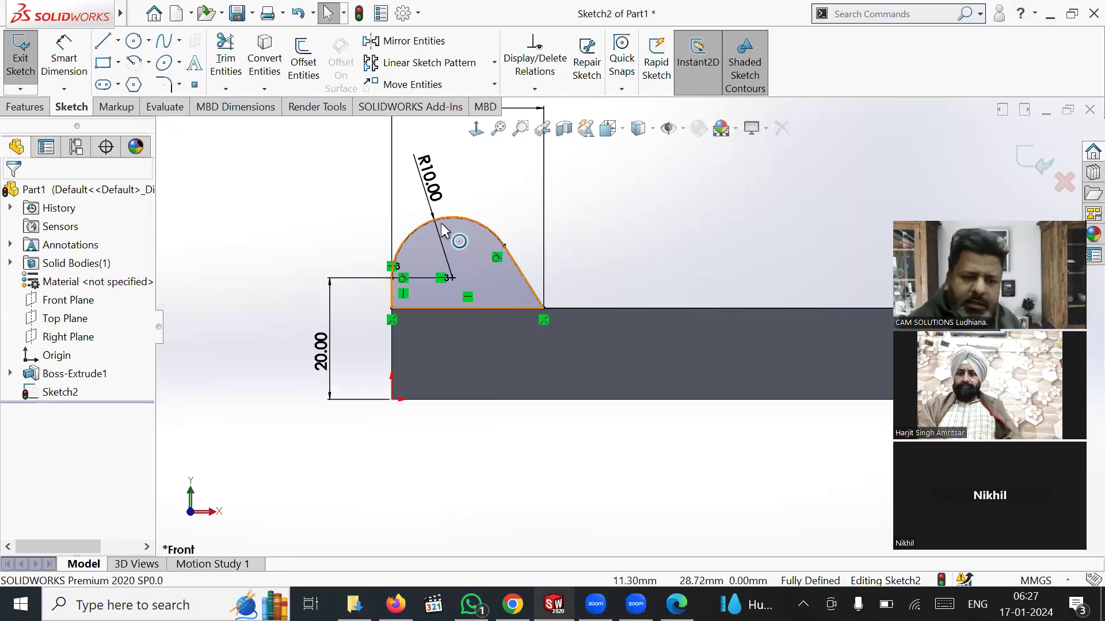
Toggle Shaded Sketch Contours off and on again for the closed profile.
{"action": "left_click", "coordinate": [758, 69]}
{"action": "left_click", "coordinate": [757, 69]}
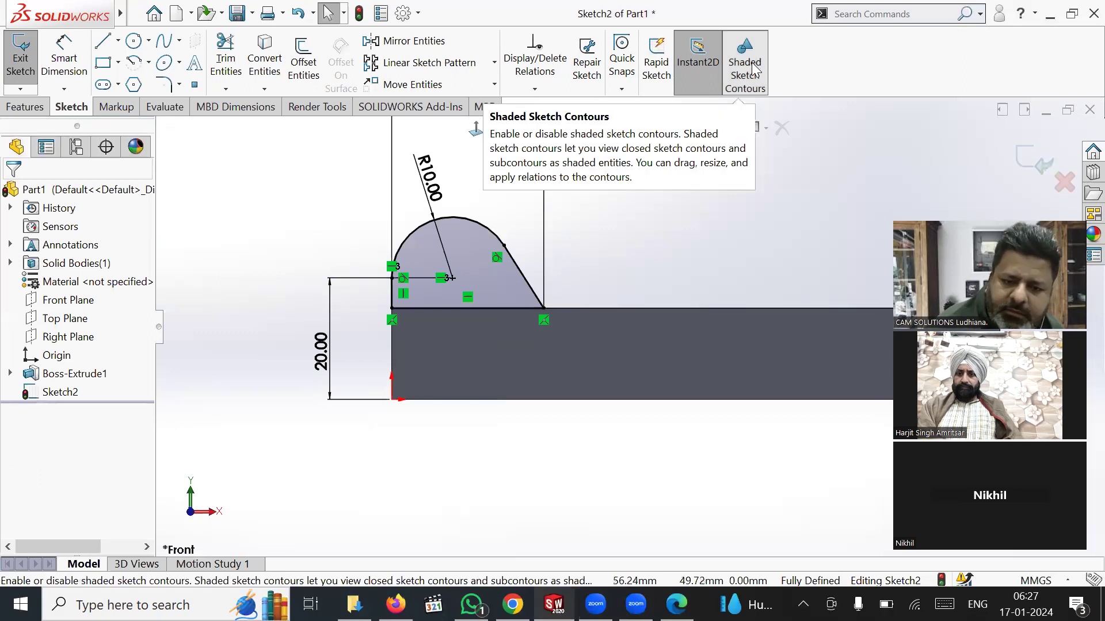
{"action": "left_click", "coordinate": [755, 69]}
{"action": "left_click", "coordinate": [755, 69]}
{"action": "left_click", "coordinate": [755, 68]}
{"action": "left_click", "coordinate": [755, 68]}
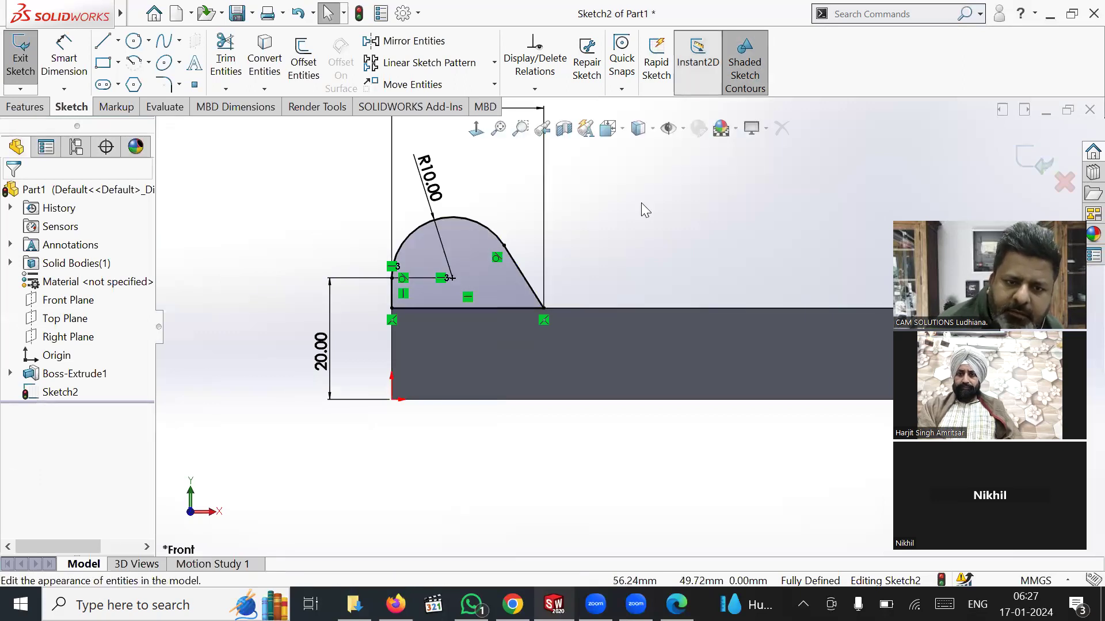
Hide the sketch relation symbols in the graphics view.
{"action": "mouse_move", "coordinate": [646, 227]}
{"action": "middle_mouse_down"}
{"action": "mouse_move", "coordinate": [655, 257]}
{"action": "mouse_move", "coordinate": [643, 243]}
{"action": "middle_mouse_up"}
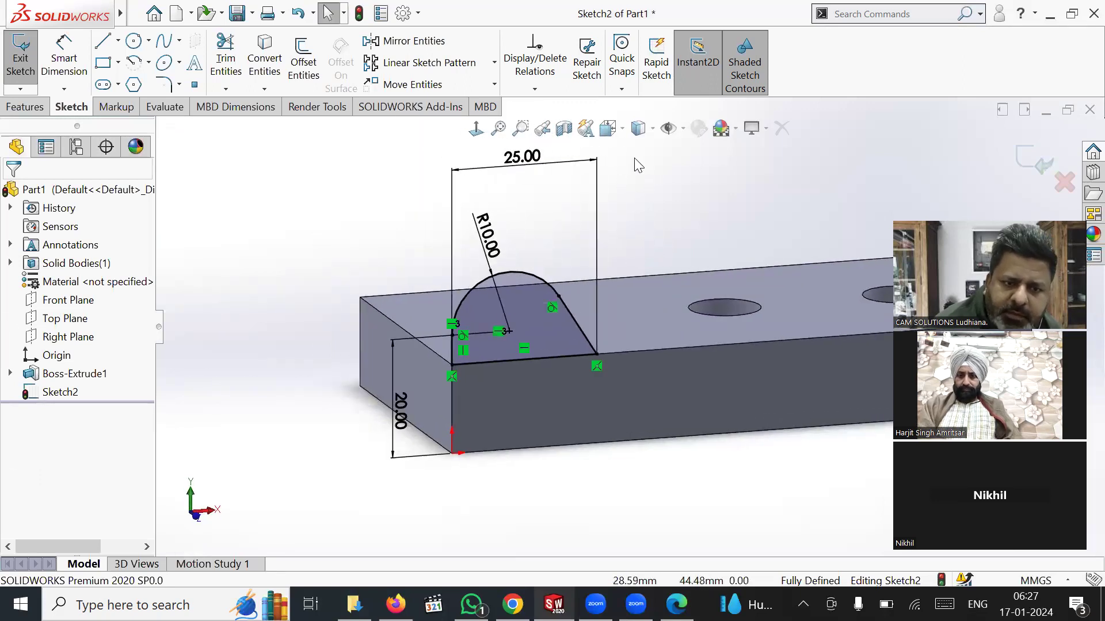
{"action": "left_click", "coordinate": [684, 131]}
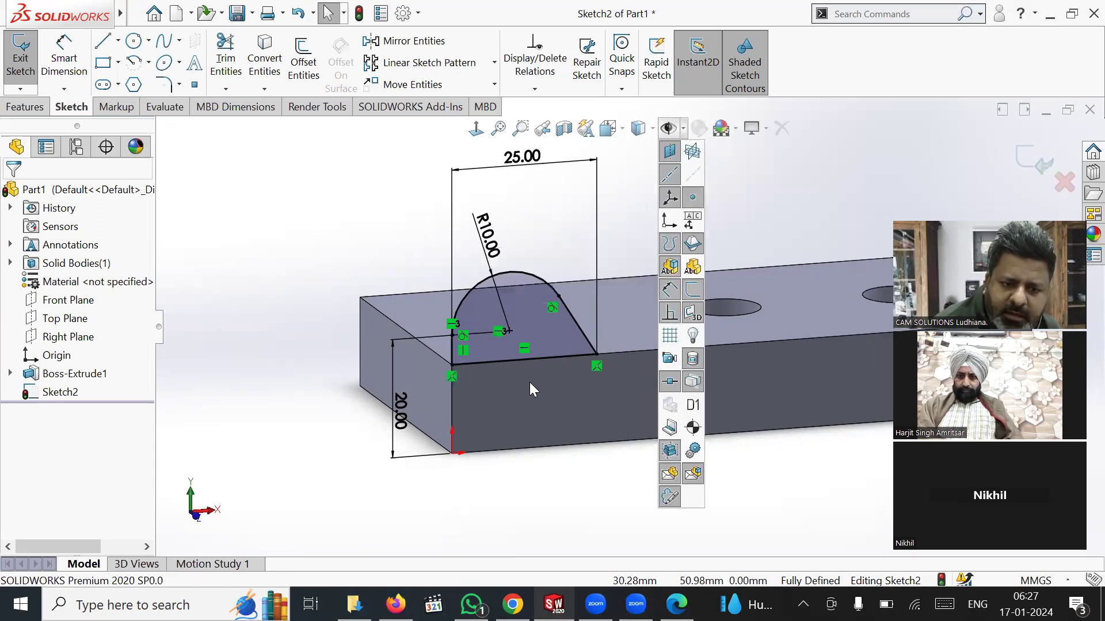
{"action": "left_click", "coordinate": [670, 316]}
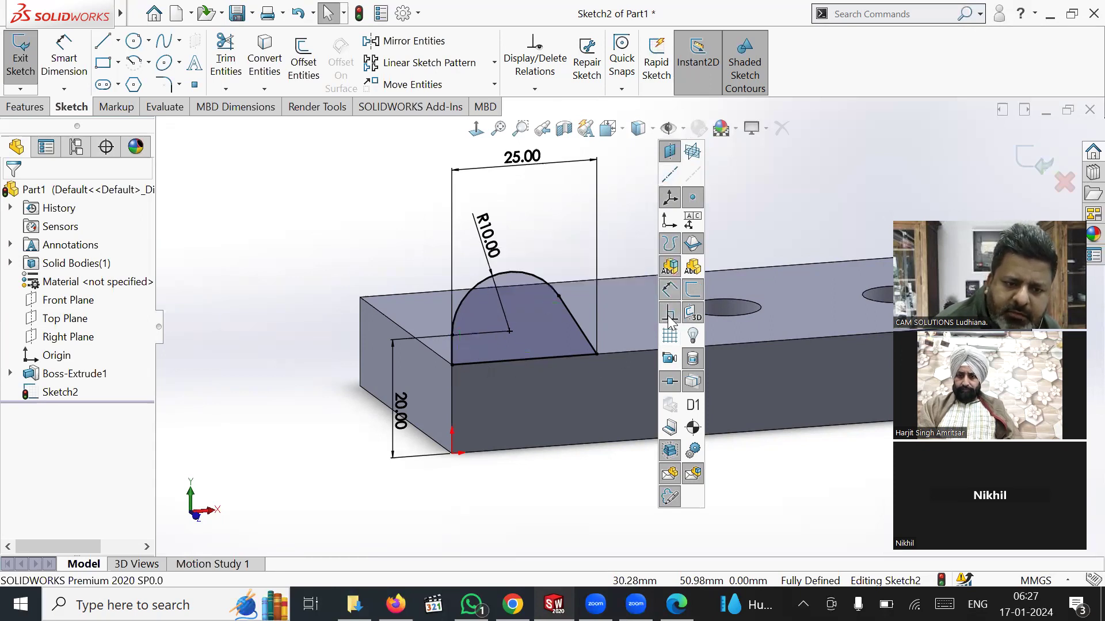
Extrude the closed rounded profile across the plate's width with Up To Vertex, ending at the opposite top corner of the same end.
{"action": "scroll", "coordinate": [317, 259], "scroll_direction": "down", "scroll_amount": 4}
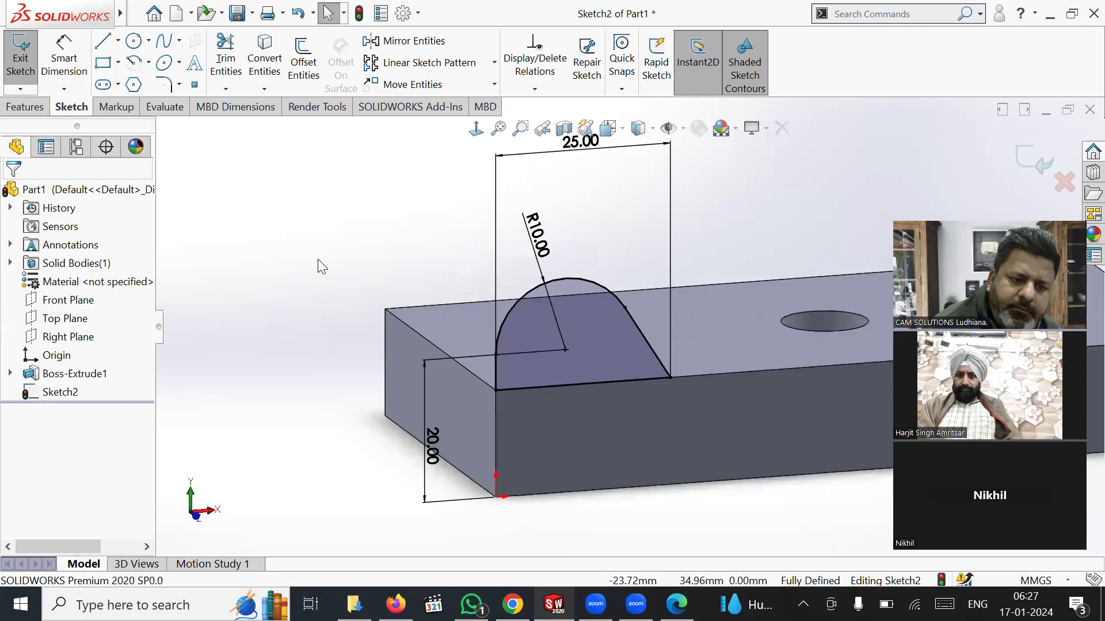
{"action": "scroll", "coordinate": [325, 258], "scroll_direction": "up", "scroll_amount": 6}
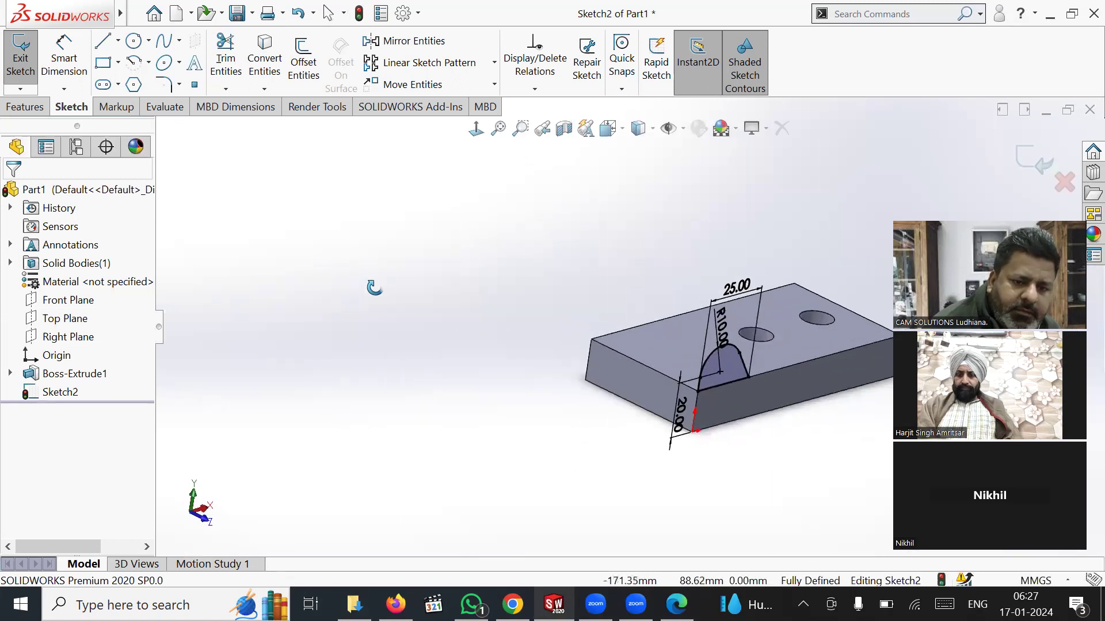
{"action": "scroll", "coordinate": [314, 293], "scroll_direction": "up", "scroll_amount": 4}
{"action": "scroll", "coordinate": [807, 328], "scroll_direction": "down", "scroll_amount": 4}
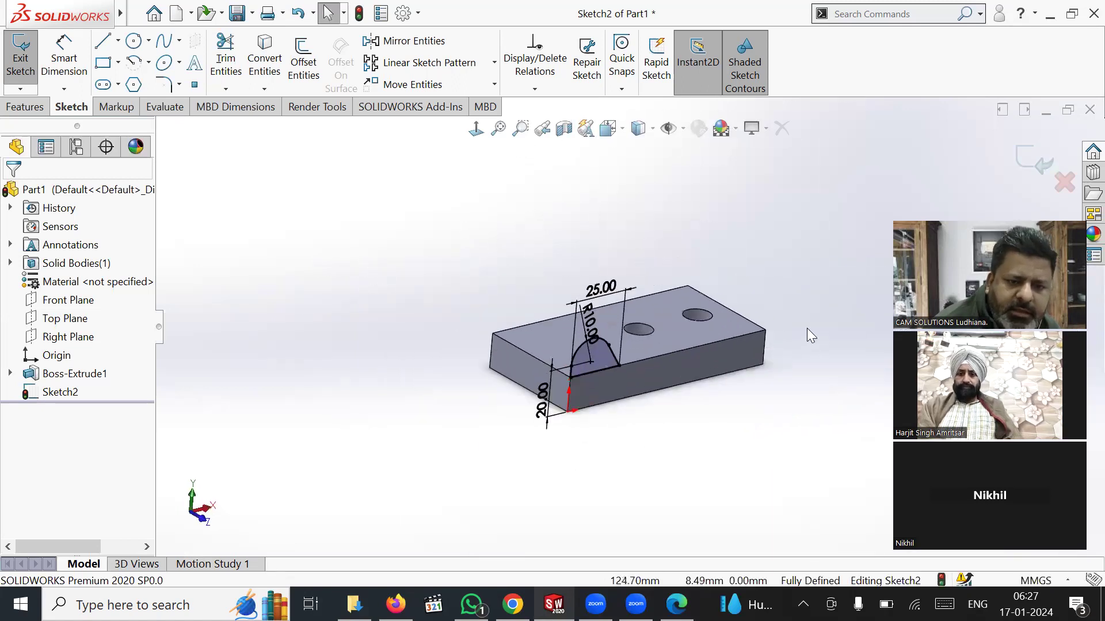
{"action": "left_click", "coordinate": [25, 107]}
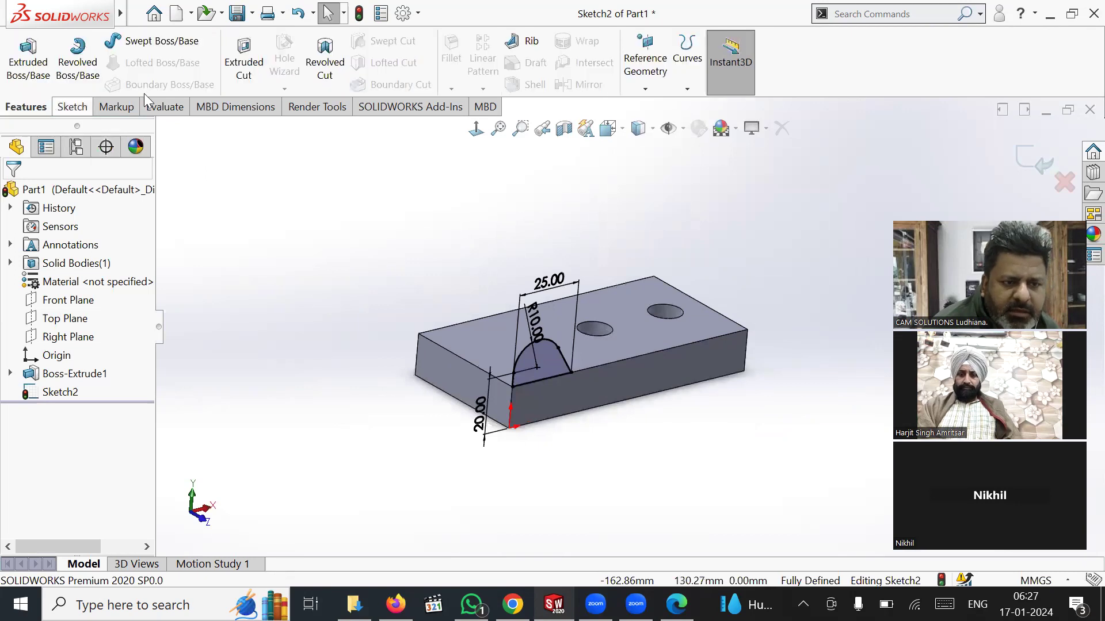
{"action": "left_click", "coordinate": [26, 66]}
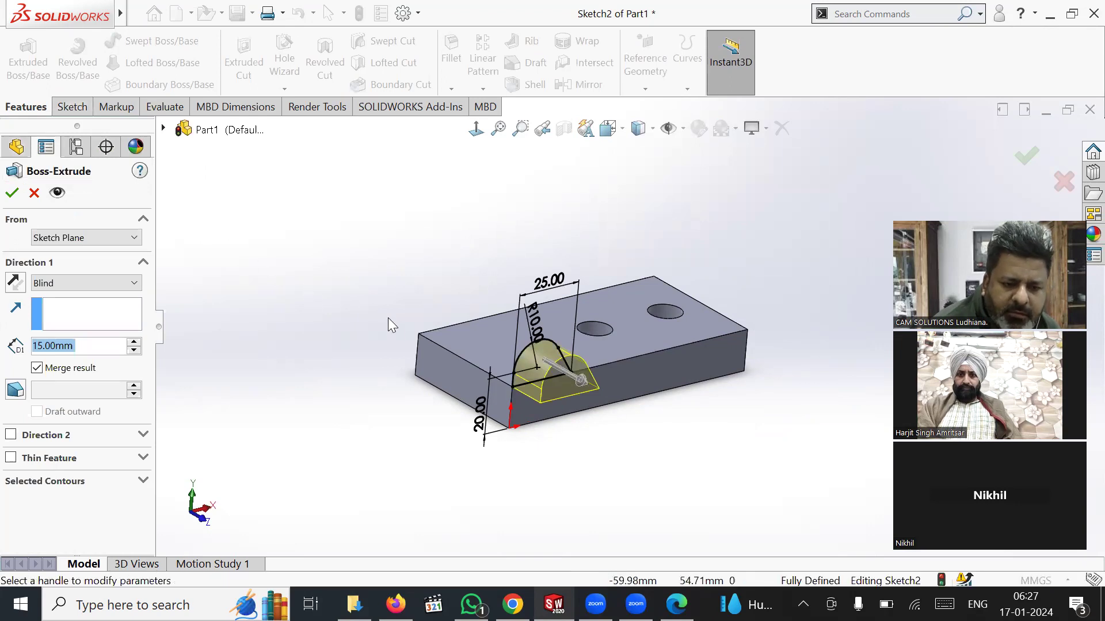
{"action": "left_click", "coordinate": [417, 333]}
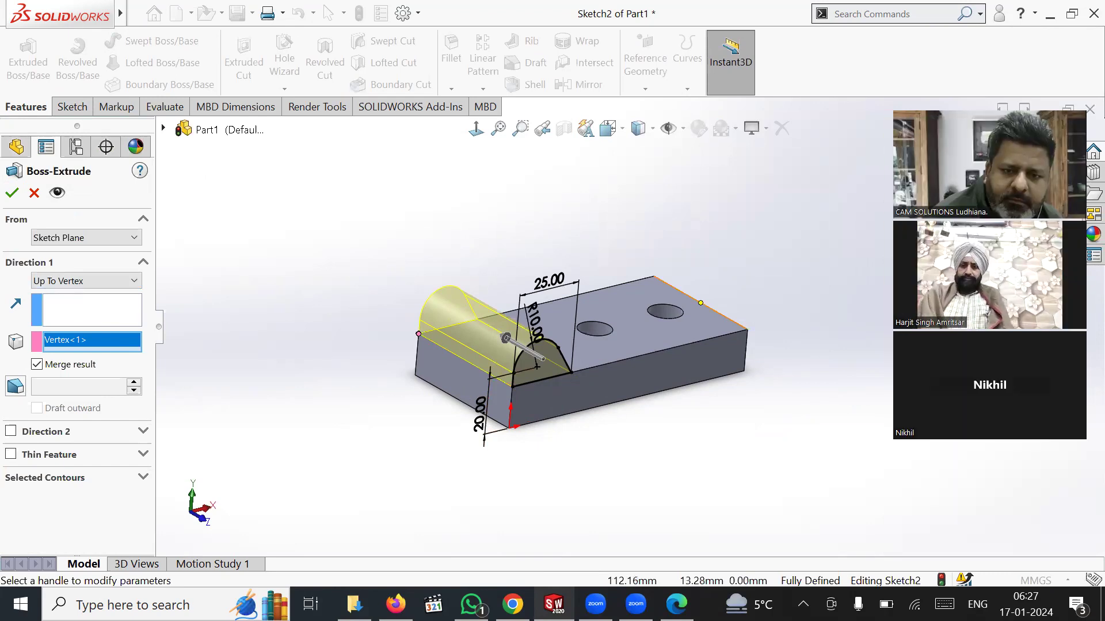
{"action": "left_click", "coordinate": [12, 193]}
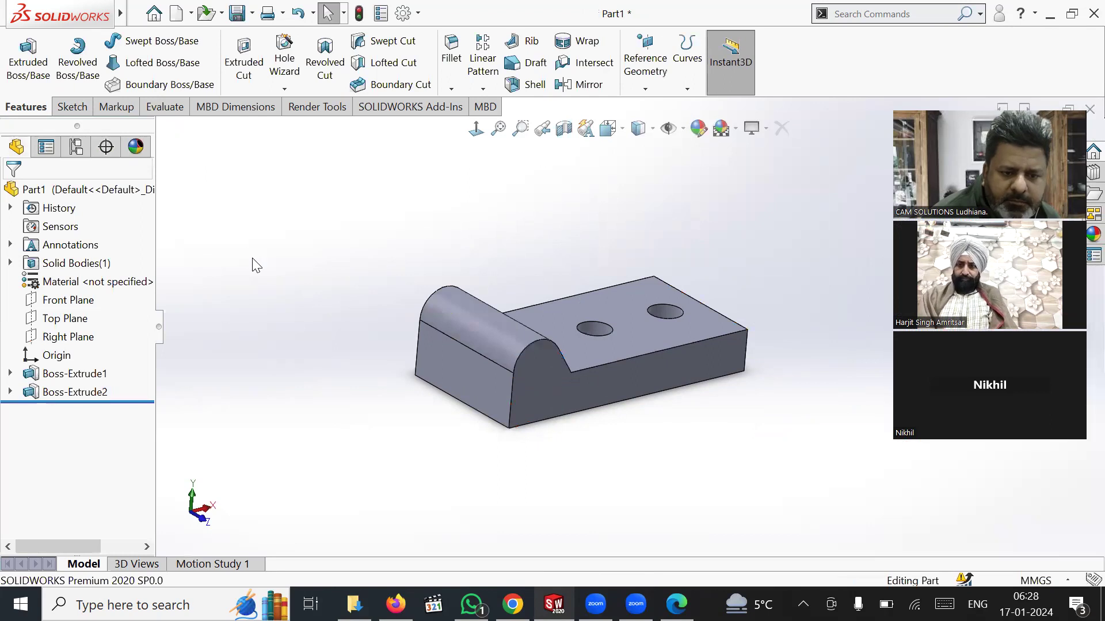
Check the PDF drawing, and create a reference plane midway between the plate's two long side faces.
{"action": "middle_click_drag", "start_coordinate": [364, 264], "coordinate": [305, 305]}
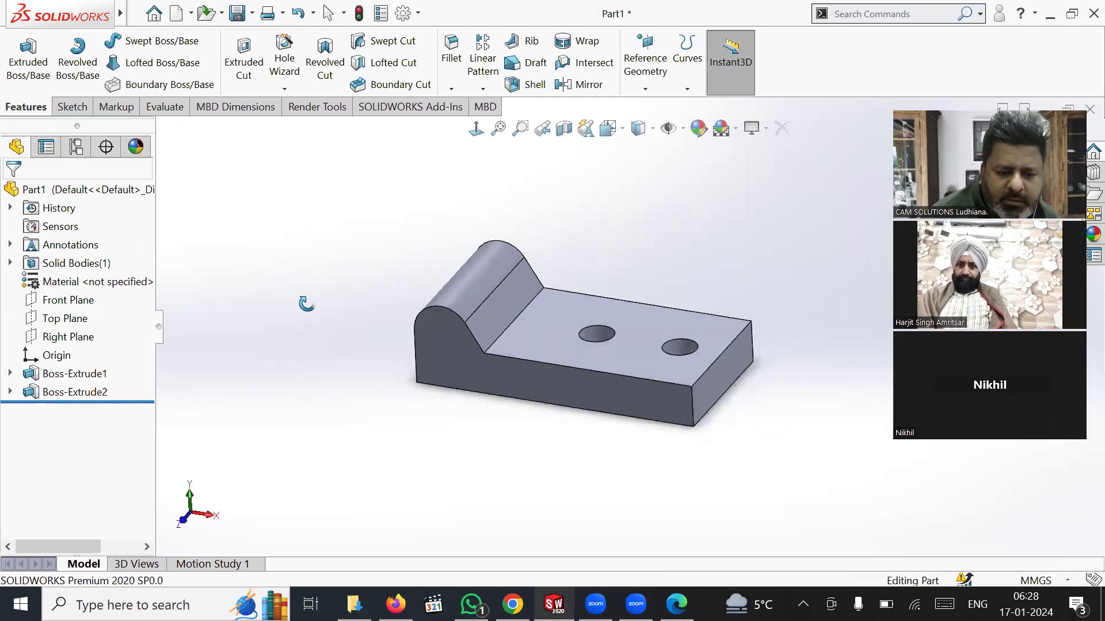
{"action": "left_click", "coordinate": [677, 604]}
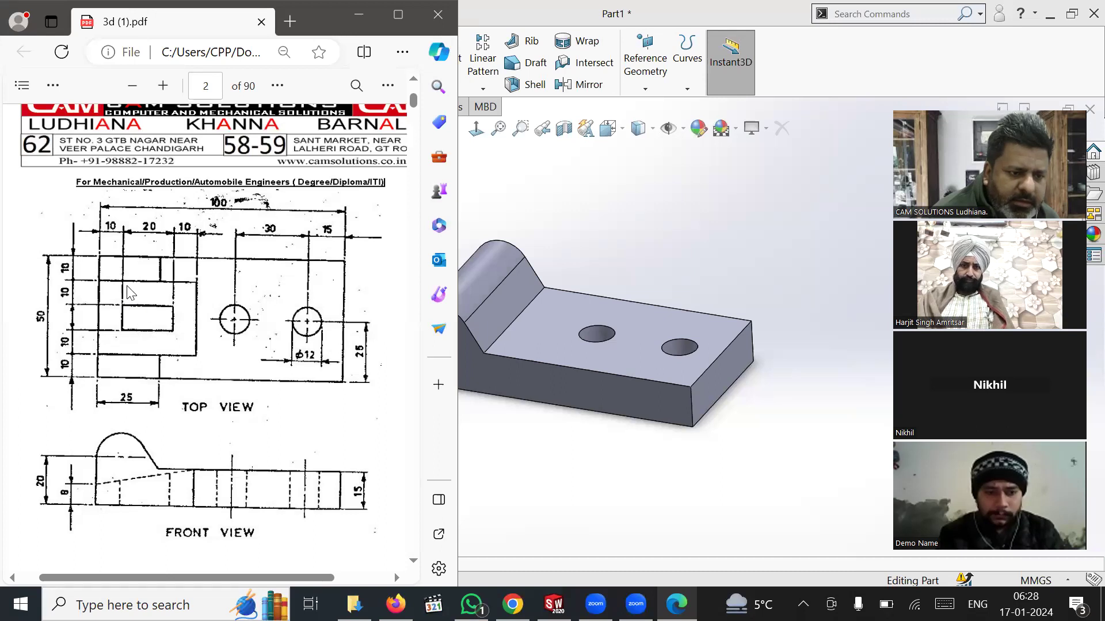
{"action": "left_click", "coordinate": [499, 452]}
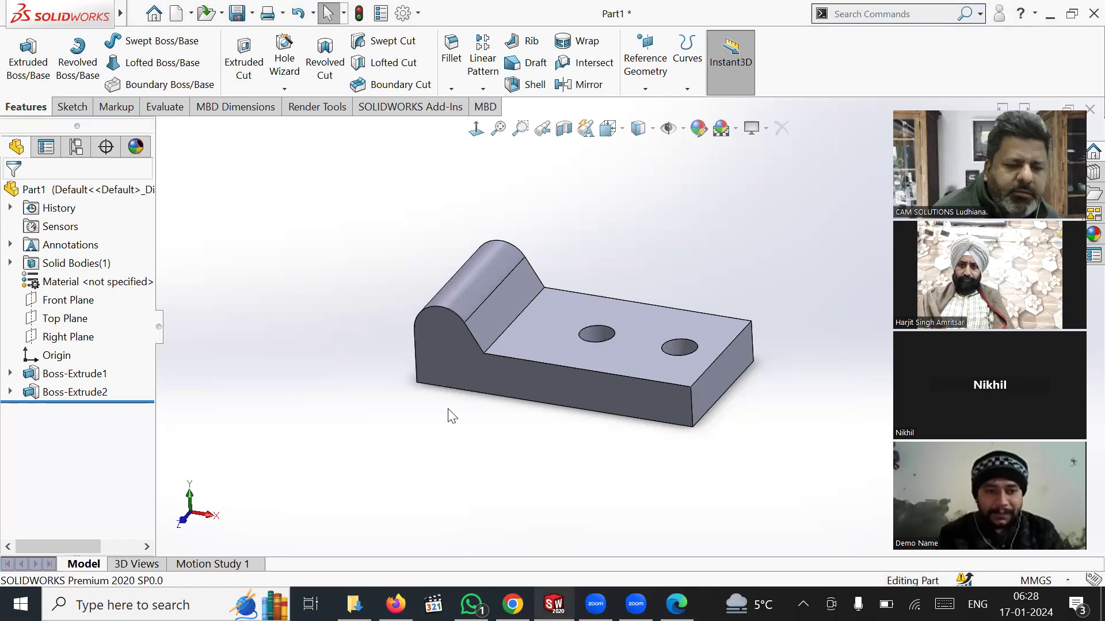
{"action": "left_click", "coordinate": [641, 87]}
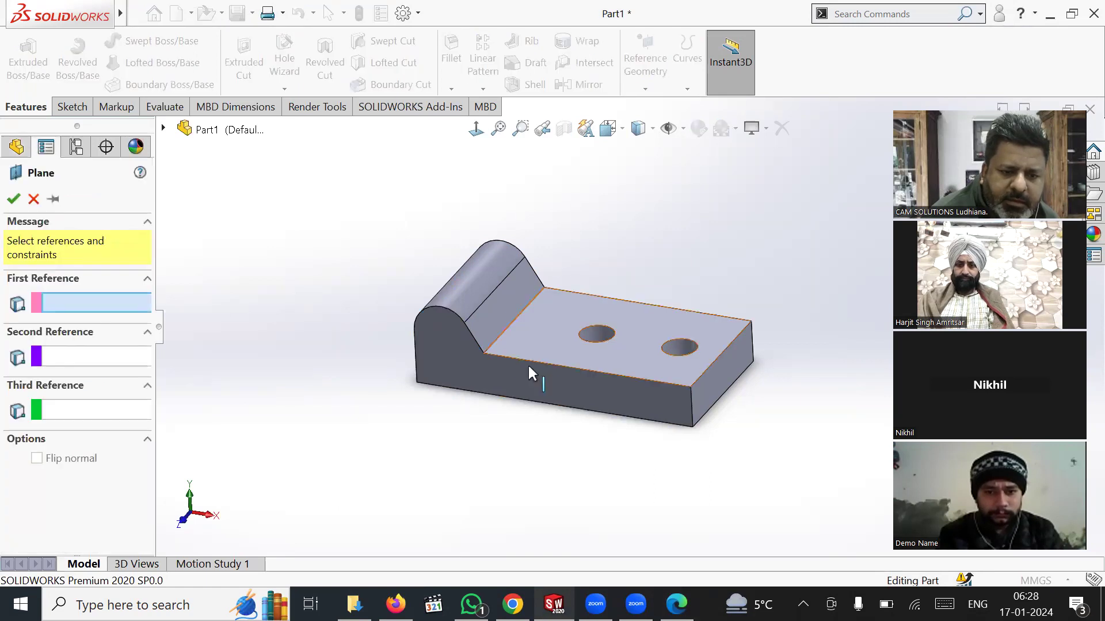
{"action": "left_click", "coordinate": [514, 384]}
{"action": "middle_click_drag", "start_coordinate": [660, 242], "coordinate": [587, 256]}
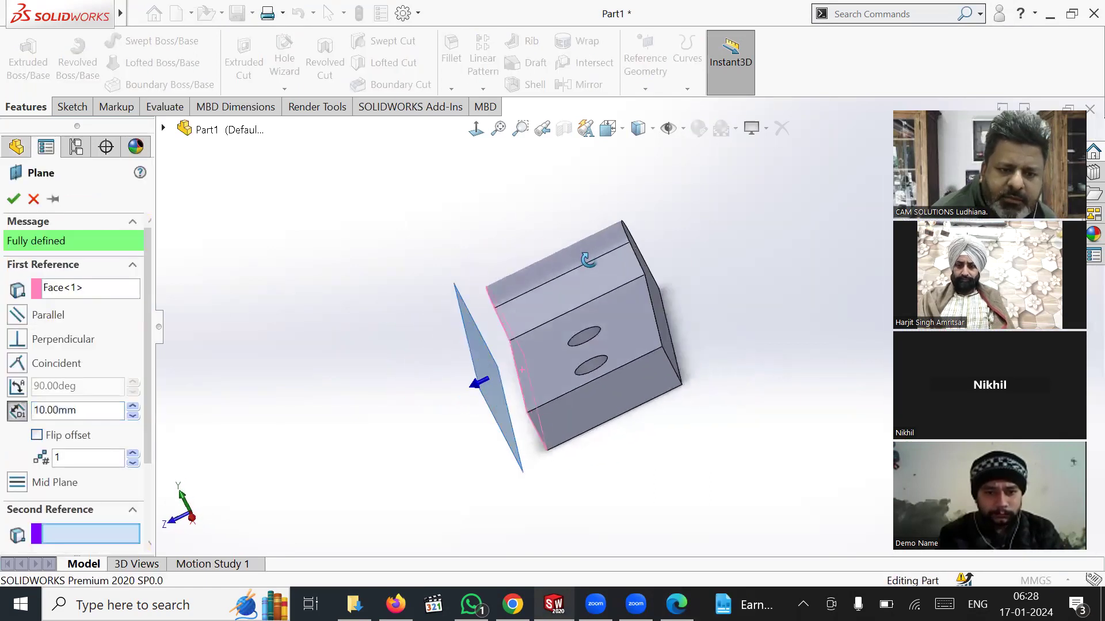
{"action": "left_click", "coordinate": [663, 313]}
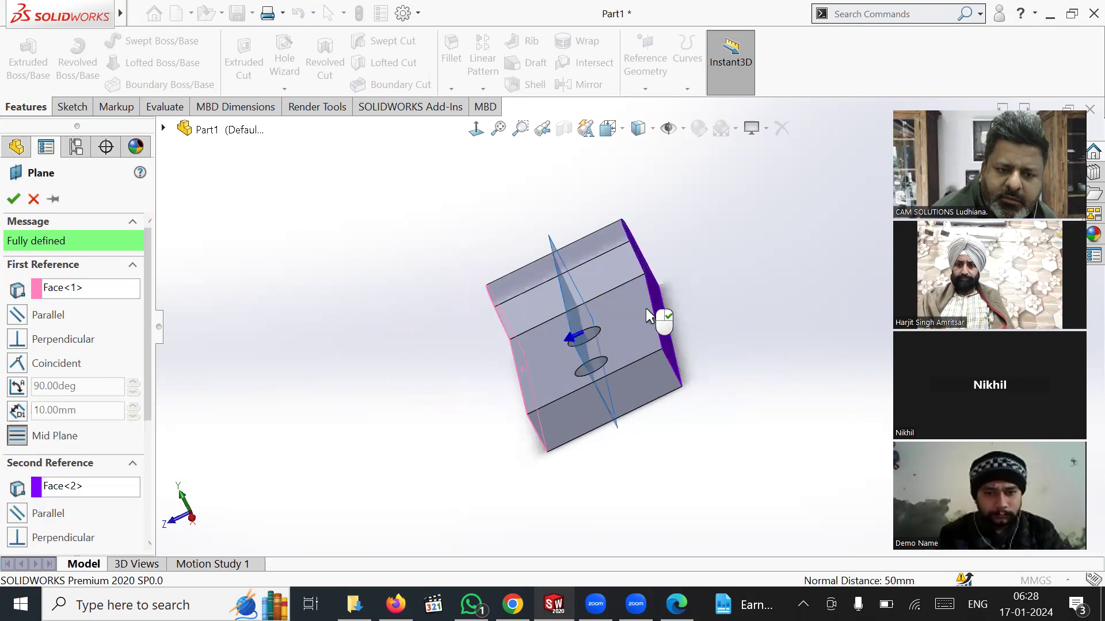
{"action": "middle_click_drag", "start_coordinate": [646, 309], "coordinate": [576, 270]}
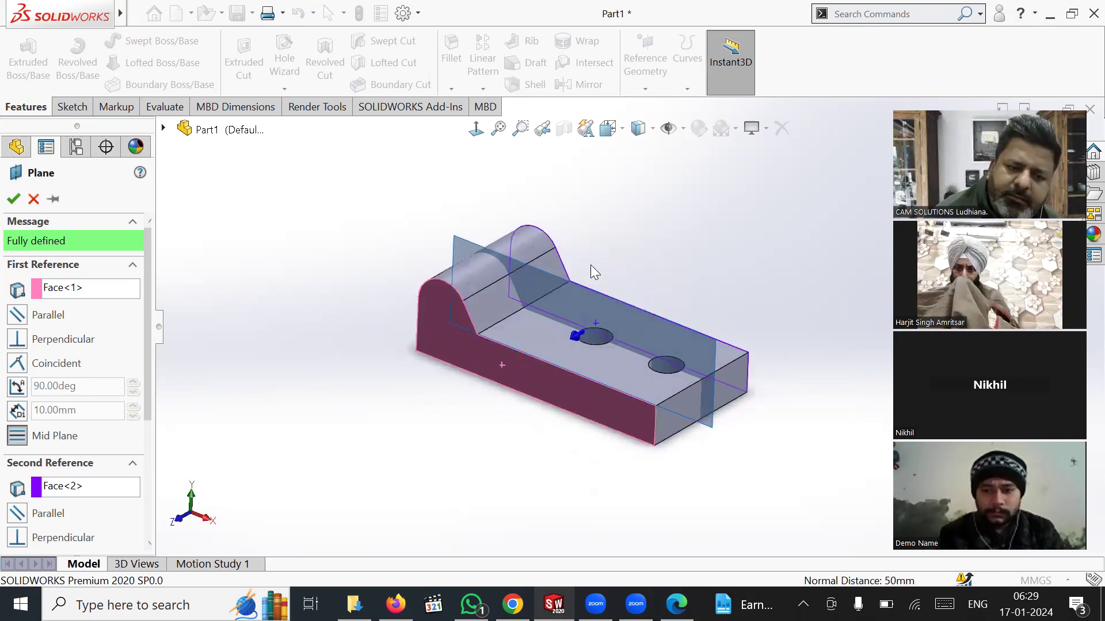
{"action": "left_click", "coordinate": [13, 199]}
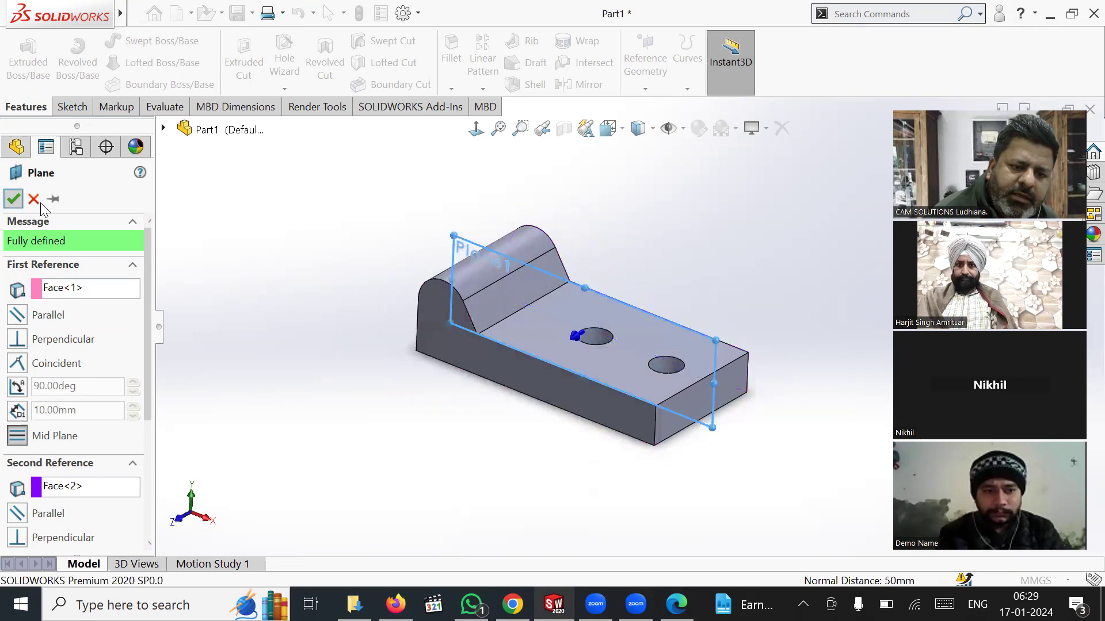
{"action": "left_click", "coordinate": [177, 172]}
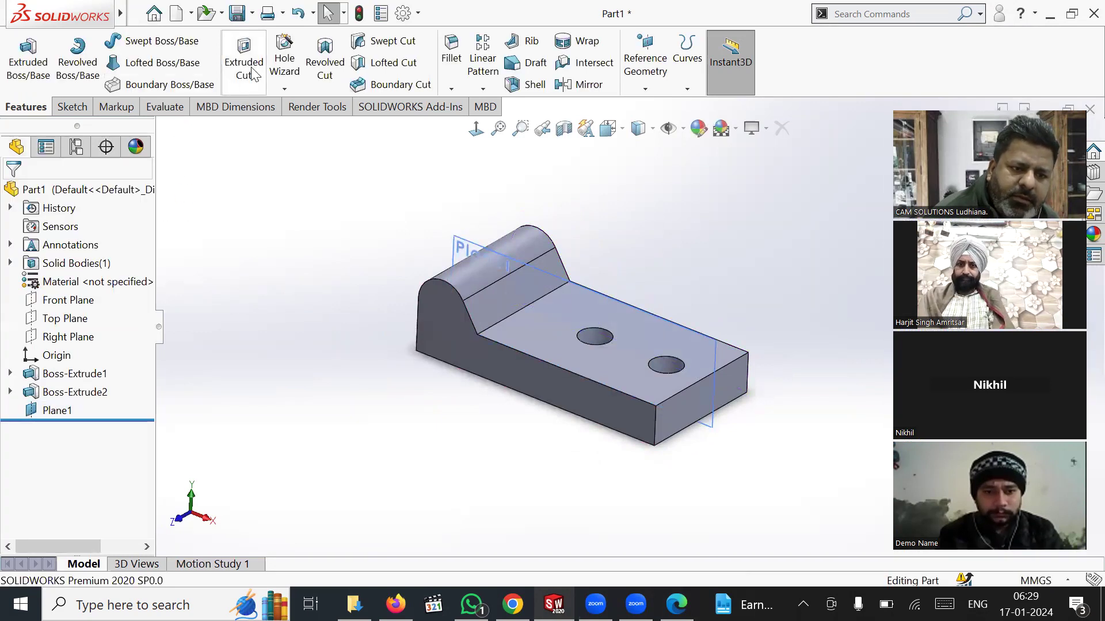
Start an Extruded Cut sketch on the new mid plane and view it face-on.
{"action": "left_click", "coordinate": [251, 72]}
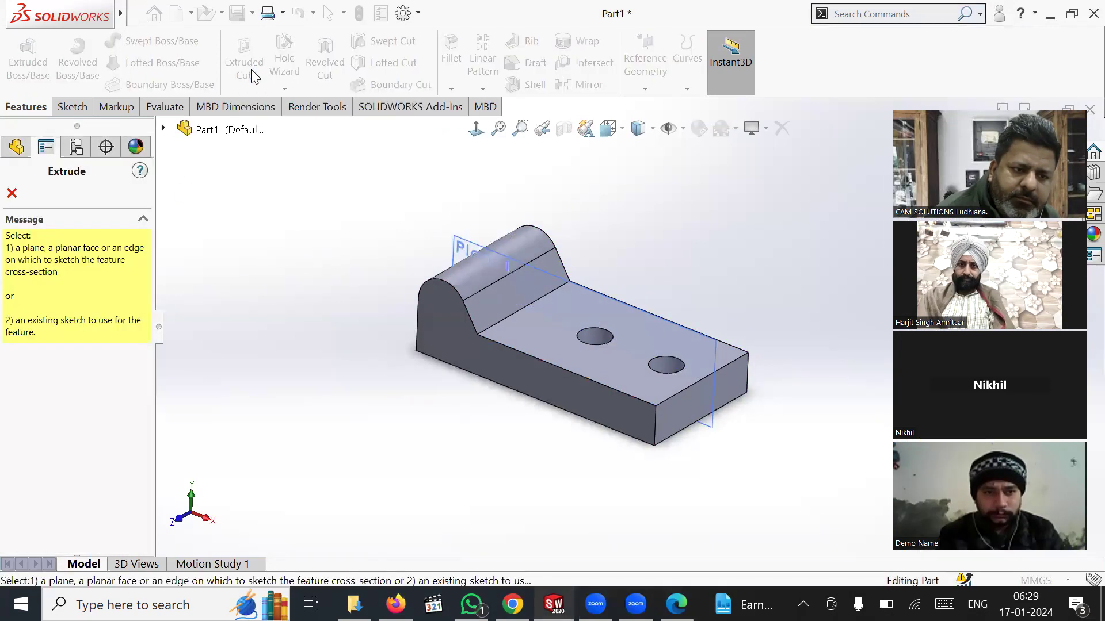
{"action": "left_click", "coordinate": [459, 242]}
{"action": "left_click", "coordinate": [476, 128]}
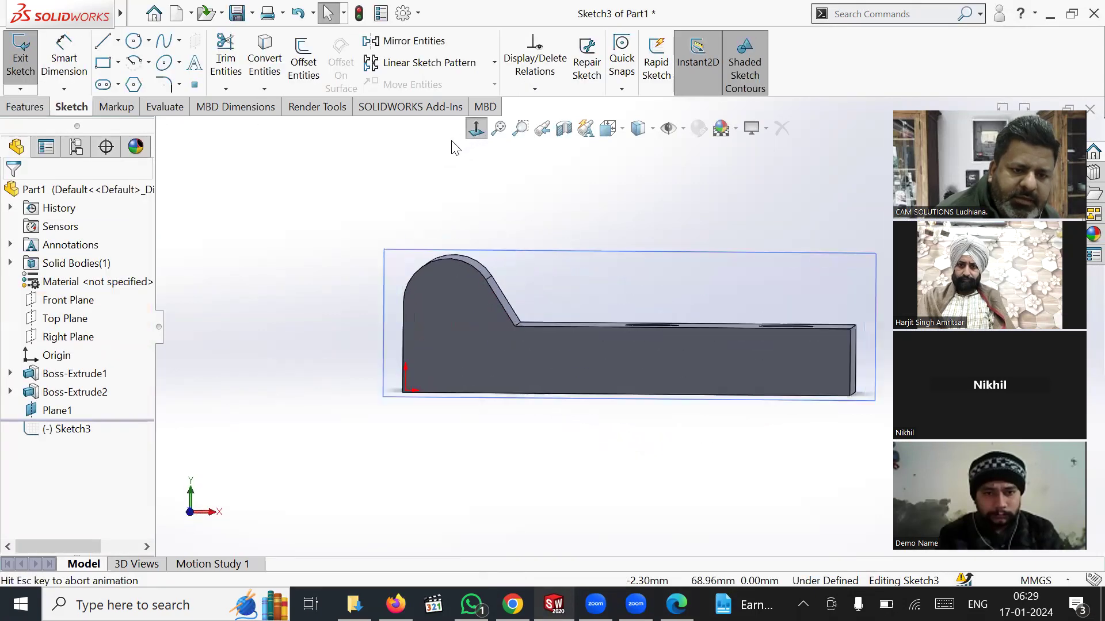
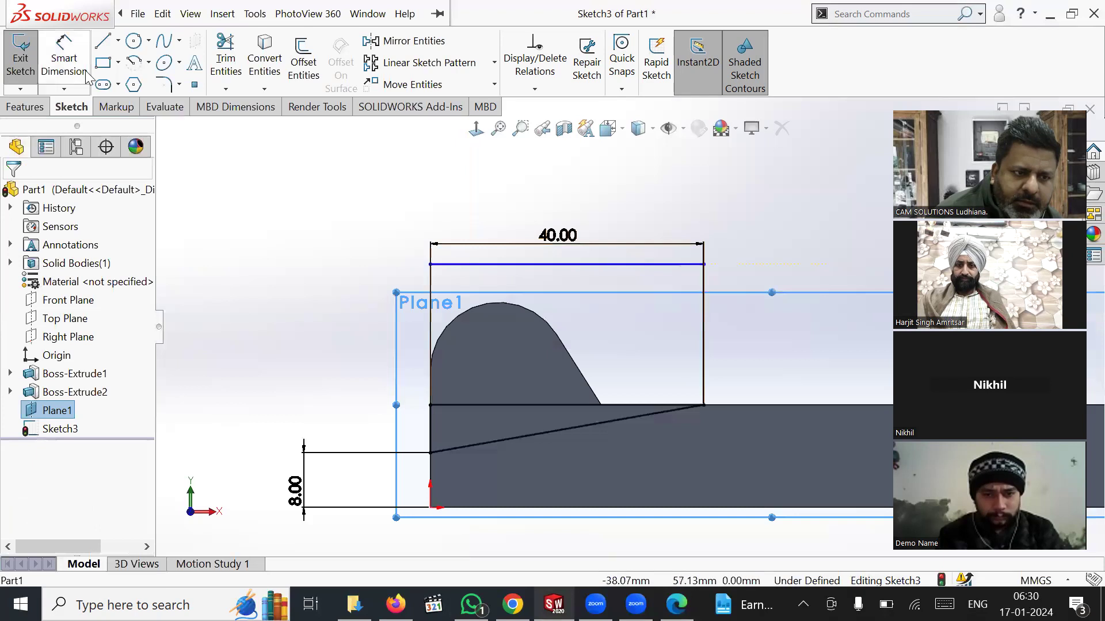
Dimension the vertical line above the plate's top edge to 20 mm and leave the dimension command.
{"action": "left_click", "coordinate": [704, 360]}
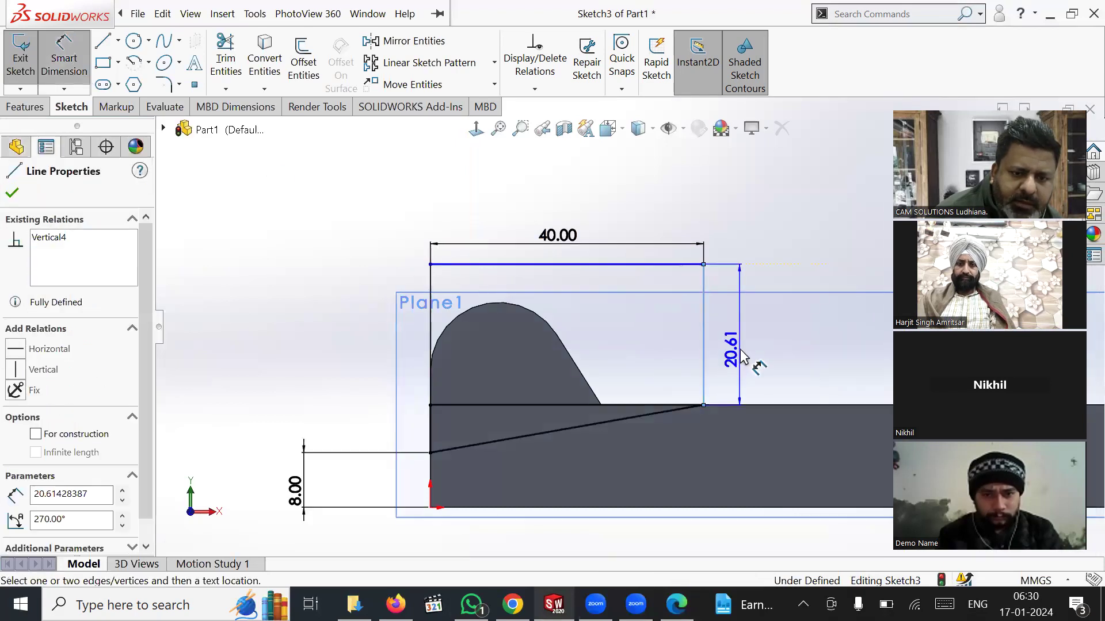
{"action": "left_click", "coordinate": [742, 357]}
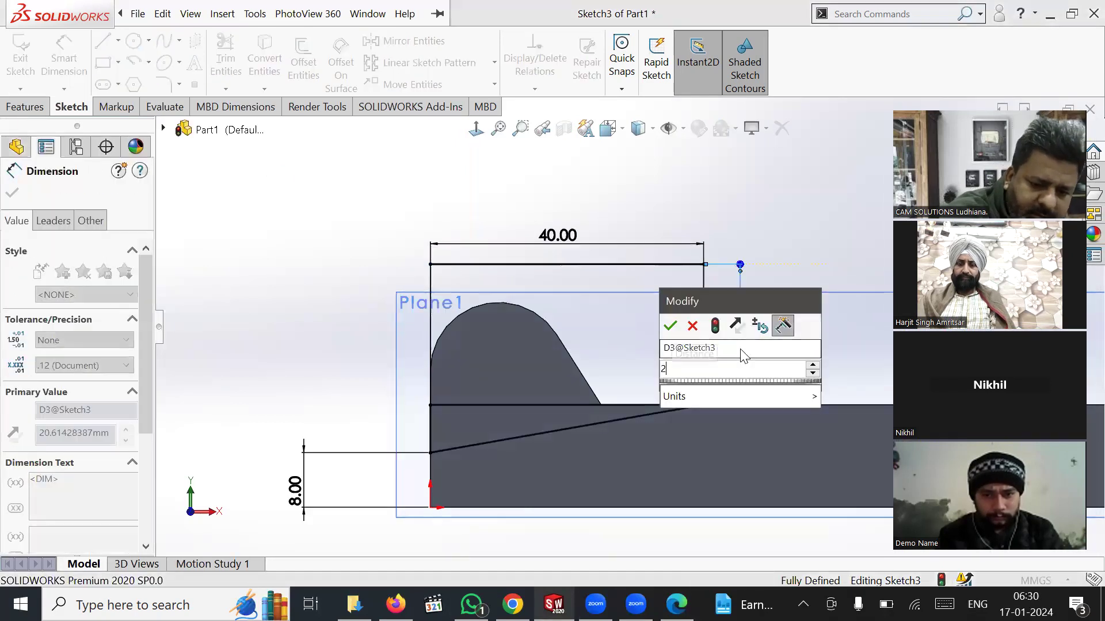
{"action": "key", "text": "Return"}
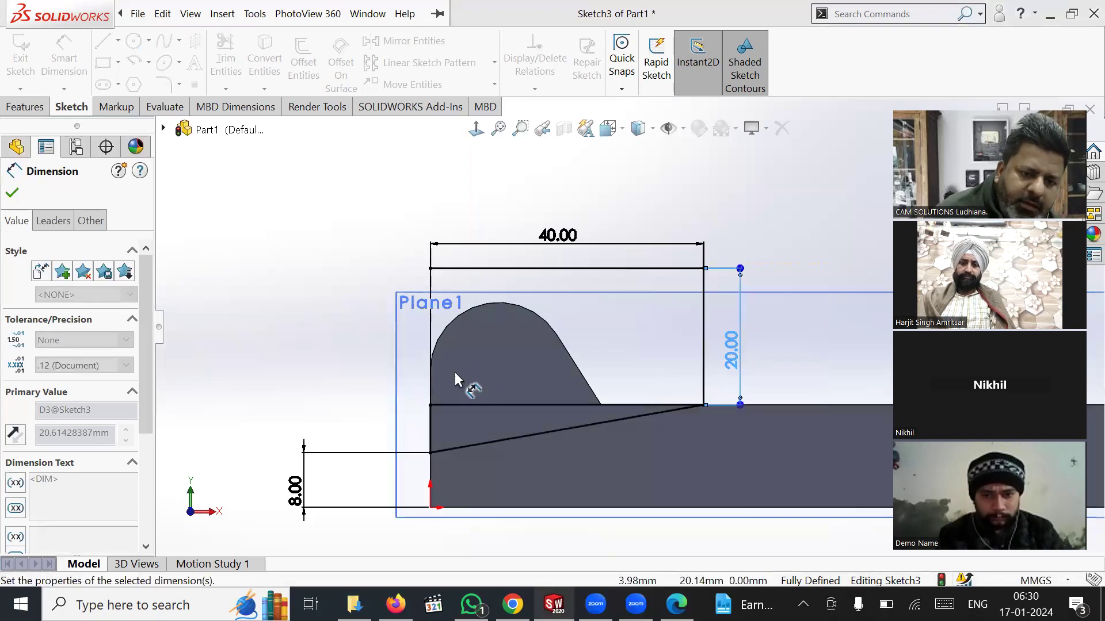
{"action": "right_click", "coordinate": [365, 333]}
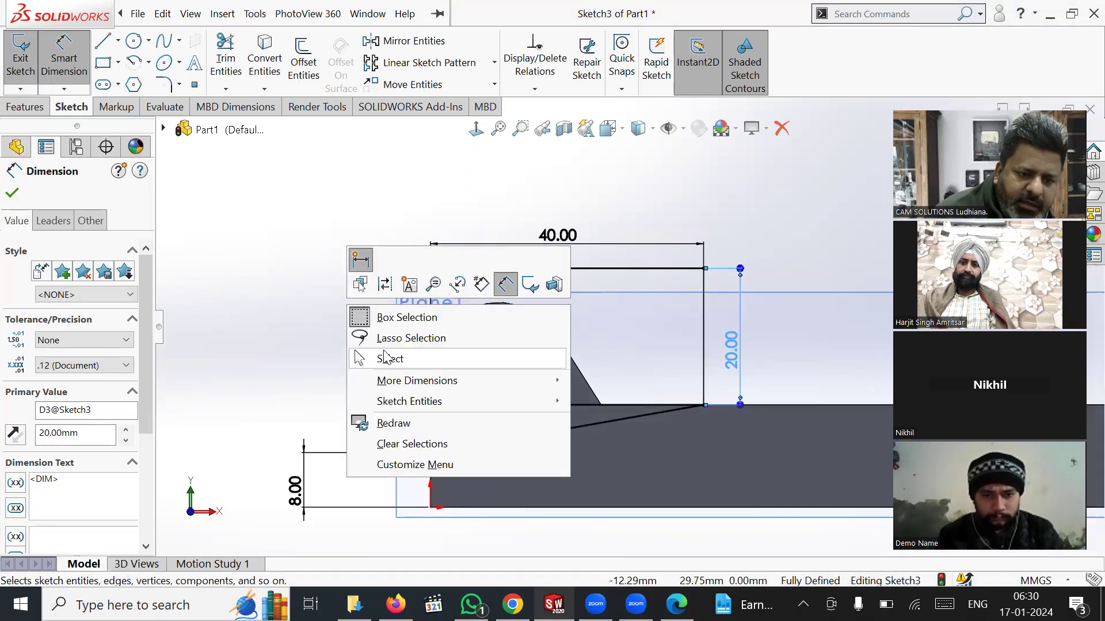
{"action": "left_click", "coordinate": [392, 357]}
Convert the horizontal sketch line along the plate's top edge into construction geometry.
{"action": "left_click", "coordinate": [475, 405]}
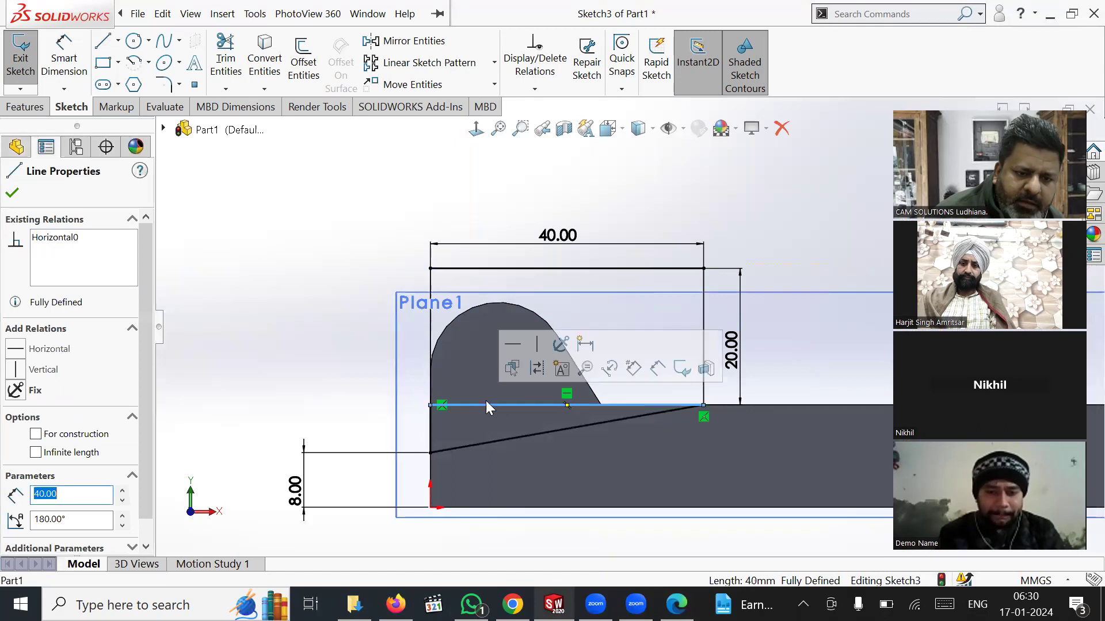
{"action": "left_click", "coordinate": [531, 367]}
{"action": "left_click", "coordinate": [289, 362]}
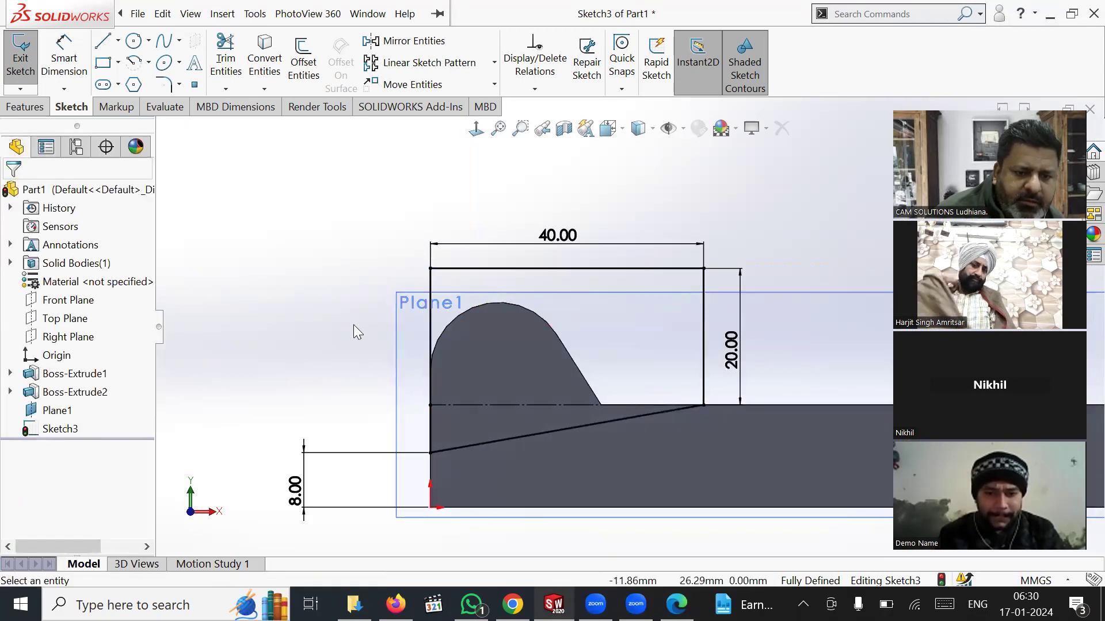
Start an Extruded Cut from the closed profile with the sloped lower edge.
{"action": "mouse_move", "coordinate": [364, 296]}
{"action": "middle_mouse_down"}
{"action": "mouse_move", "coordinate": [314, 331]}
{"action": "mouse_move", "coordinate": [316, 352]}
{"action": "mouse_move", "coordinate": [364, 296]}
{"action": "middle_mouse_up"}
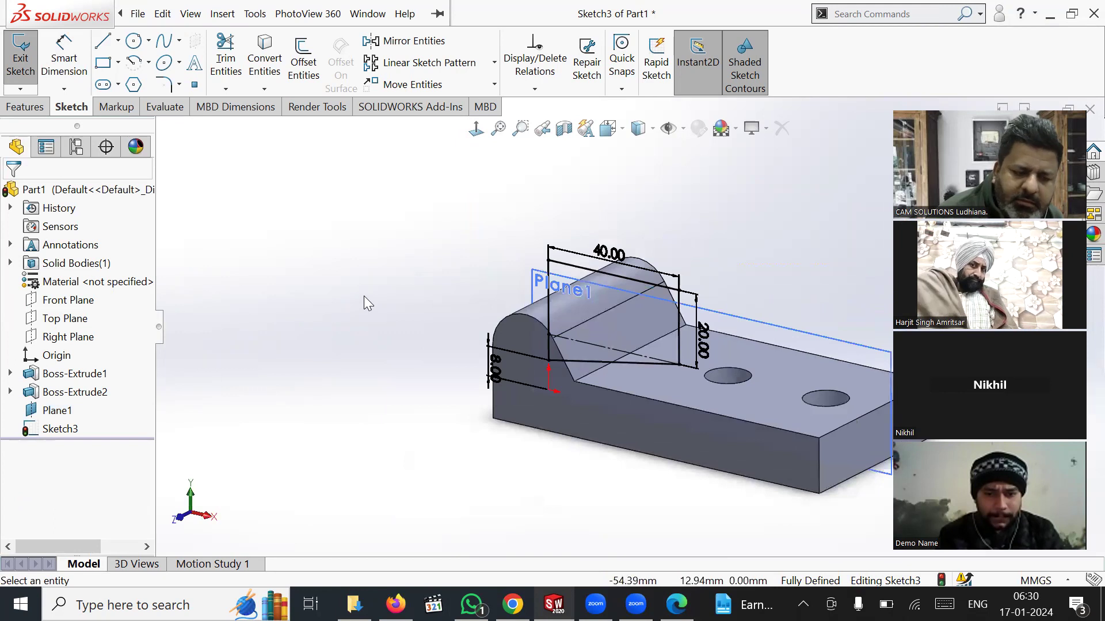
{"action": "left_click", "coordinate": [7, 103]}
{"action": "left_click", "coordinate": [251, 60]}
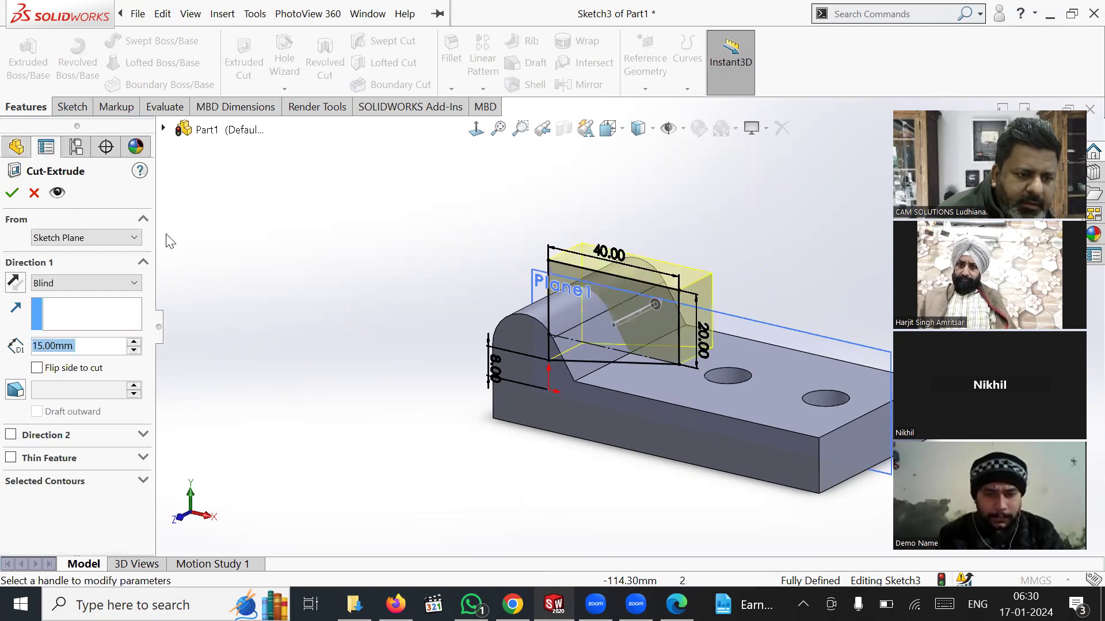
{"action": "left_click", "coordinate": [86, 281]}
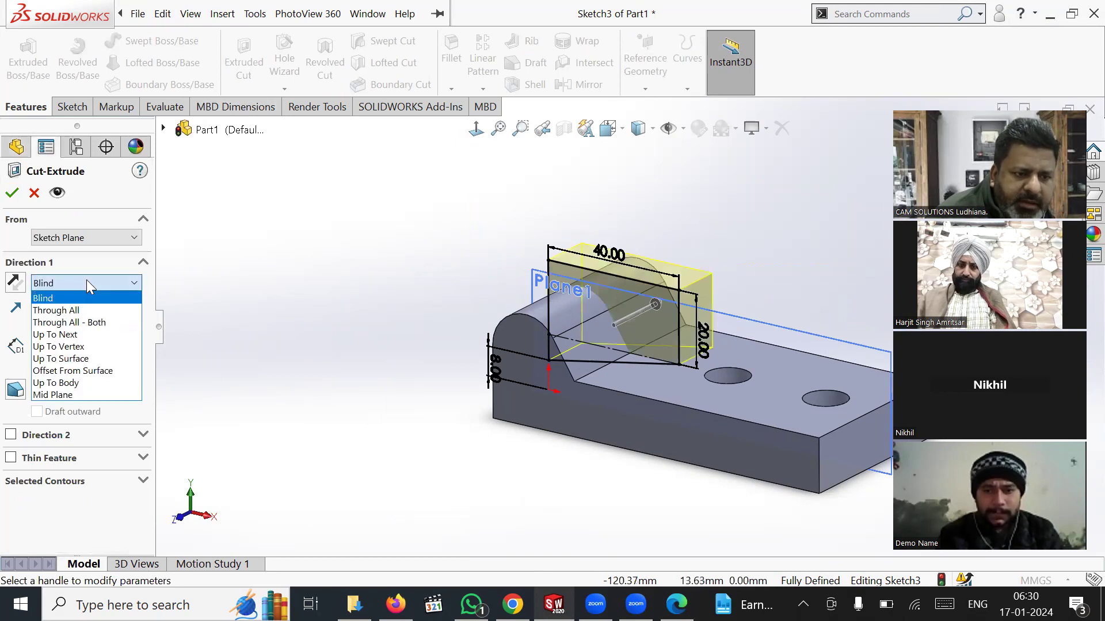
{"action": "left_click", "coordinate": [79, 404]}
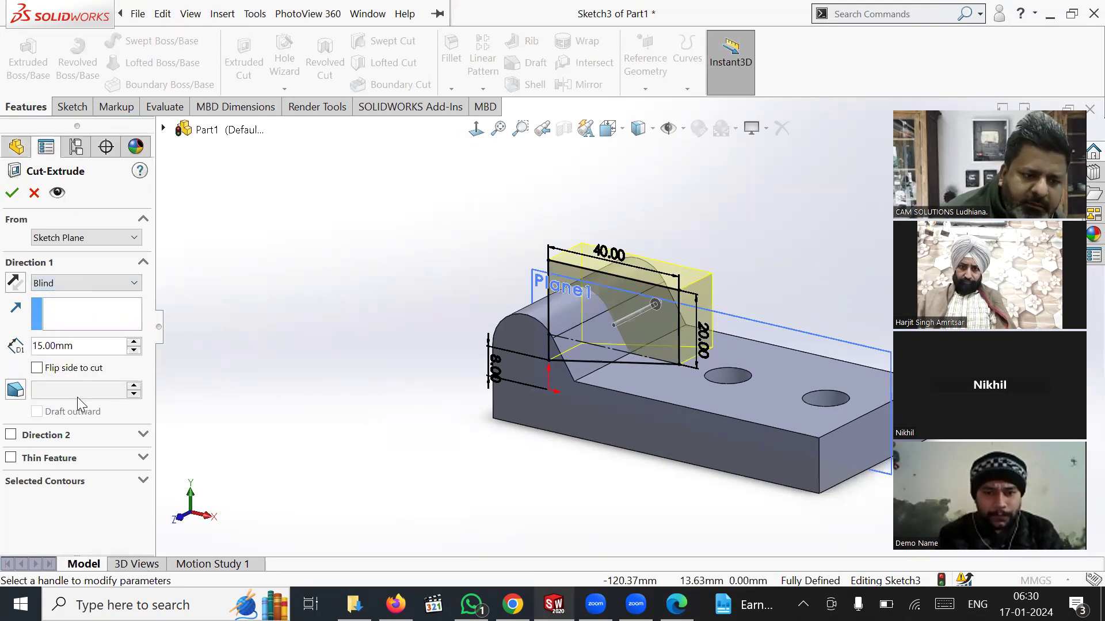
{"action": "left_click", "coordinate": [131, 281]}
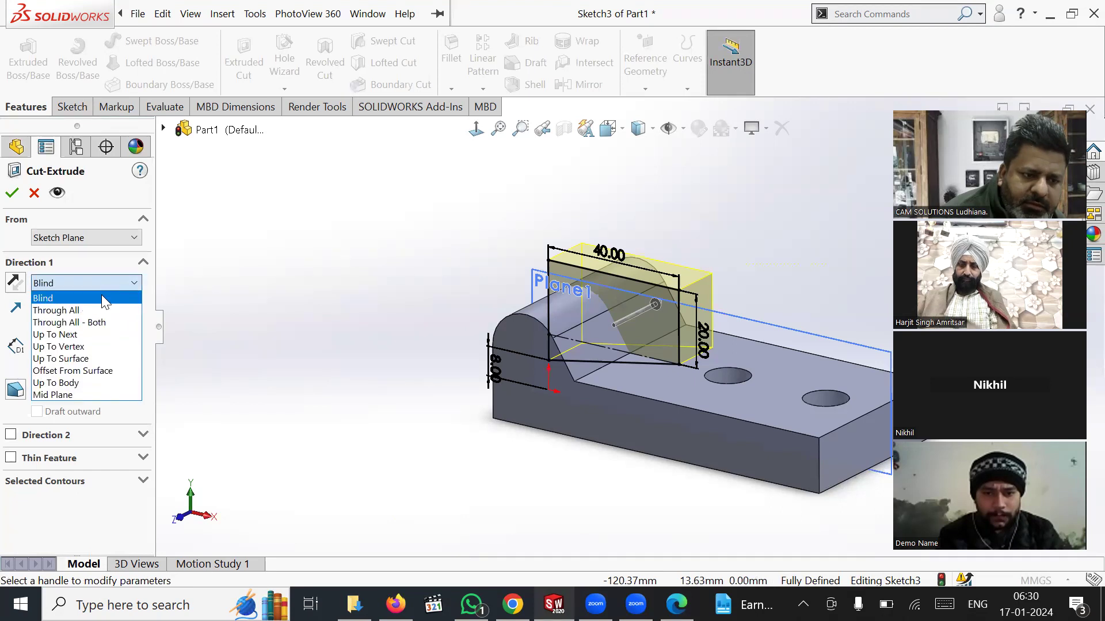
{"action": "left_click", "coordinate": [93, 387]}
{"action": "middle_click_drag", "start_coordinate": [369, 337], "coordinate": [175, 351]}
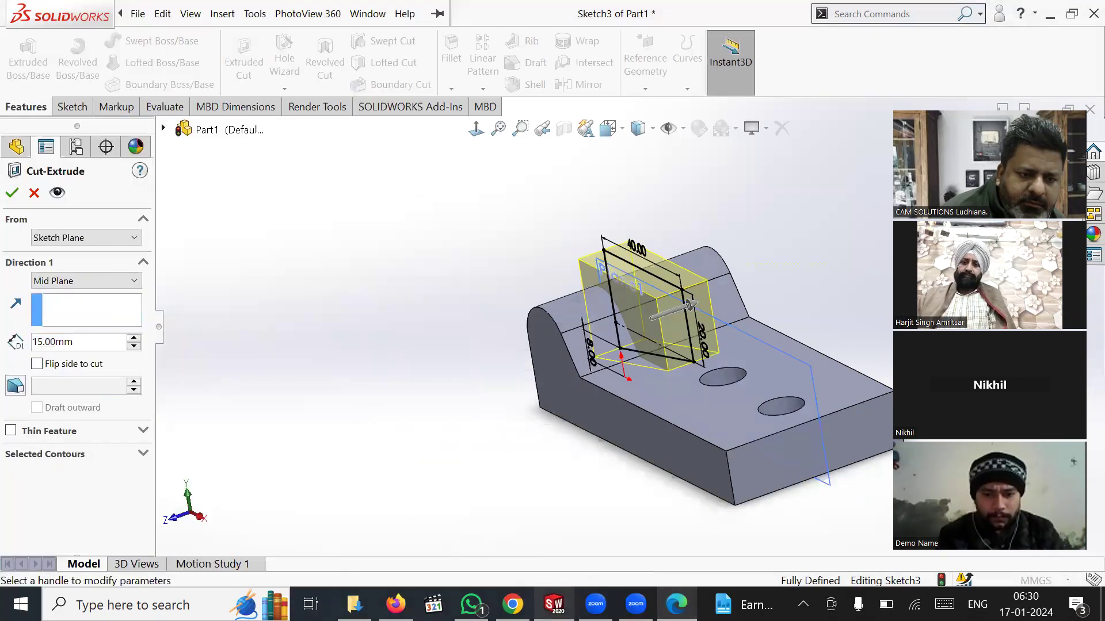
Set the cut's first direction to Offset From Surface, 10 mm from the long side face on its side of the sketch plane.
{"action": "left_click", "coordinate": [102, 280]}
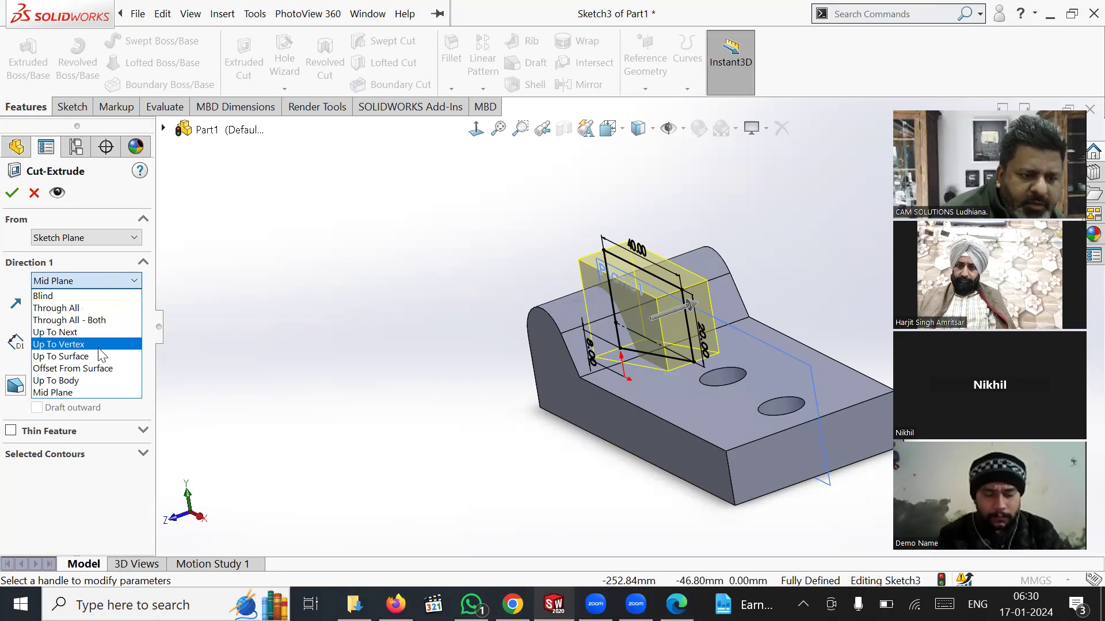
{"action": "left_click", "coordinate": [109, 368]}
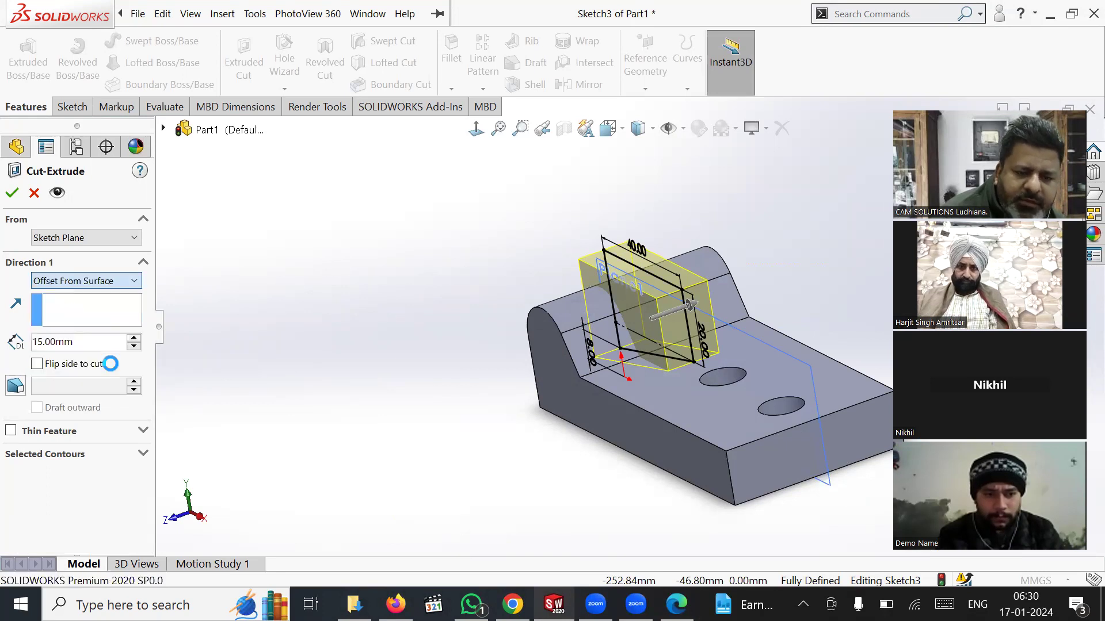
{"action": "left_click", "coordinate": [572, 390]}
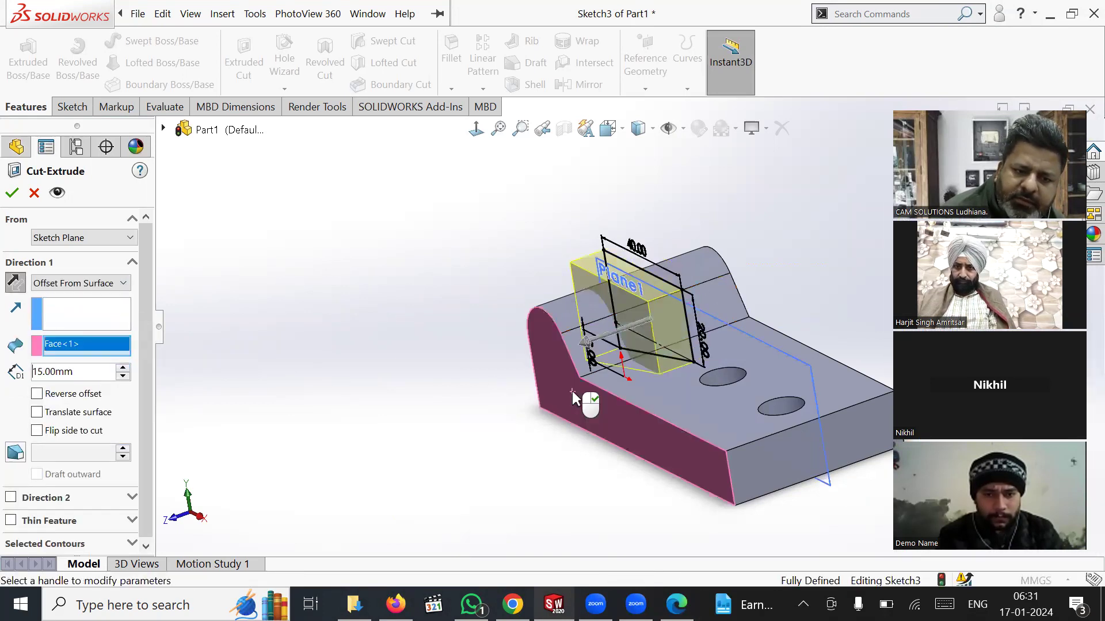
{"action": "double_click", "coordinate": [84, 371]}
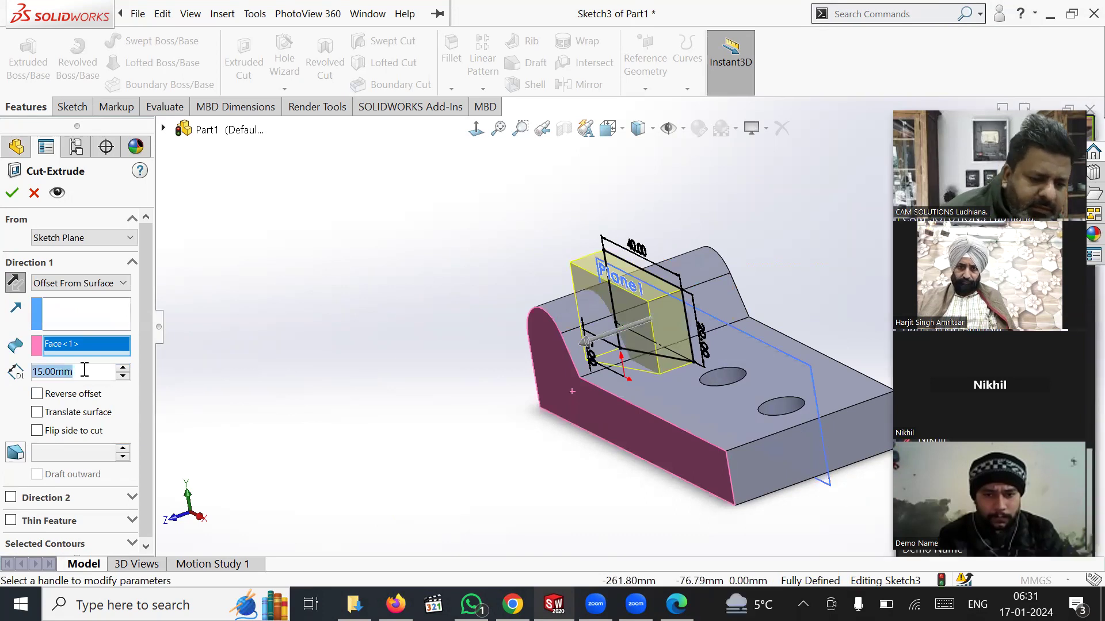
{"action": "type", "text": "10"}
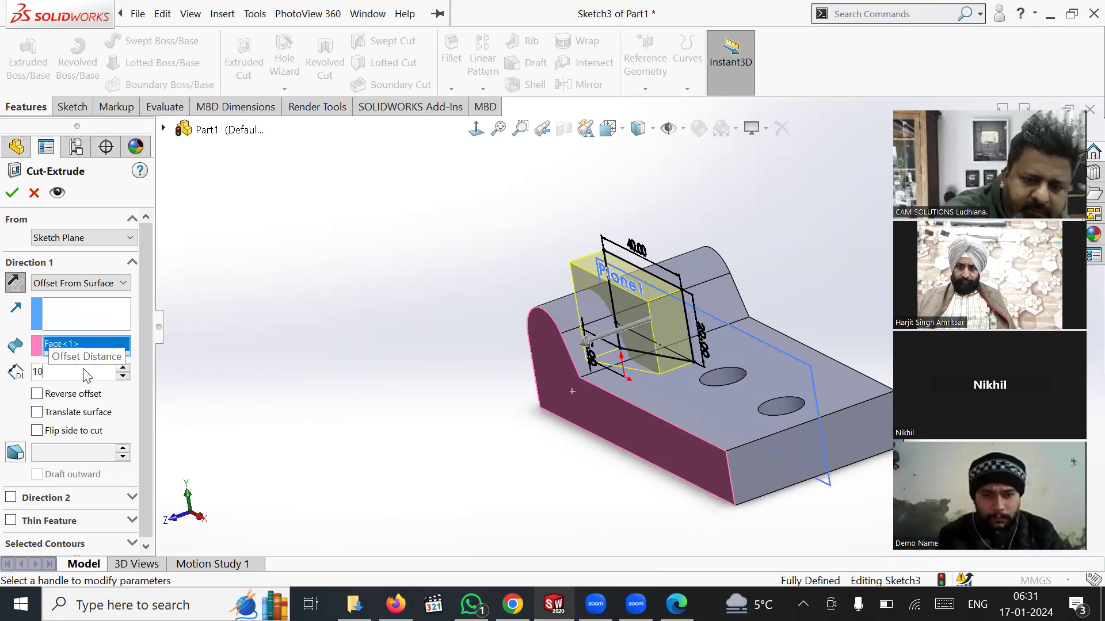
{"action": "key", "text": "Return"}
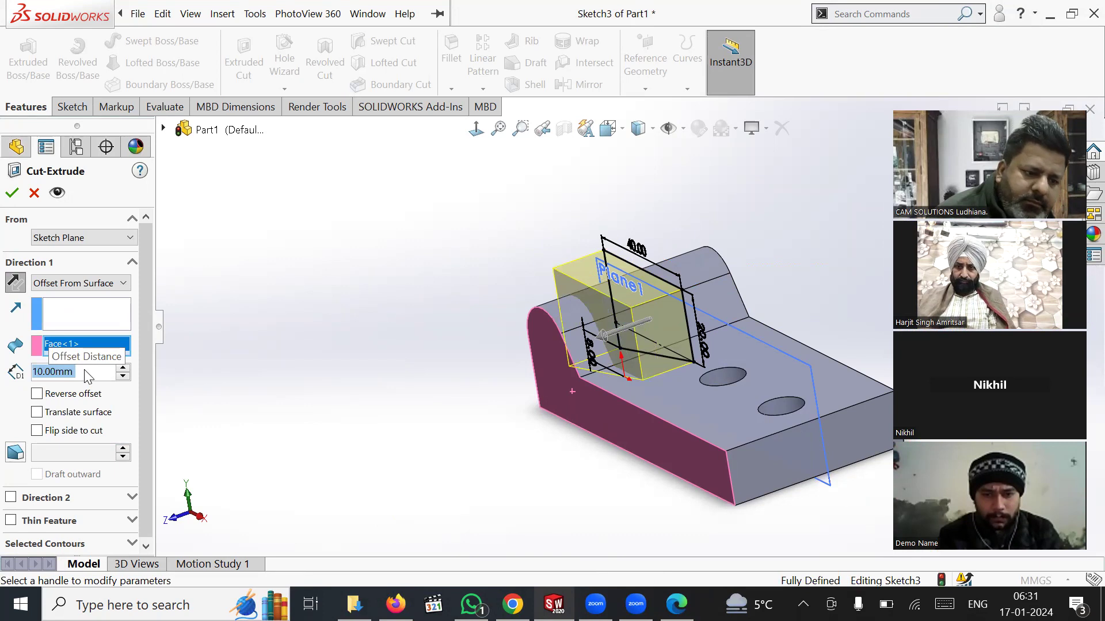
Add a second direction to the cut, Offset From Surface, 10 mm from the opposite long side face, and accept the cut.
{"action": "left_click", "coordinate": [46, 502]}
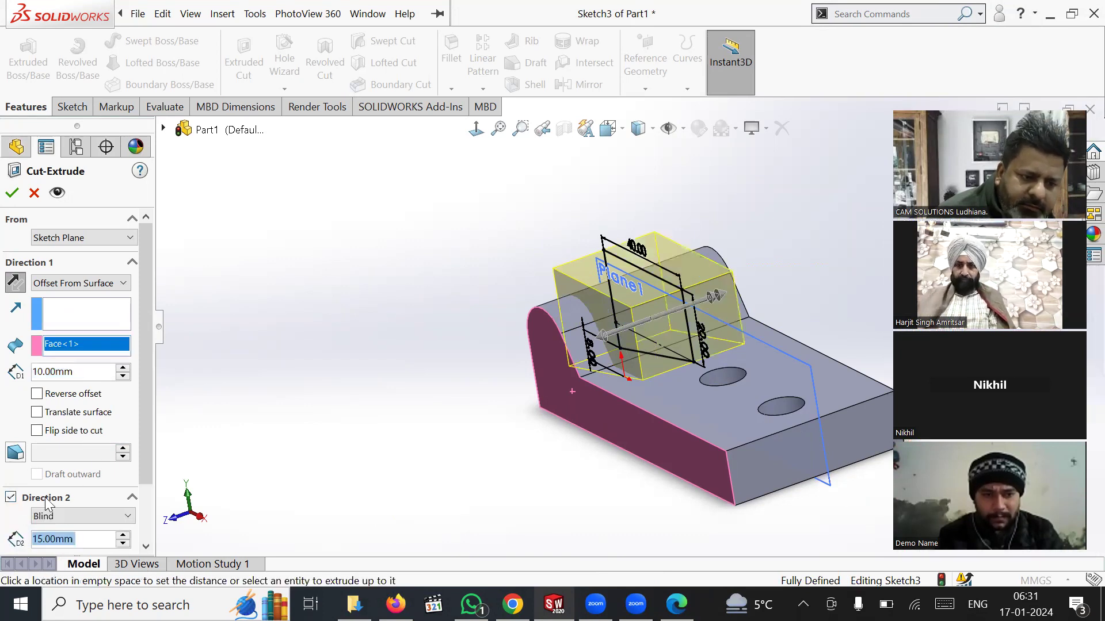
{"action": "left_click", "coordinate": [112, 521]}
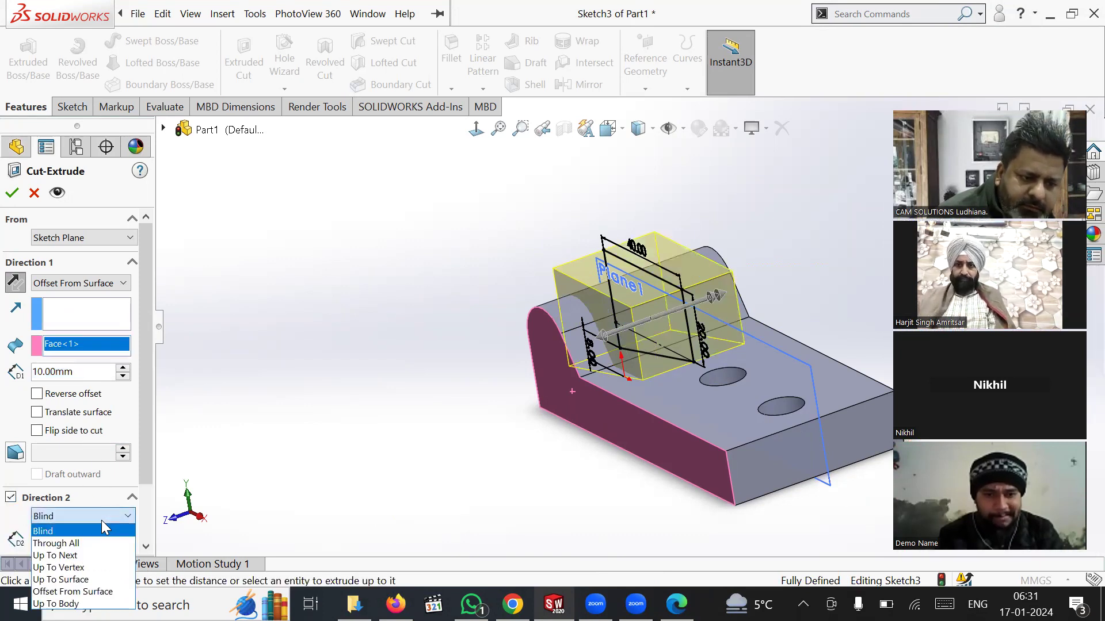
{"action": "left_click", "coordinate": [100, 588]}
{"action": "middle_click_drag", "start_coordinate": [461, 370], "coordinate": [463, 404]}
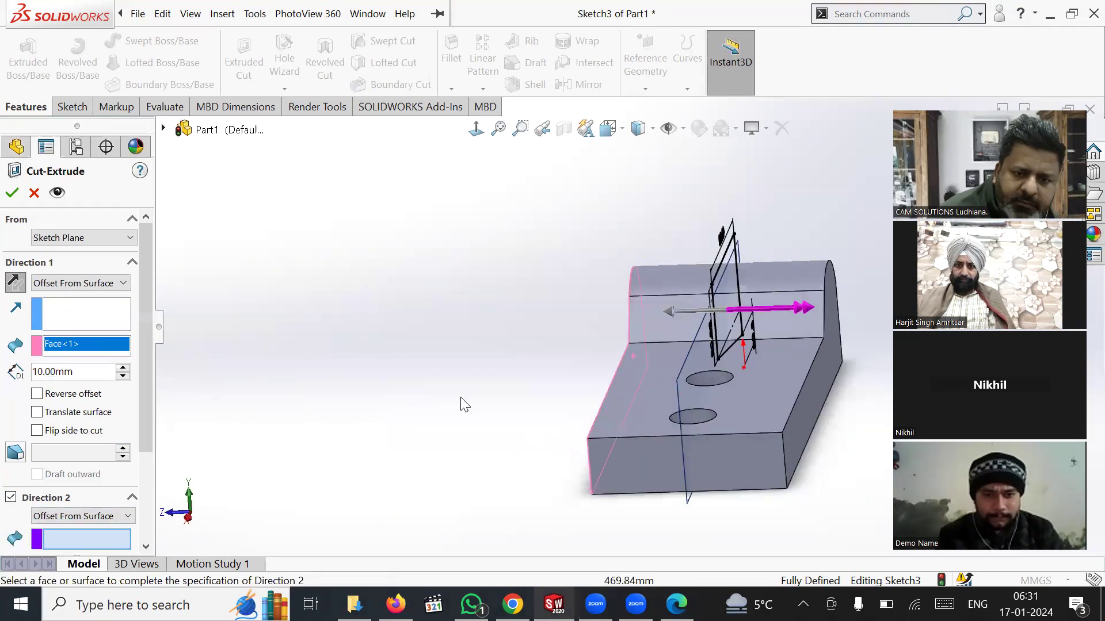
{"action": "left_click", "coordinate": [839, 381]}
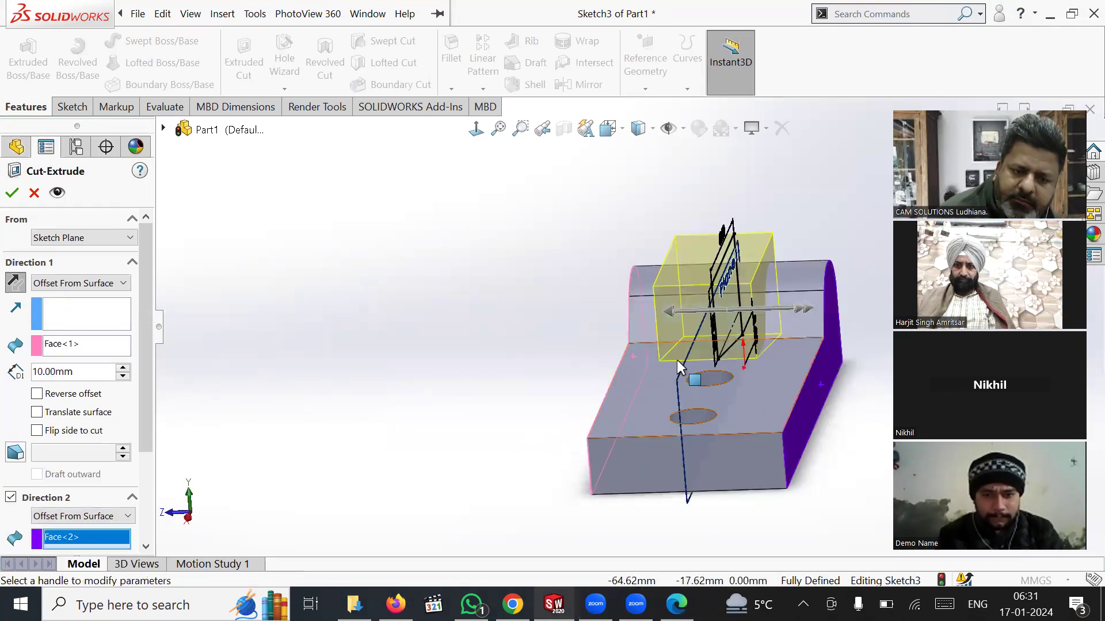
{"action": "left_click_drag", "start_coordinate": [148, 425], "coordinate": [145, 493]}
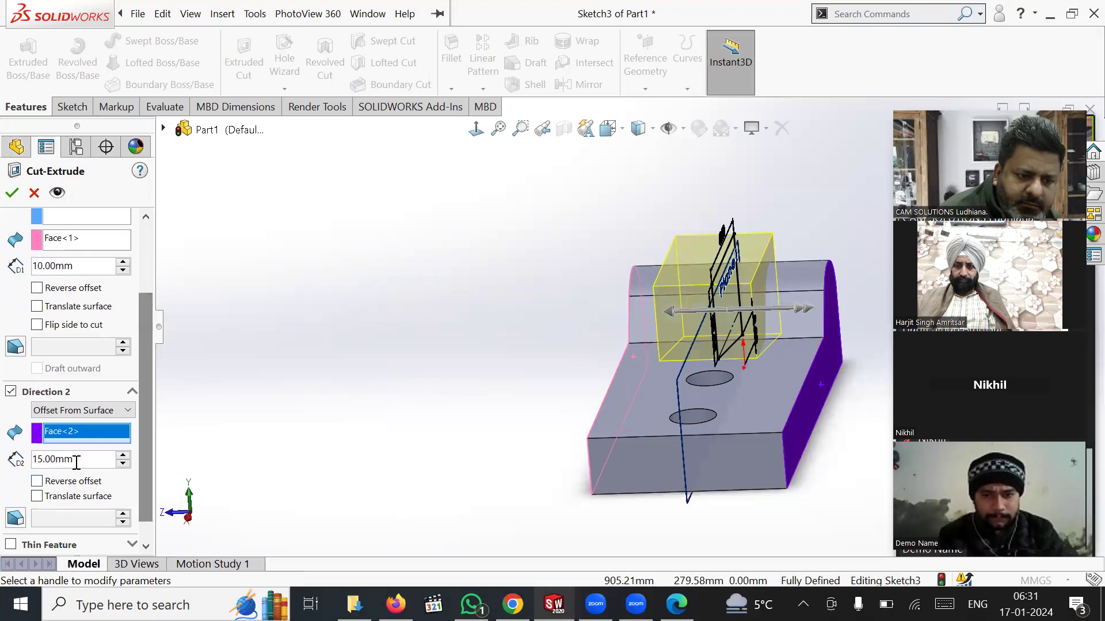
{"action": "type", "text": "10"}
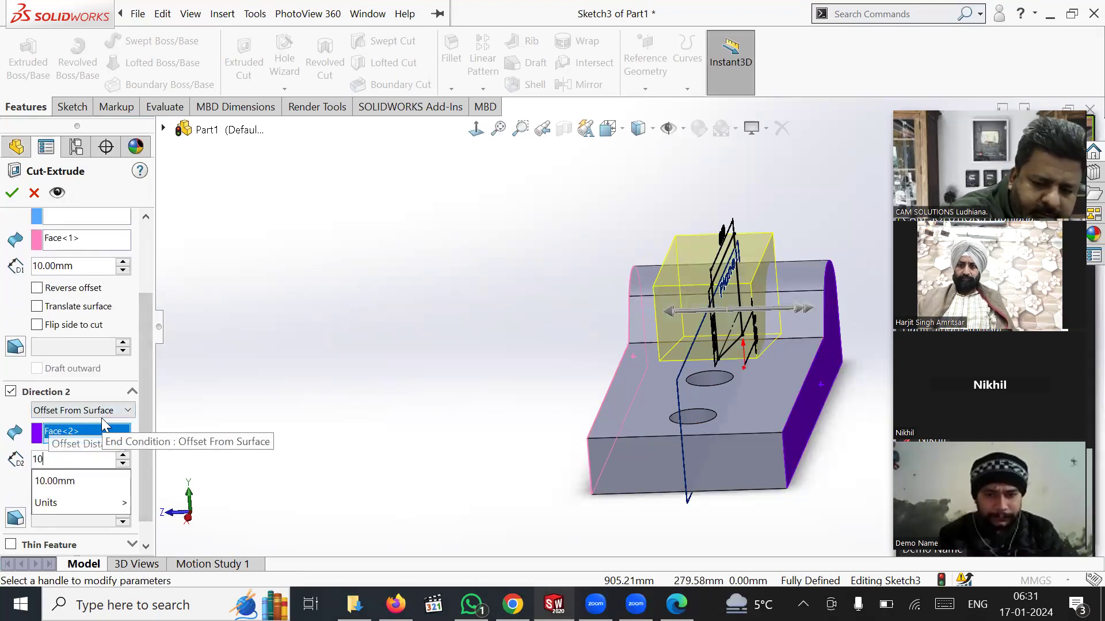
{"action": "key", "text": "Return"}
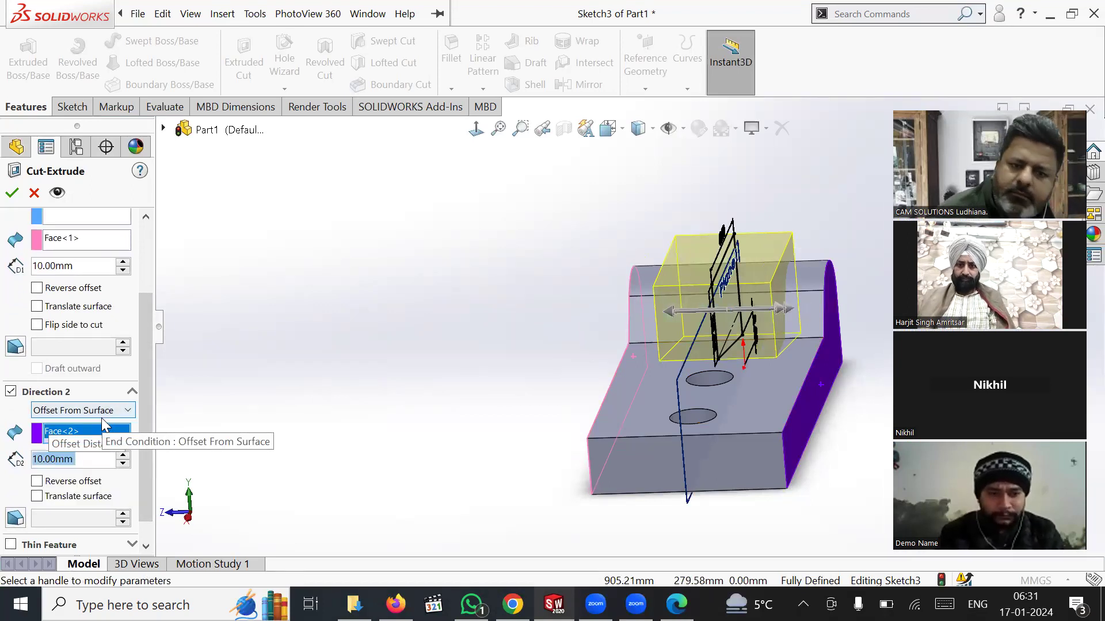
{"action": "mouse_move", "coordinate": [291, 402]}
{"action": "middle_mouse_down"}
{"action": "mouse_move", "coordinate": [357, 367]}
{"action": "mouse_move", "coordinate": [468, 382]}
{"action": "mouse_move", "coordinate": [468, 370]}
{"action": "mouse_move", "coordinate": [454, 373]}
{"action": "mouse_move", "coordinate": [468, 419]}
{"action": "mouse_move", "coordinate": [456, 429]}
{"action": "middle_mouse_up"}
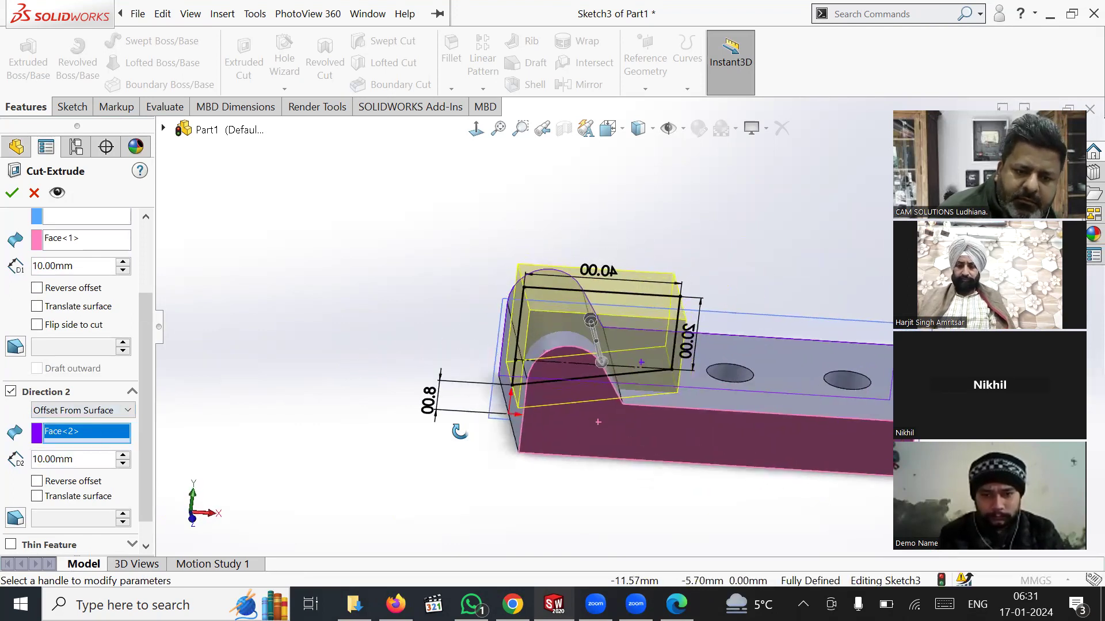
{"action": "left_click", "coordinate": [14, 193]}
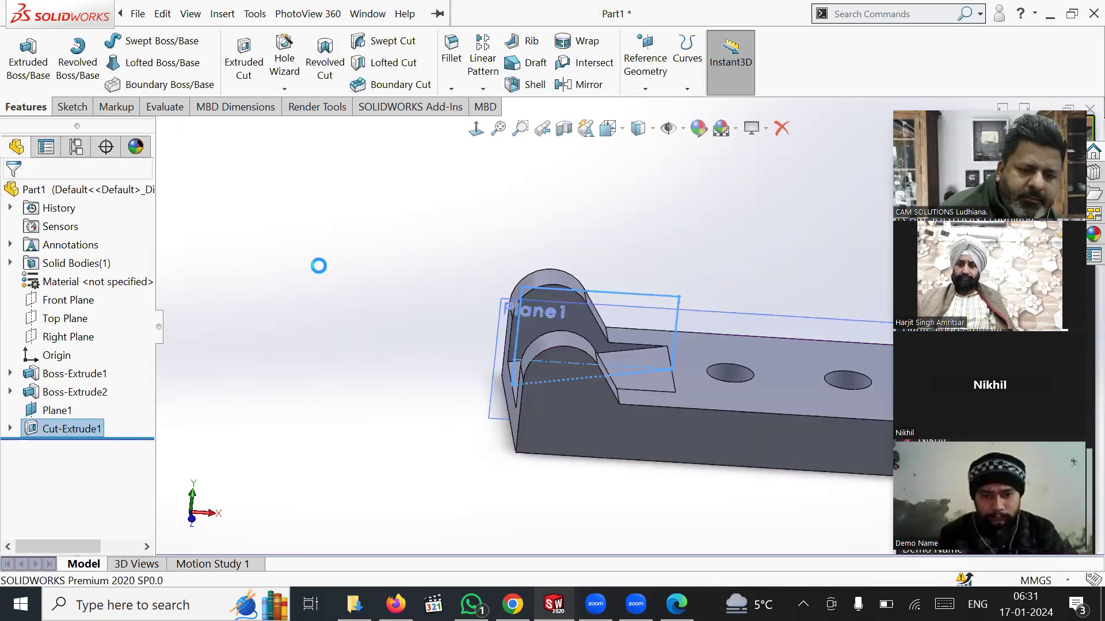
Hide the reference plane that runs lengthwise through the middle of the part.
{"action": "mouse_move", "coordinate": [323, 280]}
{"action": "middle_mouse_down"}
{"action": "mouse_move", "coordinate": [310, 409]}
{"action": "mouse_move", "coordinate": [291, 316]}
{"action": "mouse_move", "coordinate": [315, 288]}
{"action": "middle_mouse_up"}
{"action": "scroll", "coordinate": [314, 281], "scroll_direction": "up", "scroll_amount": 2}
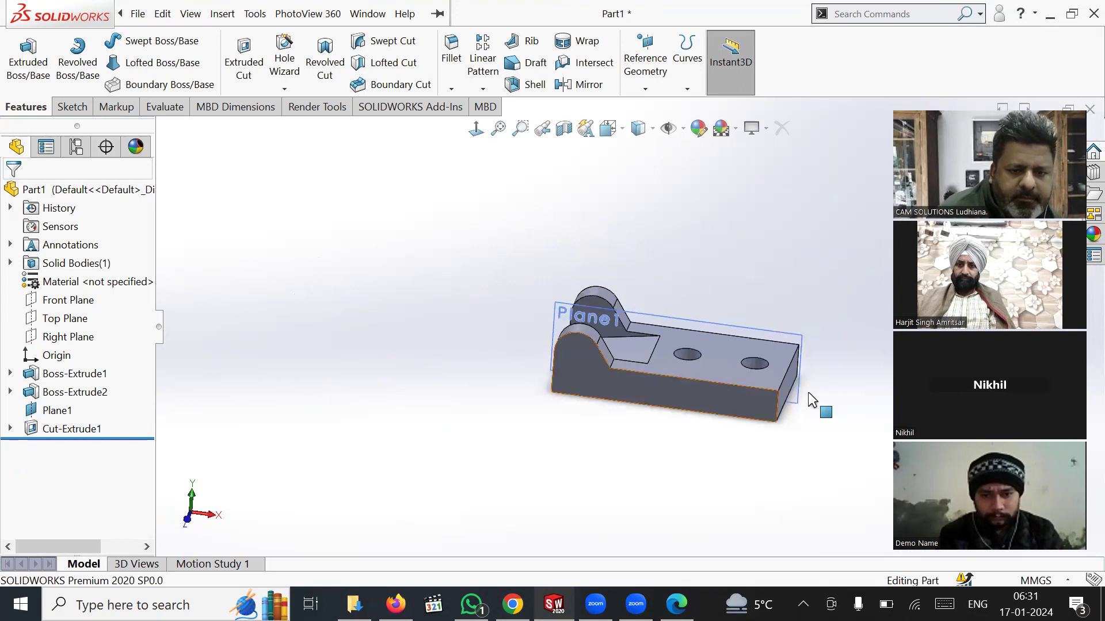
{"action": "scroll", "coordinate": [821, 298], "scroll_direction": "down", "scroll_amount": 3}
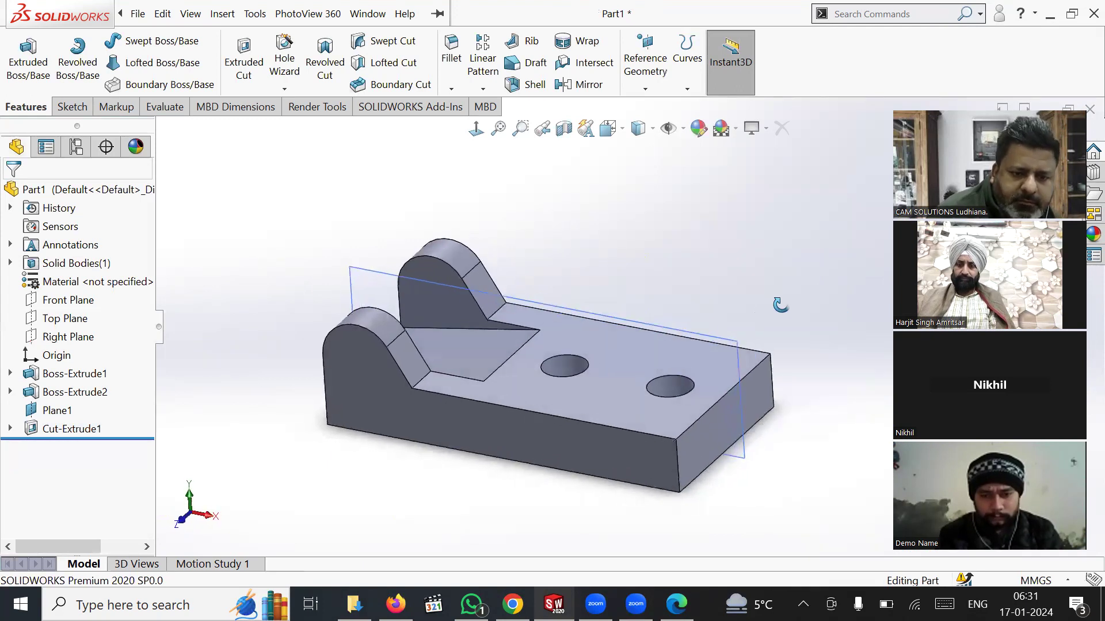
{"action": "left_click", "coordinate": [746, 340]}
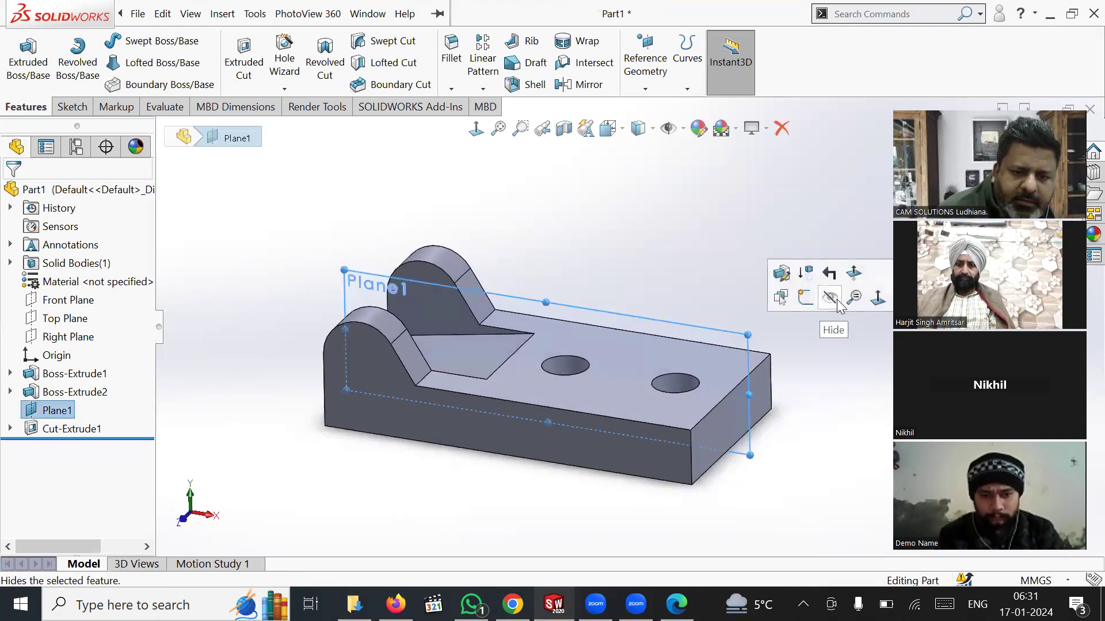
{"action": "left_click", "coordinate": [839, 300]}
{"action": "middle_click_drag", "start_coordinate": [740, 310], "coordinate": [723, 378]}
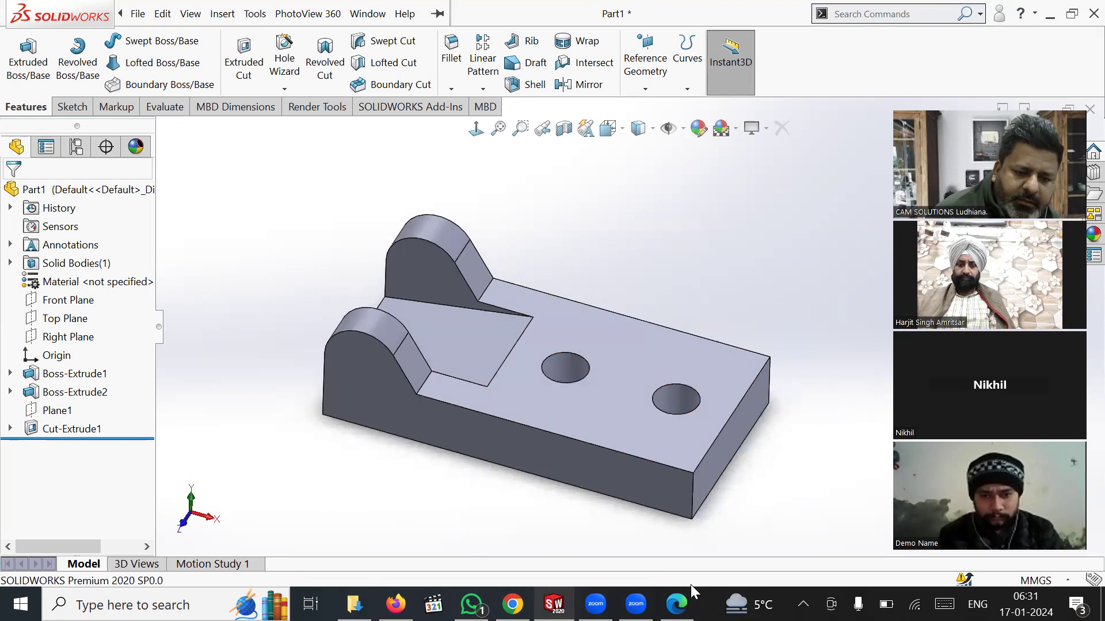
Consult the PDF drawing's views, then start an Extruded Cut sketch on the plate's flat top face, viewed normal to it.
{"action": "left_click", "coordinate": [677, 604]}
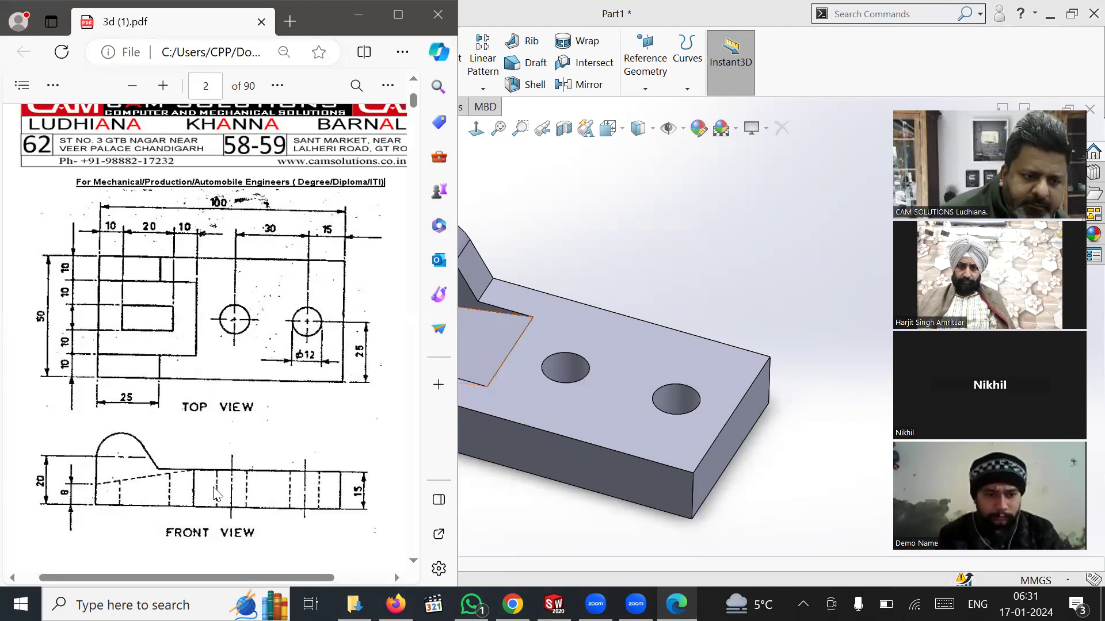
{"action": "left_click", "coordinate": [537, 517]}
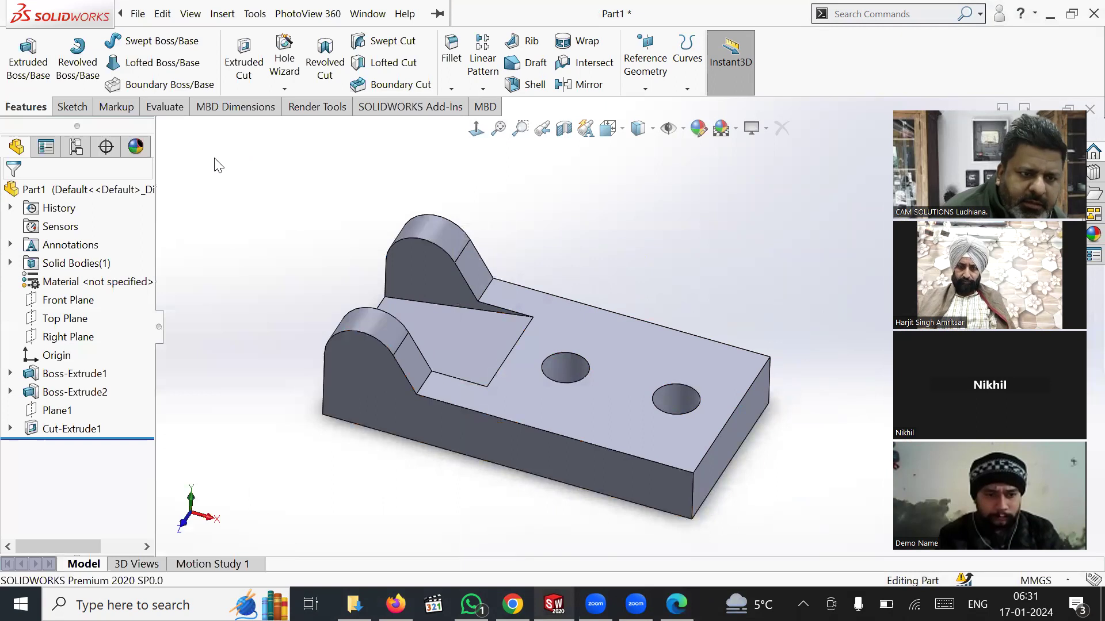
{"action": "left_click", "coordinate": [244, 63]}
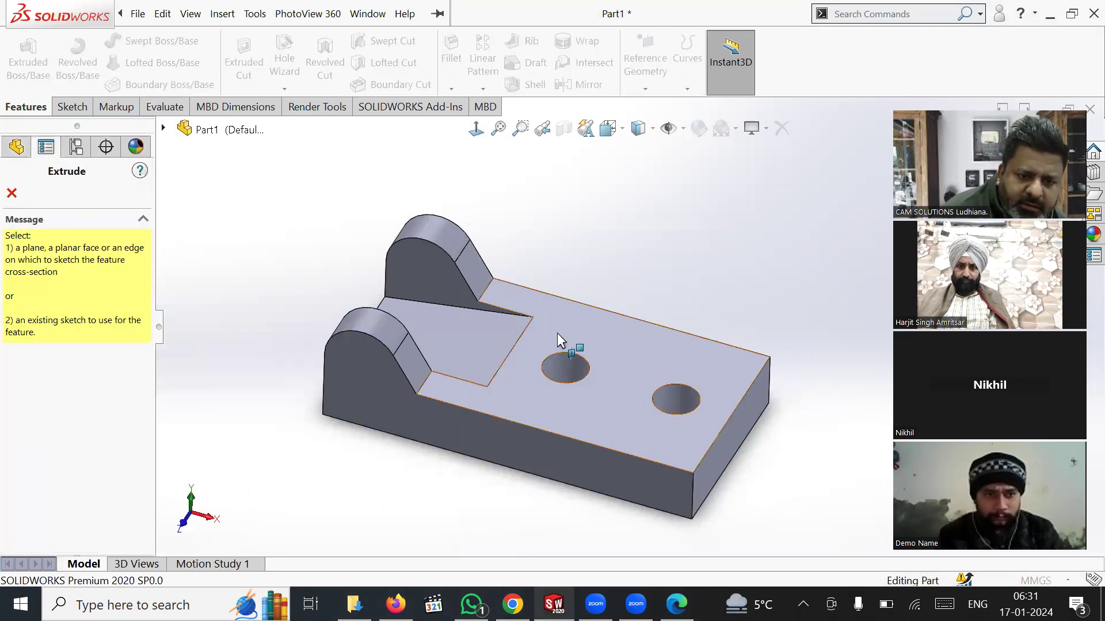
{"action": "middle_click_drag", "start_coordinate": [493, 511], "coordinate": [498, 251]}
{"action": "middle_click_drag", "start_coordinate": [563, 265], "coordinate": [547, 415]}
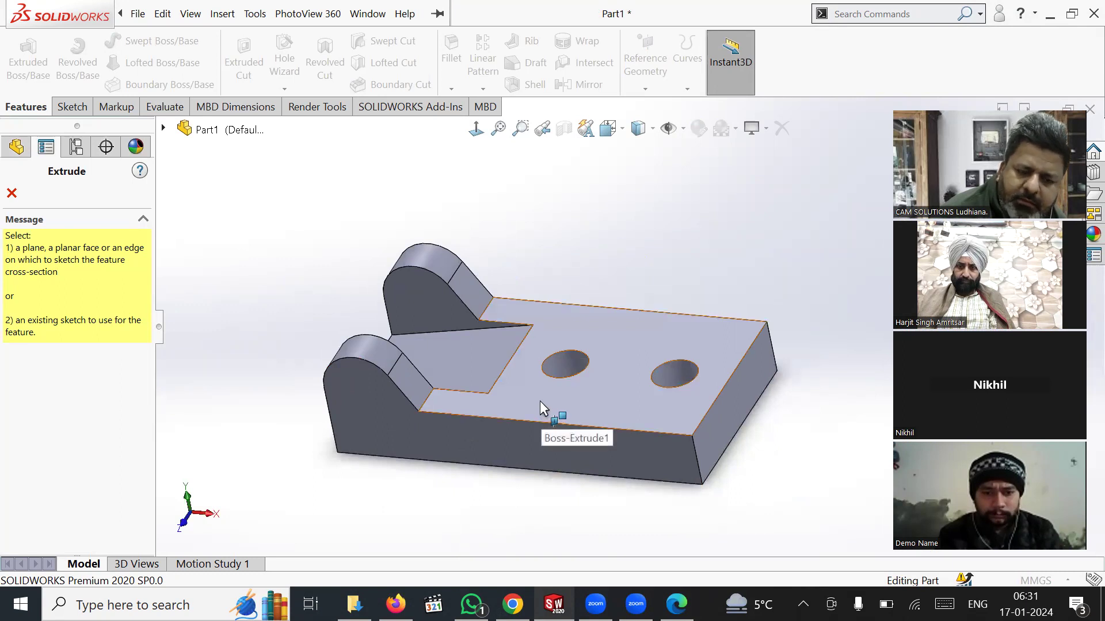
{"action": "left_click", "coordinate": [540, 401]}
{"action": "left_click", "coordinate": [475, 128]}
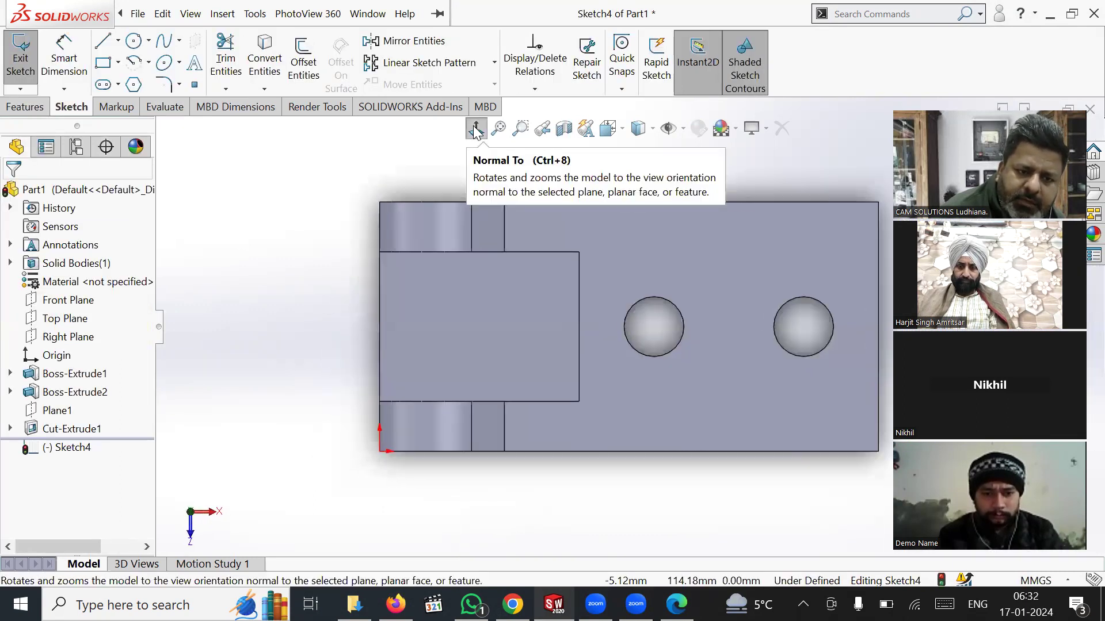
Sketch a corner rectangle inside the sloped cut, about 9 mm from the plate's end and 12 mm below the cut's upper edge.
{"action": "left_click", "coordinate": [111, 69]}
{"action": "left_click", "coordinate": [425, 310]}
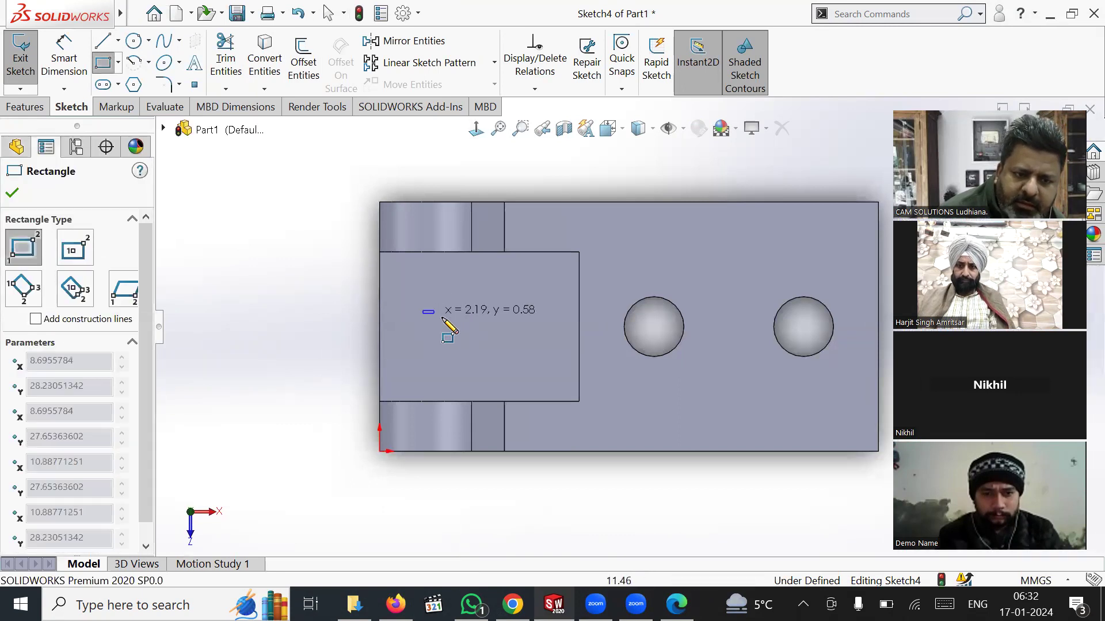
{"action": "left_click", "coordinate": [508, 349]}
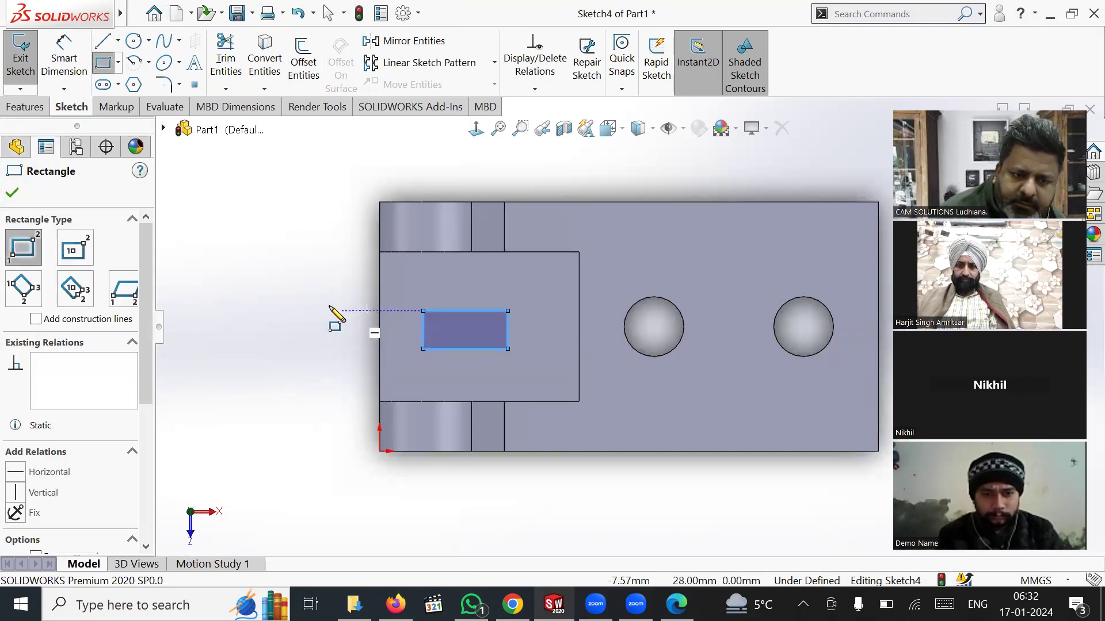
{"action": "right_click", "coordinate": [236, 245]}
{"action": "left_click", "coordinate": [266, 256]}
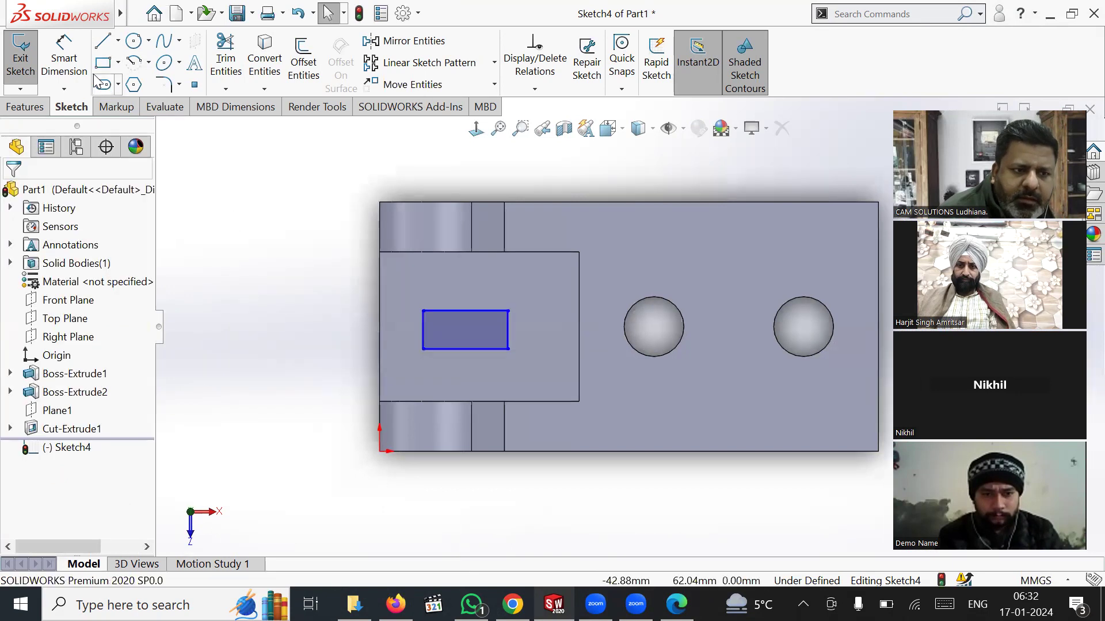
Dimension the rectangle's upper edge 10 mm from the upper long edge of the sloped cut.
{"action": "right_click_drag", "start_coordinate": [266, 256], "coordinate": [257, 207]}
{"action": "left_click", "coordinate": [432, 251]}
{"action": "left_click", "coordinate": [445, 311]}
{"action": "left_click", "coordinate": [327, 275]}
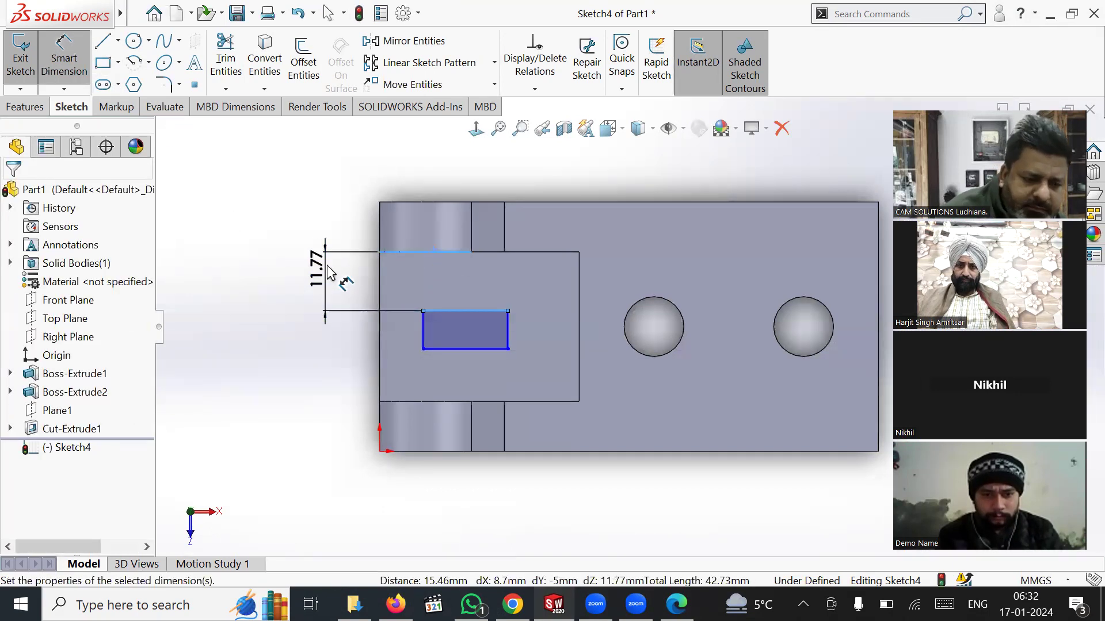
{"action": "type", "text": "10"}
{"action": "key", "text": "Return"}
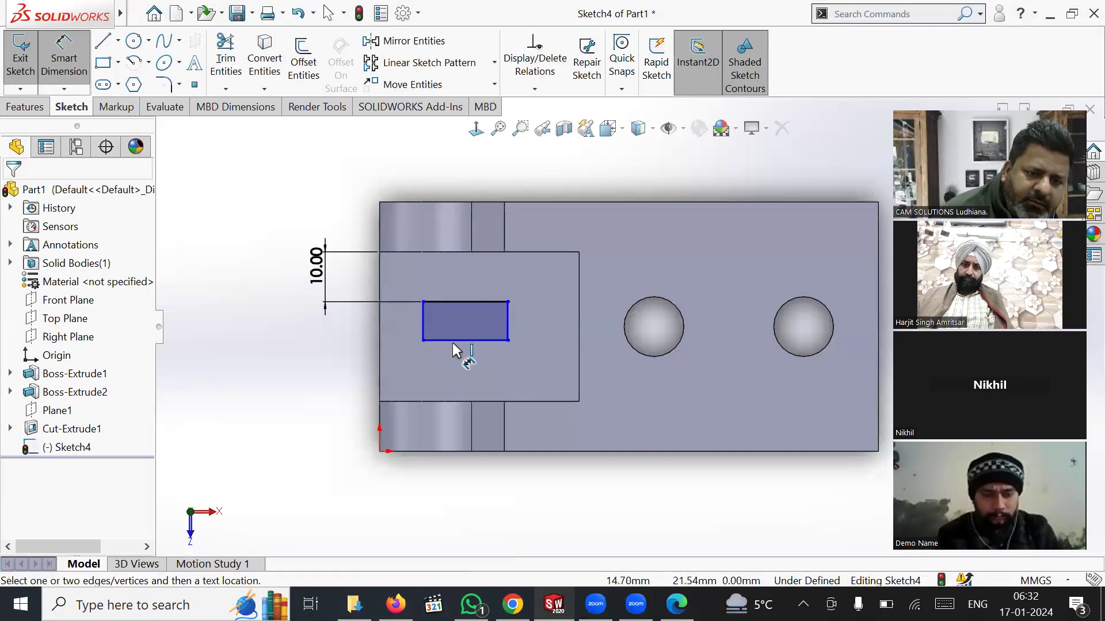
Dimension the rectangle's lower edge 10 mm from the lower long edge of the sloped cut.
{"action": "left_click", "coordinate": [451, 340]}
{"action": "left_click", "coordinate": [438, 401]}
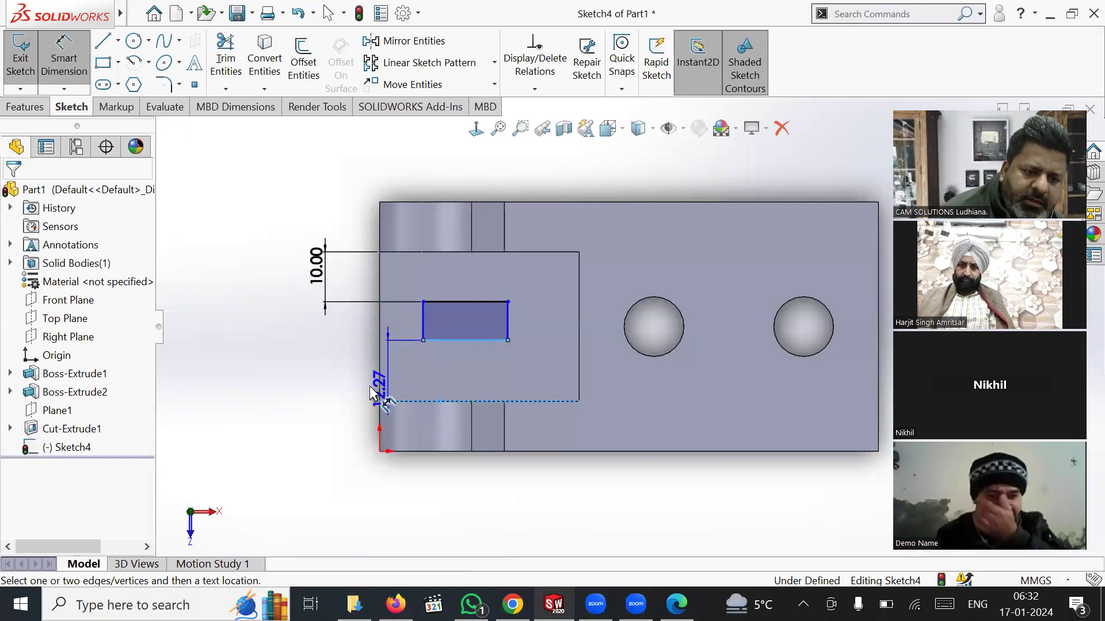
{"action": "left_click", "coordinate": [362, 387]}
{"action": "type", "text": "10"}
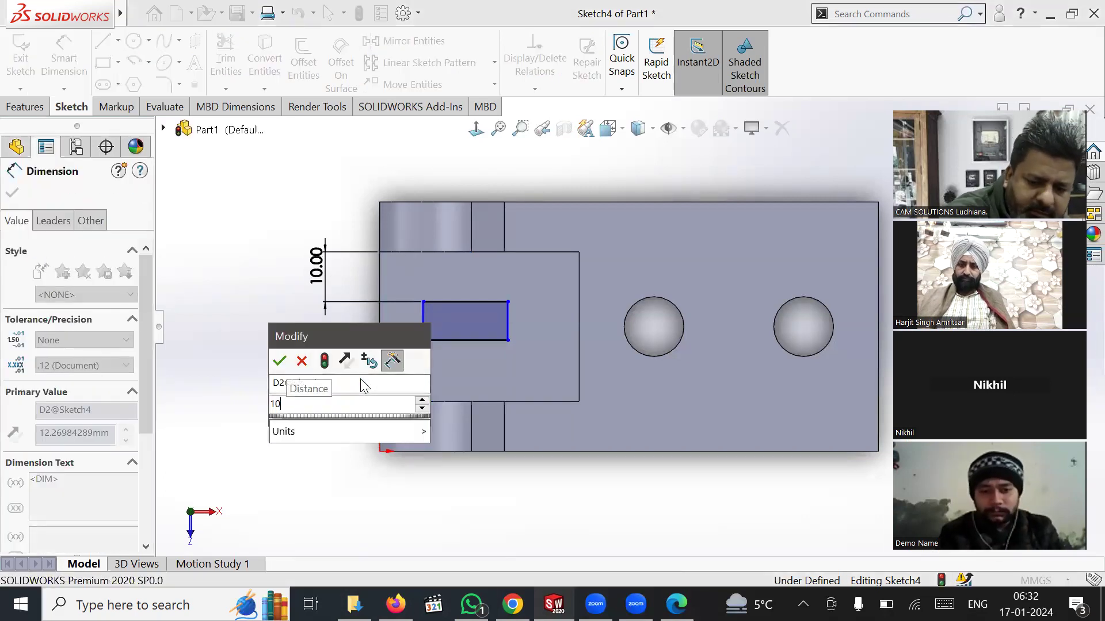
{"action": "key", "text": "Return"}
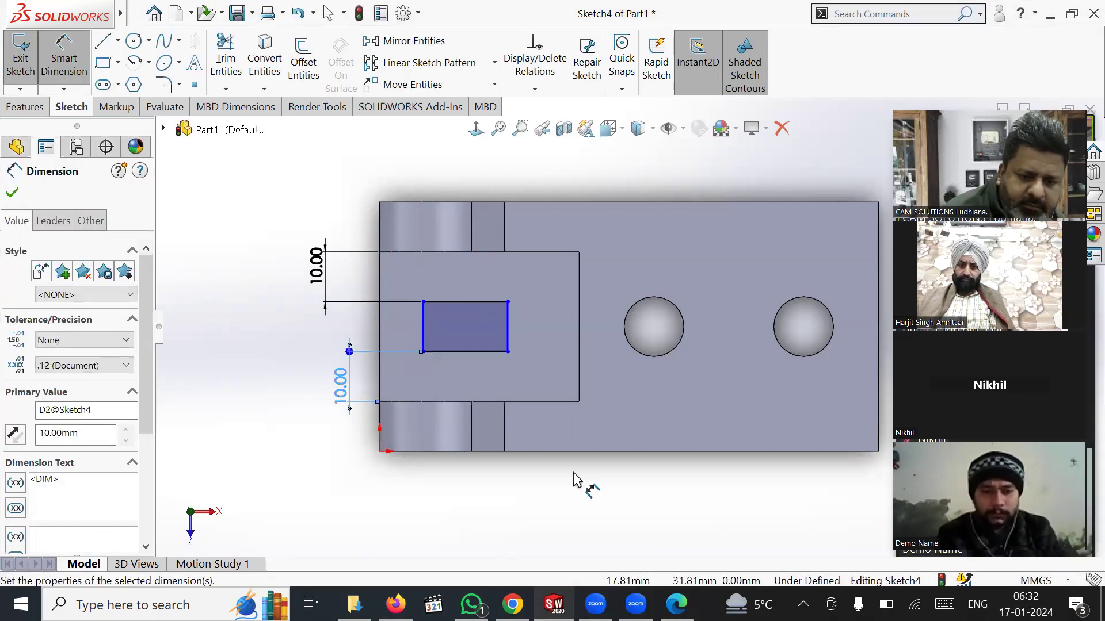
Check the top view in the PDF drawing and dimension the rectangle's outer short side 10 mm from the plate's end edge.
{"action": "left_click", "coordinate": [677, 604]}
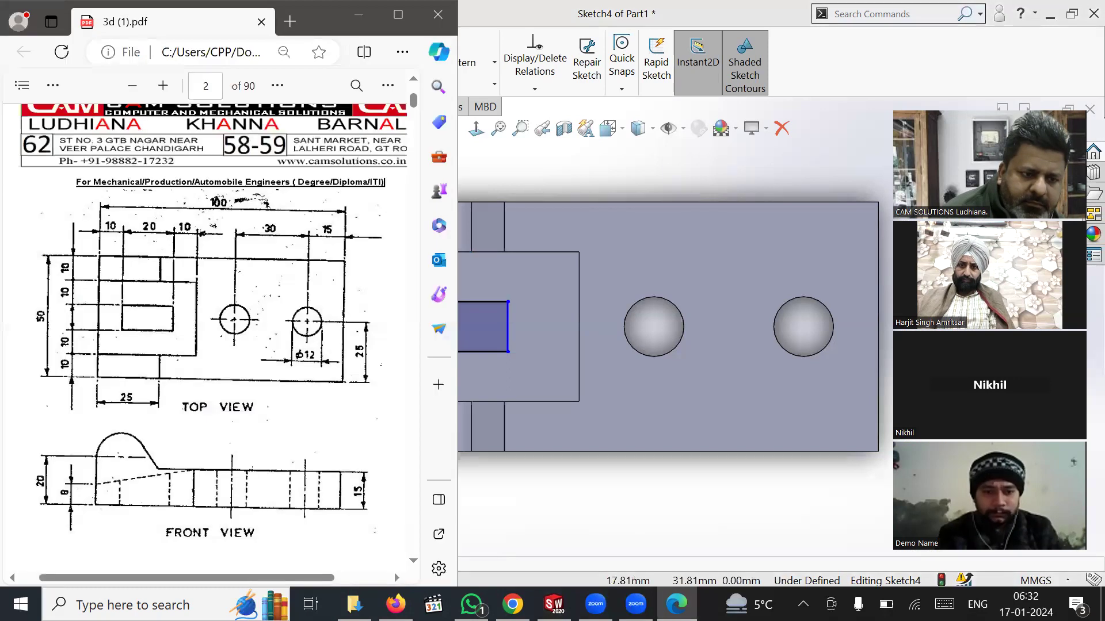
{"action": "key", "text": "alt+Tab"}
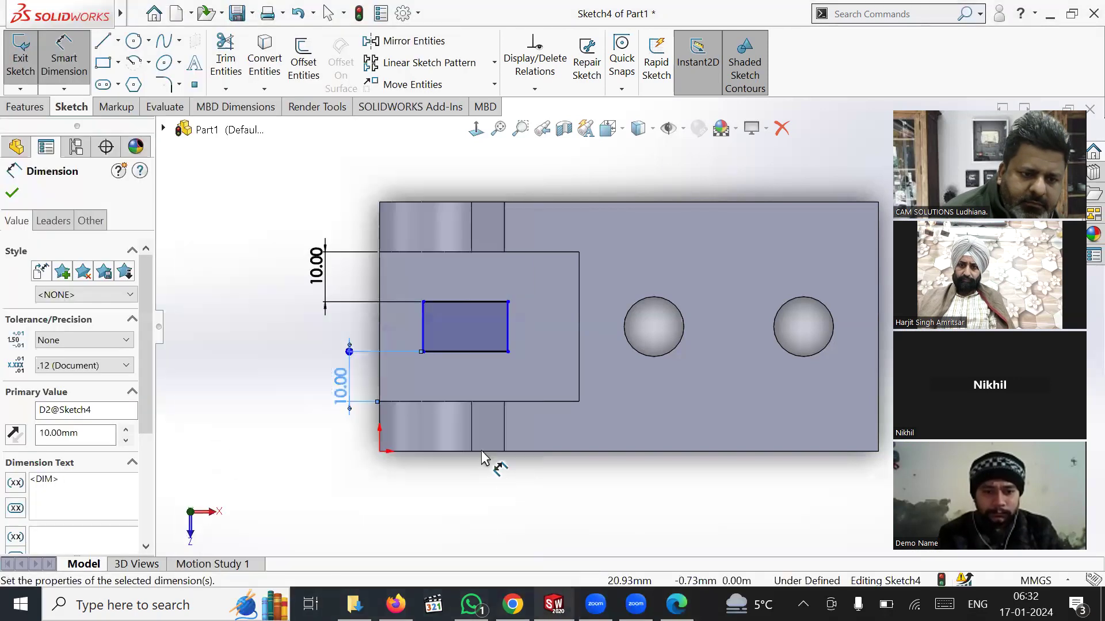
{"action": "left_click", "coordinate": [380, 368]}
{"action": "left_click", "coordinate": [423, 329]}
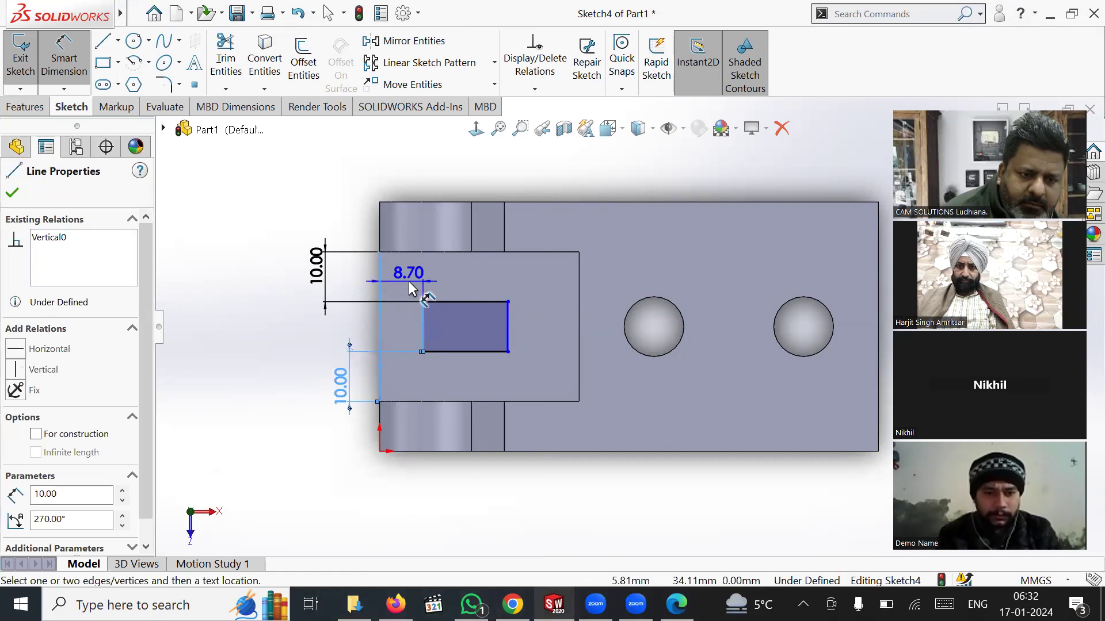
{"action": "left_click", "coordinate": [408, 281]}
{"action": "type", "text": "10"}
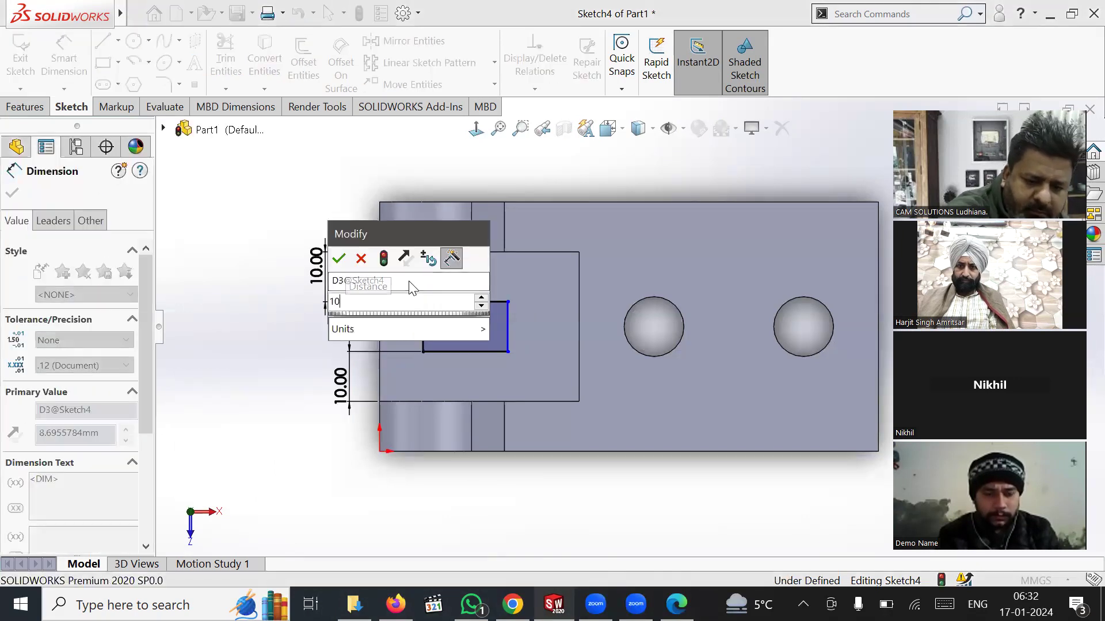
{"action": "key", "text": "Return"}
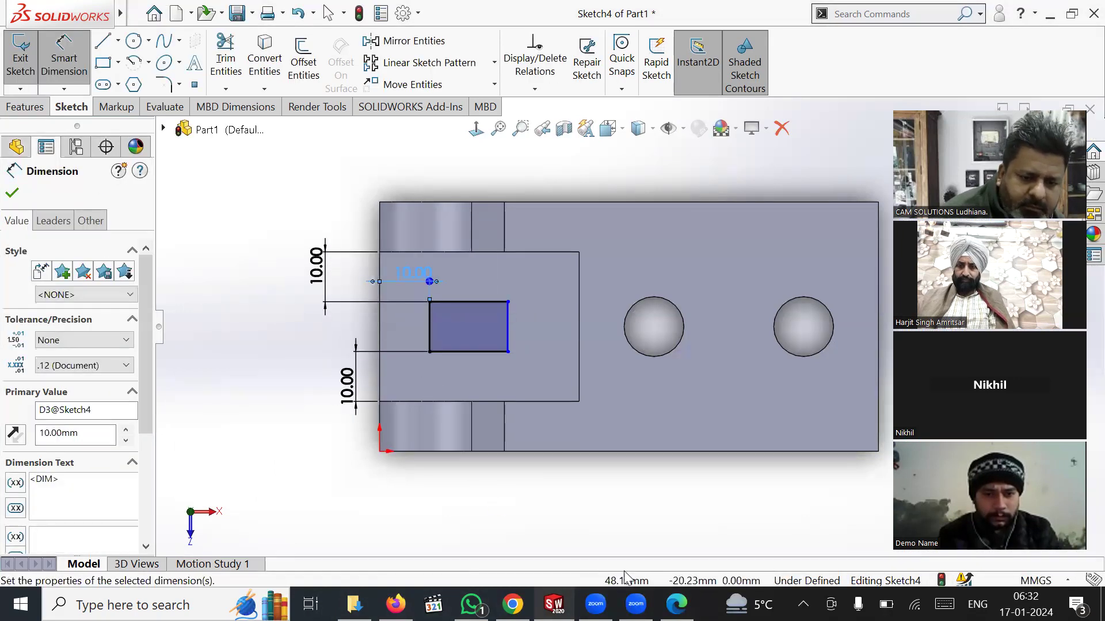
Check the drawing, dimension the rectangle's inner short side 10 mm from the sloped cut's inner edge, and reposition the outer-side dimension text.
{"action": "left_click", "coordinate": [676, 605]}
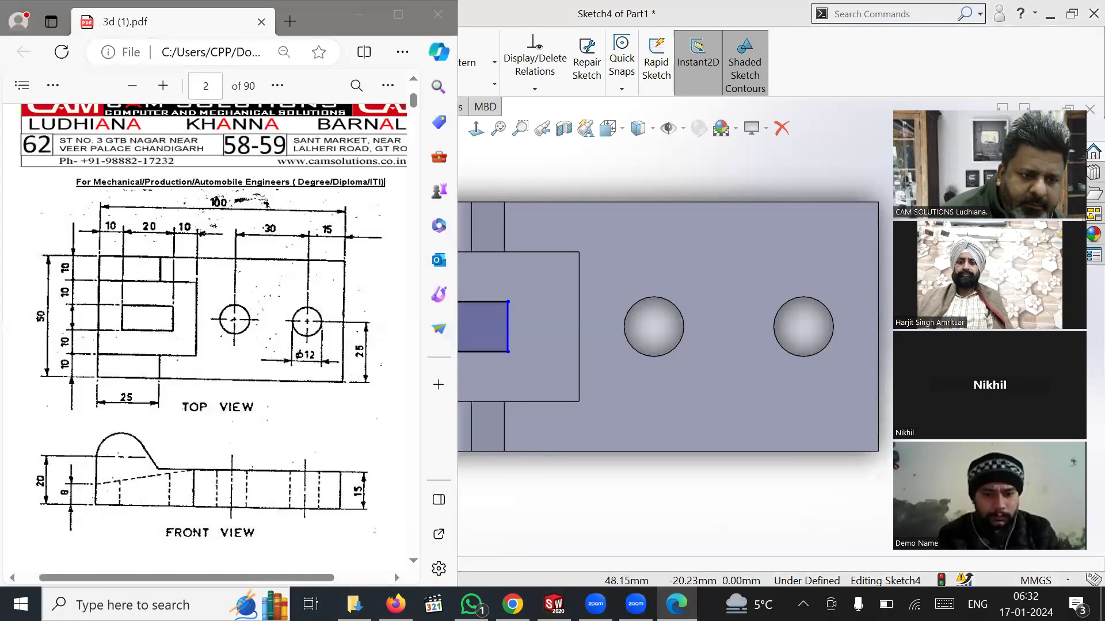
{"action": "left_click", "coordinate": [677, 604]}
{"action": "left_click", "coordinate": [509, 336]}
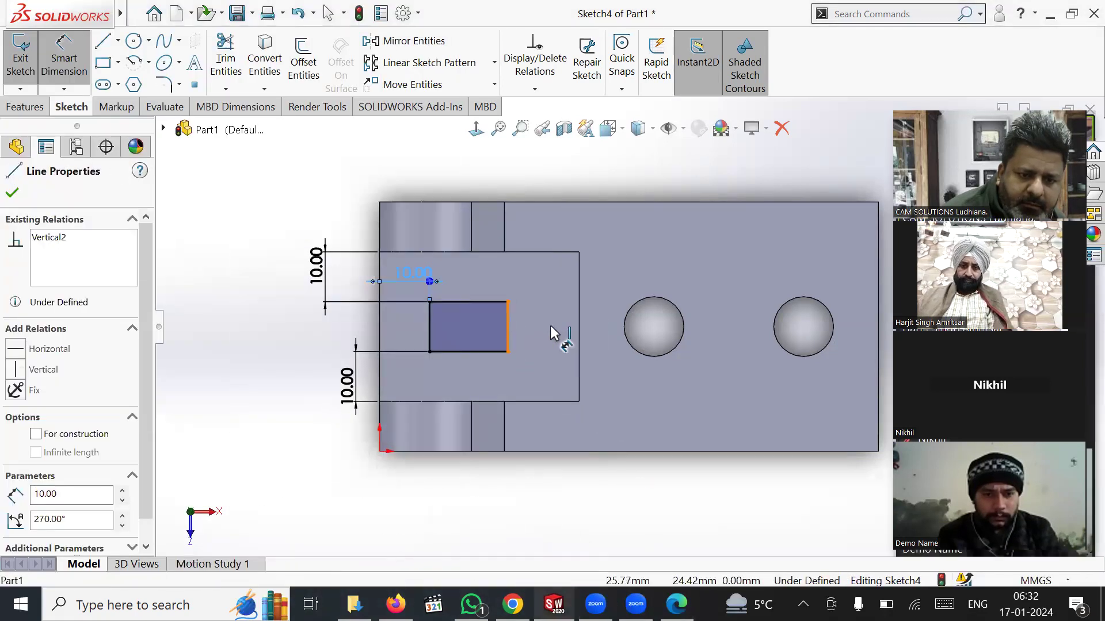
{"action": "left_click", "coordinate": [579, 323]}
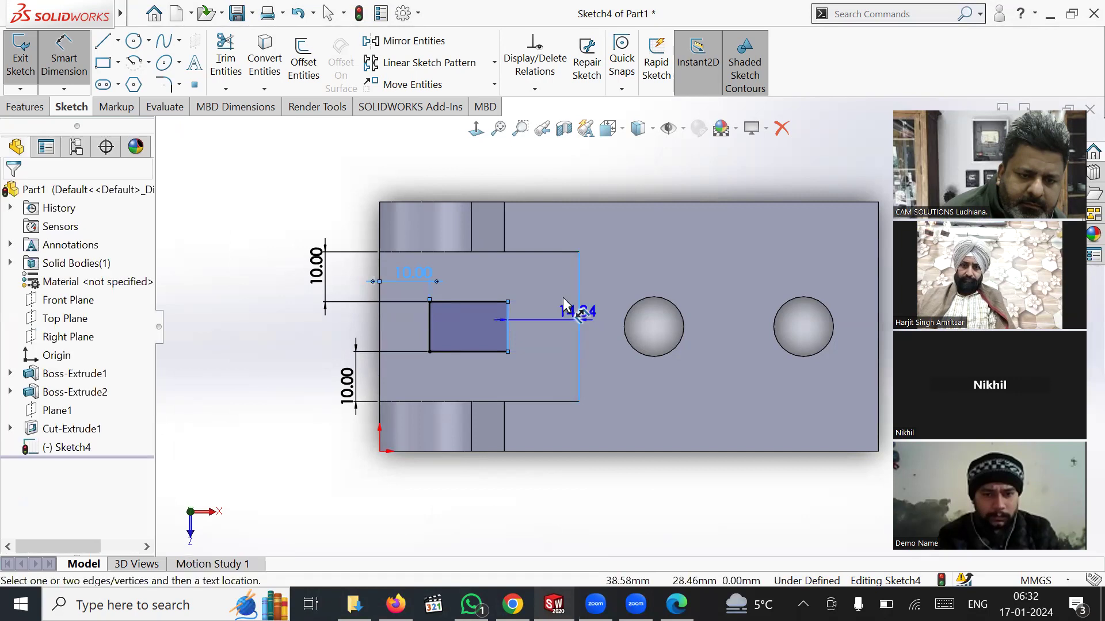
{"action": "left_click", "coordinate": [556, 181]}
{"action": "type", "text": "10"}
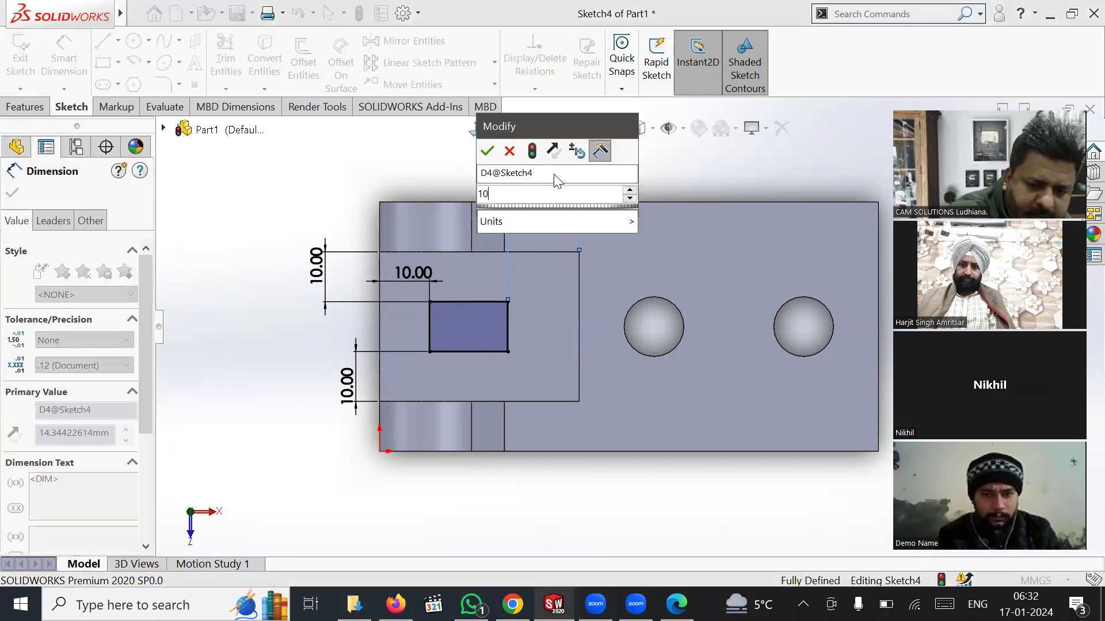
{"action": "key", "text": "Return"}
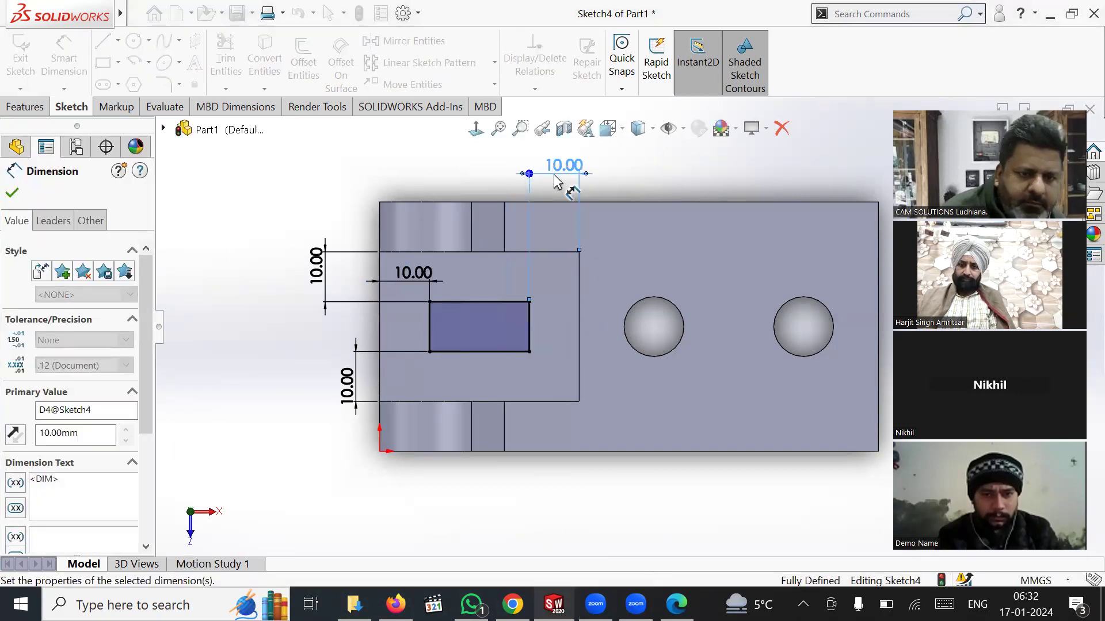
{"action": "right_click", "coordinate": [247, 314]}
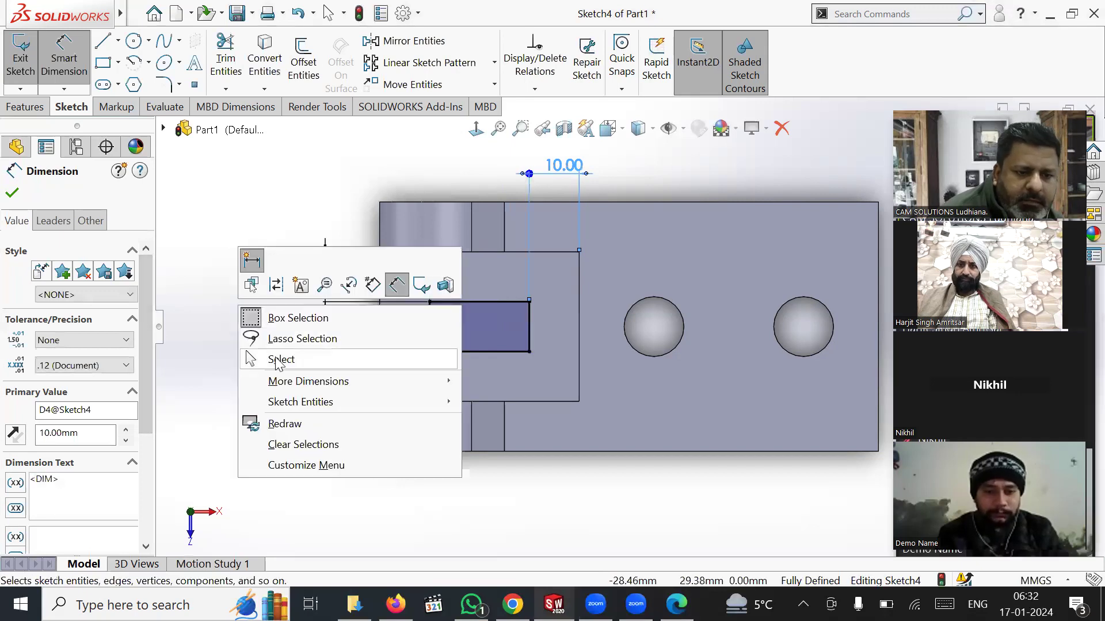
{"action": "left_click", "coordinate": [270, 359]}
{"action": "left_click_drag", "start_coordinate": [406, 280], "coordinate": [395, 284]}
{"action": "left_click", "coordinate": [229, 400]}
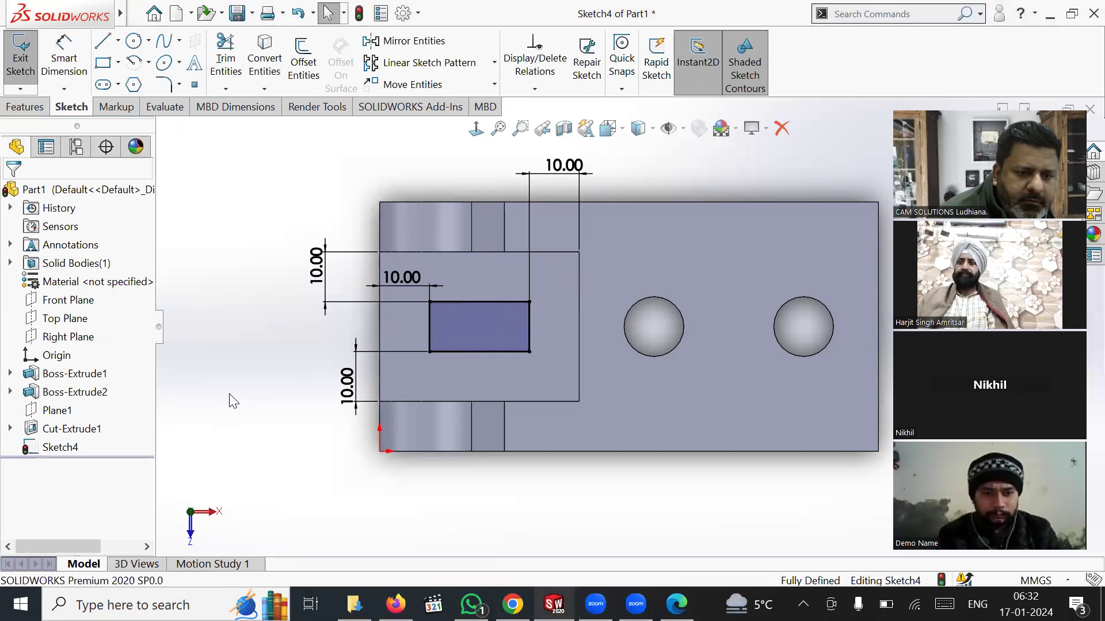
Set the document's dimension font to Century Gothic Bold with a height of 14 points.
{"action": "key", "text": "f"}
{"action": "scroll", "coordinate": [725, 241], "scroll_direction": "down", "scroll_amount": 2}
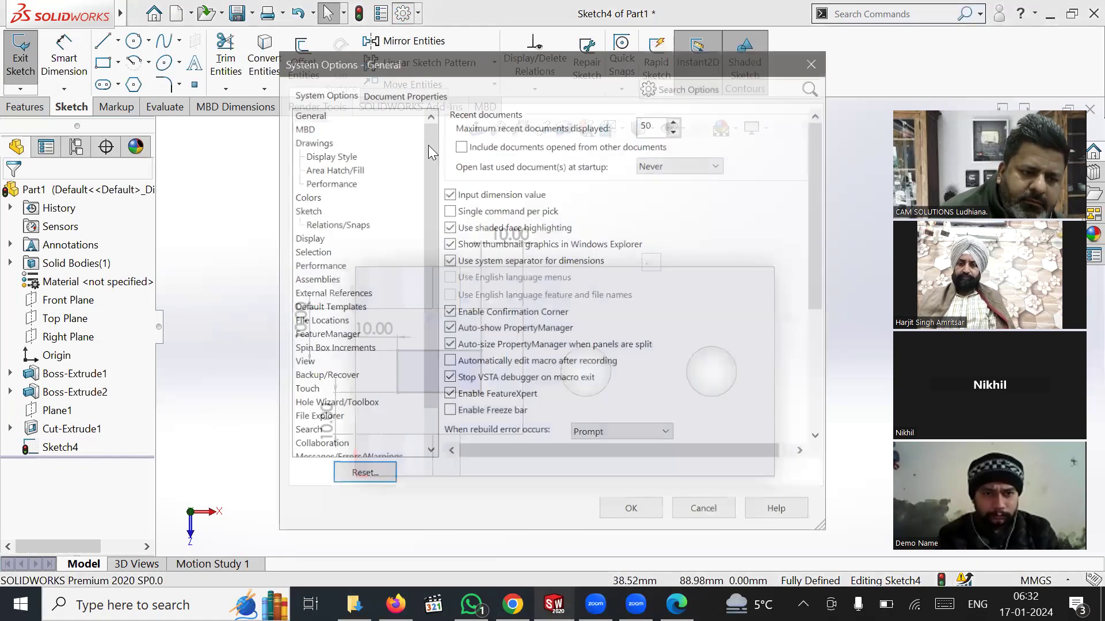
{"action": "left_click", "coordinate": [306, 211]}
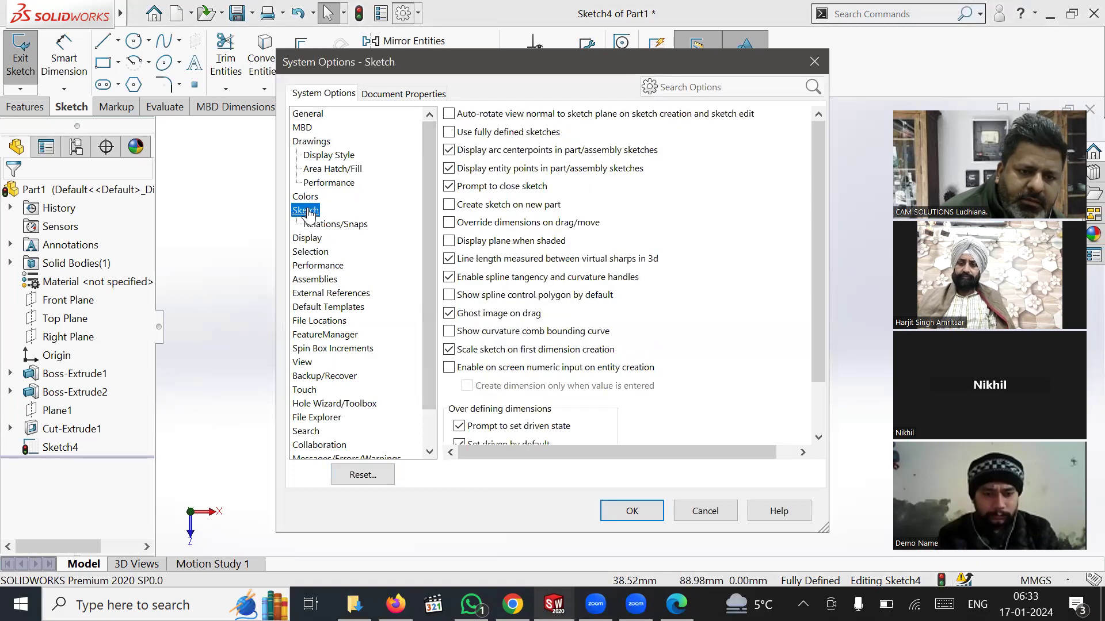
{"action": "left_click", "coordinate": [312, 143]}
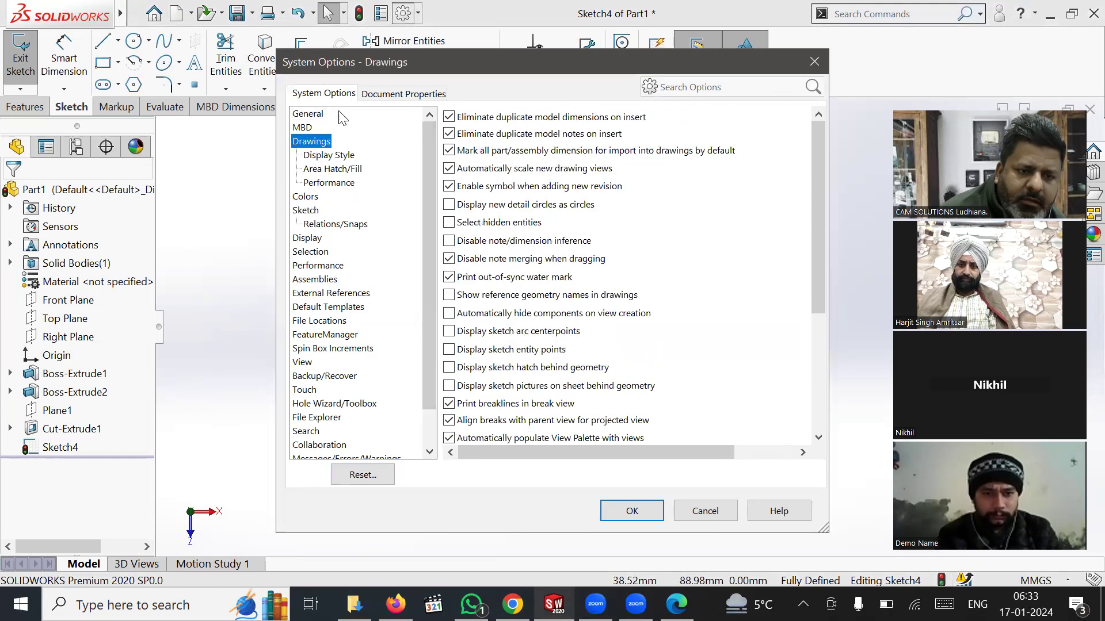
{"action": "left_click", "coordinate": [389, 96]}
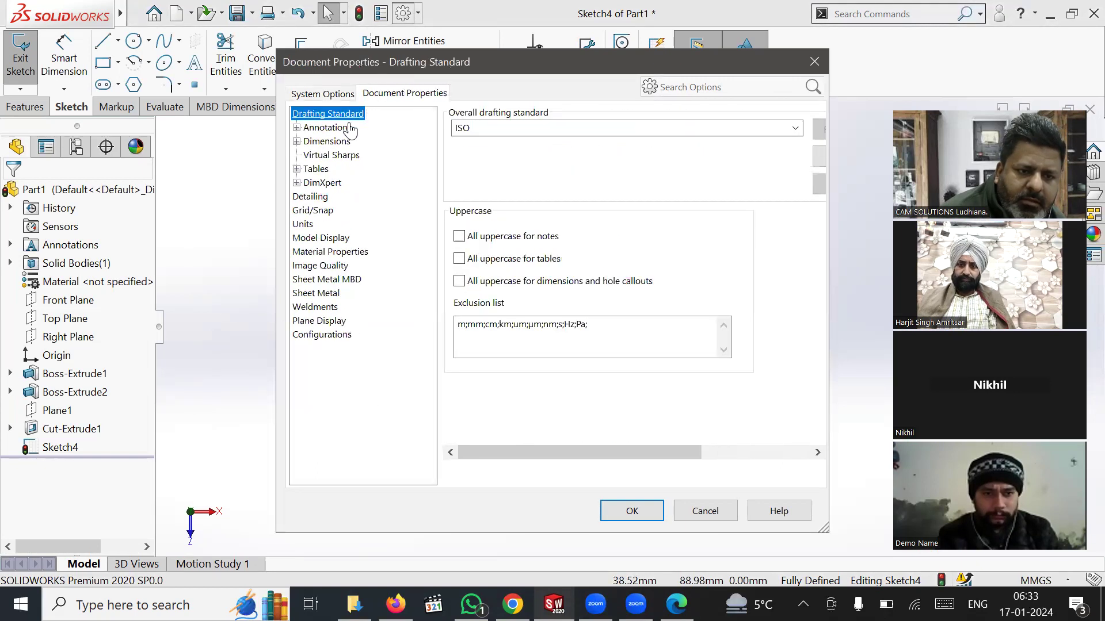
{"action": "left_click", "coordinate": [326, 142]}
{"action": "left_click", "coordinate": [478, 181]}
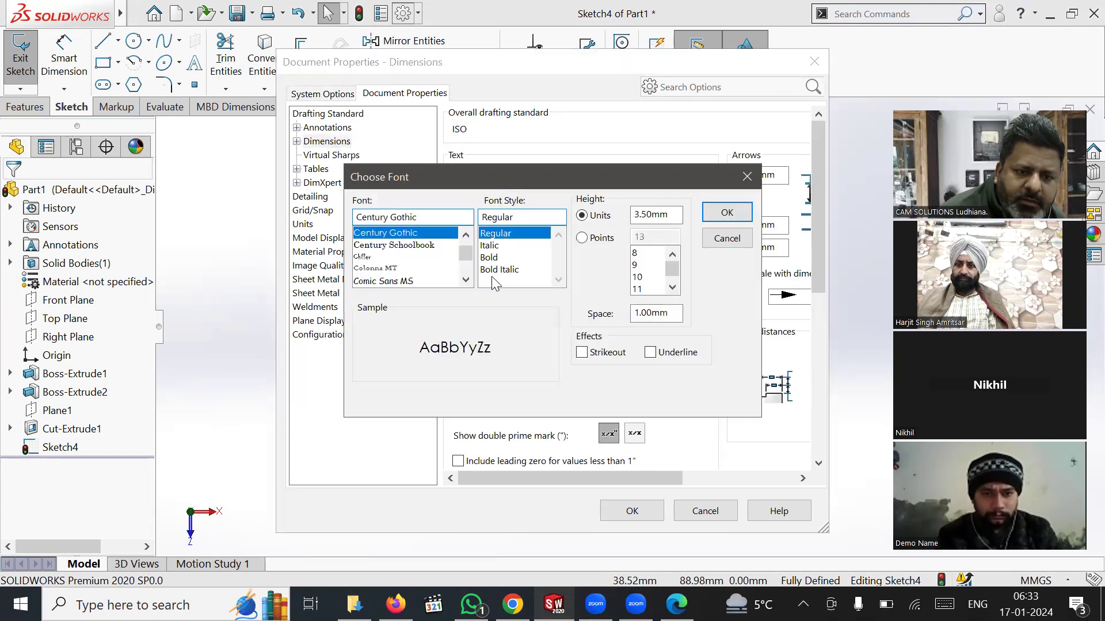
{"action": "left_click", "coordinate": [491, 257]}
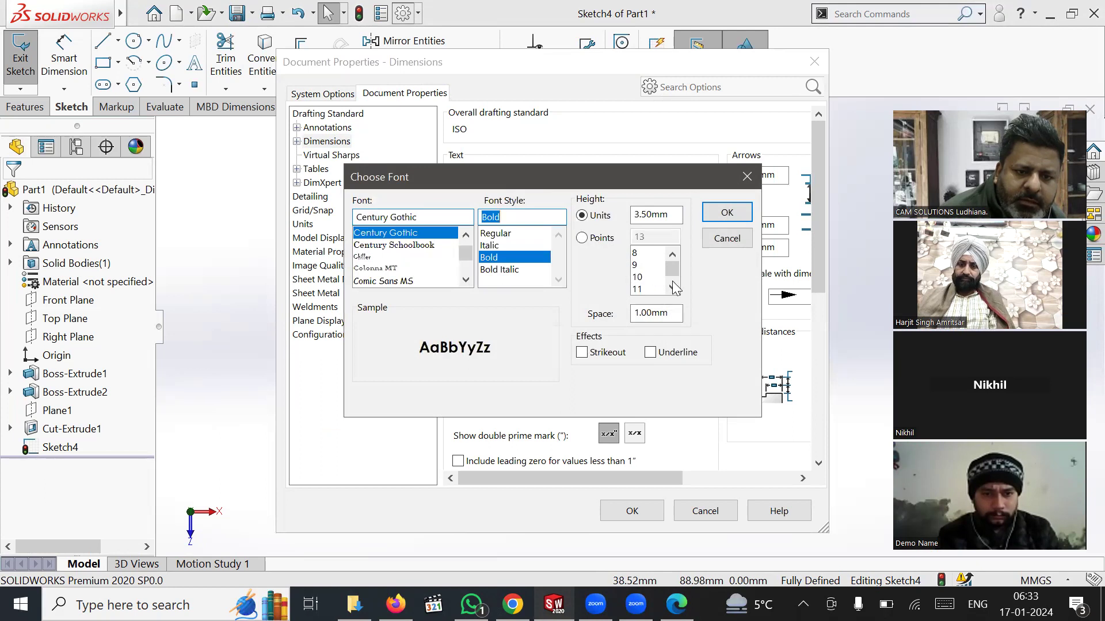
{"action": "left_click", "coordinate": [591, 240]}
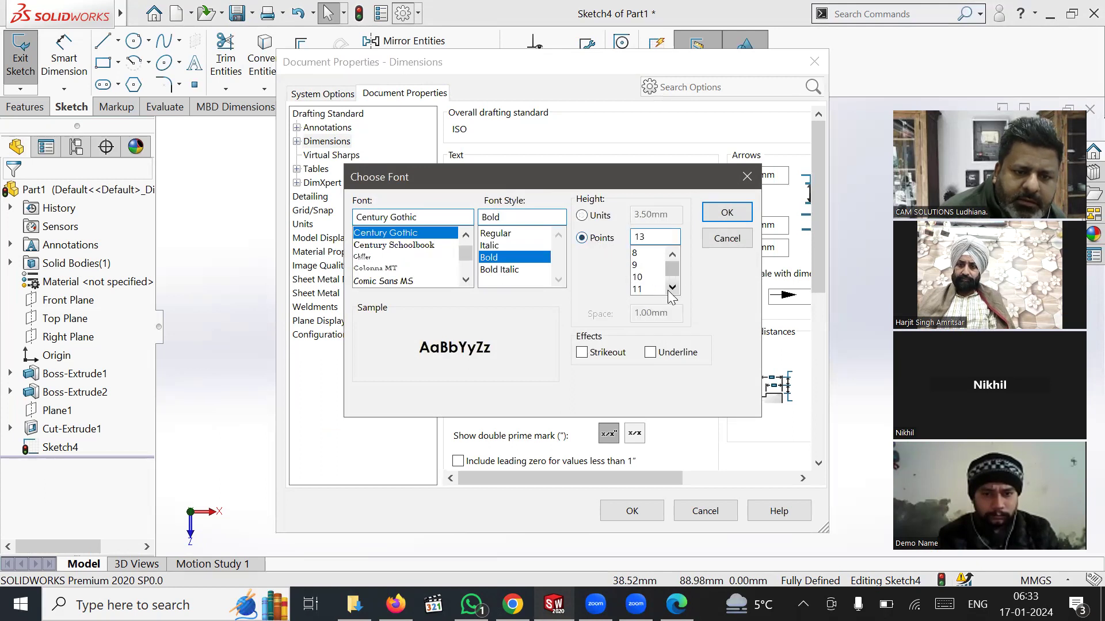
{"action": "left_click", "coordinate": [673, 288]}
{"action": "left_click", "coordinate": [673, 287]}
{"action": "left_click", "coordinate": [644, 289]}
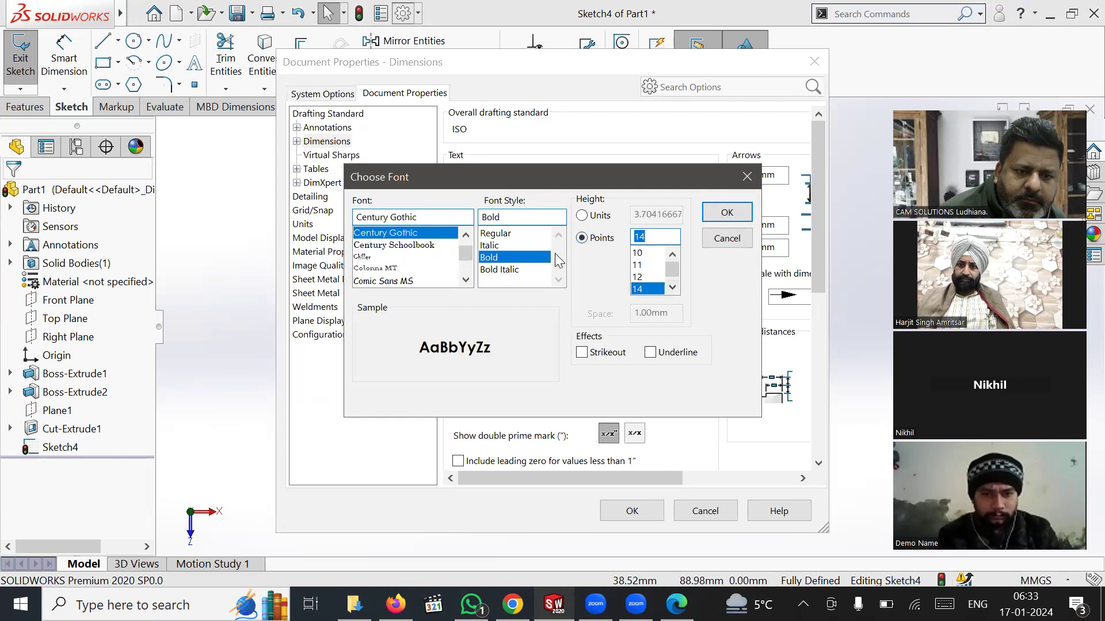
{"action": "left_click", "coordinate": [727, 213]}
Set the primary dimension precision to None, scale arrows with dimension height, and apply the document properties.
{"action": "left_click", "coordinate": [541, 284]}
{"action": "left_click", "coordinate": [531, 302]}
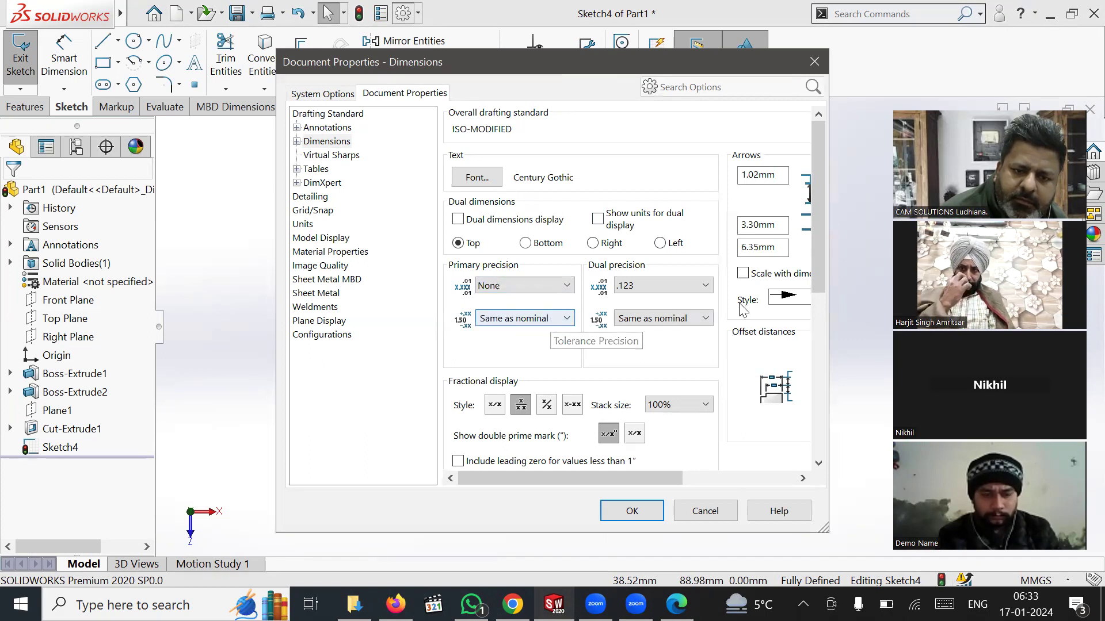
{"action": "left_click", "coordinate": [760, 276]}
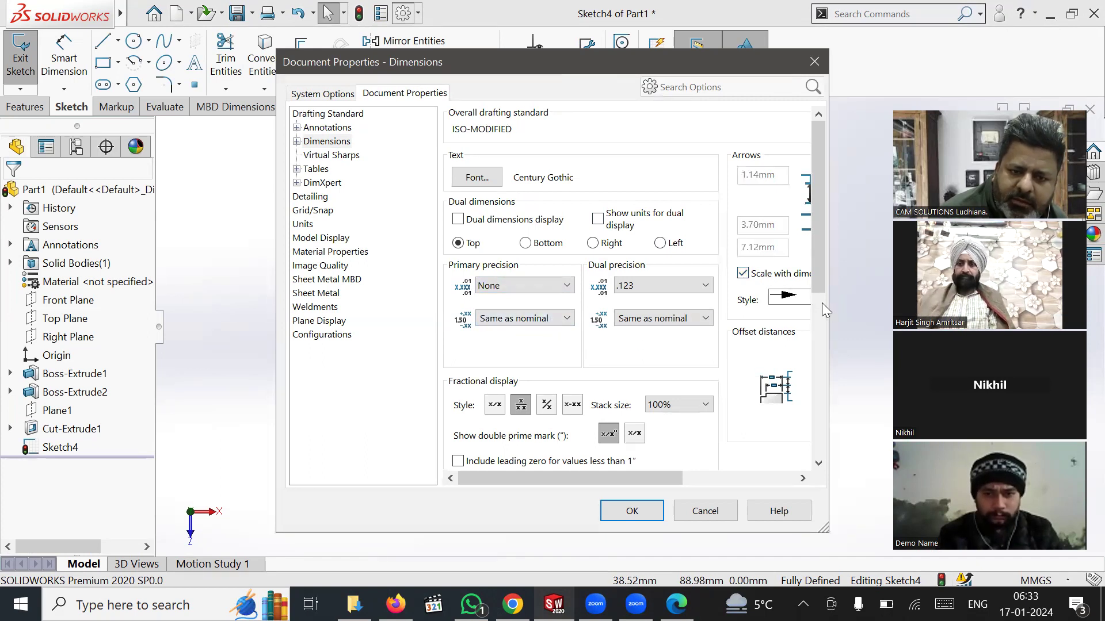
{"action": "left_click_drag", "start_coordinate": [829, 309], "coordinate": [915, 309]}
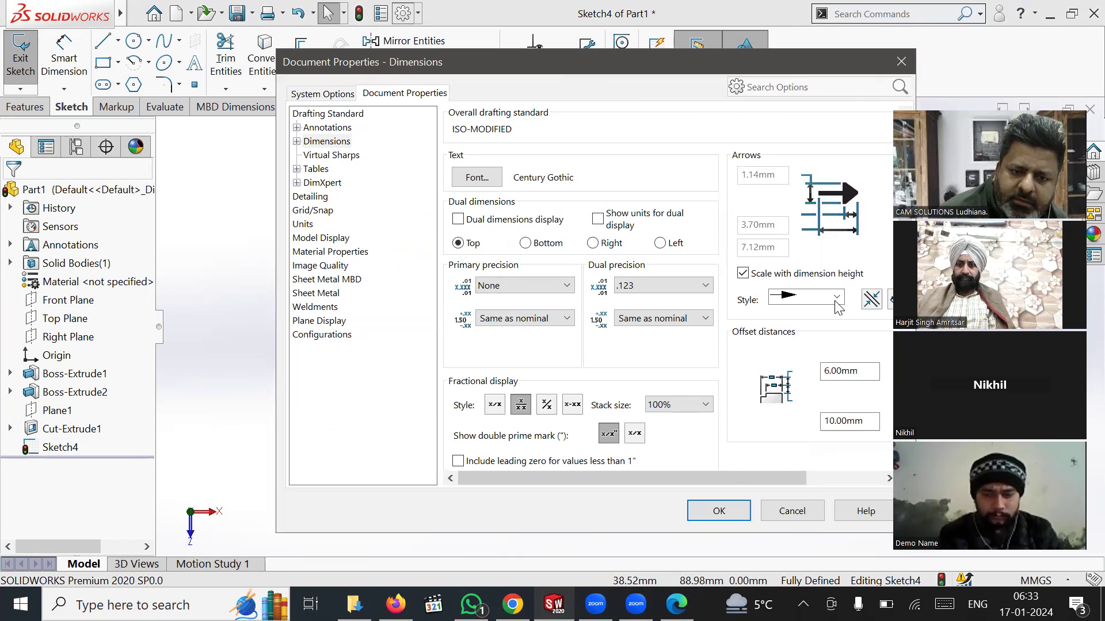
{"action": "left_click", "coordinate": [719, 511]}
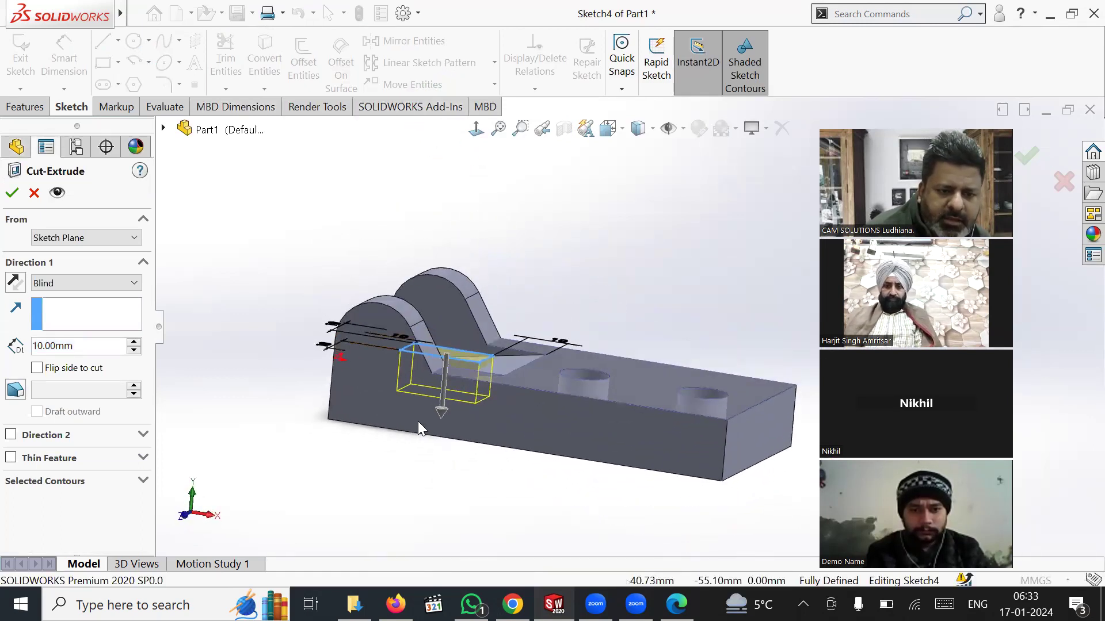
Cut the rectangular slot through the plate using the Through All end condition.
{"action": "left_click", "coordinate": [88, 282]}
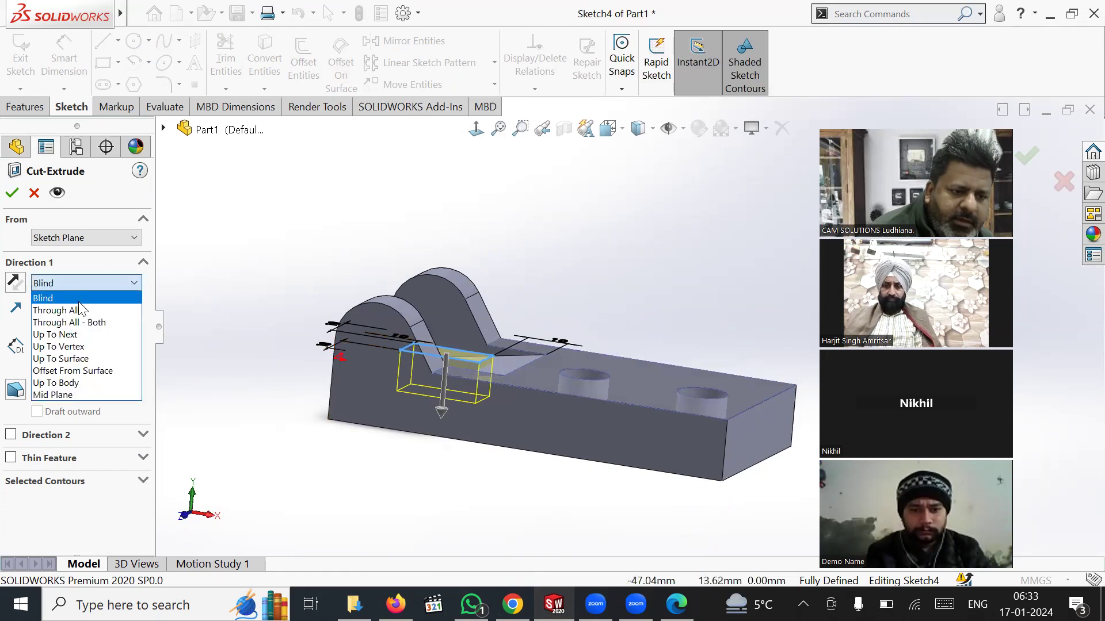
{"action": "left_click", "coordinate": [80, 311]}
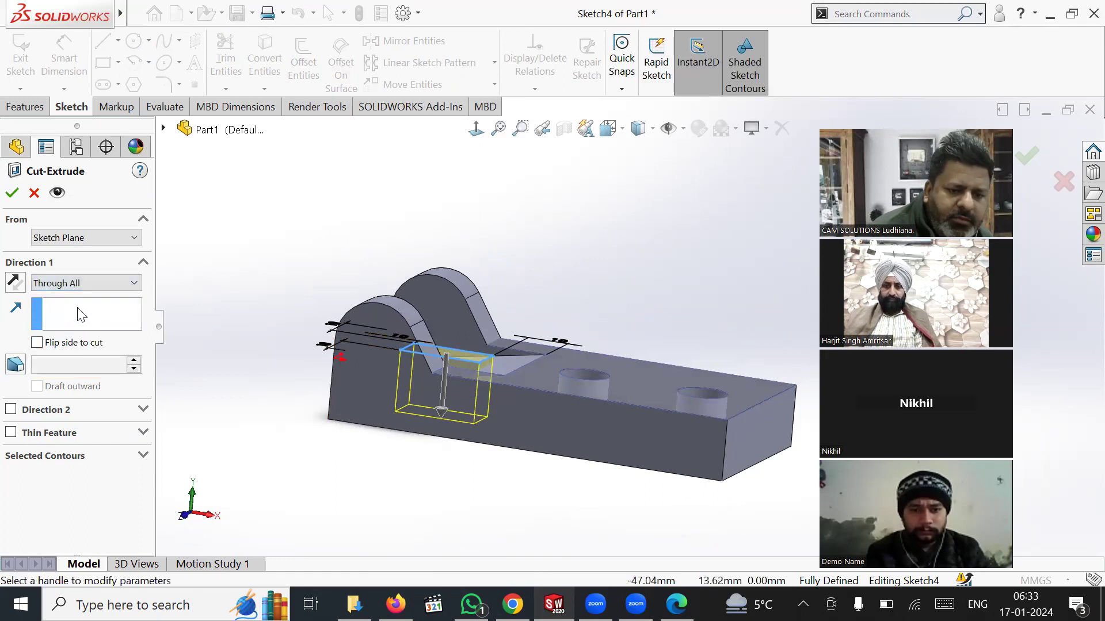
{"action": "left_click", "coordinate": [13, 194]}
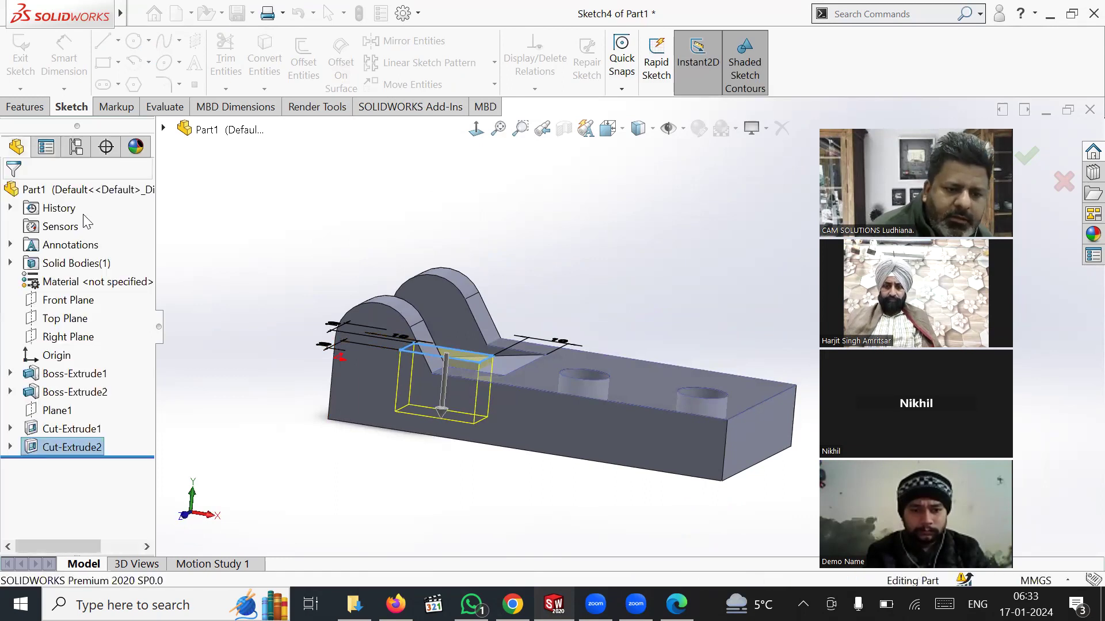
Inspect the finished slot and try Malleable Cast Iron as the part's material.
{"action": "middle_click_drag", "start_coordinate": [274, 287], "coordinate": [257, 353]}
{"action": "scroll", "coordinate": [254, 345], "scroll_direction": "down", "scroll_amount": 3}
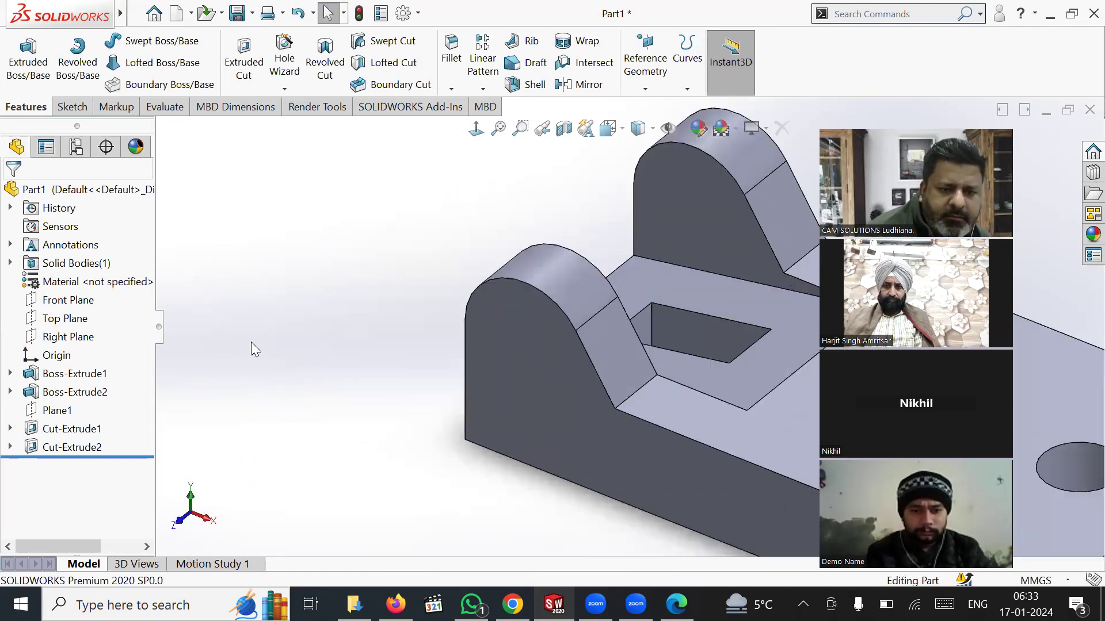
{"action": "scroll", "coordinate": [283, 344], "scroll_direction": "up", "scroll_amount": 5}
{"action": "scroll", "coordinate": [776, 331], "scroll_direction": "down", "scroll_amount": 5}
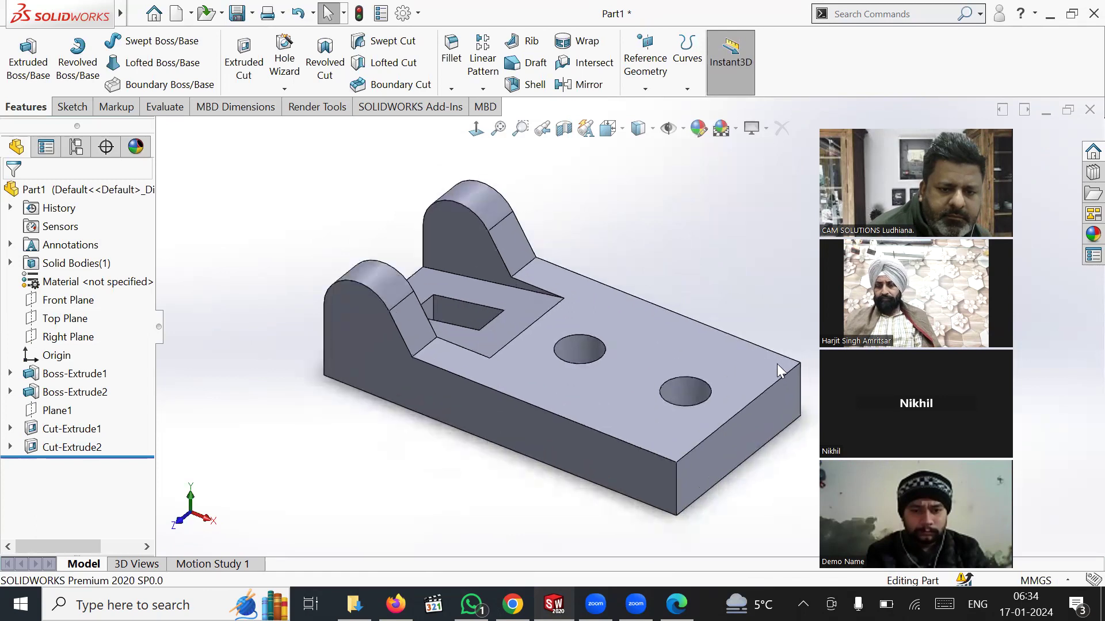
{"action": "scroll", "coordinate": [769, 318], "scroll_direction": "up", "scroll_amount": 1}
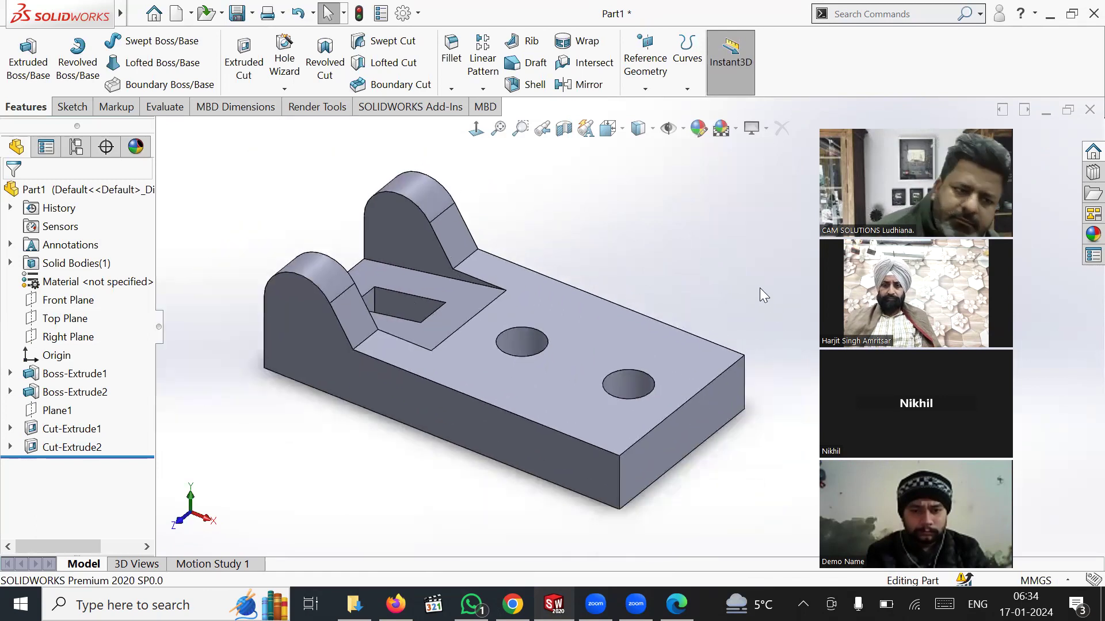
{"action": "right_click", "coordinate": [139, 282]}
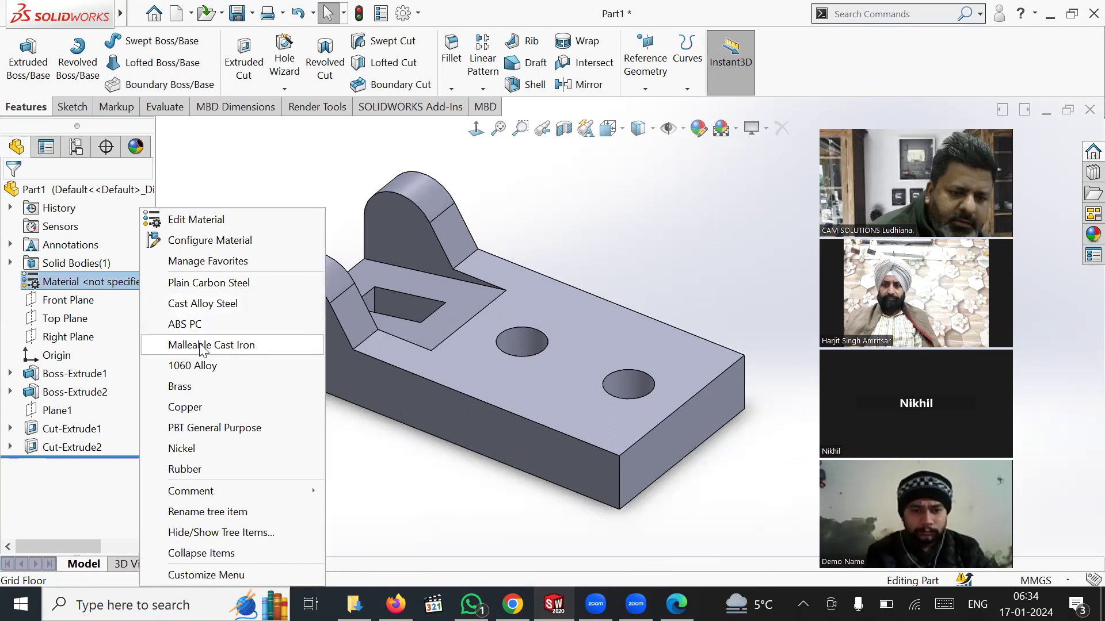
{"action": "left_click", "coordinate": [202, 345]}
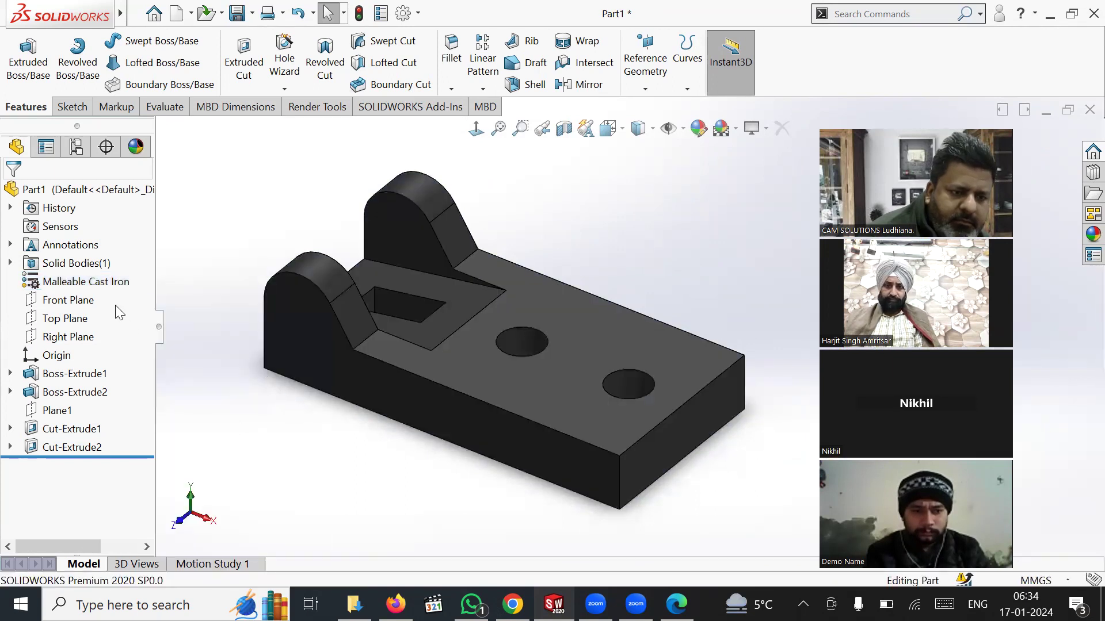
Set the part's material to 1060 Alloy.
{"action": "left_click", "coordinate": [109, 283]}
{"action": "right_click", "coordinate": [107, 282]}
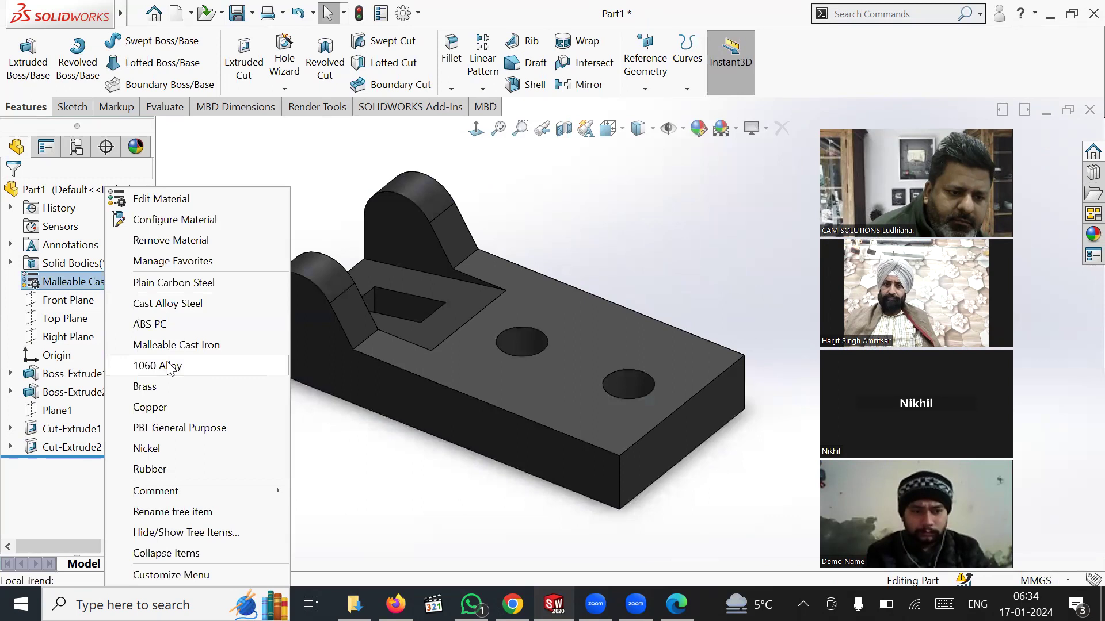
{"action": "left_click", "coordinate": [168, 366]}
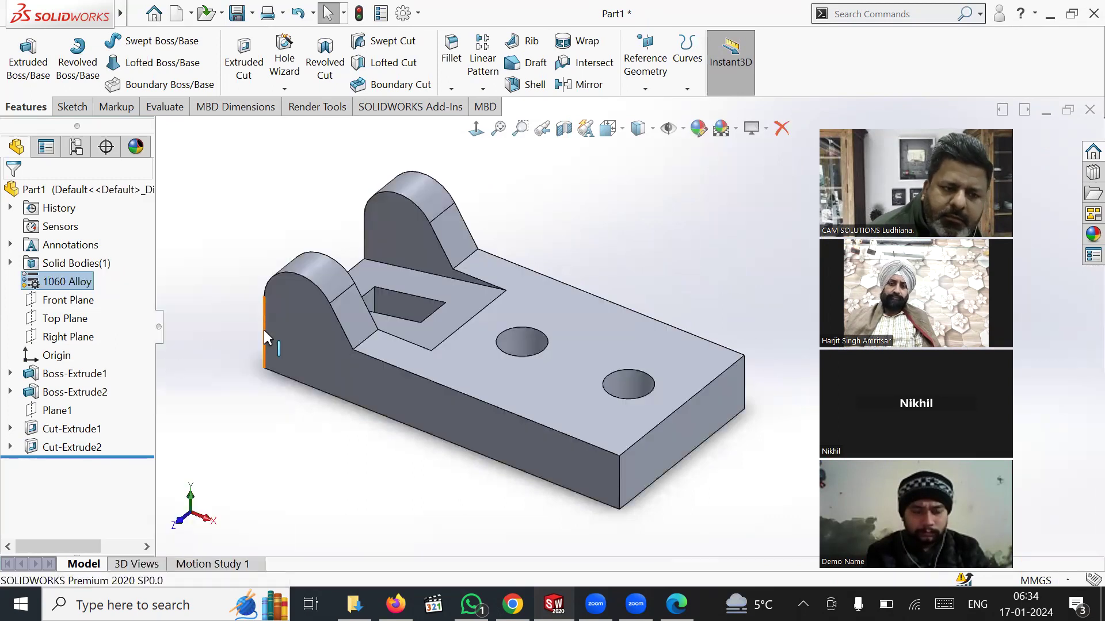
Try the Soft Spotlight and Courtyard Background scenes, and apply the Rooftop scene to the part.
{"action": "left_click", "coordinate": [724, 129]}
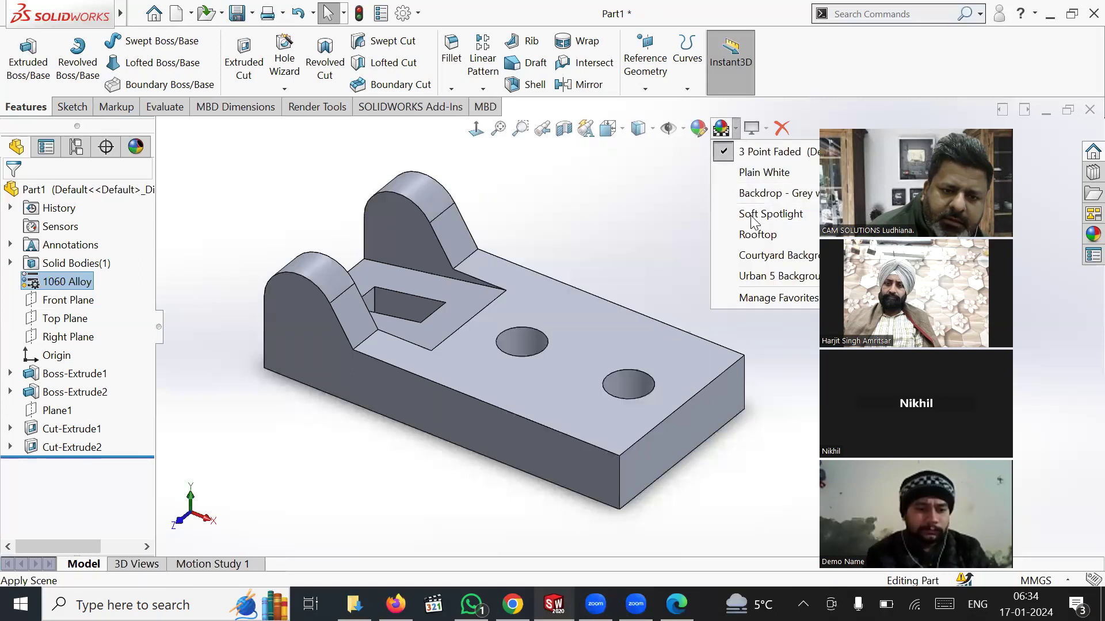
{"action": "left_click", "coordinate": [753, 216]}
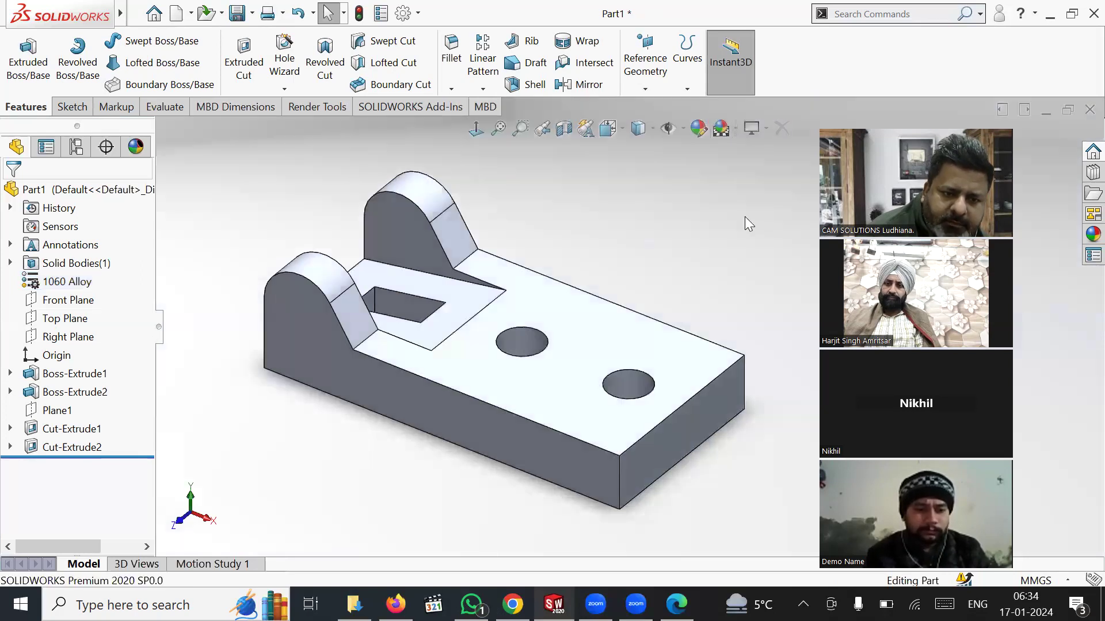
{"action": "left_click", "coordinate": [736, 131]}
{"action": "left_click", "coordinate": [764, 262]}
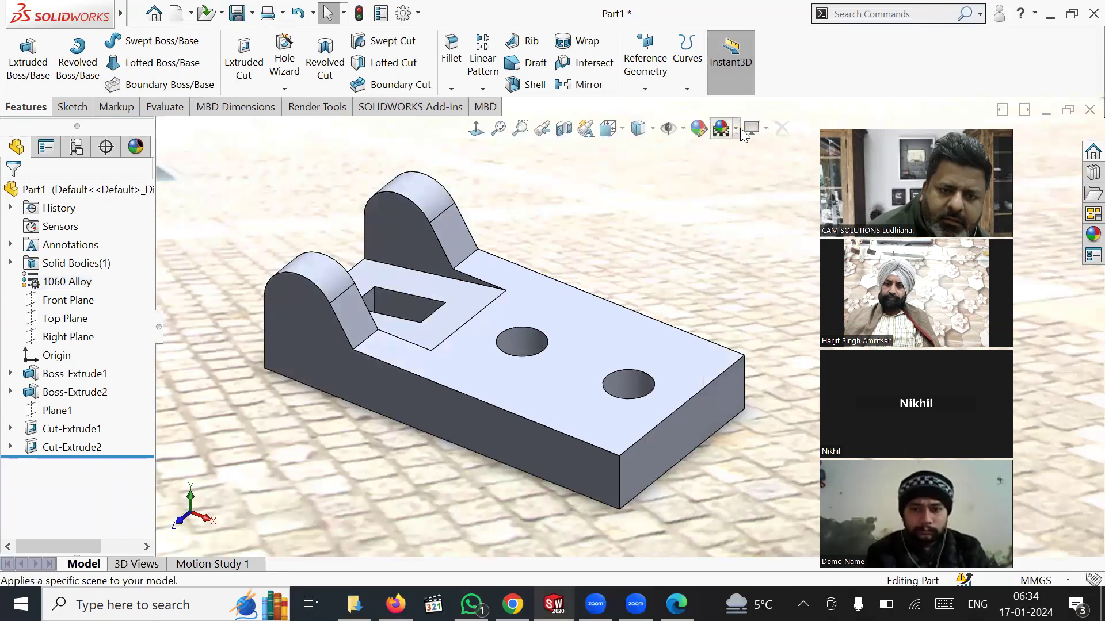
{"action": "left_click", "coordinate": [741, 130]}
{"action": "left_click", "coordinate": [755, 236]}
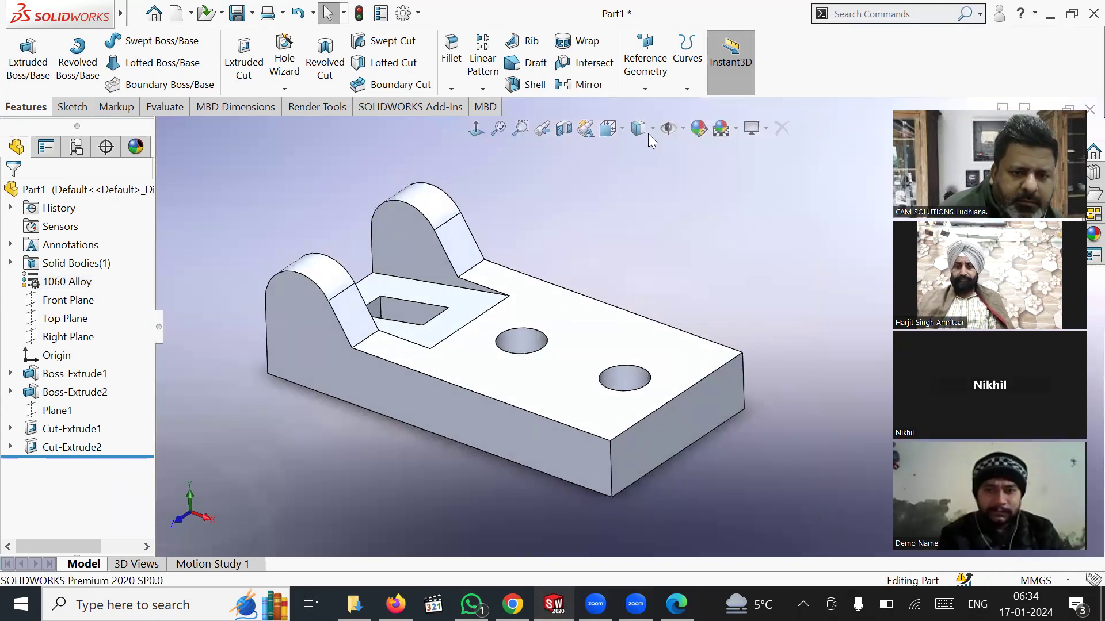
Turn on the PhotoView 360 preview of the part with Perspective View, allowing PhotoView 360 through the firewall.
{"action": "left_click", "coordinate": [649, 132]}
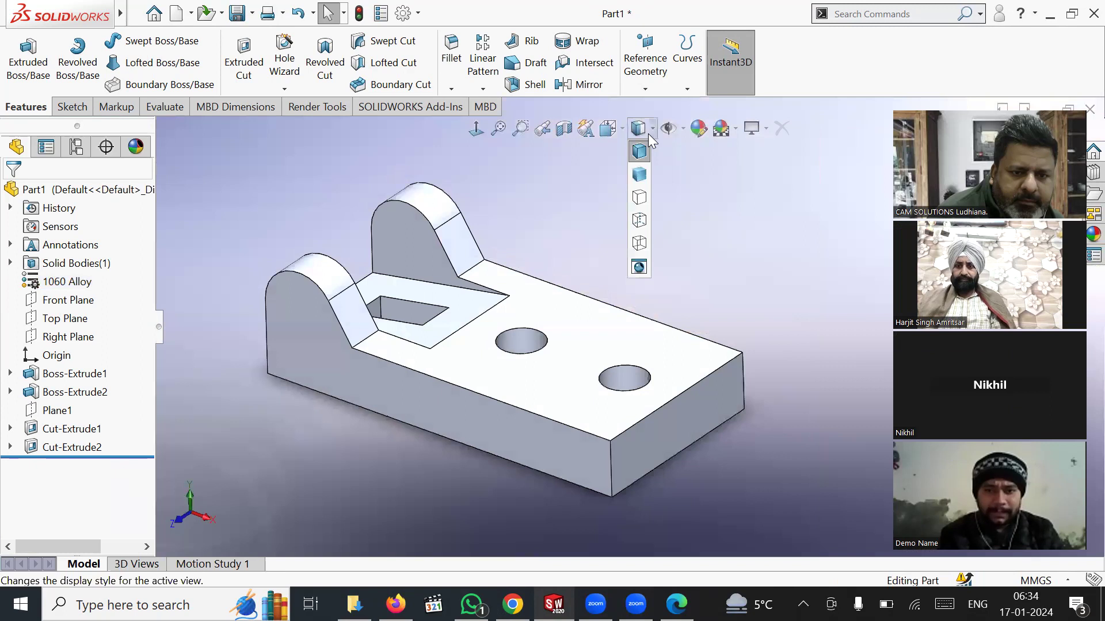
{"action": "left_click", "coordinate": [641, 264]}
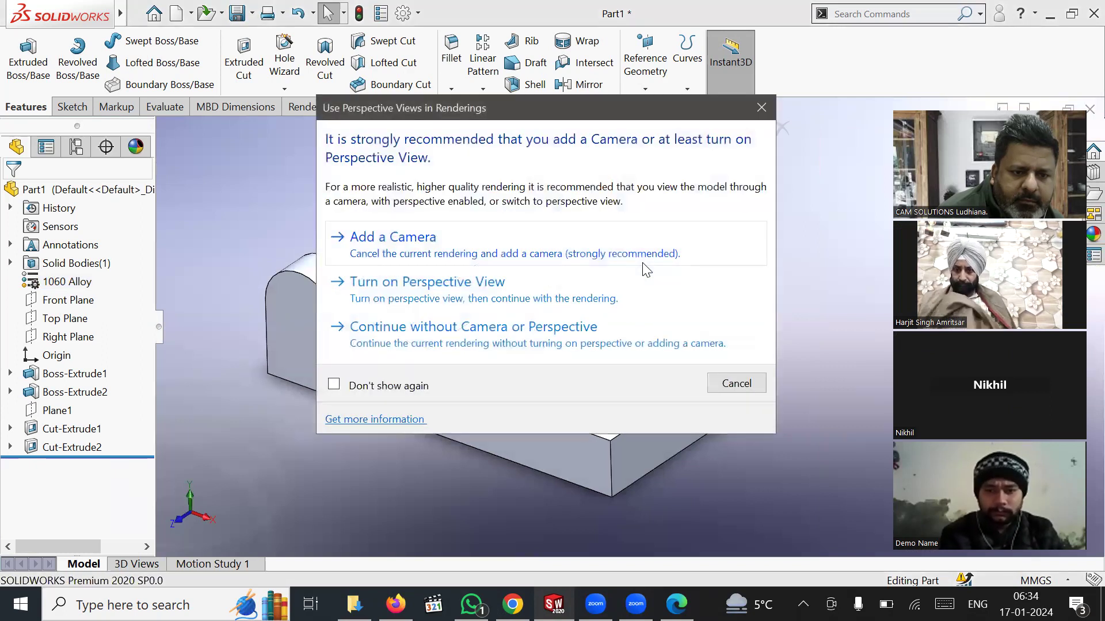
{"action": "left_click", "coordinate": [463, 290]}
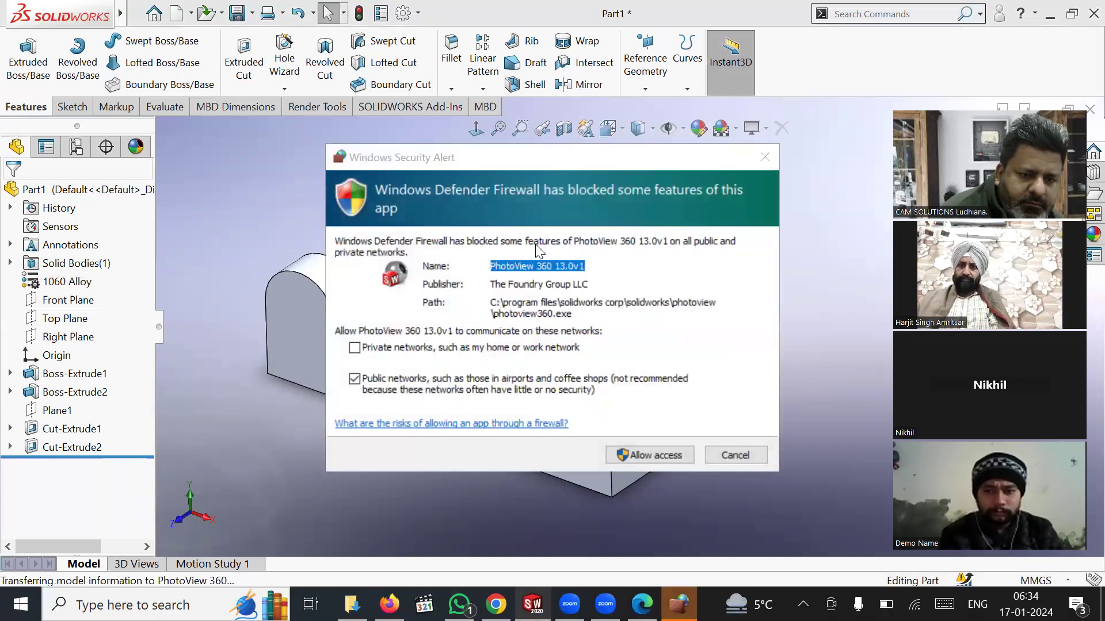
{"action": "left_click", "coordinate": [651, 454]}
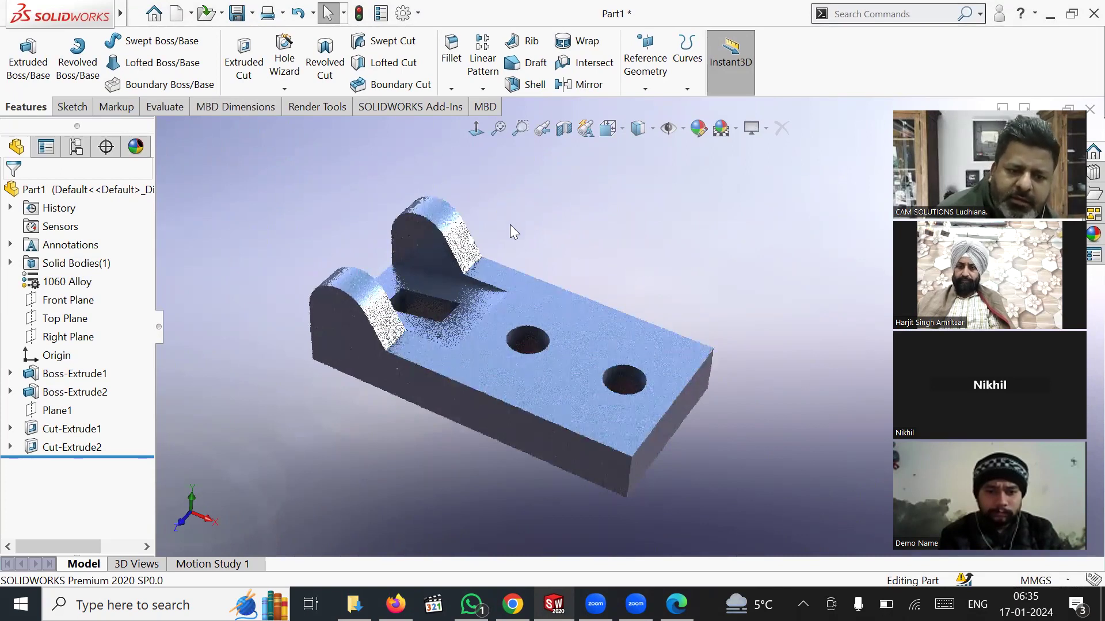
Change the scene behind the rendered part to a plain white background.
{"action": "middle_click_drag", "start_coordinate": [541, 266], "coordinate": [536, 236]}
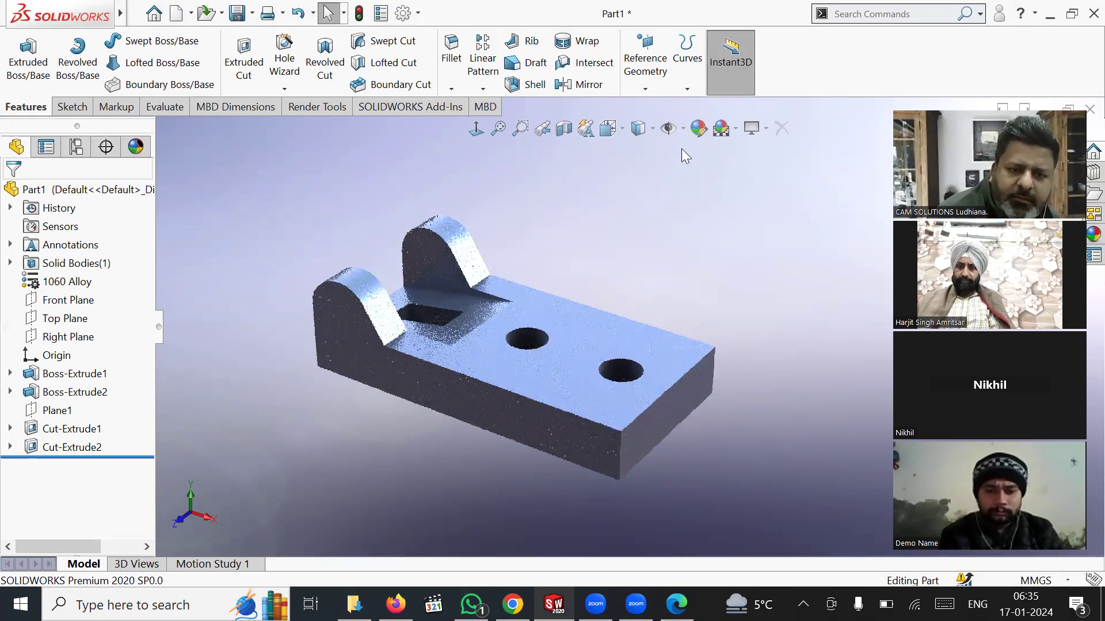
{"action": "left_click", "coordinate": [736, 129]}
{"action": "left_click", "coordinate": [724, 171]}
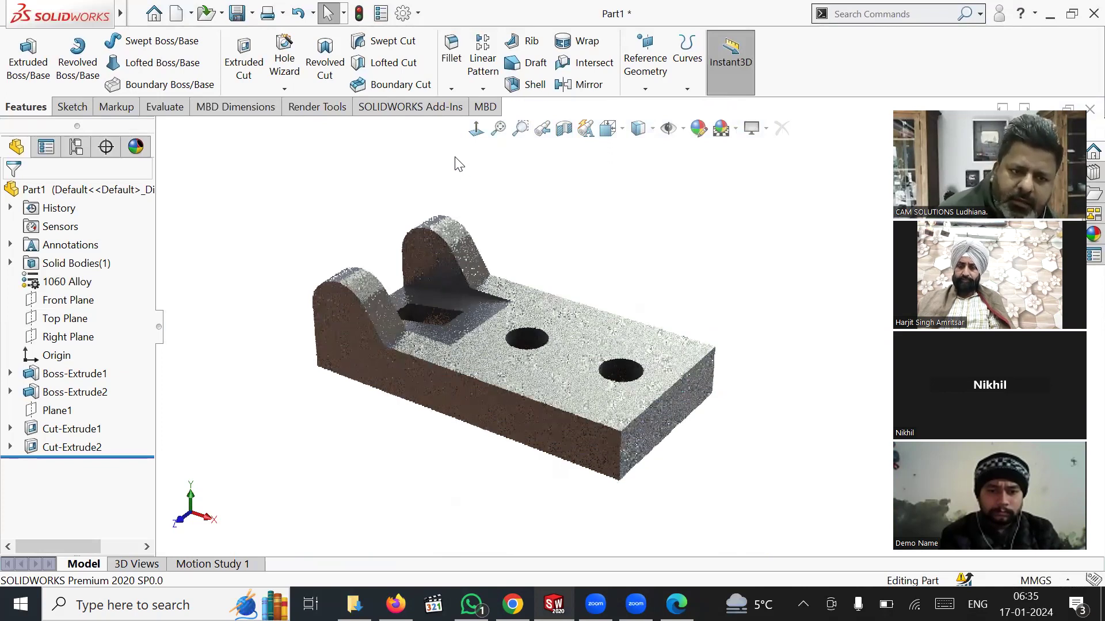
Switch the PhotoView 360 Integrated Preview off and on again.
{"action": "left_click", "coordinate": [322, 109]}
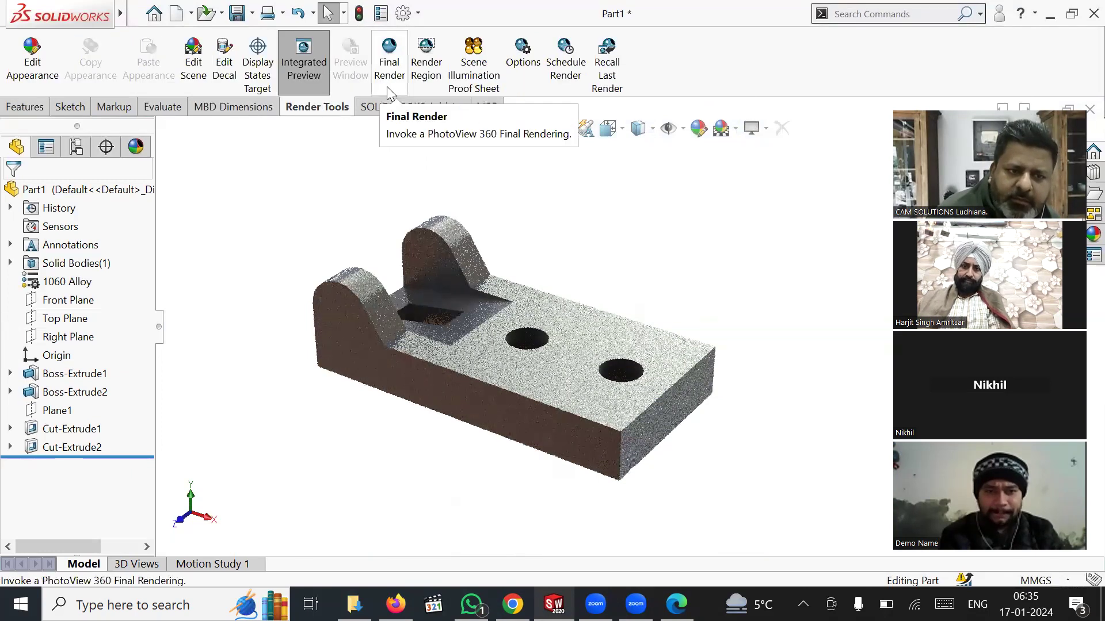
{"action": "left_click", "coordinate": [316, 85]}
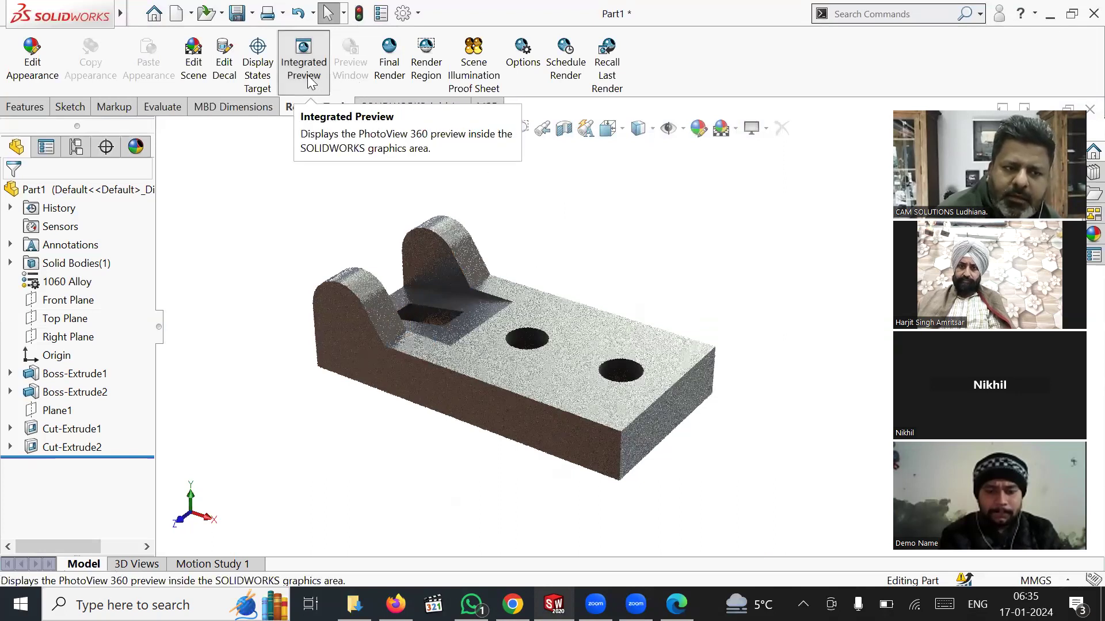
{"action": "left_click", "coordinate": [390, 64]}
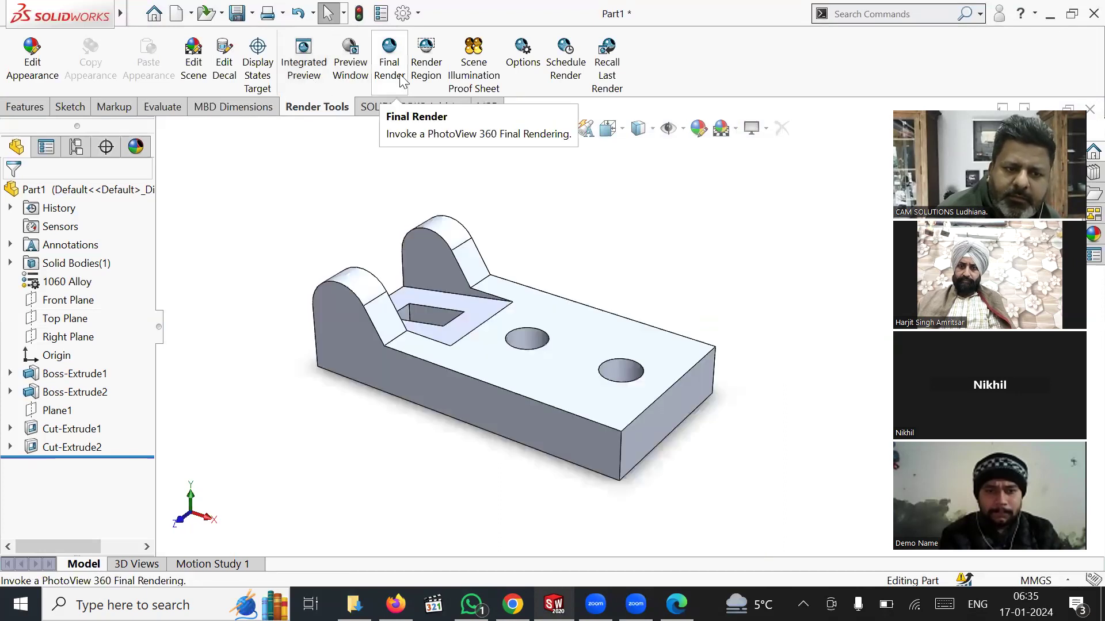
{"action": "left_click", "coordinate": [311, 72]}
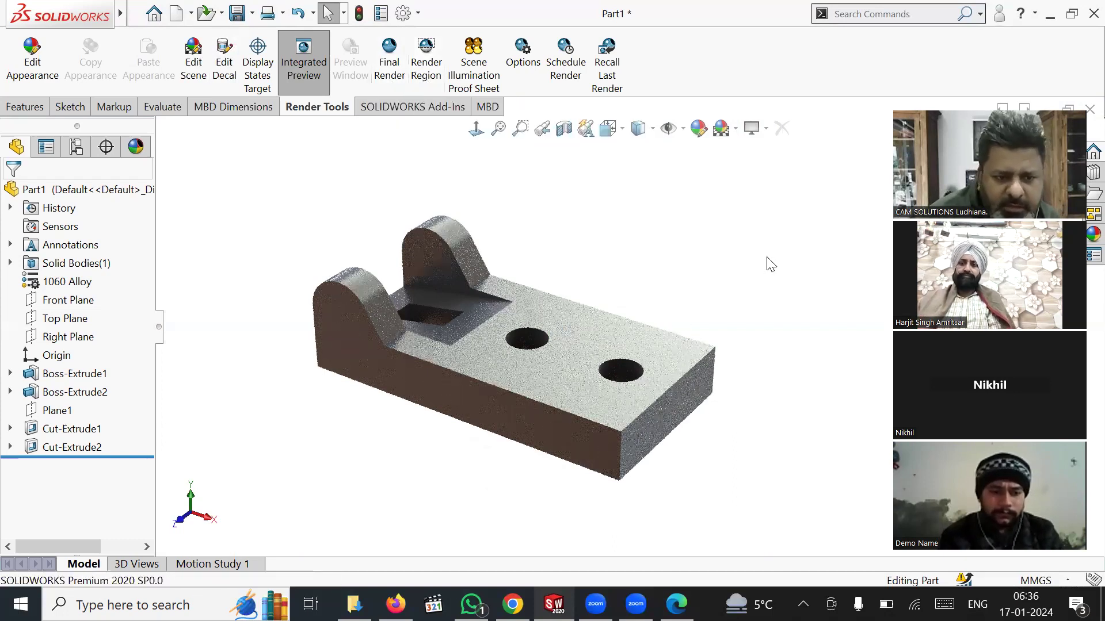
Start saving the rendered view as Part1.JPG in JPEG format and open its image export options.
{"action": "left_click", "coordinate": [138, 14]}
{"action": "left_click", "coordinate": [198, 229]}
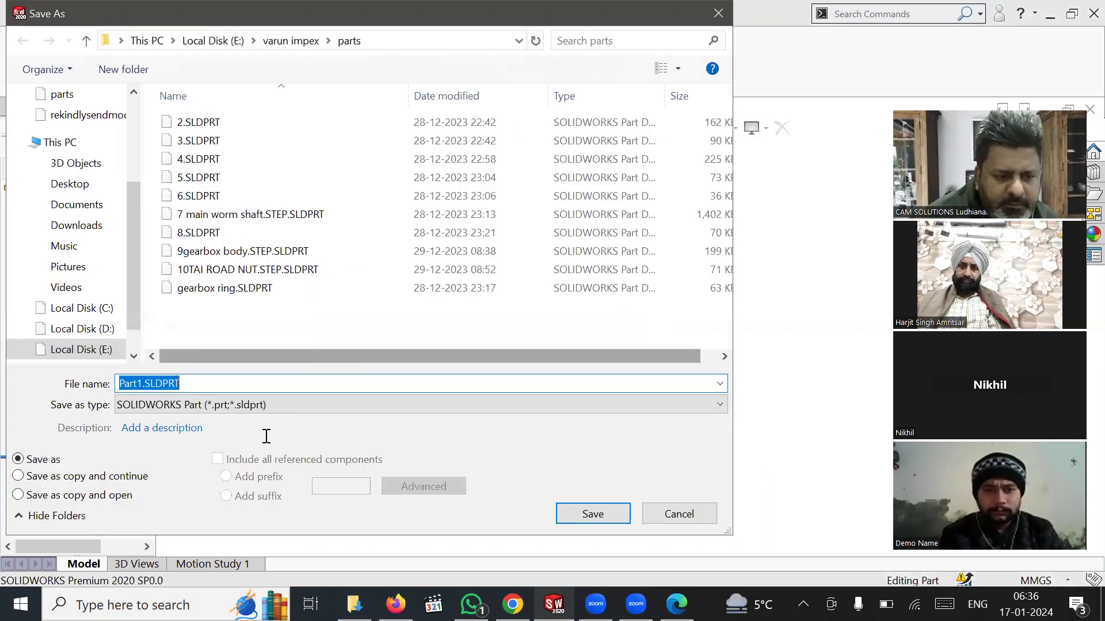
{"action": "left_click", "coordinate": [235, 408]}
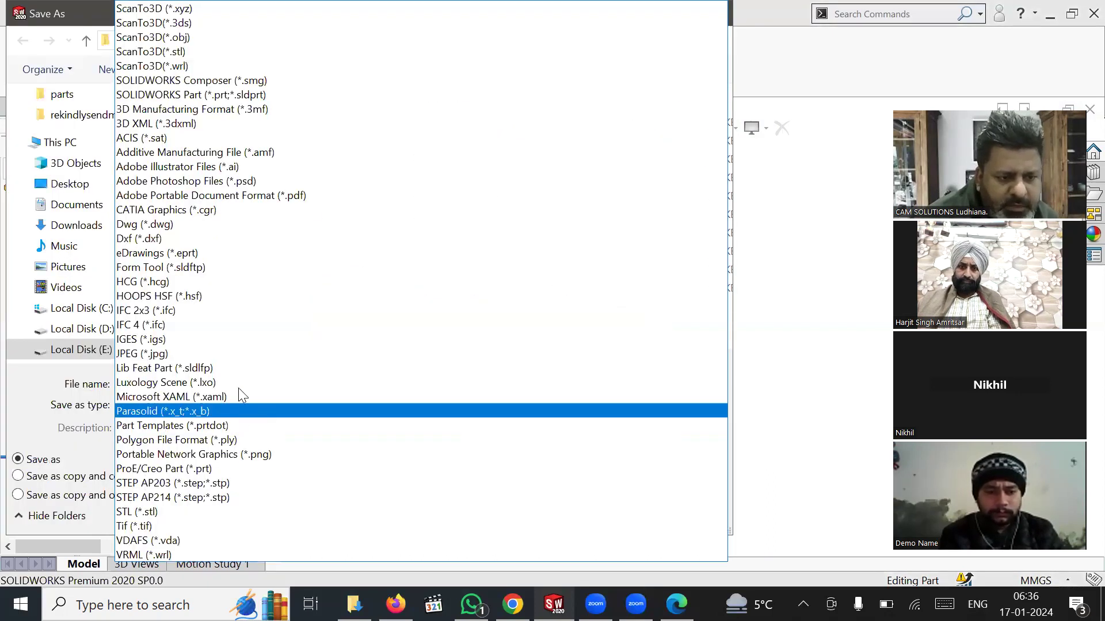
{"action": "key", "text": "Return"}
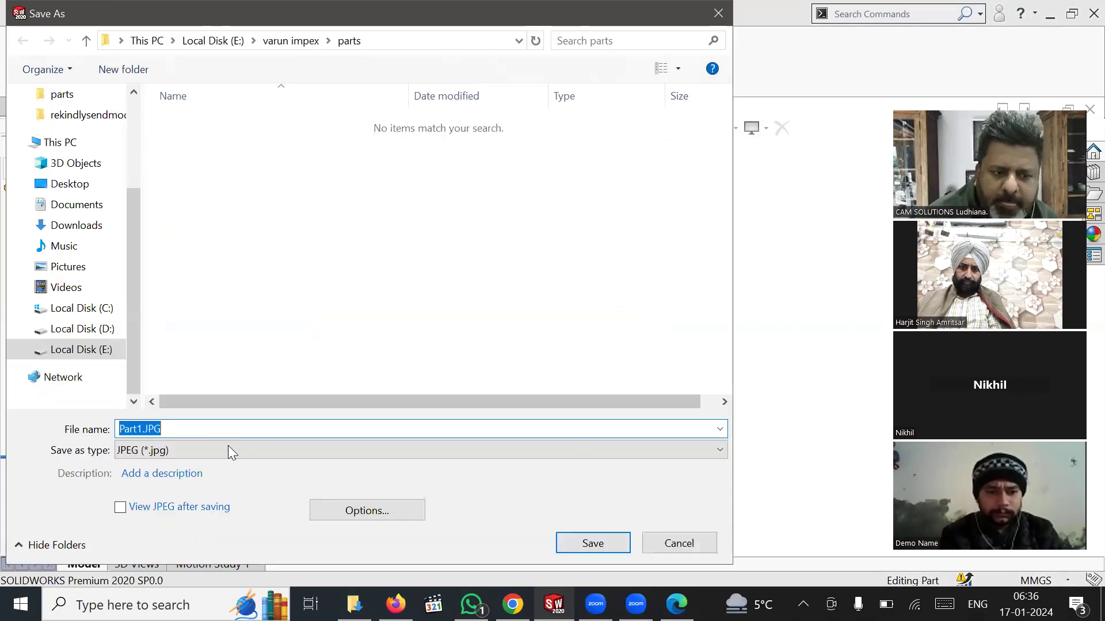
{"action": "left_click", "coordinate": [345, 513]}
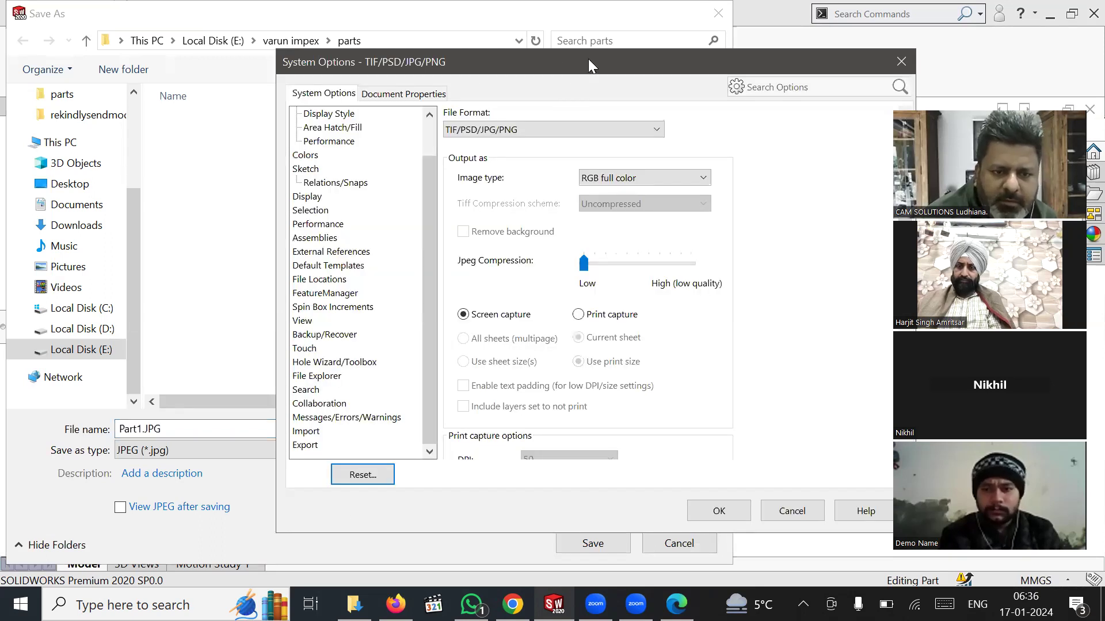
{"action": "left_click_drag", "start_coordinate": [588, 58], "coordinate": [349, 28]}
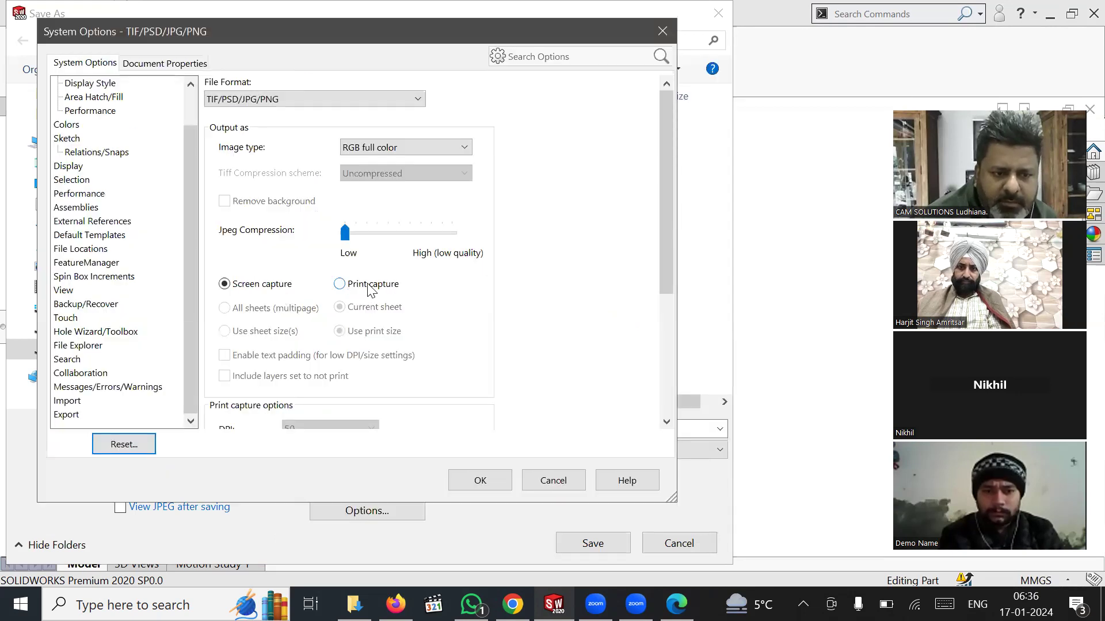
{"action": "left_click", "coordinate": [371, 286]}
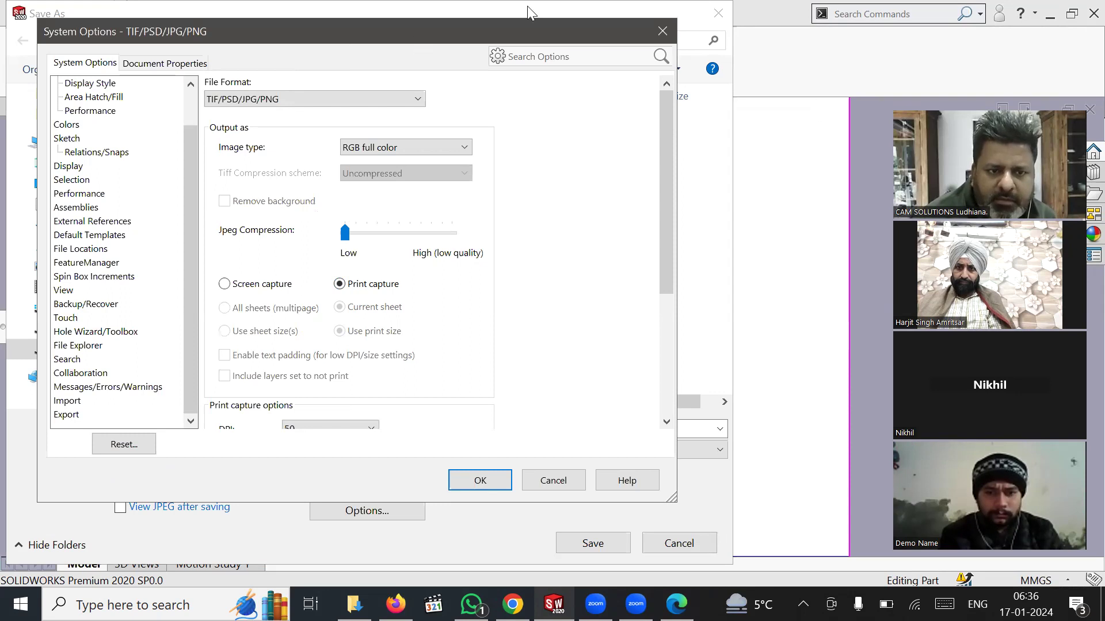
{"action": "left_click_drag", "start_coordinate": [528, 30], "coordinate": [247, 42]}
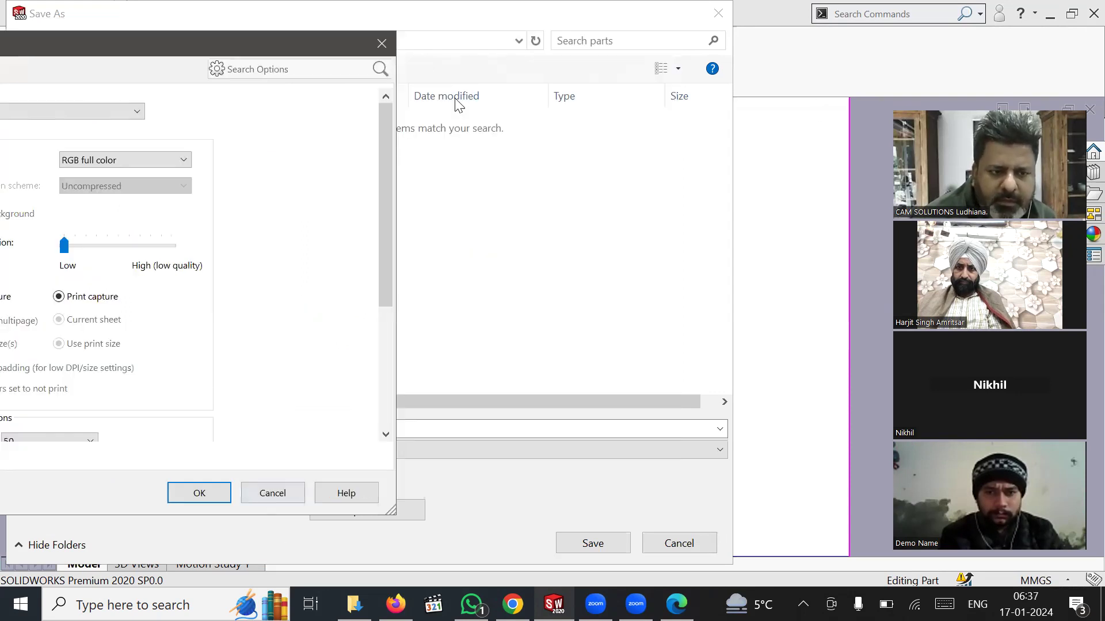
{"action": "key", "text": "Return"}
{"action": "left_click_drag", "start_coordinate": [494, 23], "coordinate": [110, 23]}
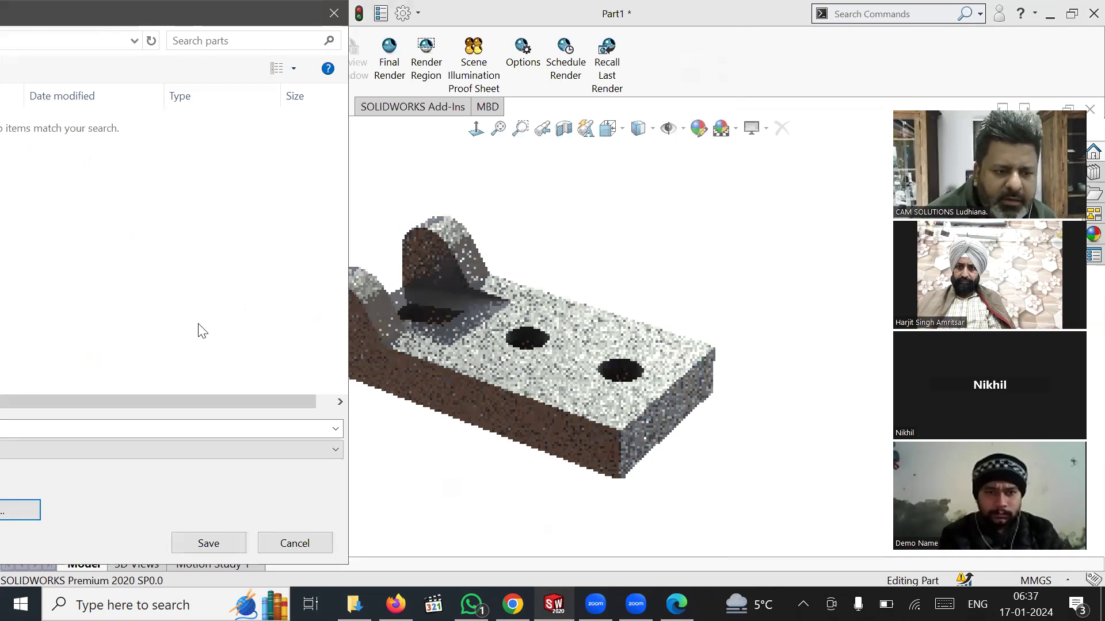
{"action": "left_click_drag", "start_coordinate": [213, 5], "coordinate": [597, 6]}
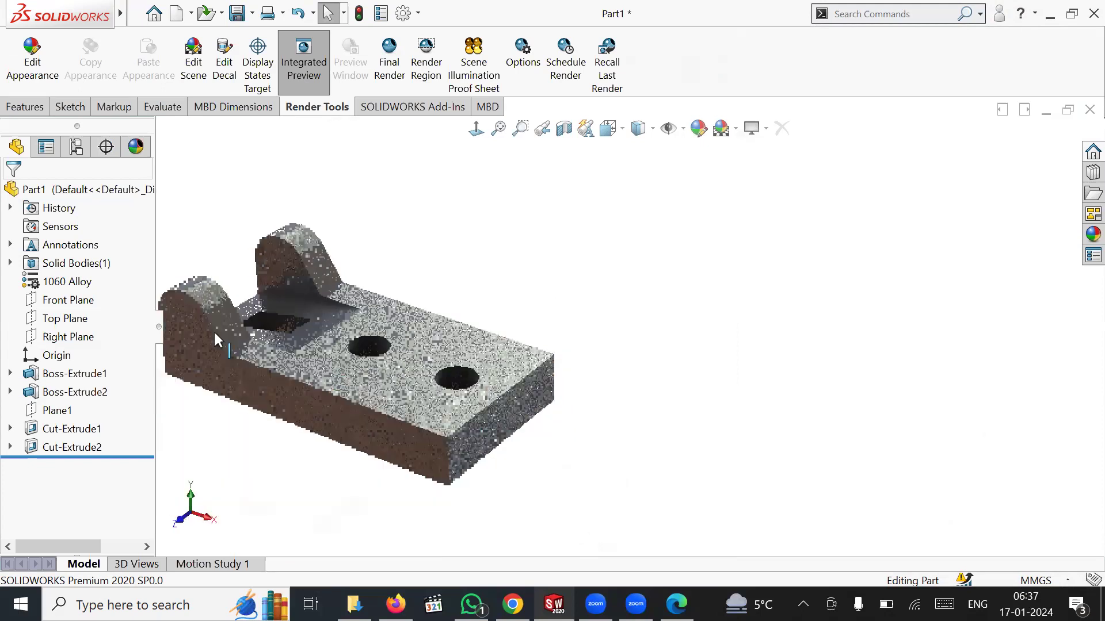
Hide the feature tree and apply a brighter rendering option from the Scene Illumination Proof Sheet with the increment at Fine.
{"action": "left_click", "coordinate": [161, 328]}
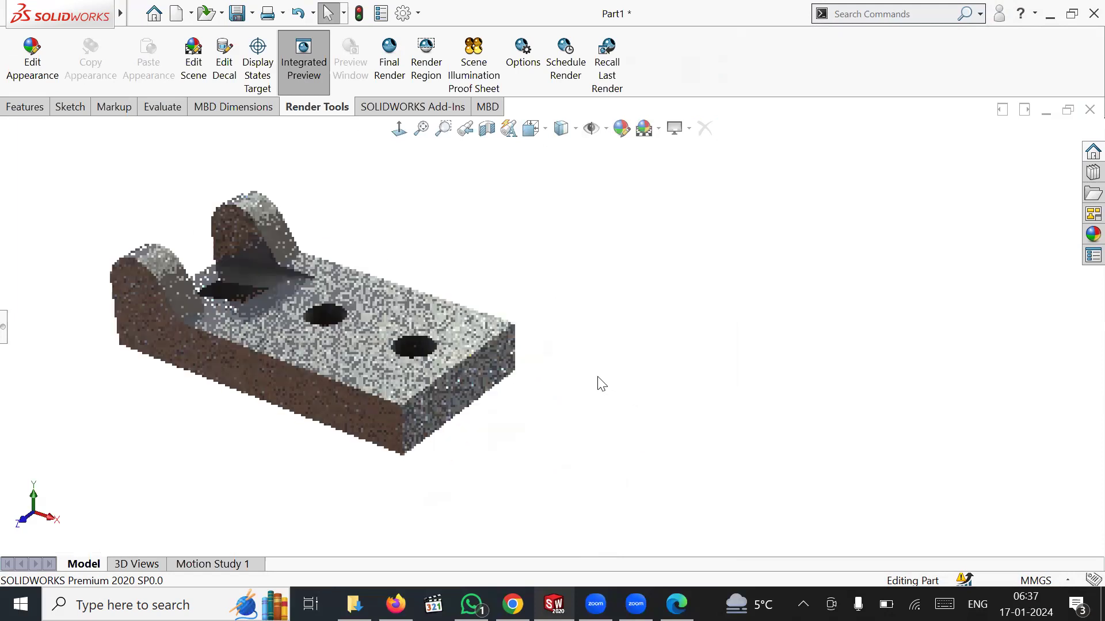
{"action": "left_click", "coordinate": [471, 83]}
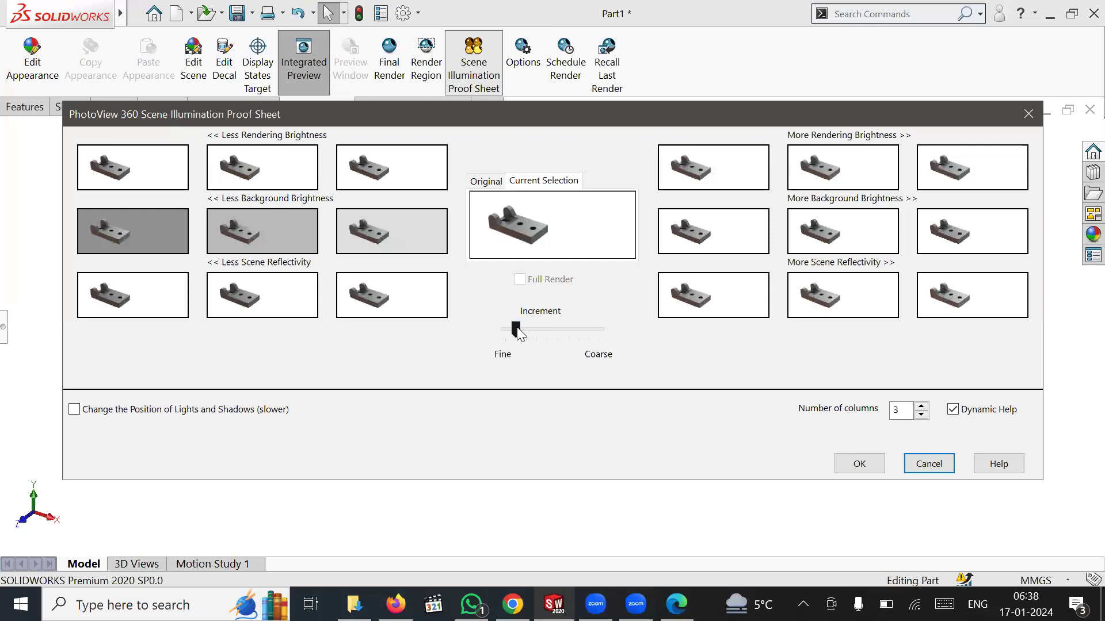
{"action": "left_click_drag", "start_coordinate": [512, 327], "coordinate": [510, 328]}
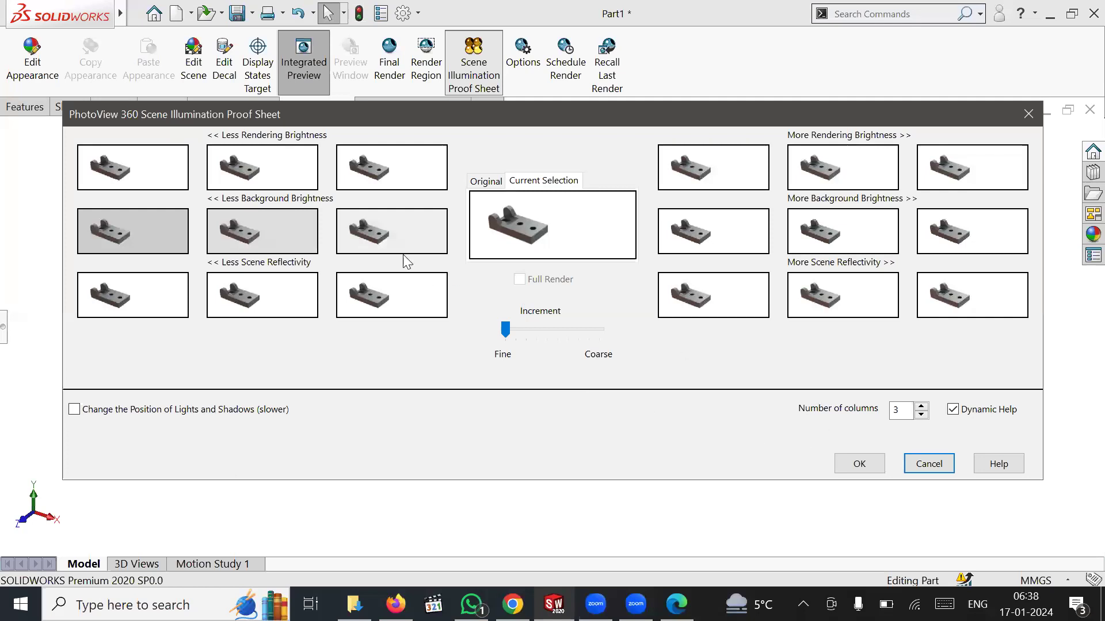
{"action": "mouse_move", "coordinate": [280, 233]}
{"action": "left_click", "coordinate": [867, 168]}
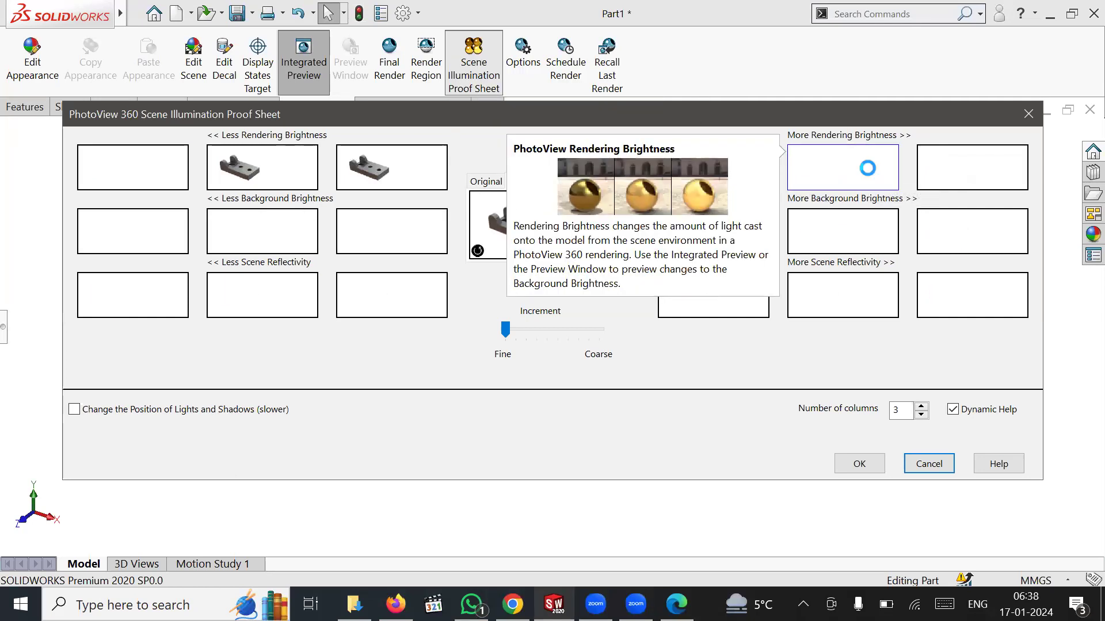
{"action": "left_click", "coordinate": [859, 463]}
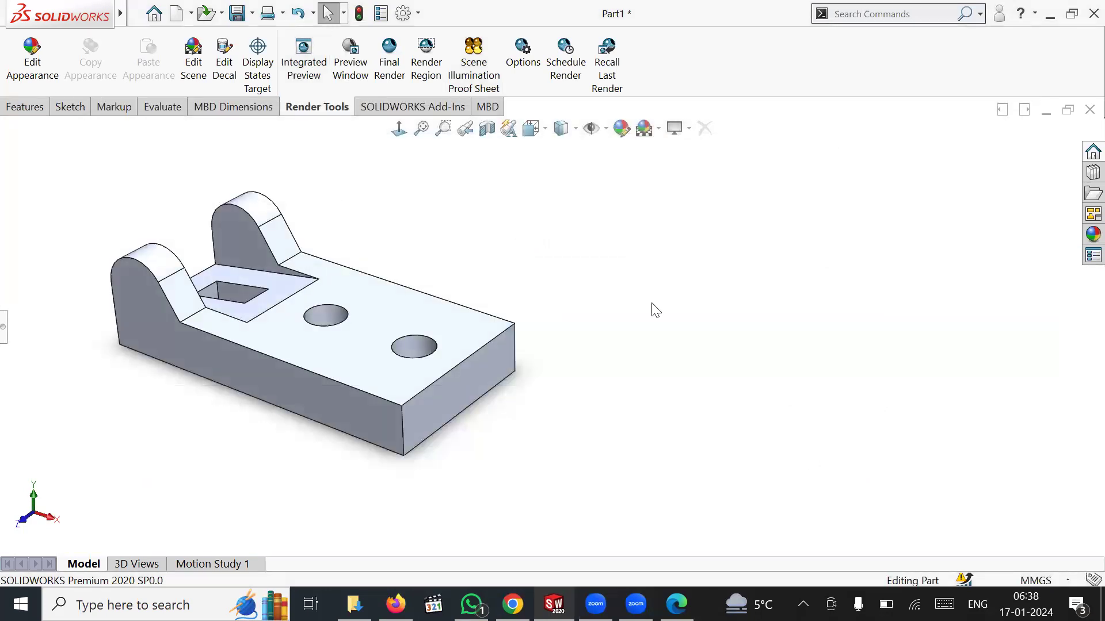
Turn on the Integrated Preview and start saving the part as a JPEG (*.jpg), keeping the rendered model in view.
{"action": "left_click", "coordinate": [309, 76]}
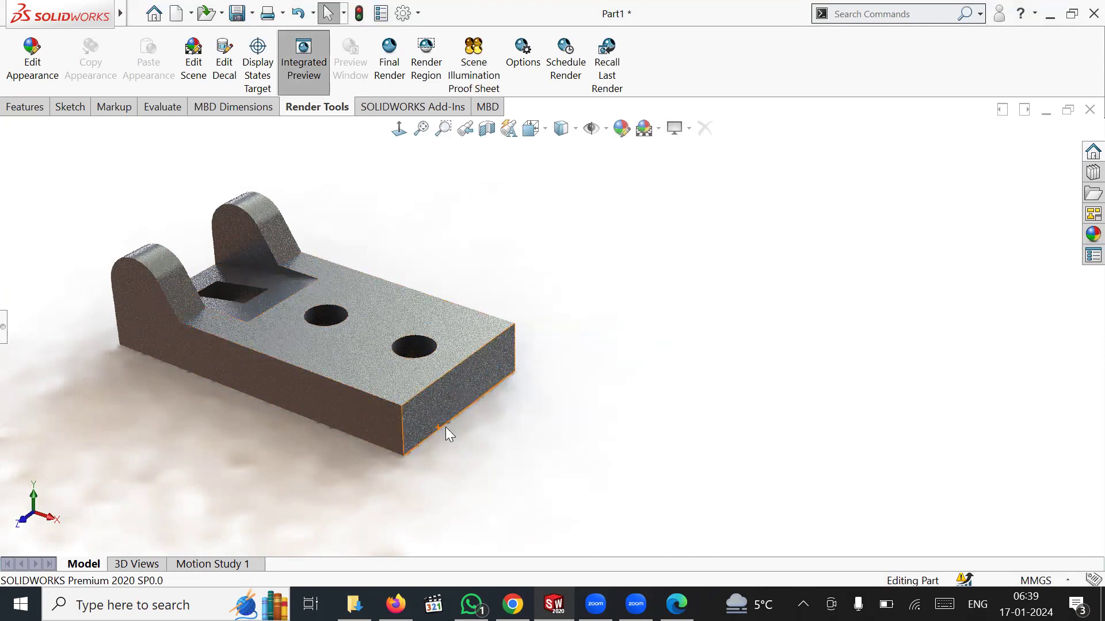
{"action": "left_click", "coordinate": [136, 14]}
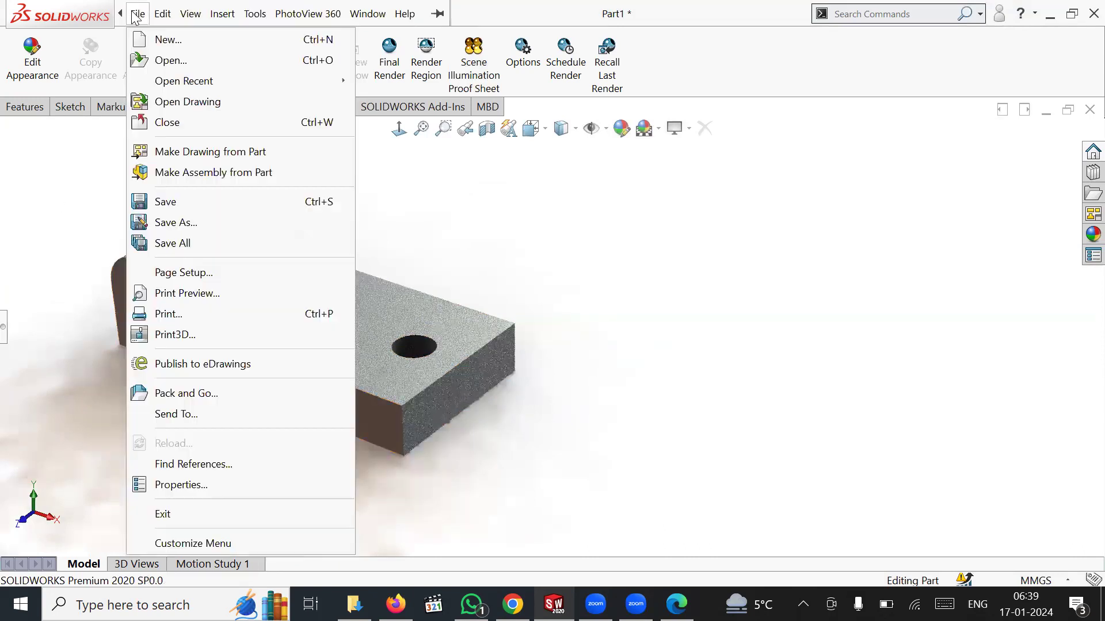
{"action": "left_click", "coordinate": [179, 229]}
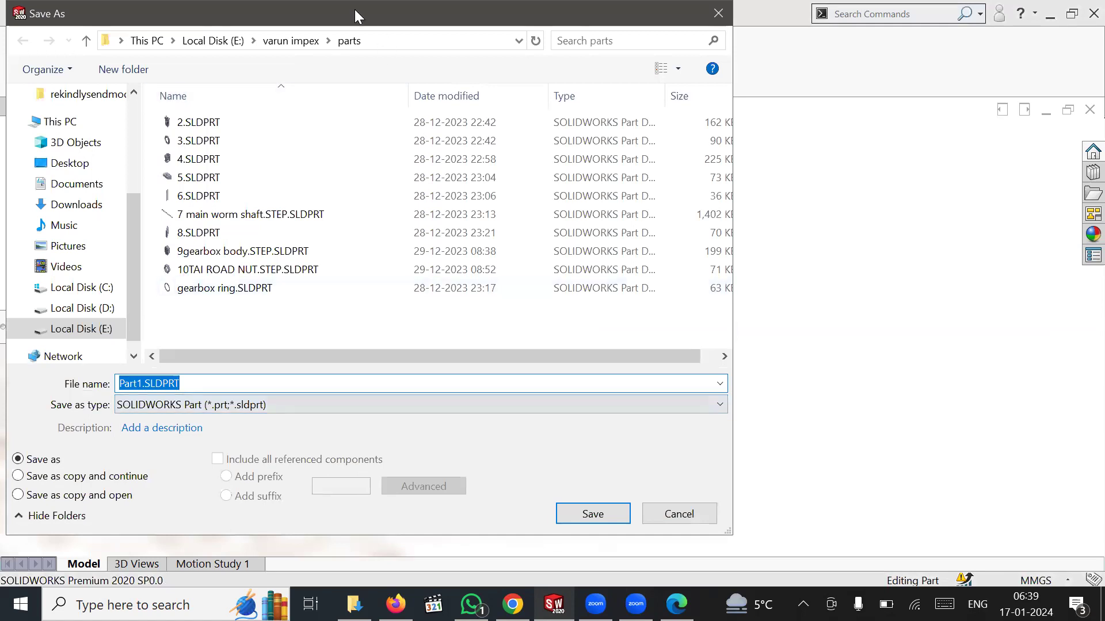
{"action": "left_click_drag", "start_coordinate": [354, 9], "coordinate": [713, 10]}
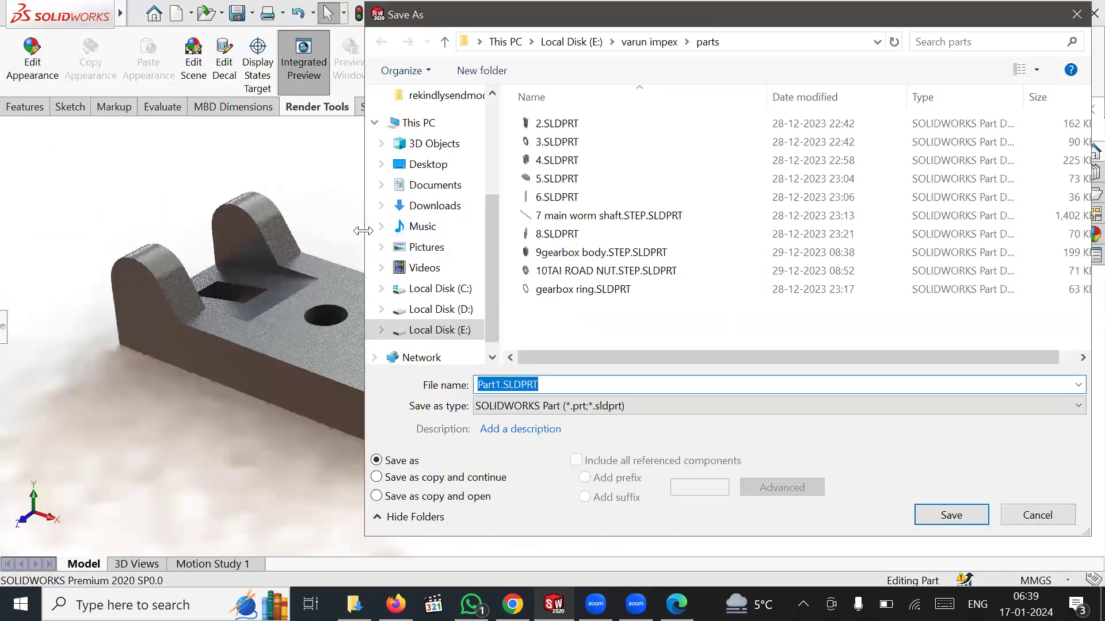
{"action": "left_click_drag", "start_coordinate": [362, 231], "coordinate": [773, 424]}
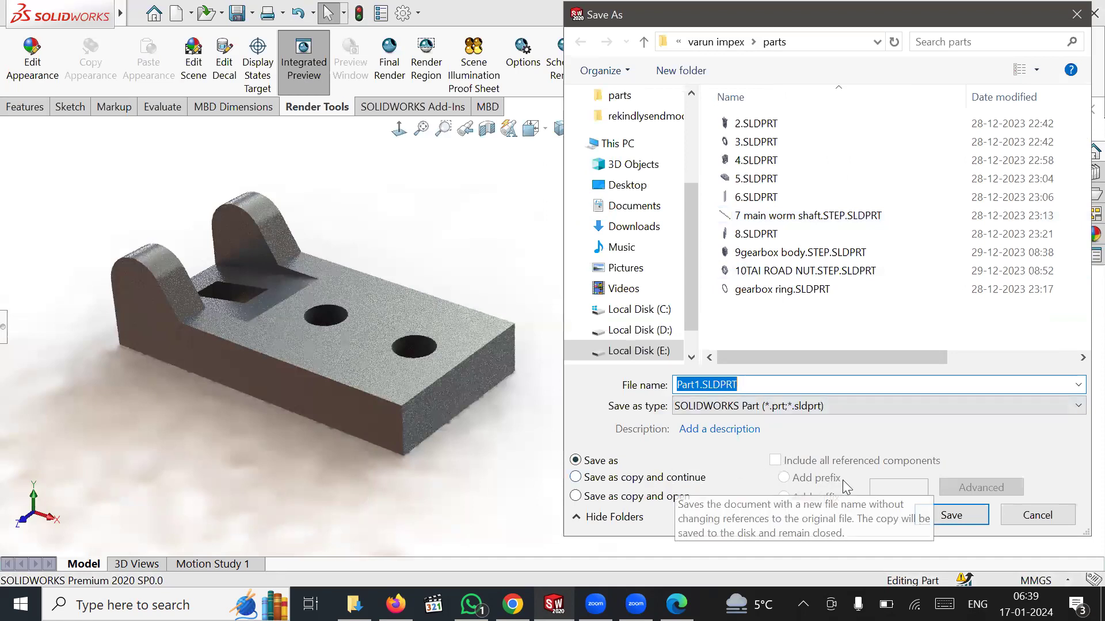
{"action": "left_click", "coordinate": [768, 406]}
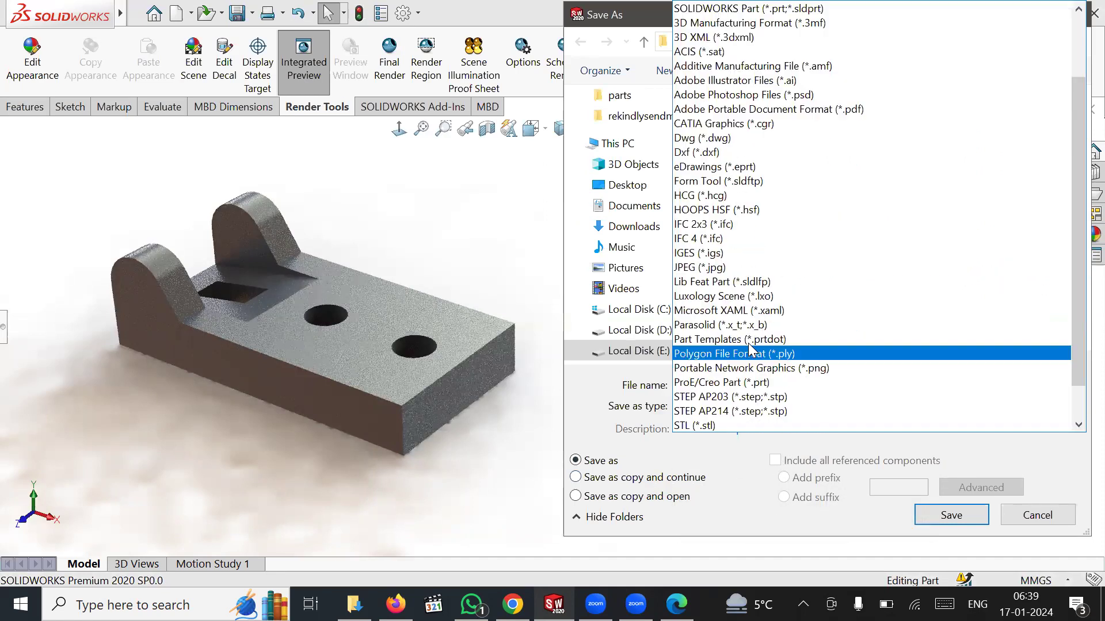
{"action": "left_click", "coordinate": [741, 272]}
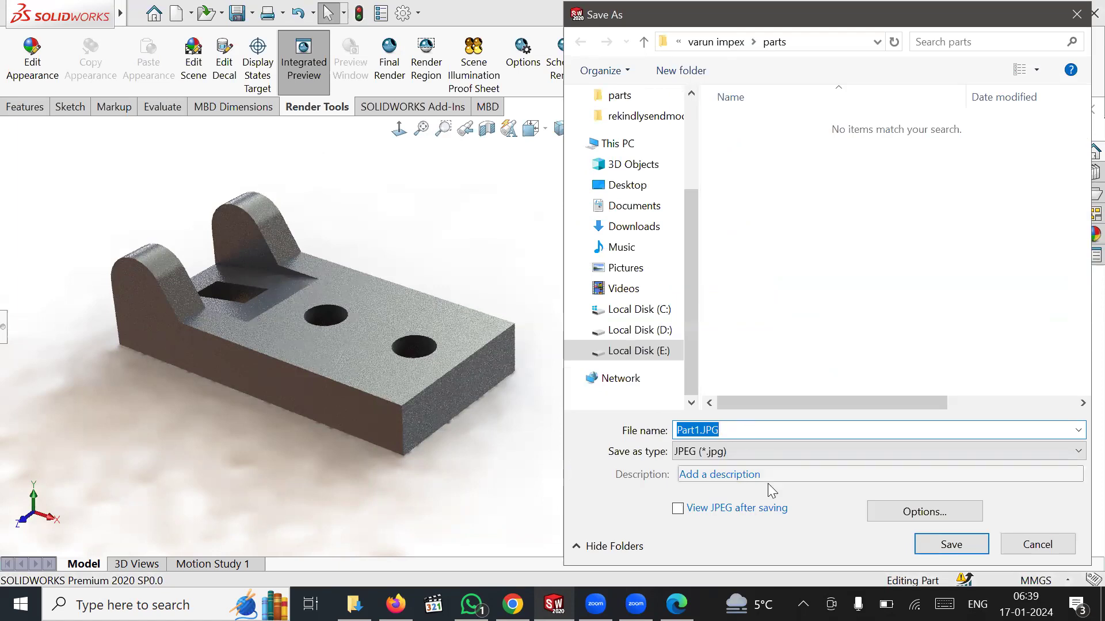
In the JPEG export options, choose Print capture and set the Jpeg Compression to High (low quality).
{"action": "left_click", "coordinate": [915, 512]}
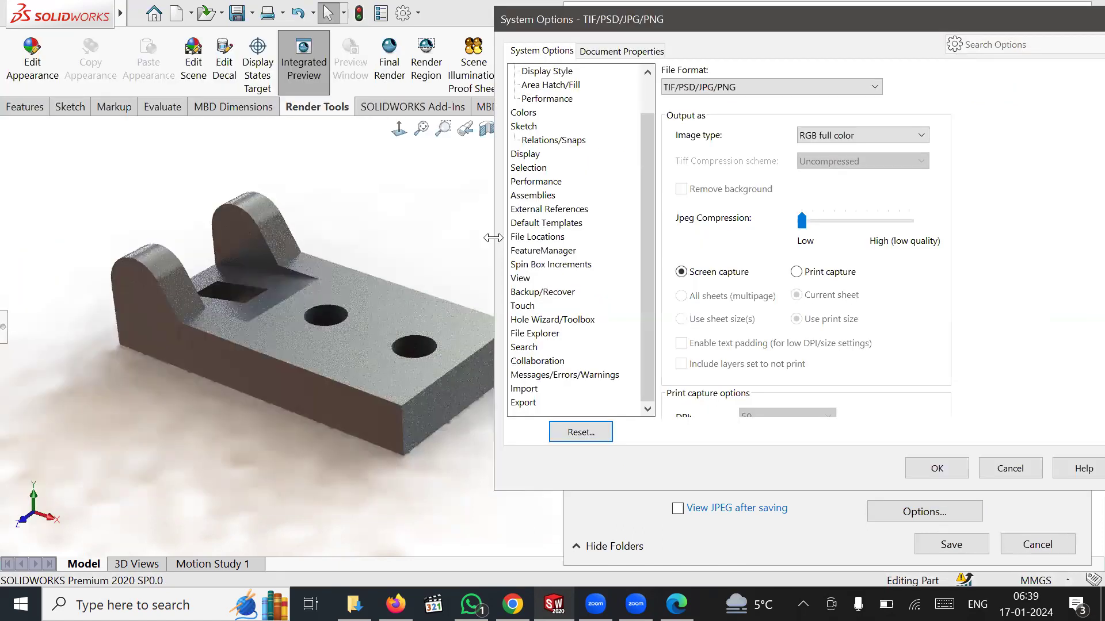
{"action": "left_click_drag", "start_coordinate": [517, 238], "coordinate": [554, 239]}
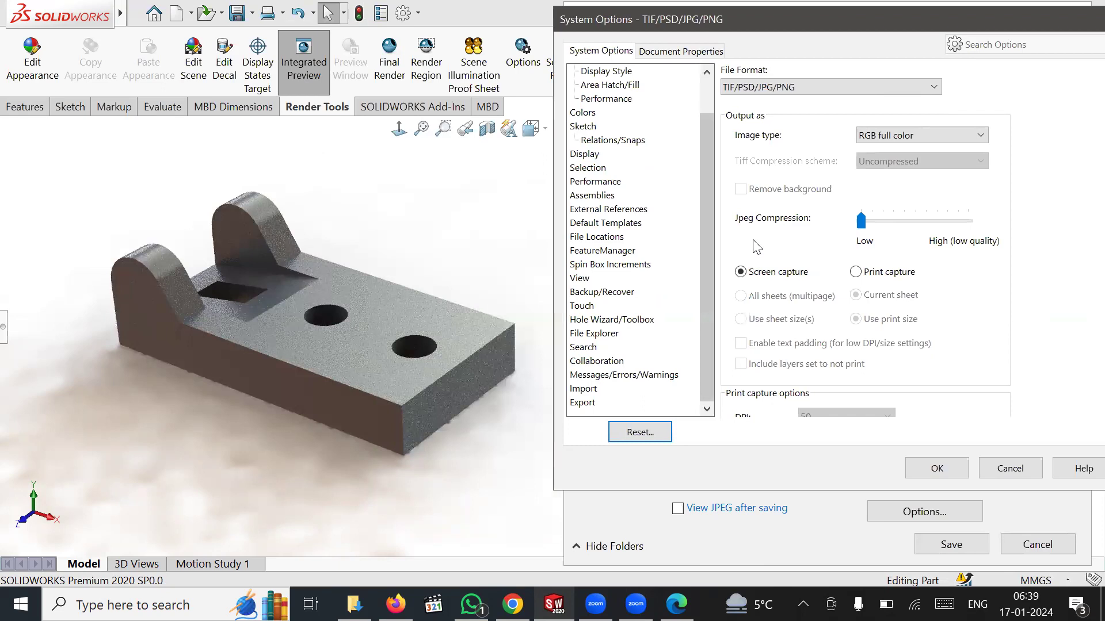
{"action": "left_click", "coordinate": [870, 275]}
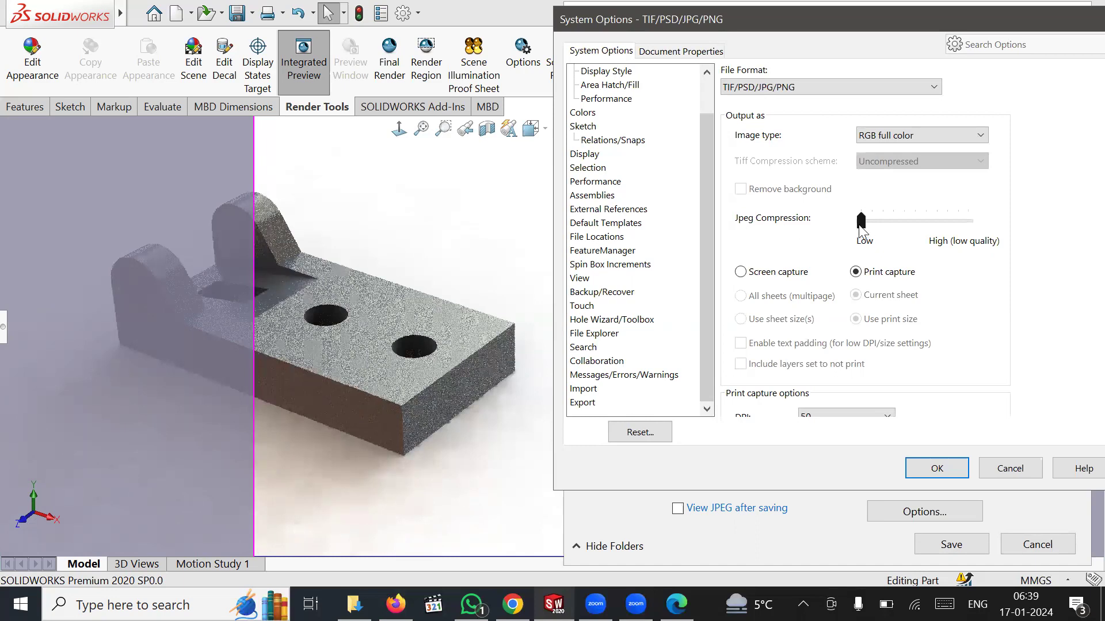
{"action": "left_click_drag", "start_coordinate": [861, 225], "coordinate": [985, 233]}
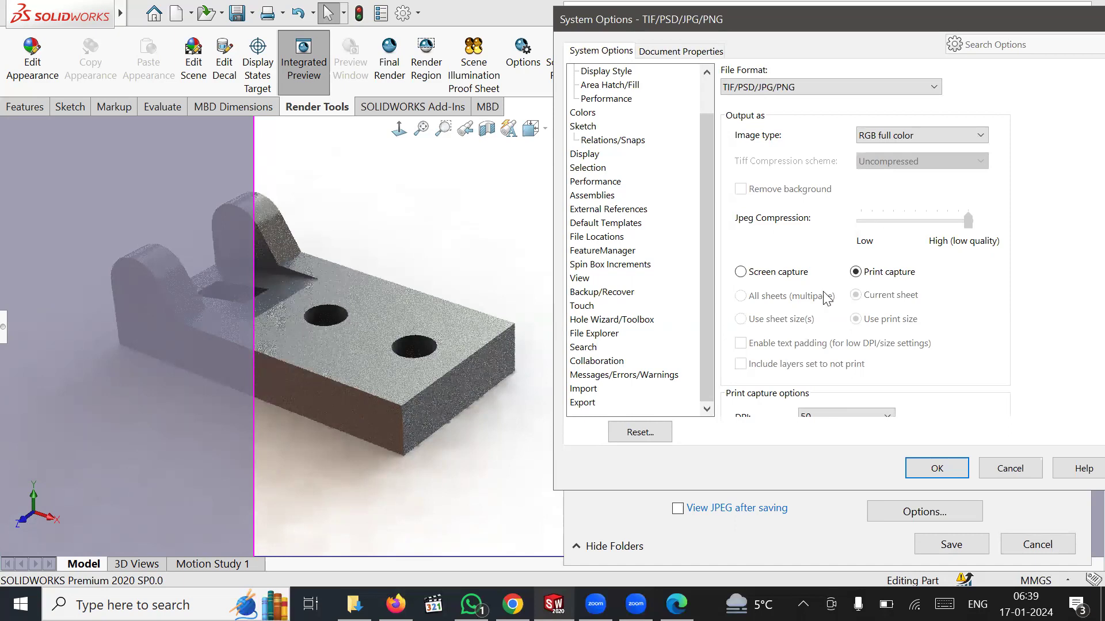
{"action": "left_click_drag", "start_coordinate": [966, 222], "coordinate": [990, 227]}
Set the print capture paper size to A3 - Landscape and the DPI to 300, and check the exported image information.
{"action": "scroll", "coordinate": [940, 328], "scroll_direction": "down", "scroll_amount": 2}
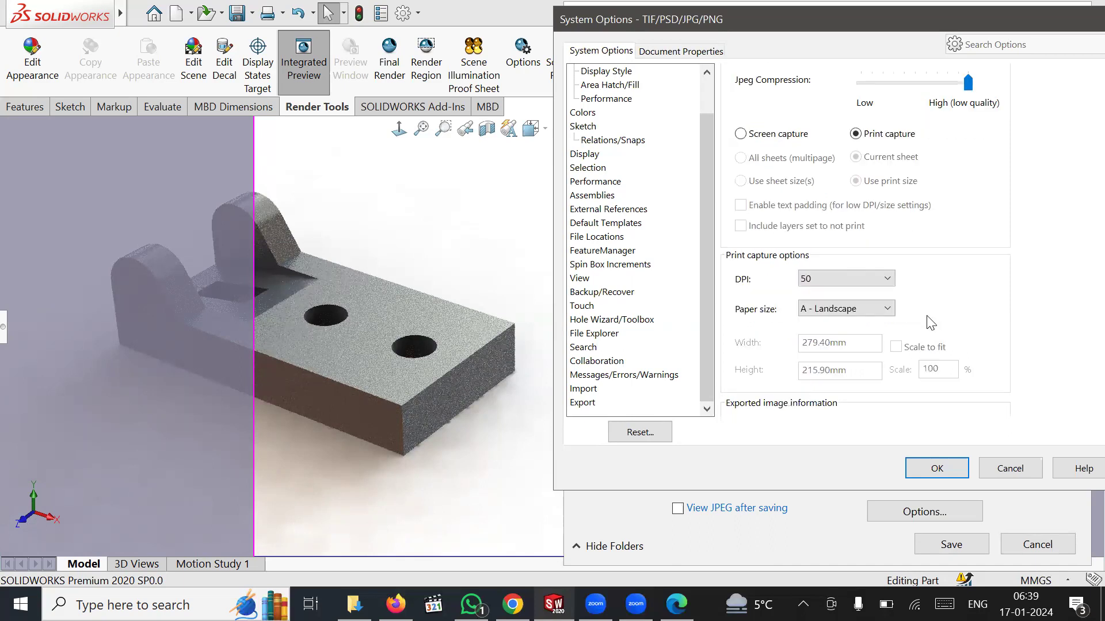
{"action": "left_click", "coordinate": [885, 311]}
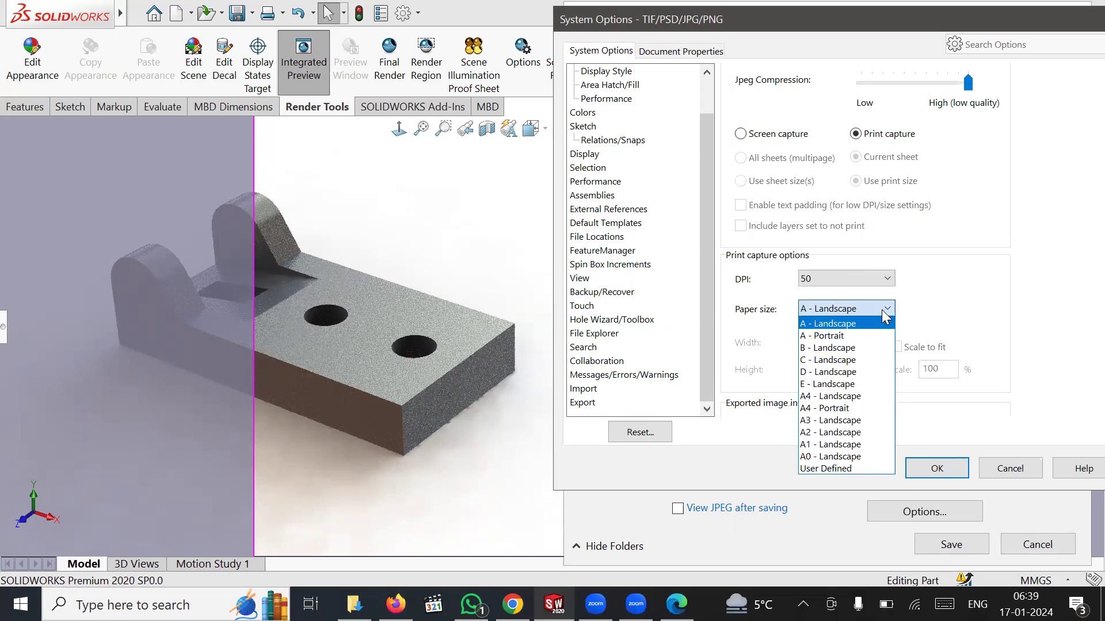
{"action": "left_click", "coordinate": [858, 421]}
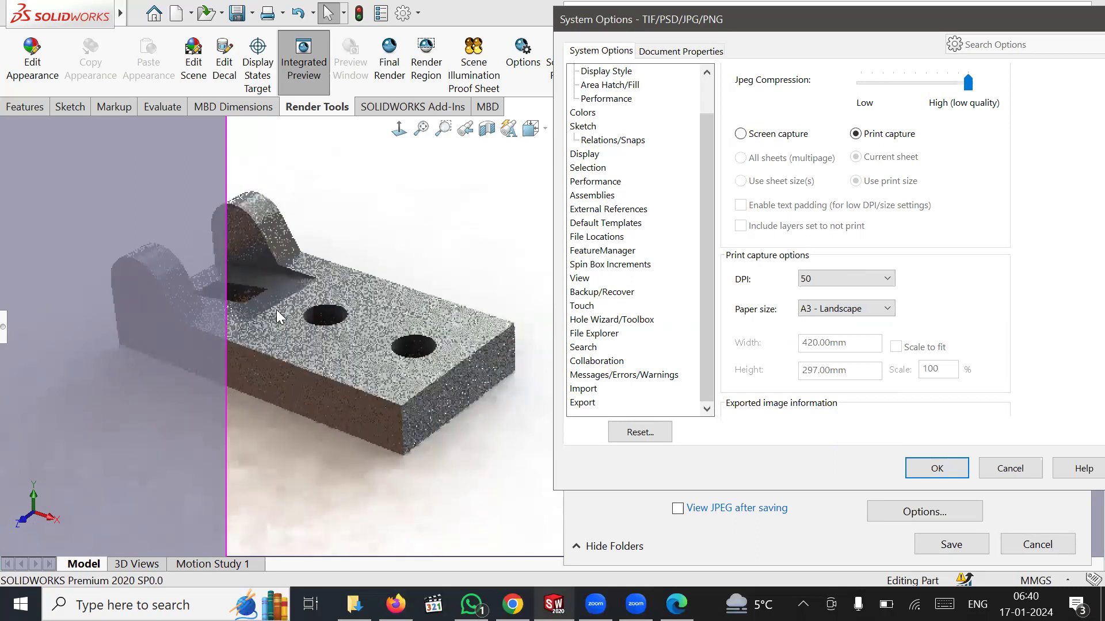
{"action": "left_click", "coordinate": [855, 282]}
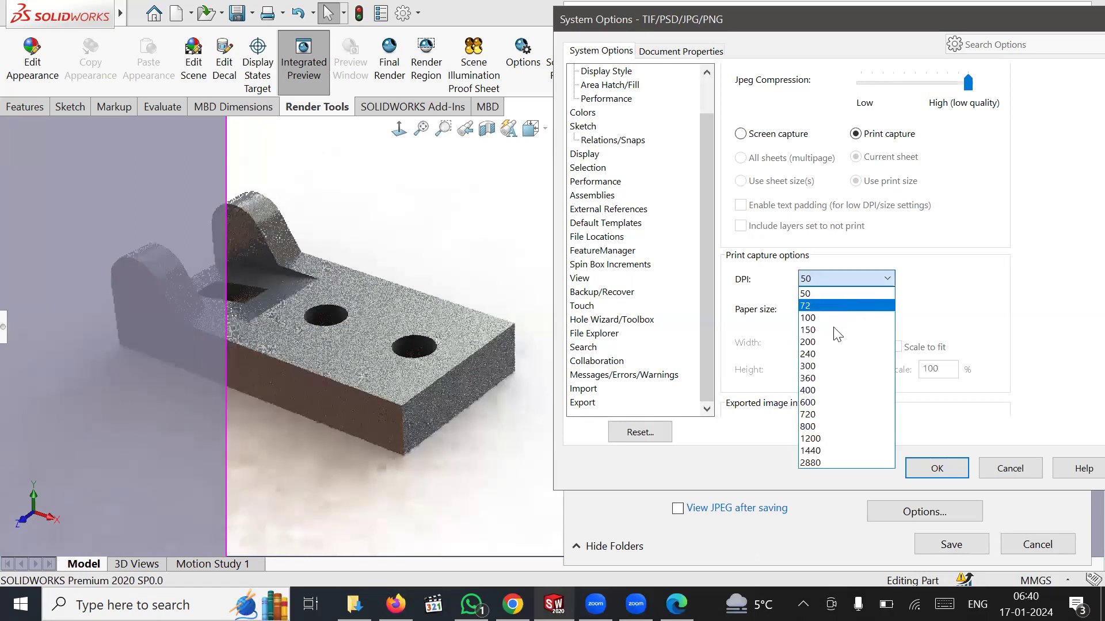
{"action": "left_click", "coordinate": [822, 366]}
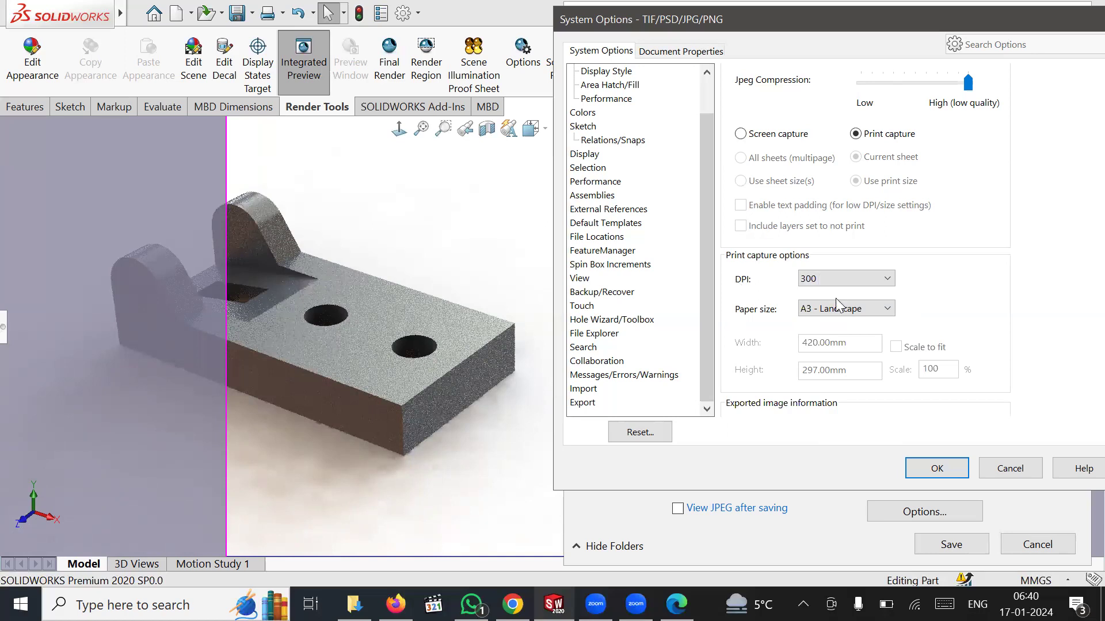
{"action": "scroll", "coordinate": [900, 389], "scroll_direction": "down", "scroll_amount": 1}
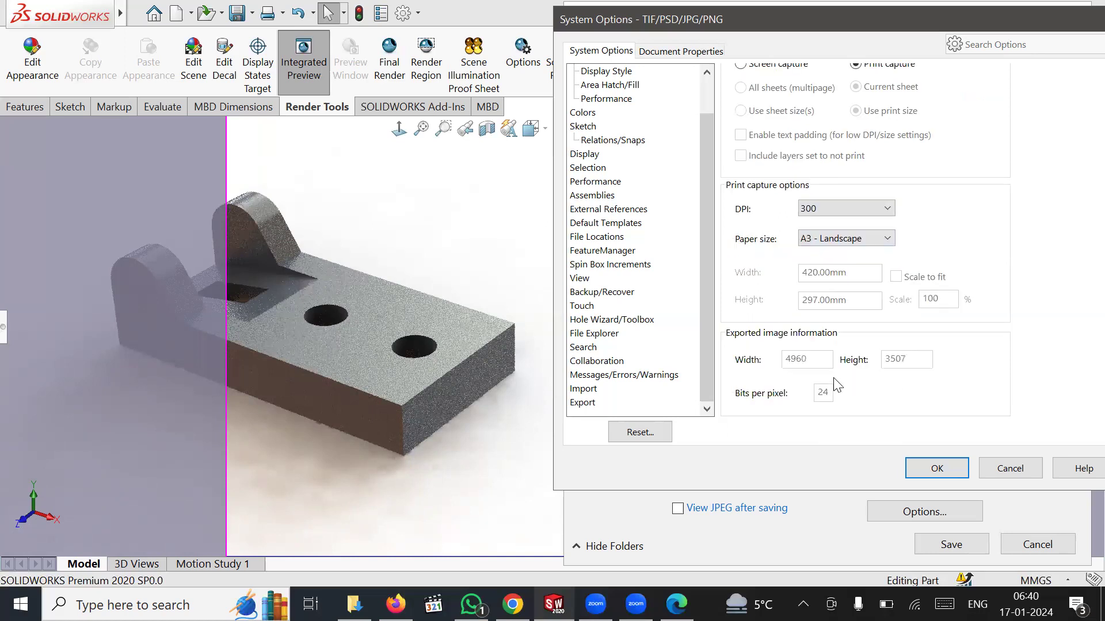
{"action": "scroll", "coordinate": [794, 147], "scroll_direction": "up", "scroll_amount": 1}
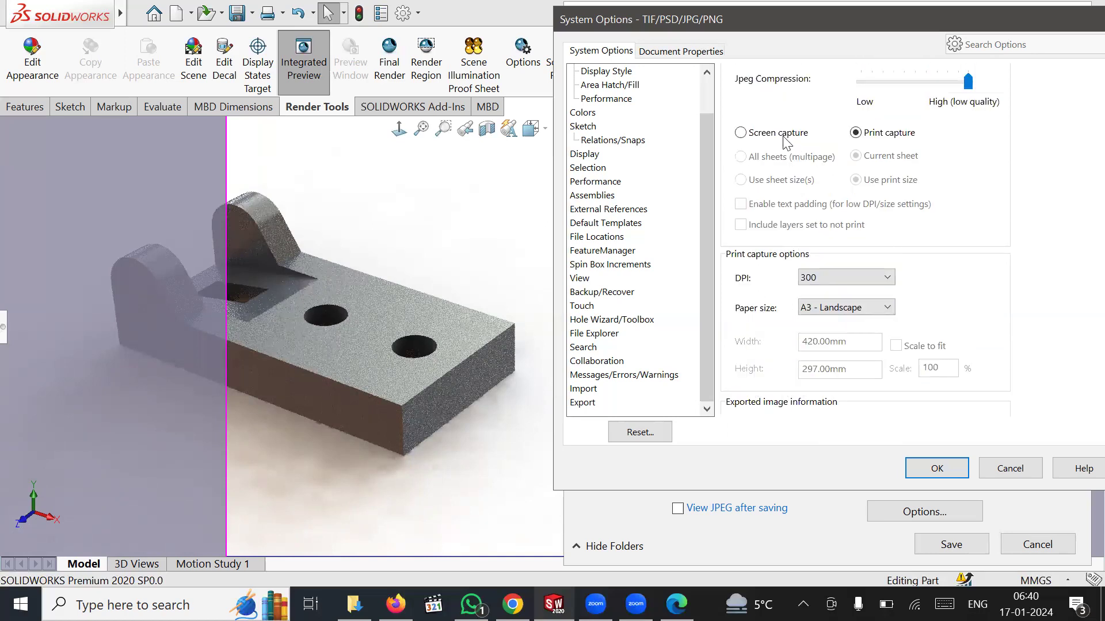
Compare the framing of Screen capture with Print capture and review the available image types.
{"action": "left_click", "coordinate": [781, 134]}
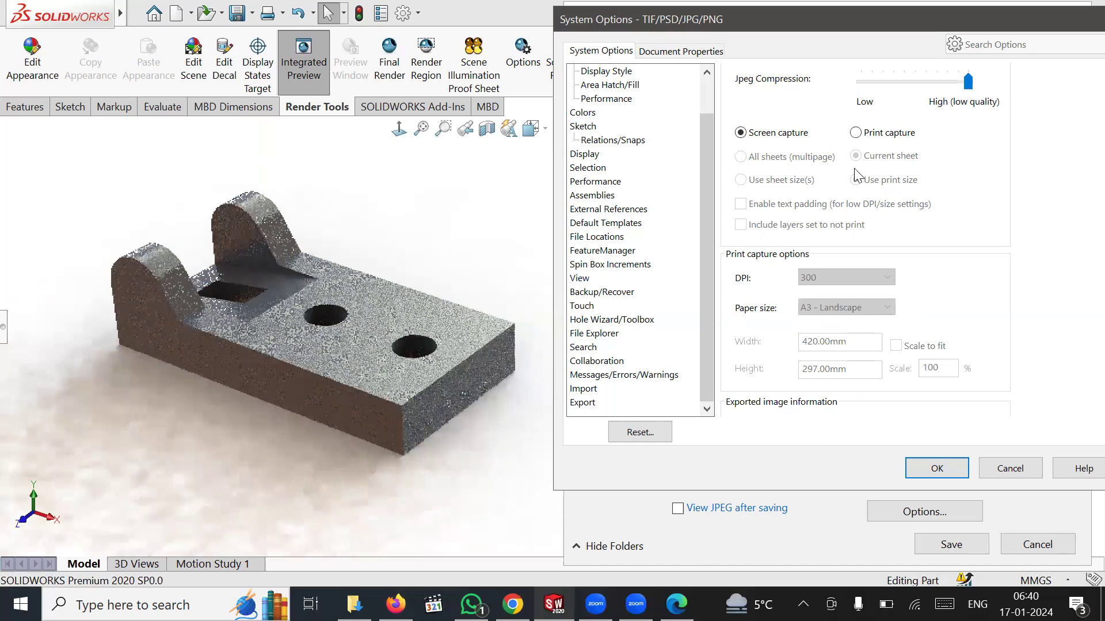
{"action": "left_click", "coordinate": [856, 132]}
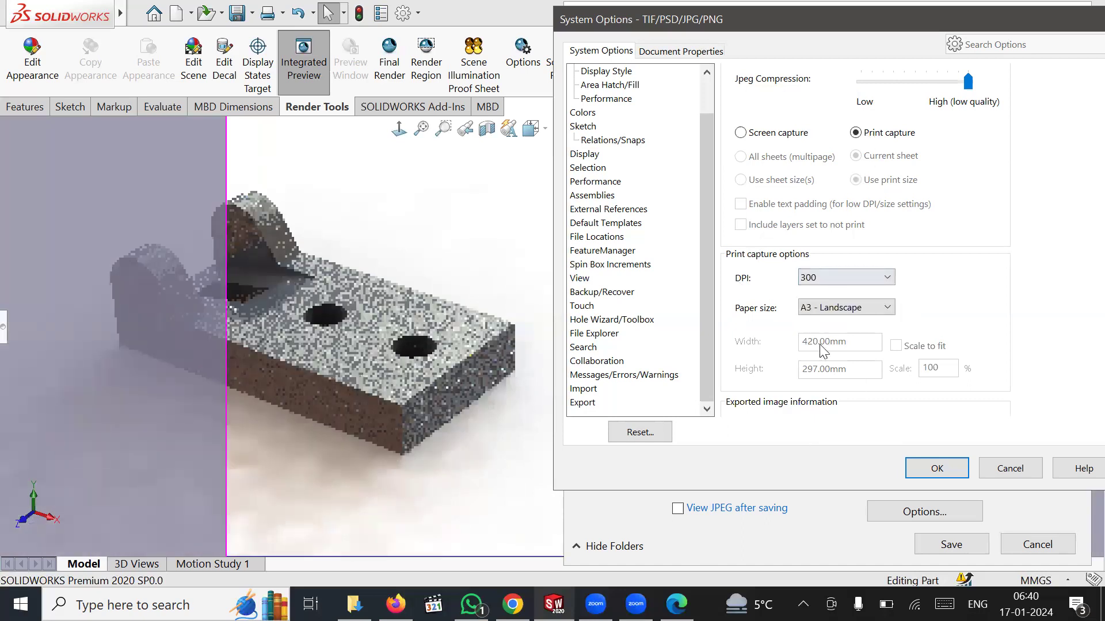
{"action": "scroll", "coordinate": [826, 355], "scroll_direction": "up", "scroll_amount": 5}
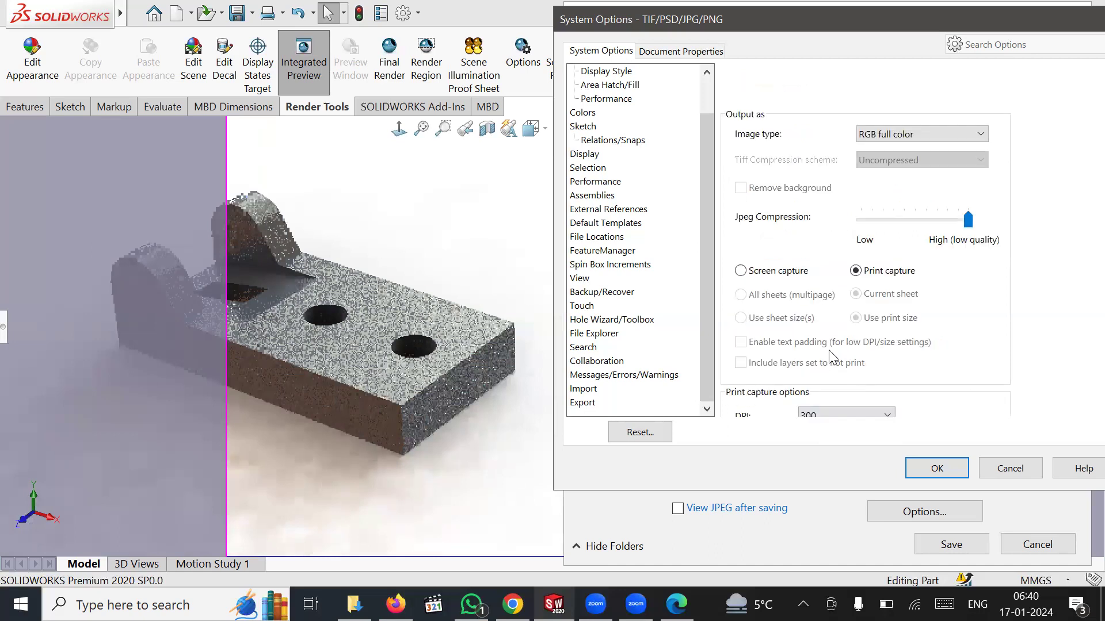
{"action": "left_click", "coordinate": [901, 138]}
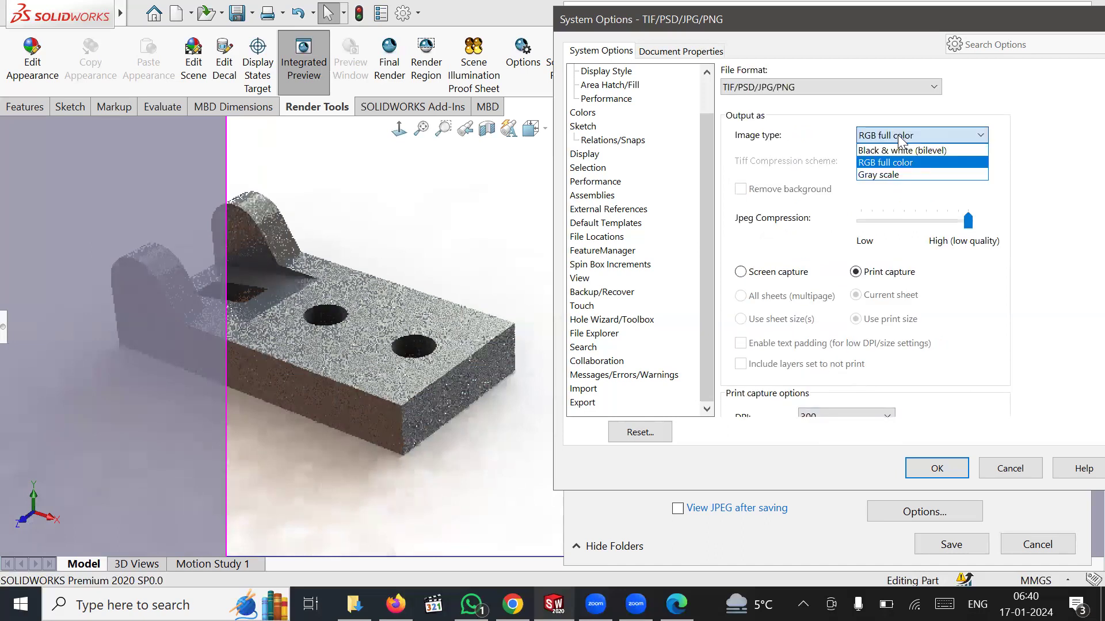
{"action": "left_click", "coordinate": [898, 135]}
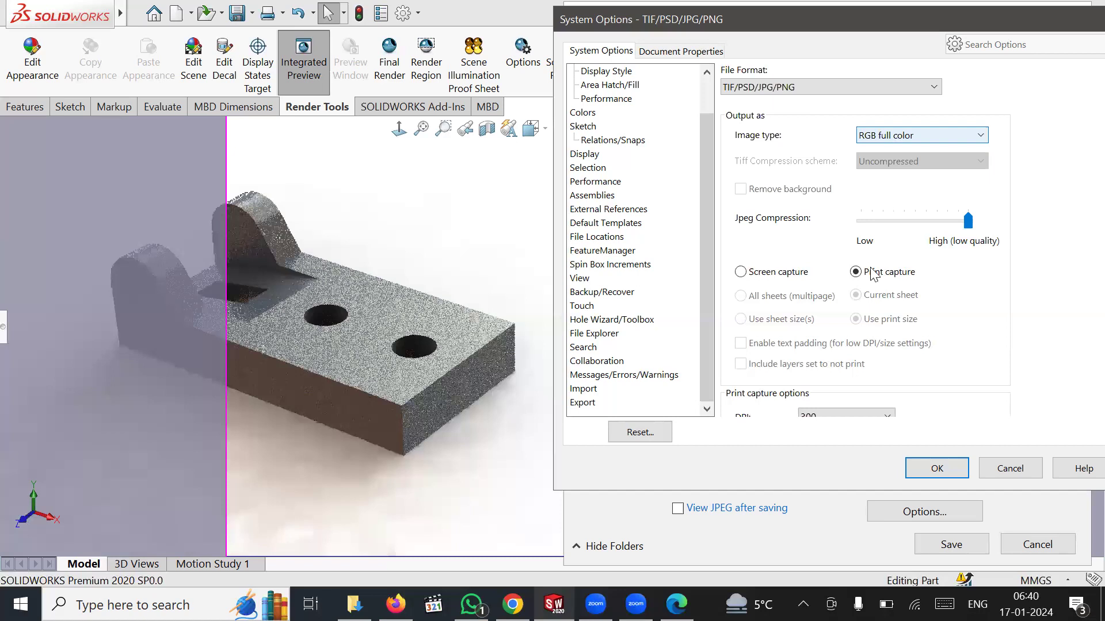
Set the JPEG output to Screen capture and accept the export options.
{"action": "scroll", "coordinate": [950, 343], "scroll_direction": "down", "scroll_amount": 1}
{"action": "scroll", "coordinate": [791, 236], "scroll_direction": "down", "scroll_amount": 2}
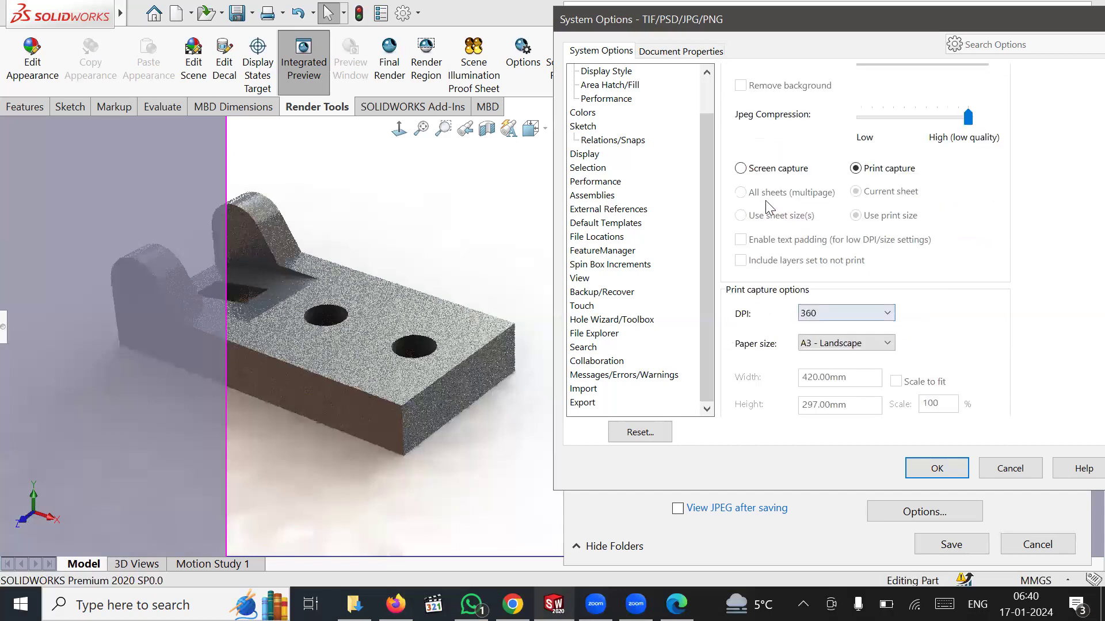
{"action": "left_click", "coordinate": [763, 170]}
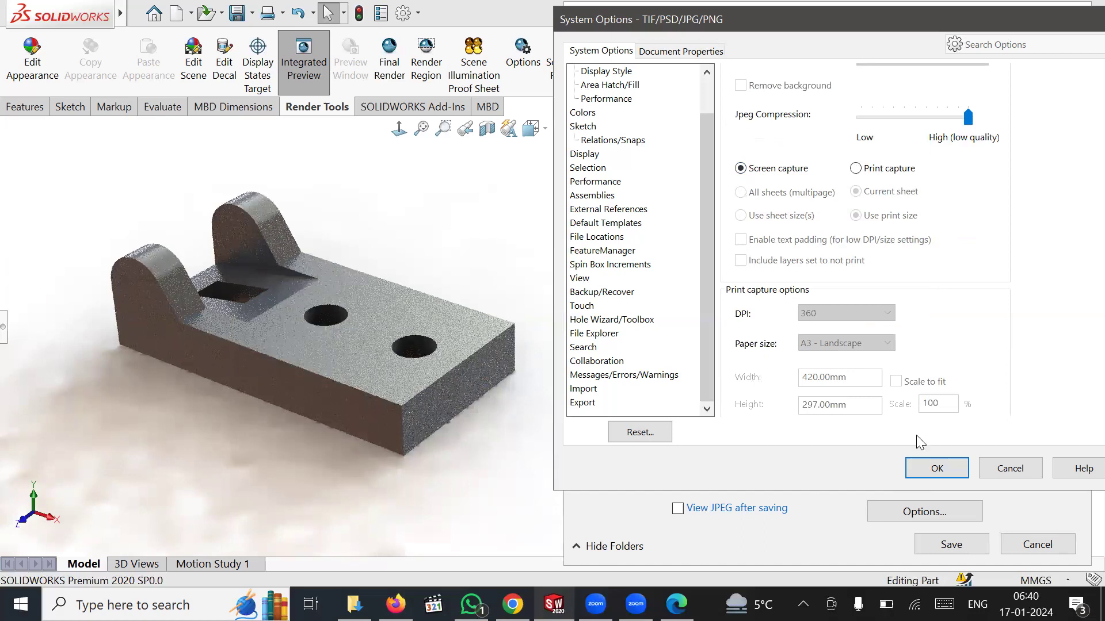
{"action": "left_click", "coordinate": [937, 469]}
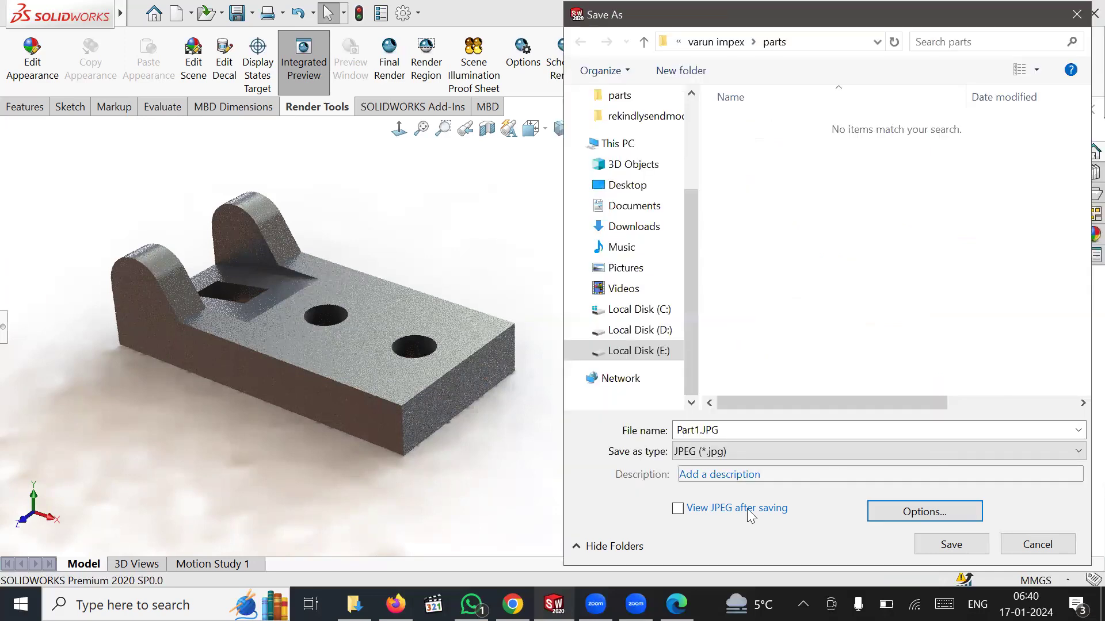
Save the part as JPEG Part1.JPG on the Desktop with View JPEG after saving enabled, and check the opened image.
{"action": "left_click", "coordinate": [705, 512]}
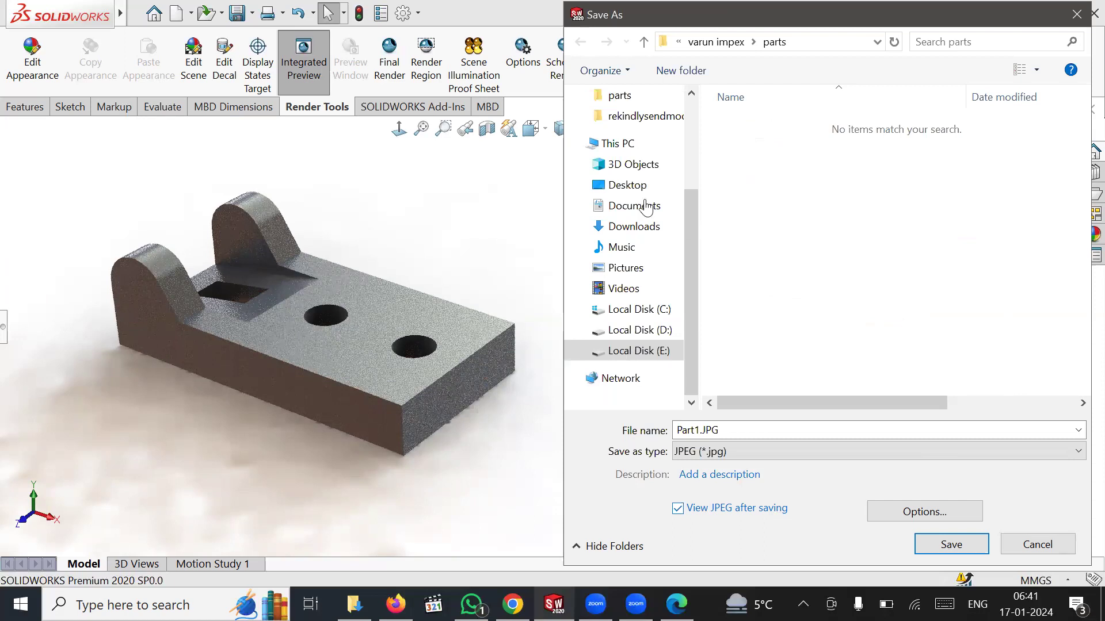
{"action": "left_click", "coordinate": [630, 190]}
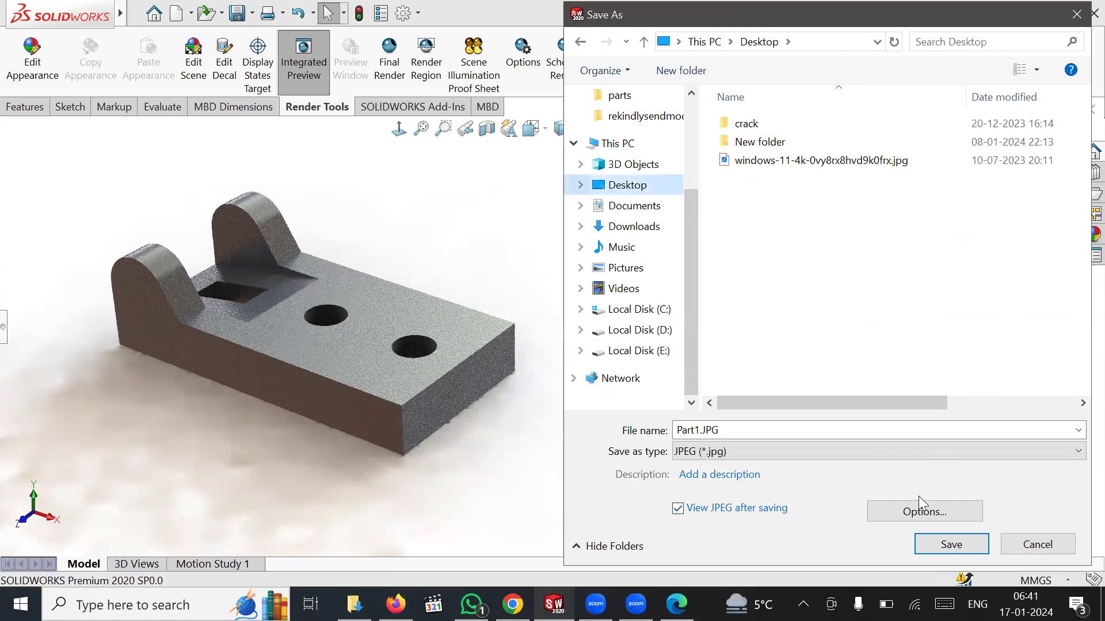
{"action": "left_click", "coordinate": [944, 545]}
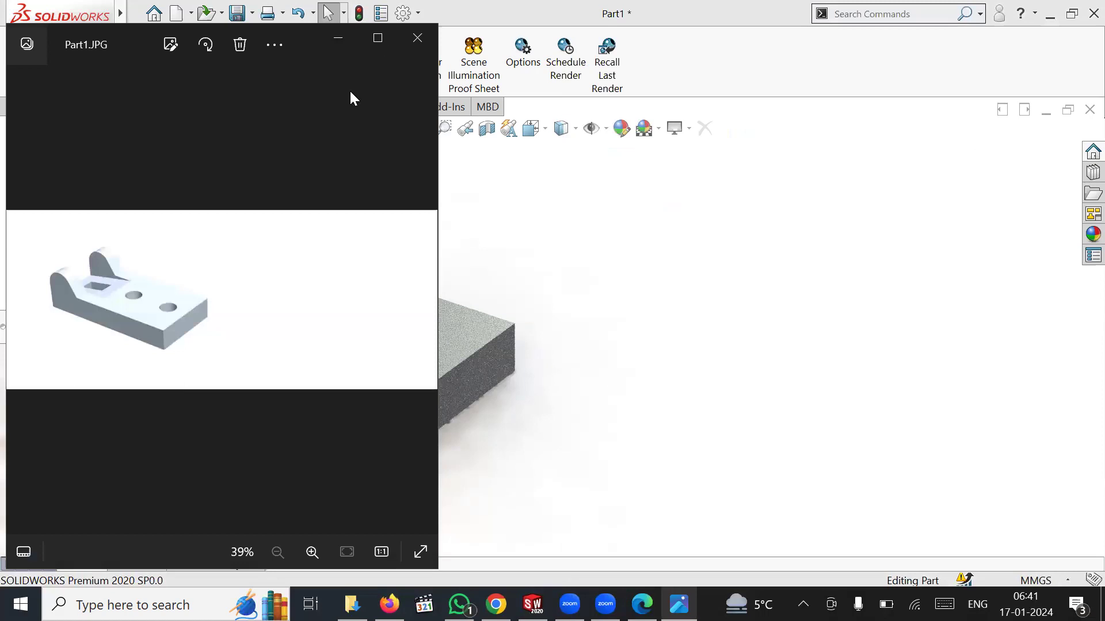
{"action": "left_click", "coordinate": [378, 39]}
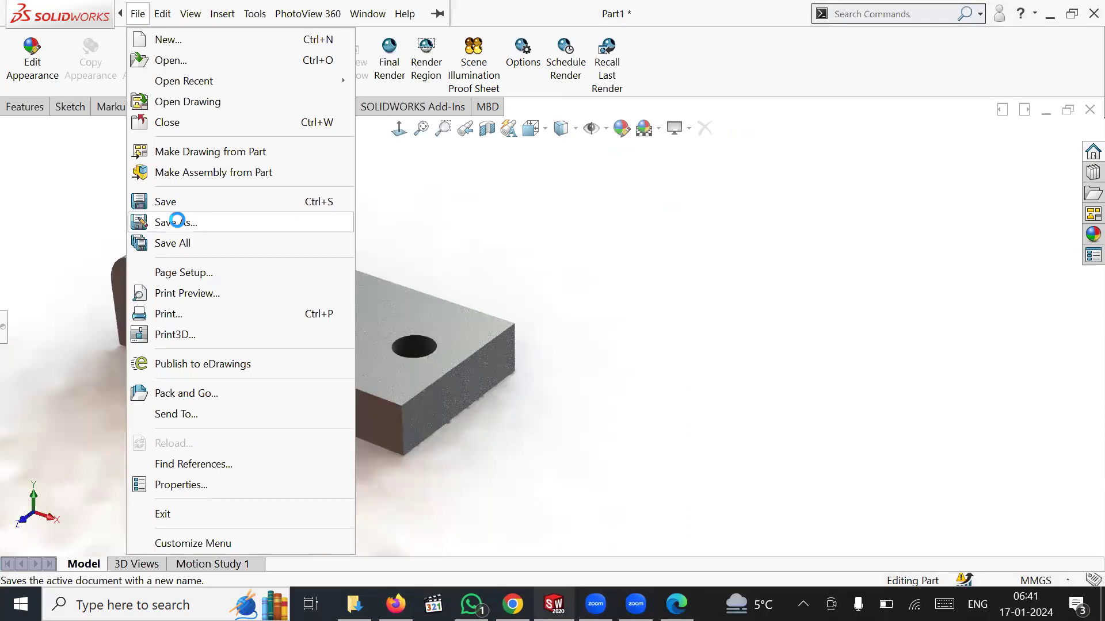
Save the part again to the Desktop in JPEG format under the file name Part11.JPG.
{"action": "left_click", "coordinate": [177, 223]}
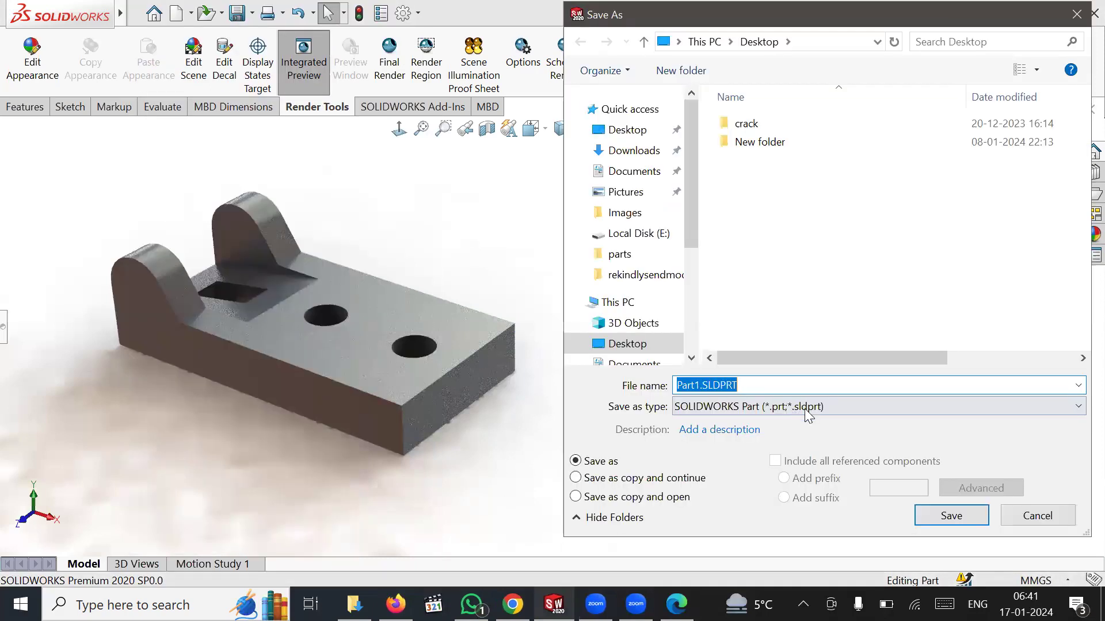
{"action": "left_click", "coordinate": [784, 406]}
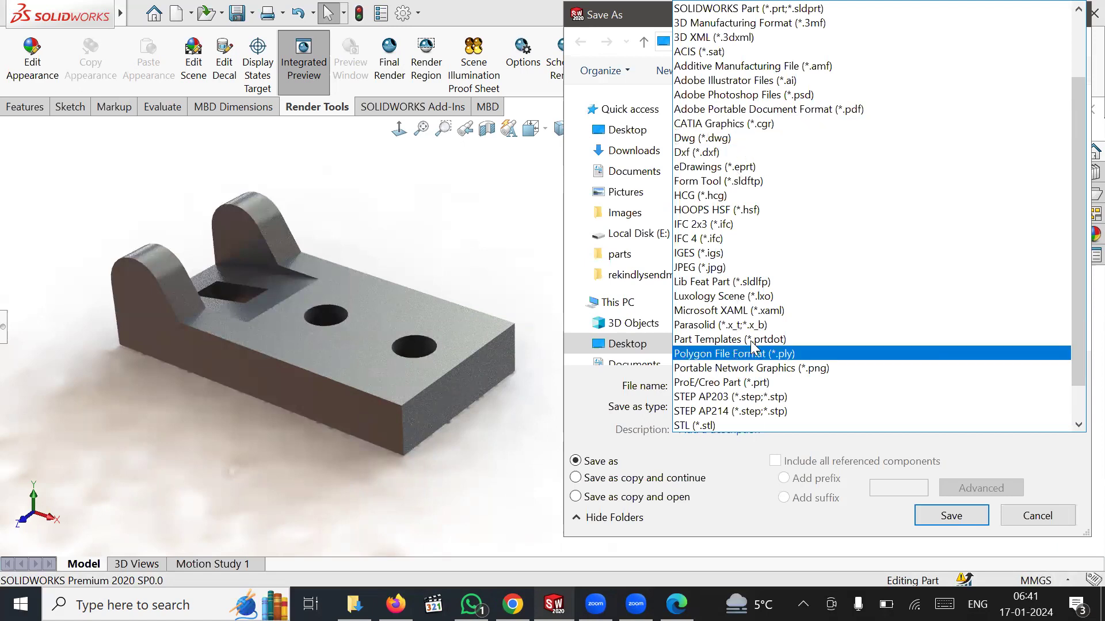
{"action": "scroll", "coordinate": [751, 345], "scroll_direction": "up", "scroll_amount": 2}
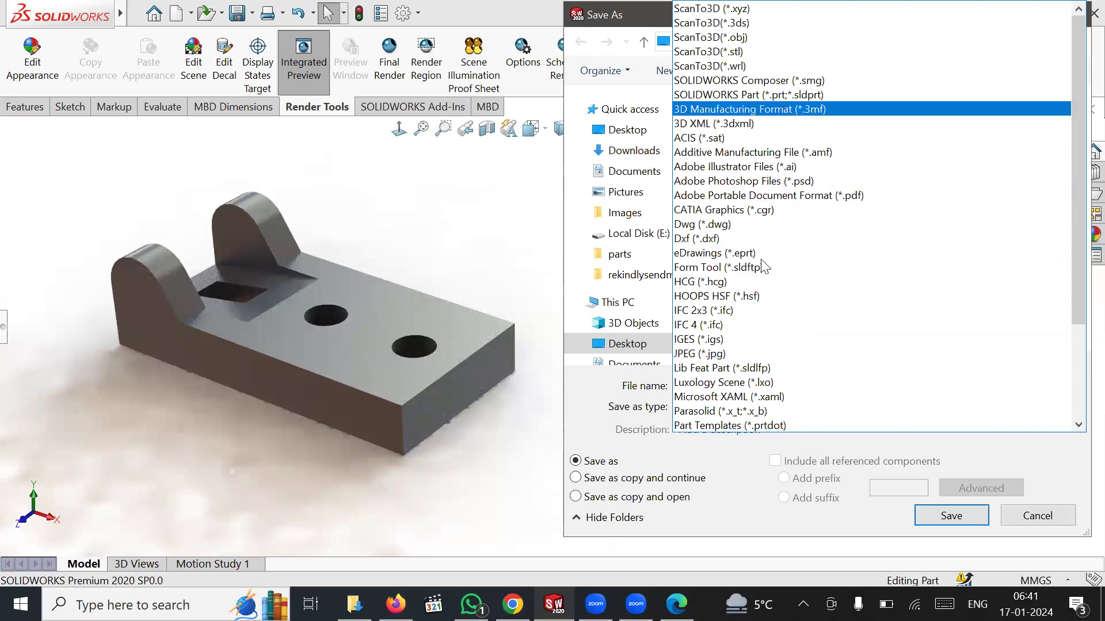
{"action": "scroll", "coordinate": [762, 266], "scroll_direction": "down", "scroll_amount": 3}
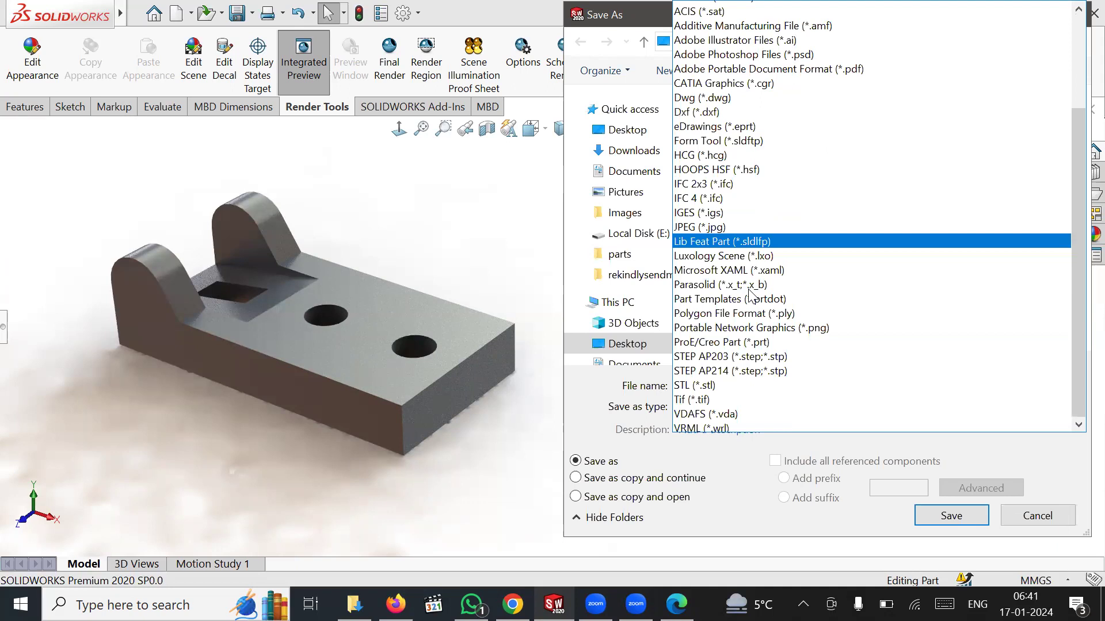
{"action": "left_click", "coordinate": [730, 369]}
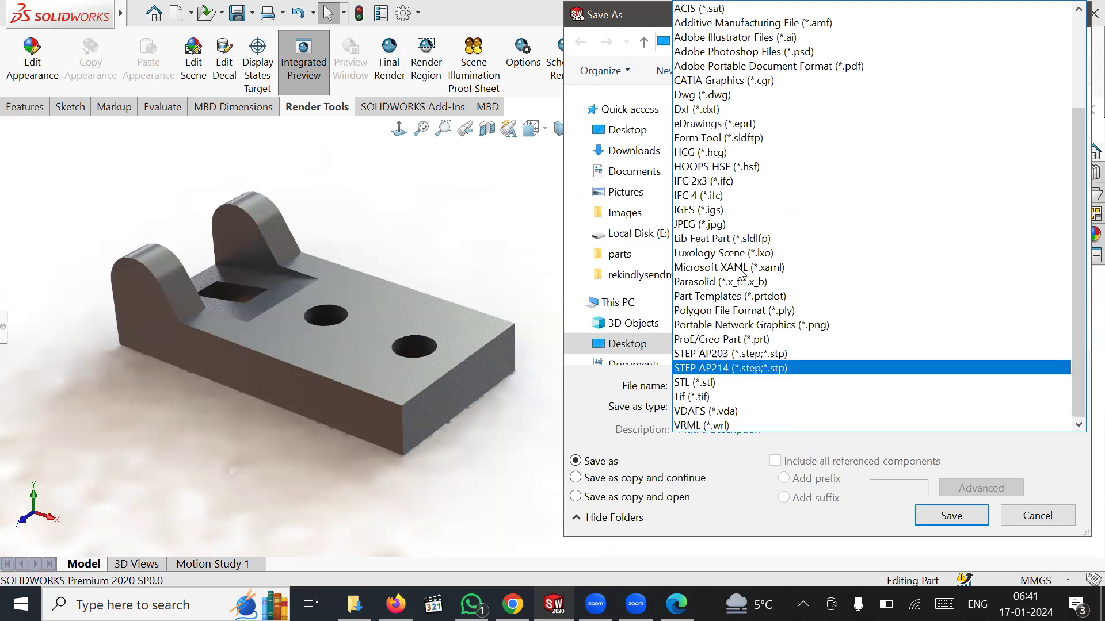
{"action": "left_click", "coordinate": [714, 224]}
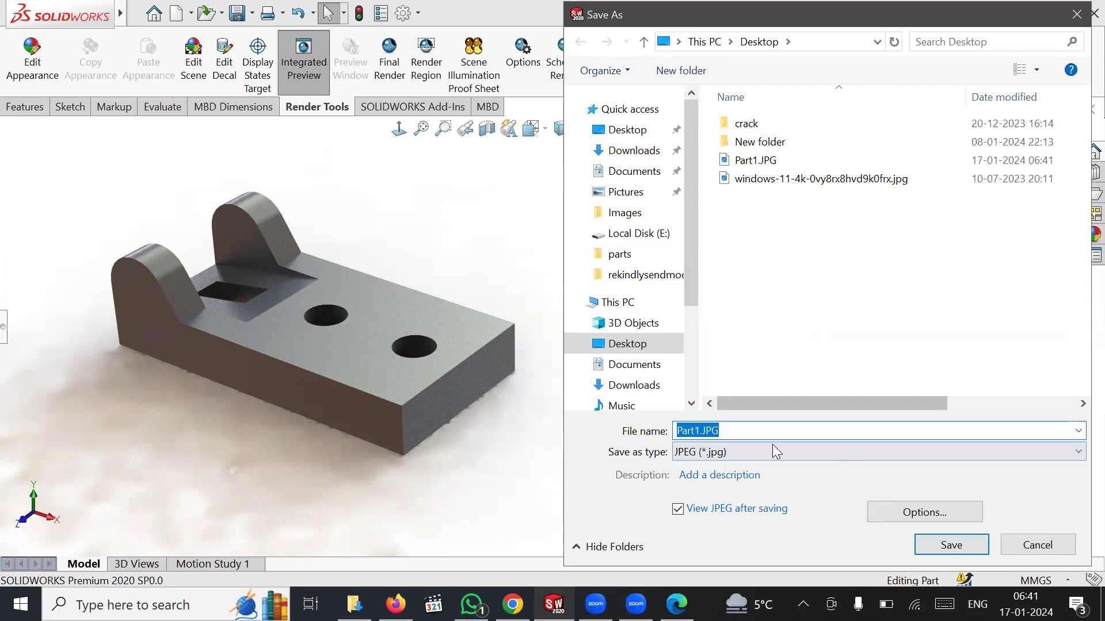
{"action": "left_click", "coordinate": [700, 431]}
{"action": "type", "text": "1"}
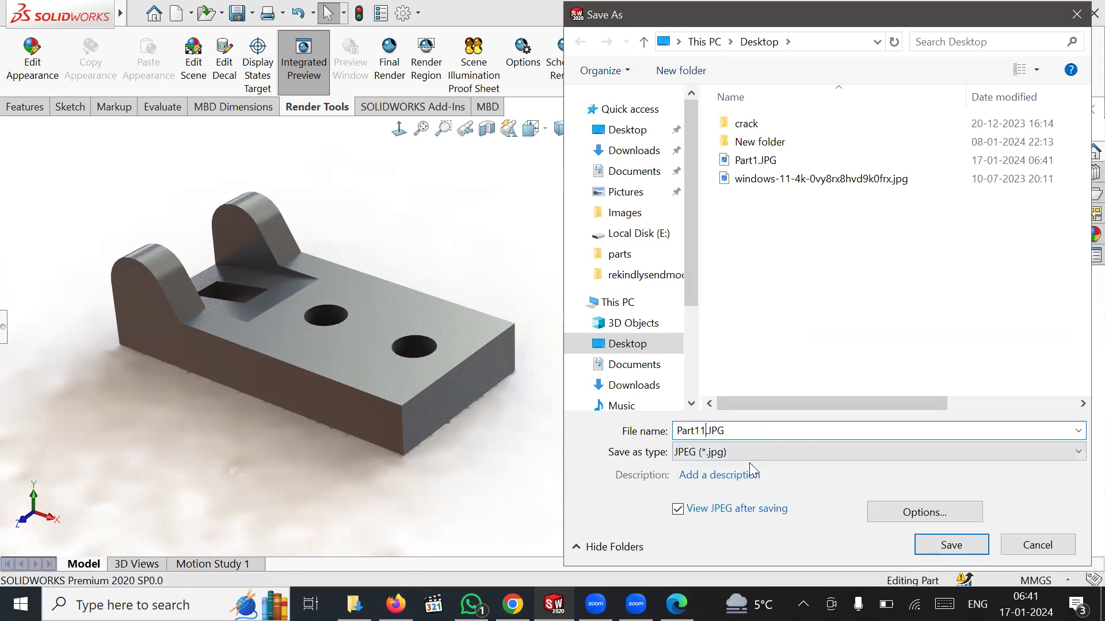
{"action": "left_click", "coordinate": [946, 543]}
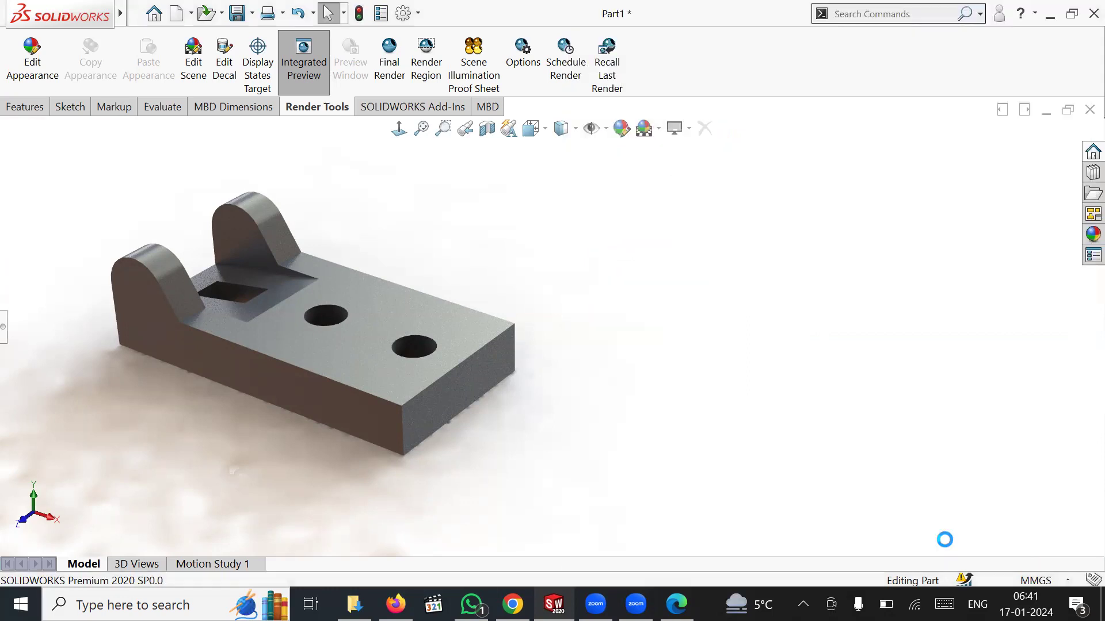
Examine the edge sharpness of the saved Part11.JPG at high magnification and close the image.
{"action": "key", "text": "super+shift+s"}
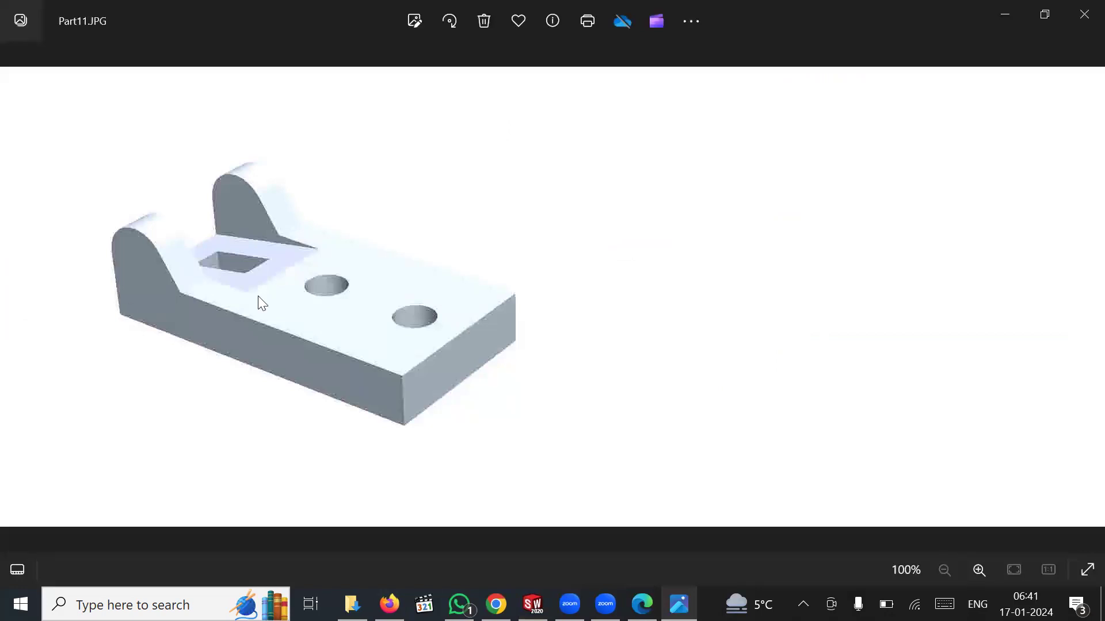
{"action": "scroll", "coordinate": [449, 389], "scroll_direction": "up", "scroll_amount": 2}
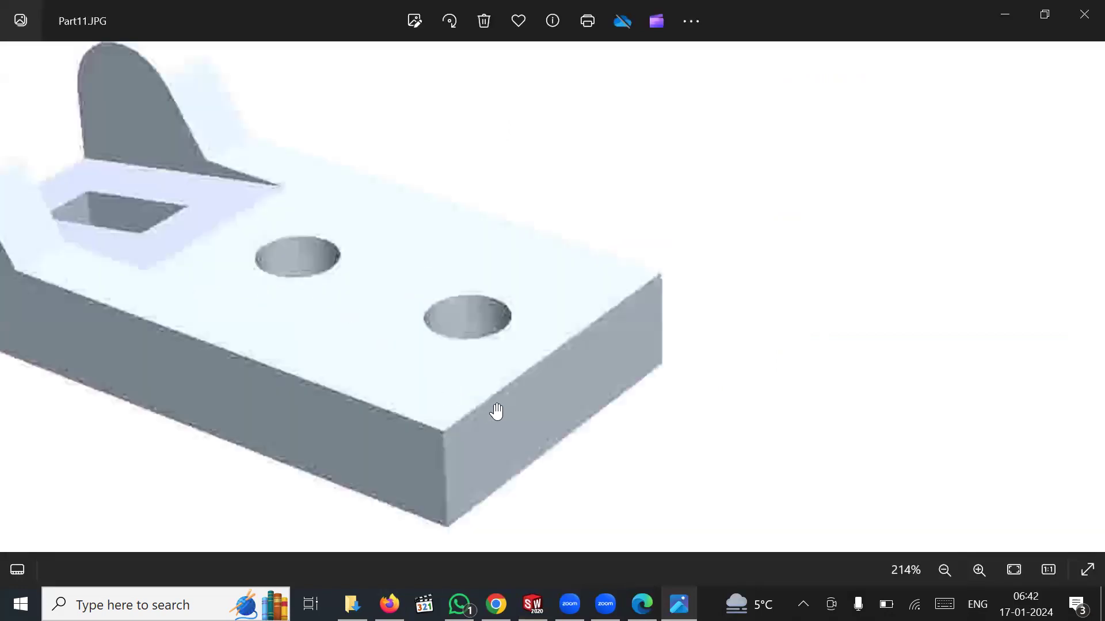
{"action": "scroll", "coordinate": [510, 410], "scroll_direction": "up", "scroll_amount": 3}
{"action": "scroll", "coordinate": [552, 385], "scroll_direction": "up", "scroll_amount": 3}
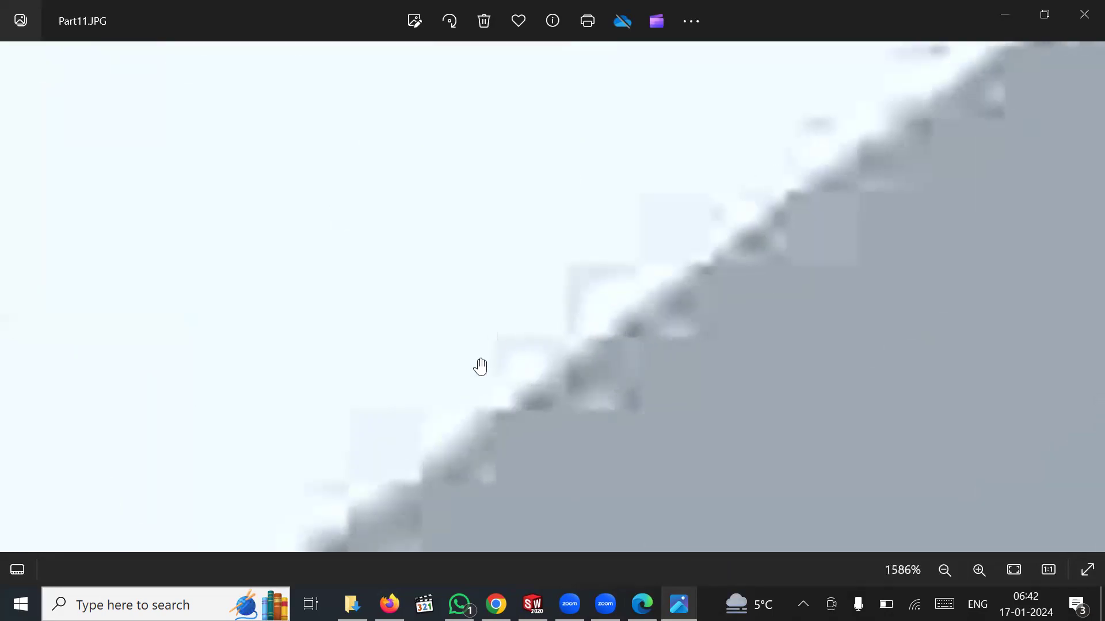
{"action": "scroll", "coordinate": [534, 385], "scroll_direction": "down", "scroll_amount": 6}
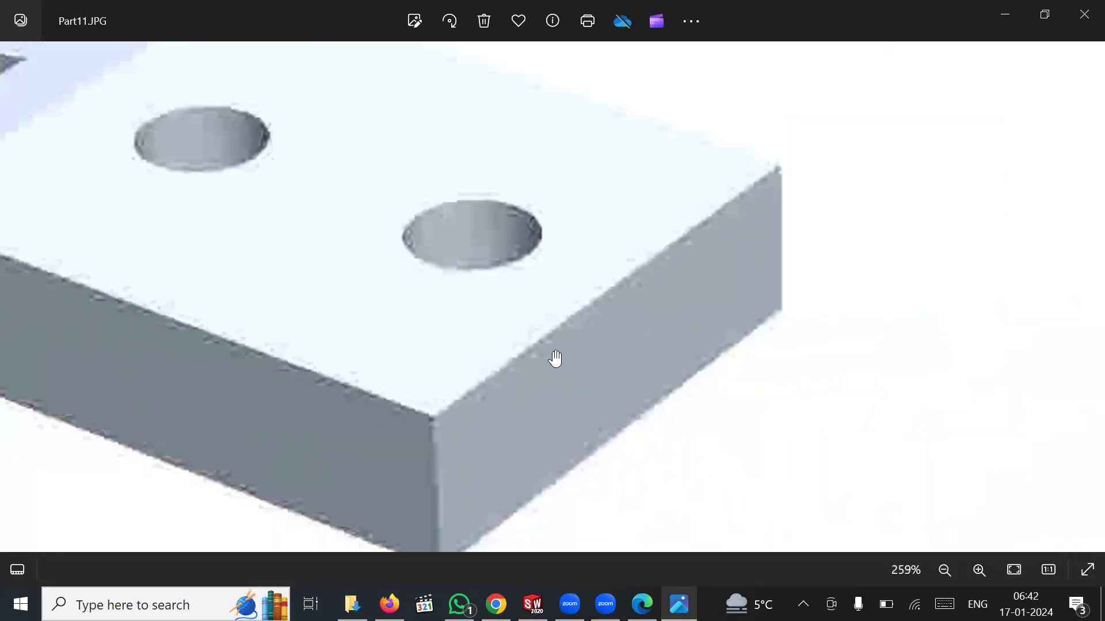
{"action": "left_click", "coordinate": [1079, 10]}
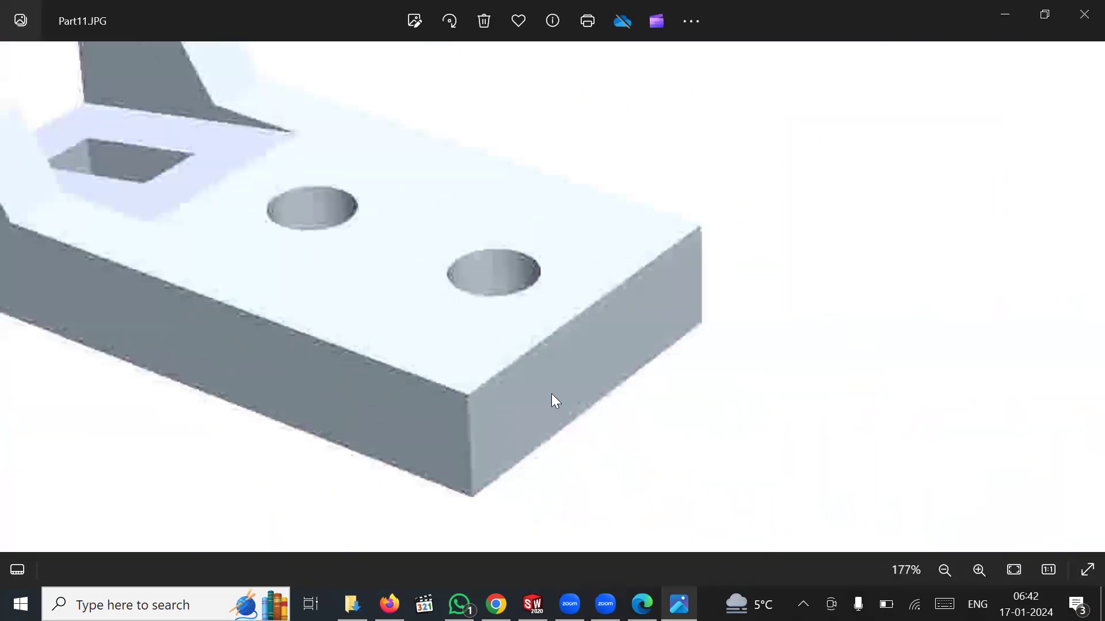
Tilt the part slightly, run a Final Render, and save the rendered image as Untitled.JPG in Documents.
{"action": "middle_click_drag", "start_coordinate": [547, 380], "coordinate": [564, 365]}
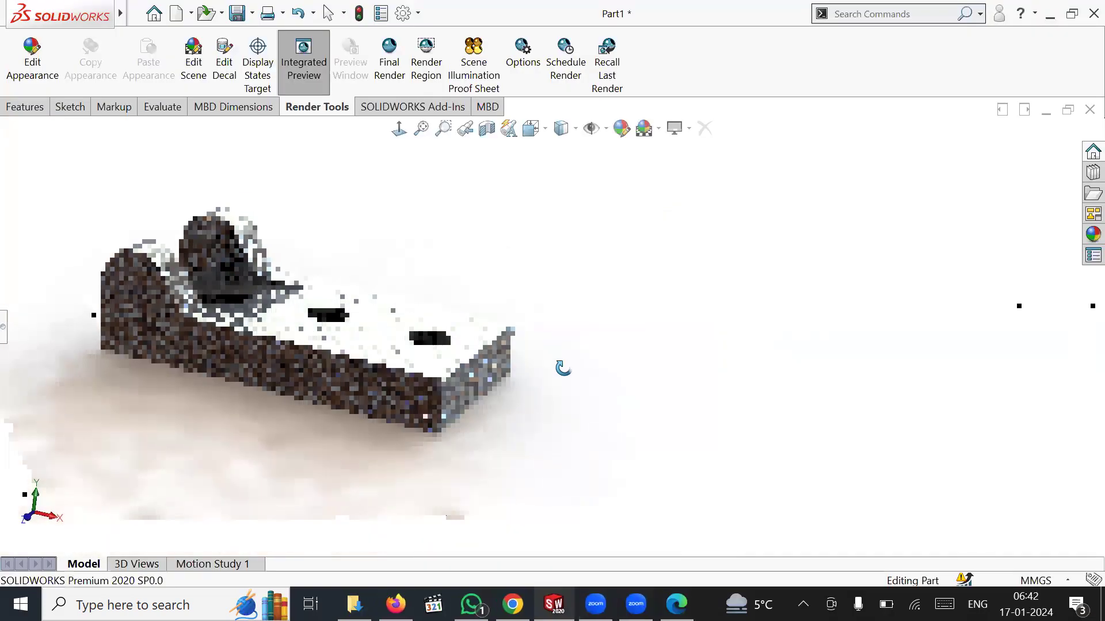
{"action": "left_click", "coordinate": [391, 72]}
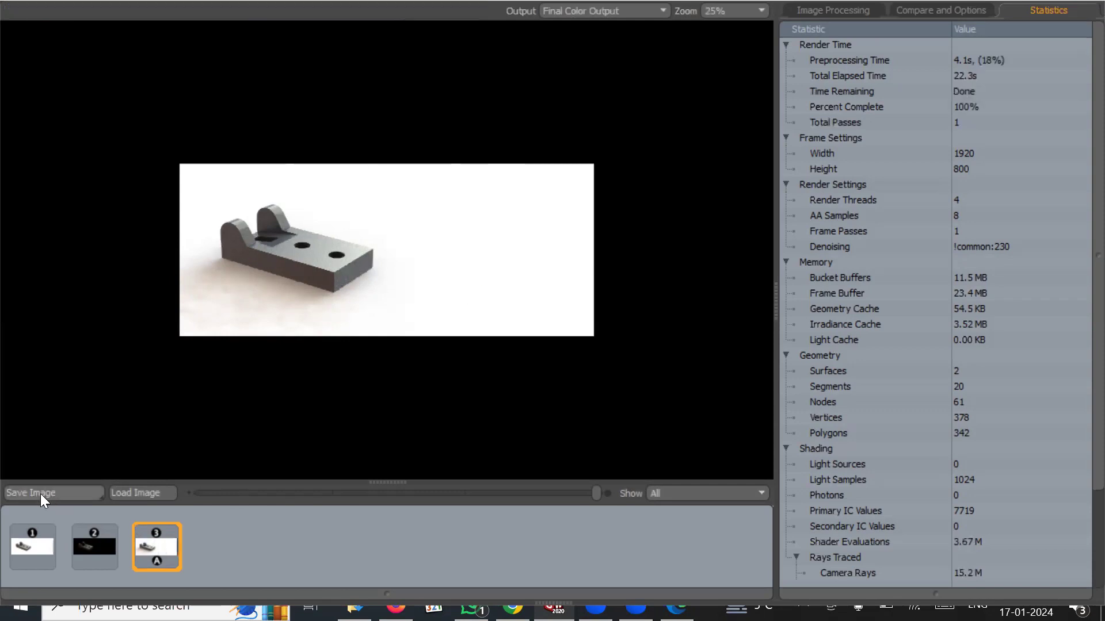
{"action": "left_click", "coordinate": [40, 493]}
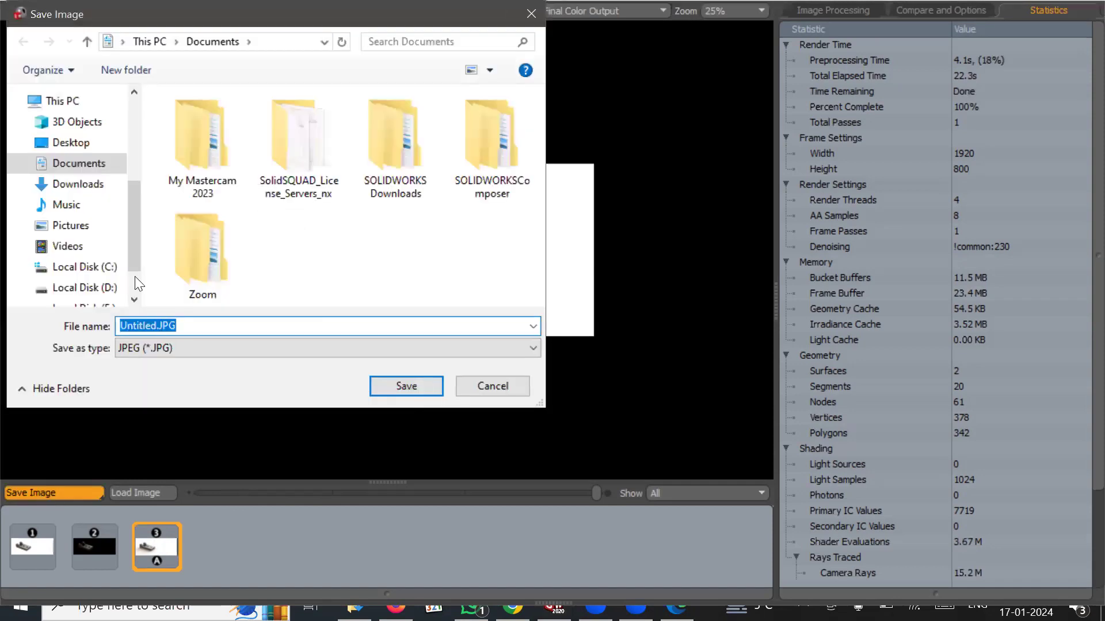
{"action": "left_click", "coordinate": [393, 385]}
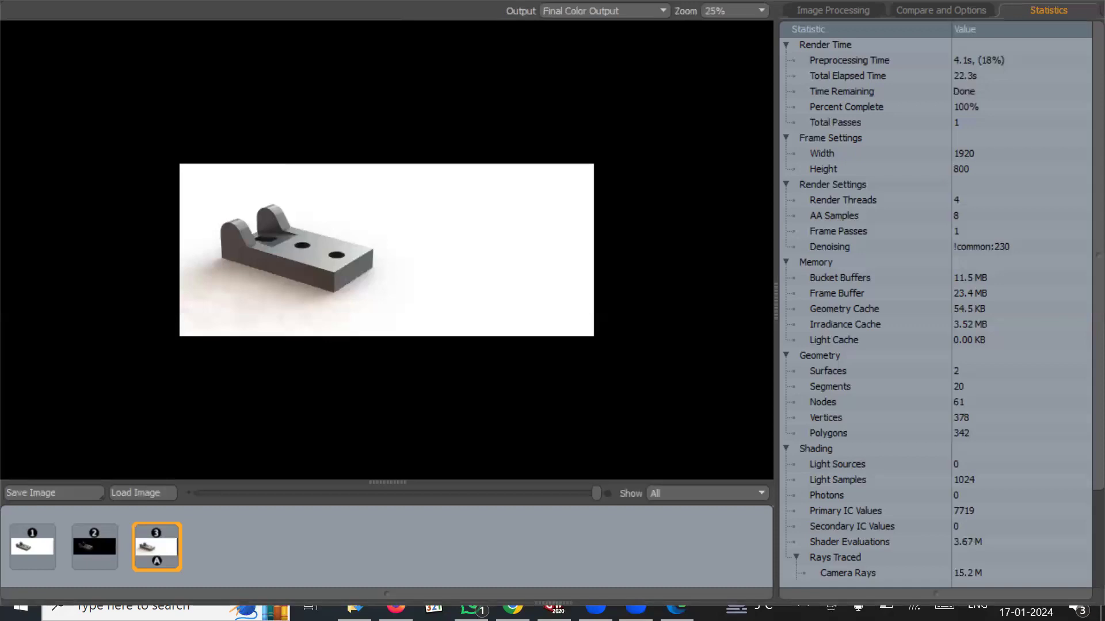
{"action": "left_click", "coordinate": [758, 15]}
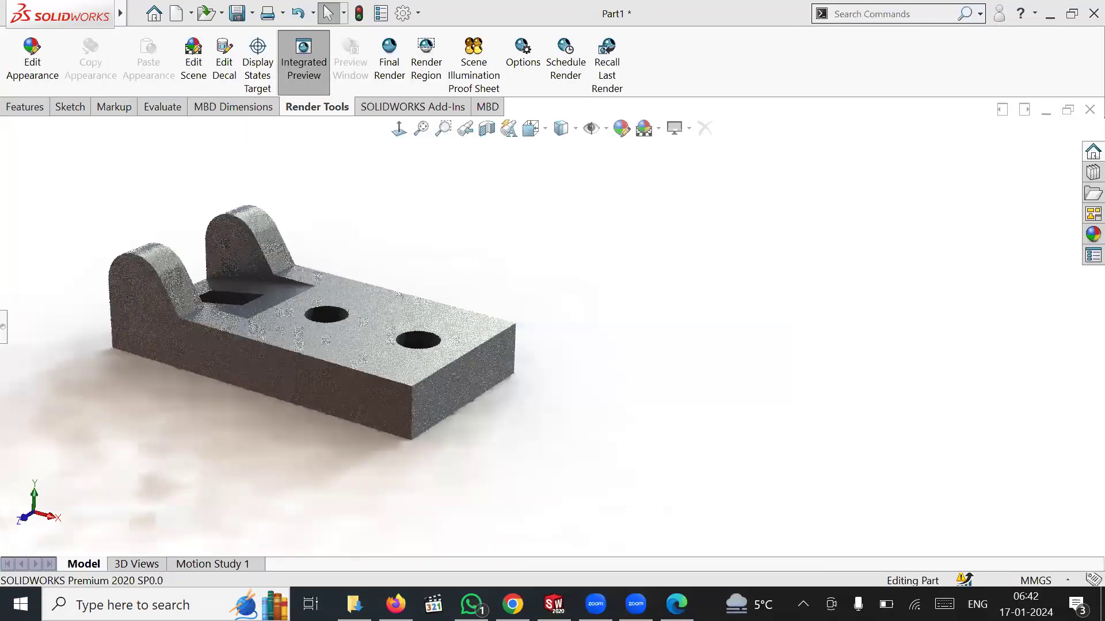
Switch to File Explorer, open Untitled.JPG from Documents to inspect the final render, and close the image.
{"action": "key", "text": "alt+Tab"}
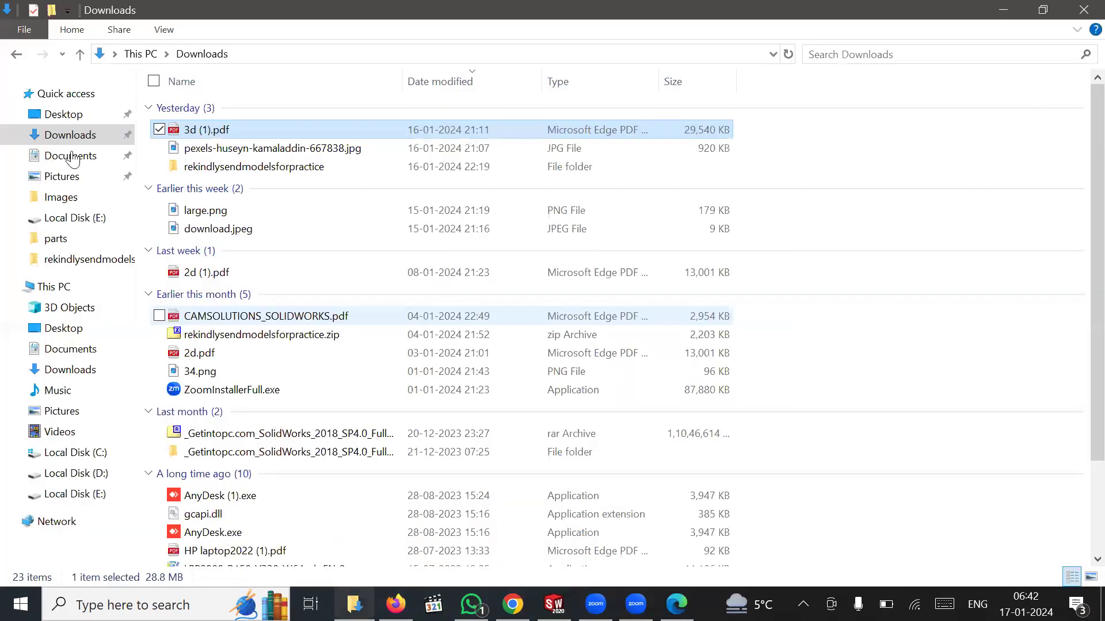
{"action": "left_click", "coordinate": [70, 156]}
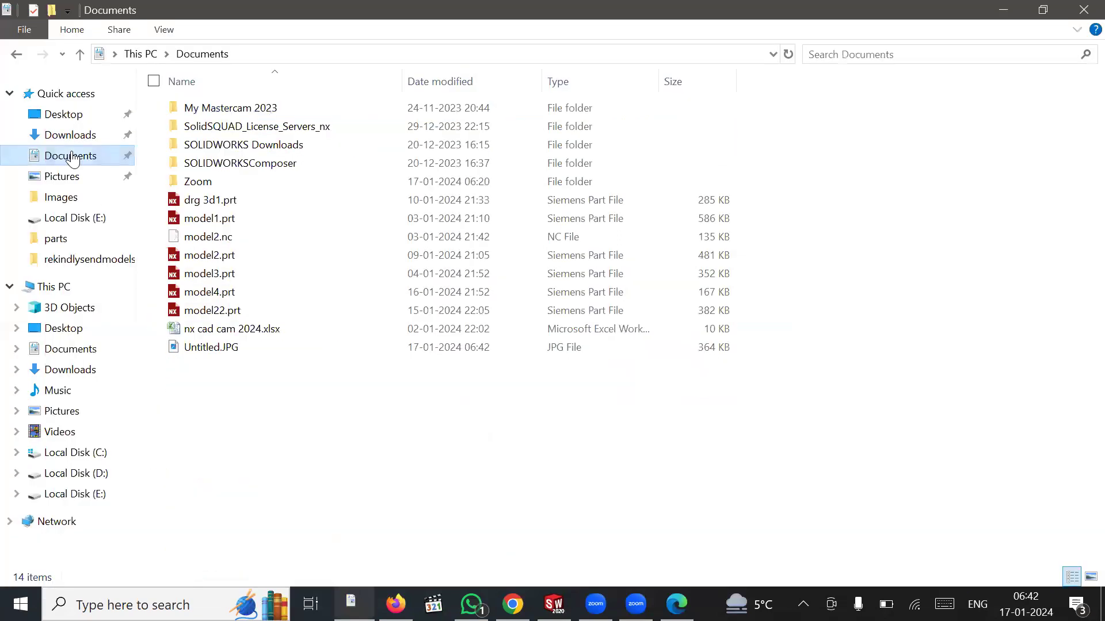
{"action": "left_click", "coordinate": [211, 353]}
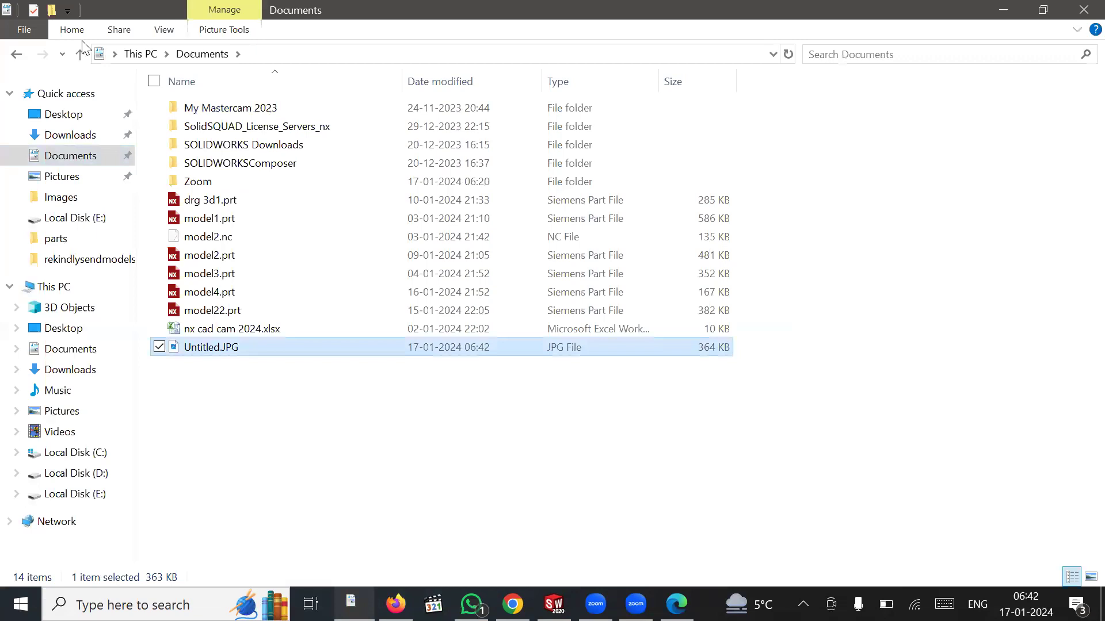
{"action": "key", "text": "Return"}
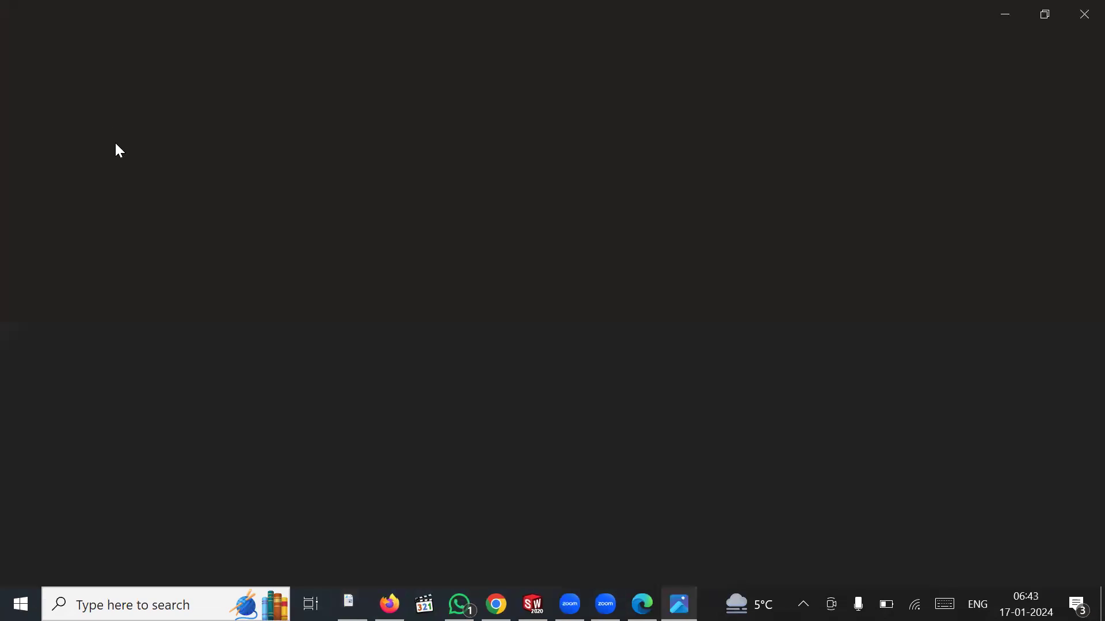
{"action": "scroll", "coordinate": [204, 324], "scroll_direction": "up", "scroll_amount": 2}
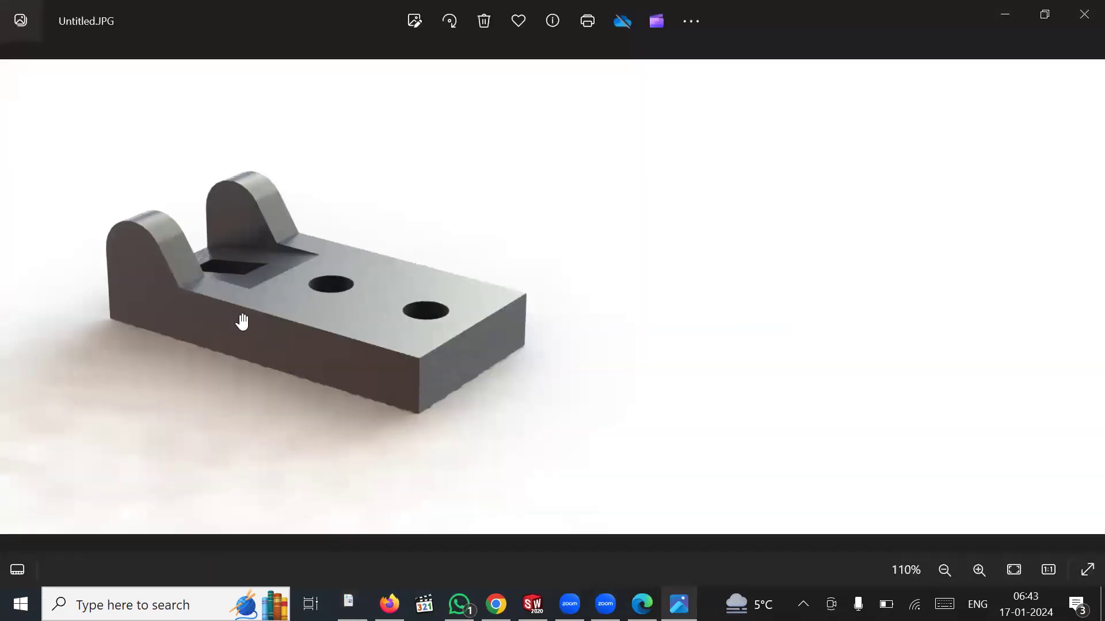
{"action": "scroll", "coordinate": [350, 284], "scroll_direction": "down", "scroll_amount": 2}
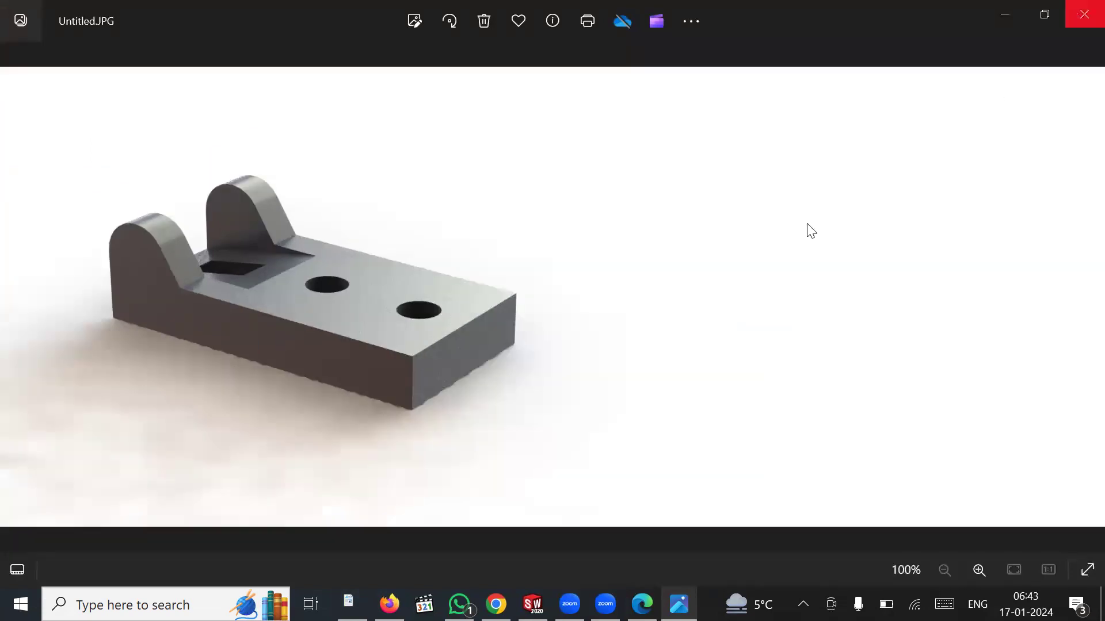
{"action": "key", "text": "alt+F4"}
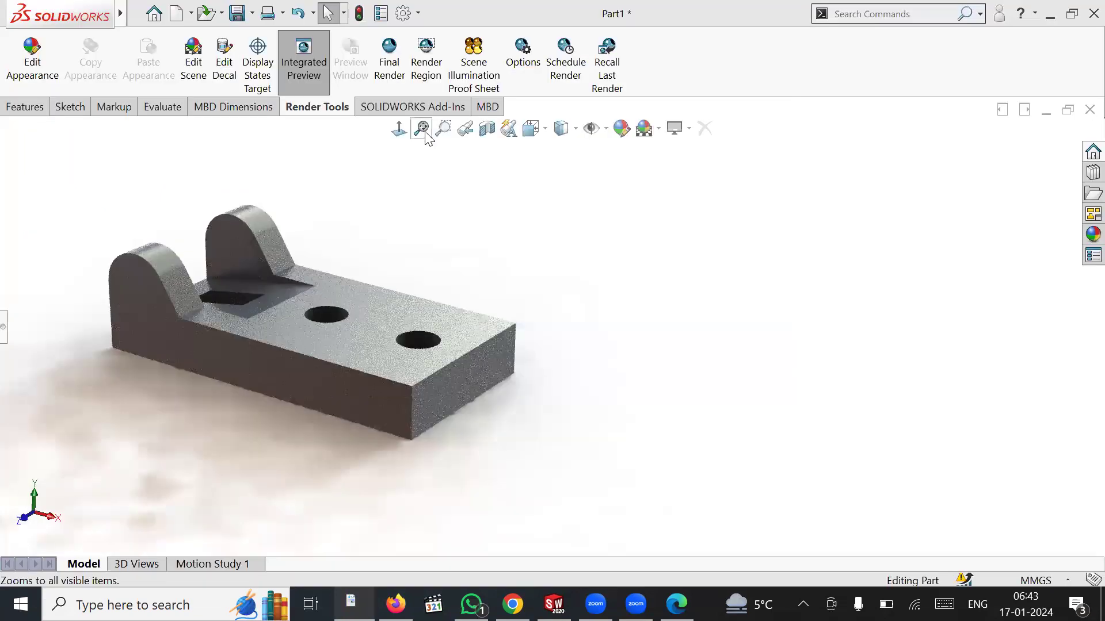
Fit the part in view and publish its default configuration to eDrawings, reviewing and accepting the EDRW/EPRT/EASM export options.
{"action": "left_click", "coordinate": [425, 133]}
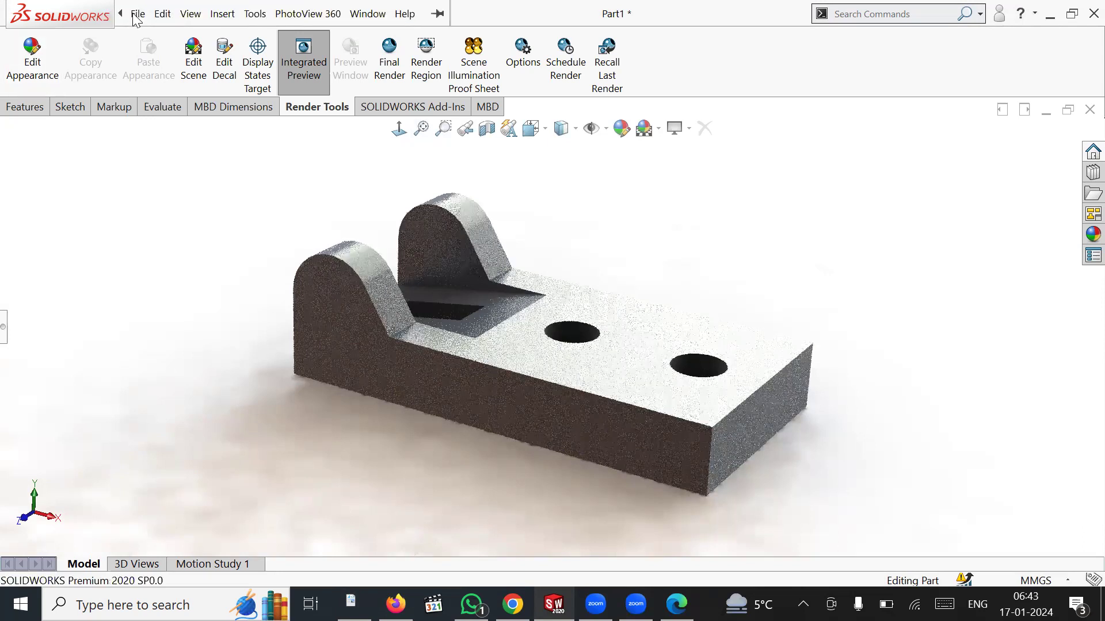
{"action": "left_click", "coordinate": [137, 16]}
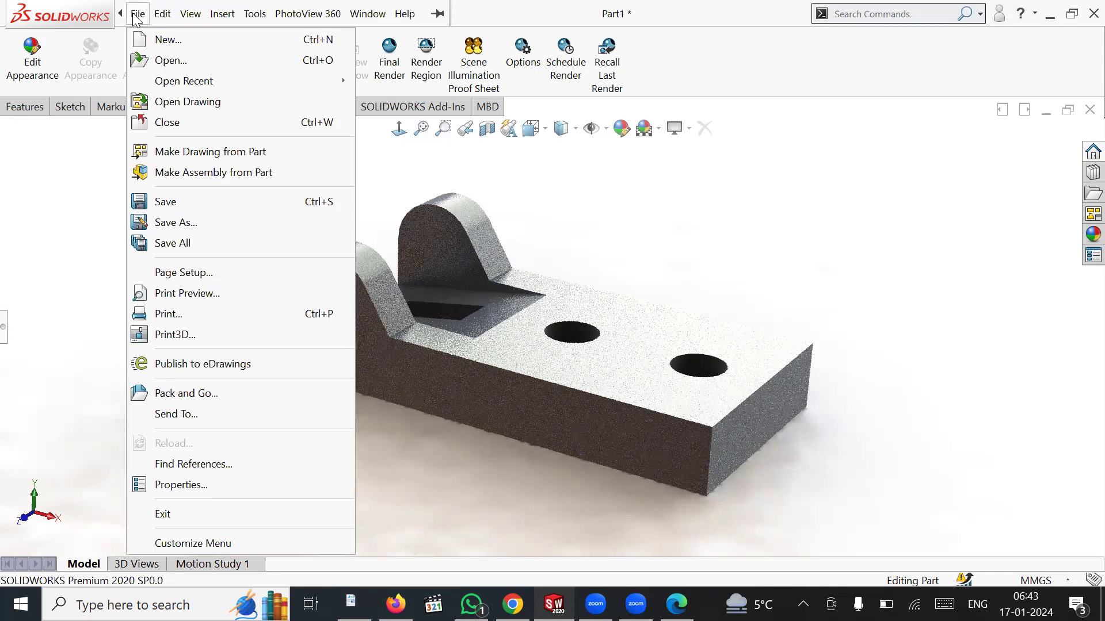
{"action": "left_click", "coordinate": [908, 119]}
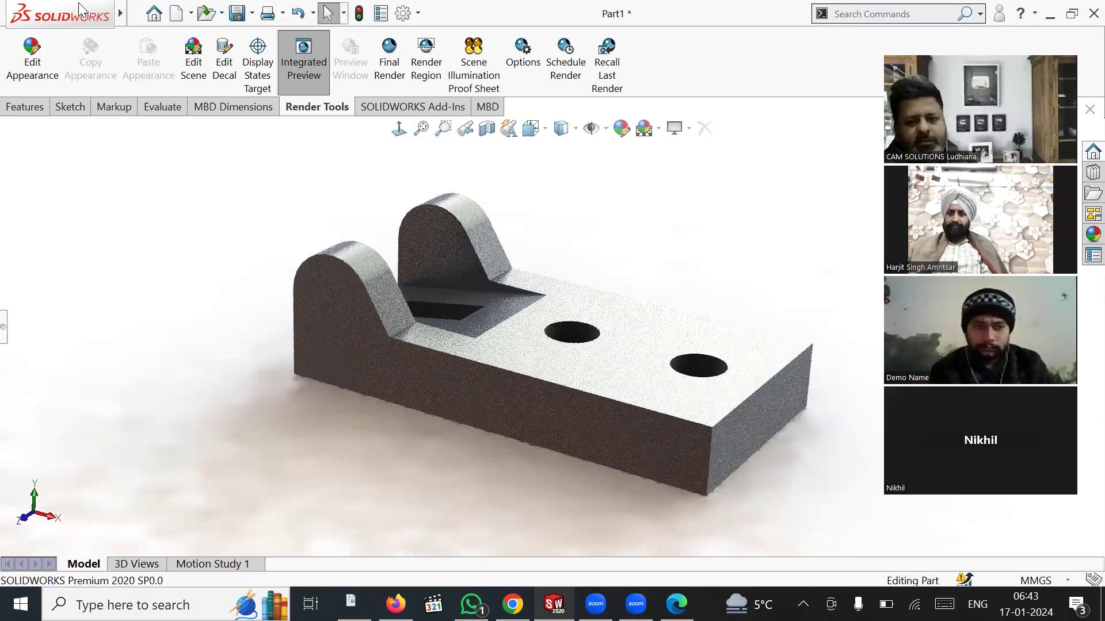
{"action": "mouse_move", "coordinate": [90, 23]}
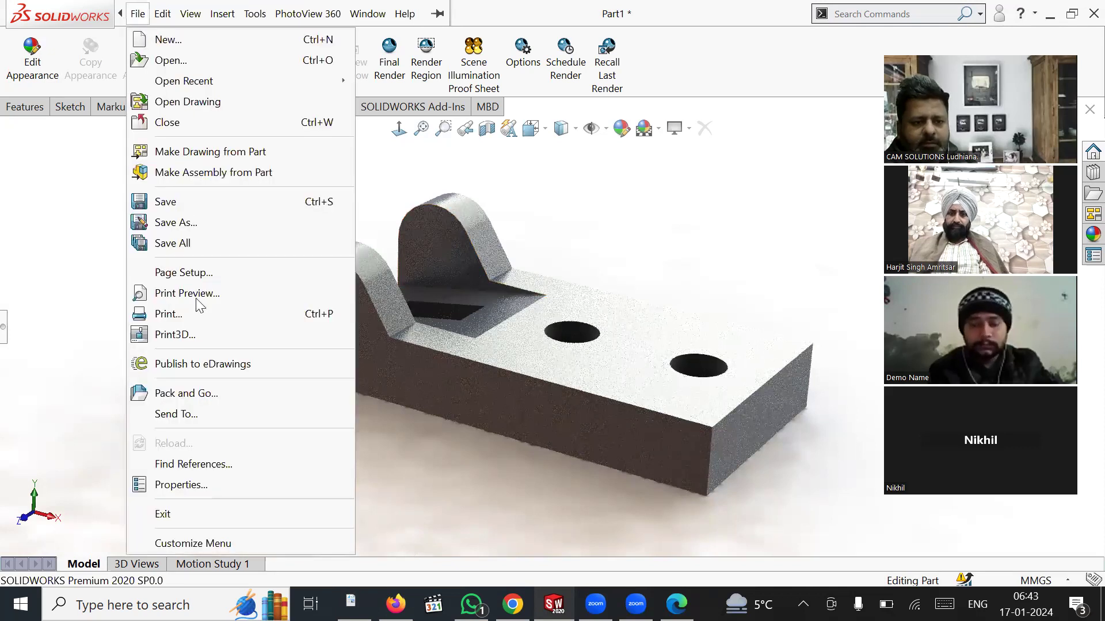
{"action": "left_click", "coordinate": [202, 369]}
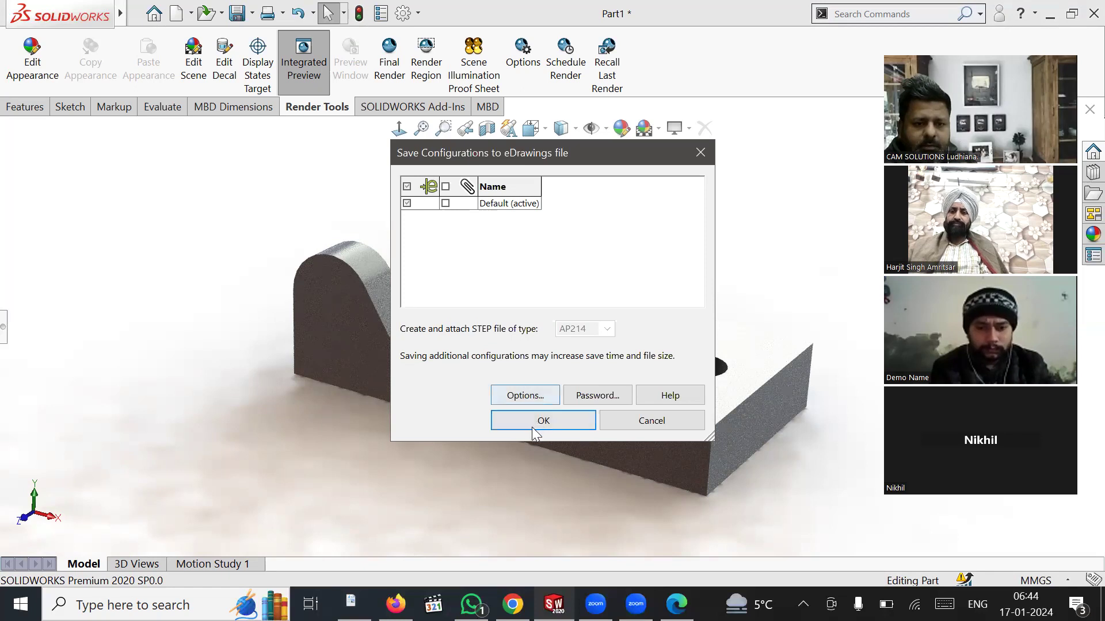
{"action": "left_click", "coordinate": [520, 396]}
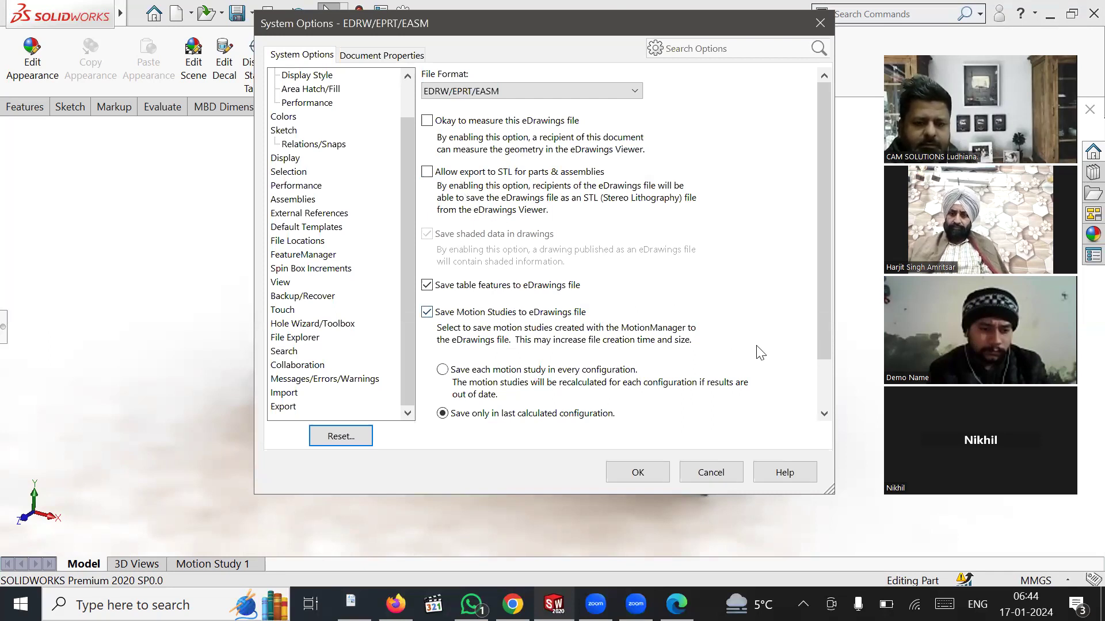
{"action": "scroll", "coordinate": [760, 352], "scroll_direction": "down", "scroll_amount": 2}
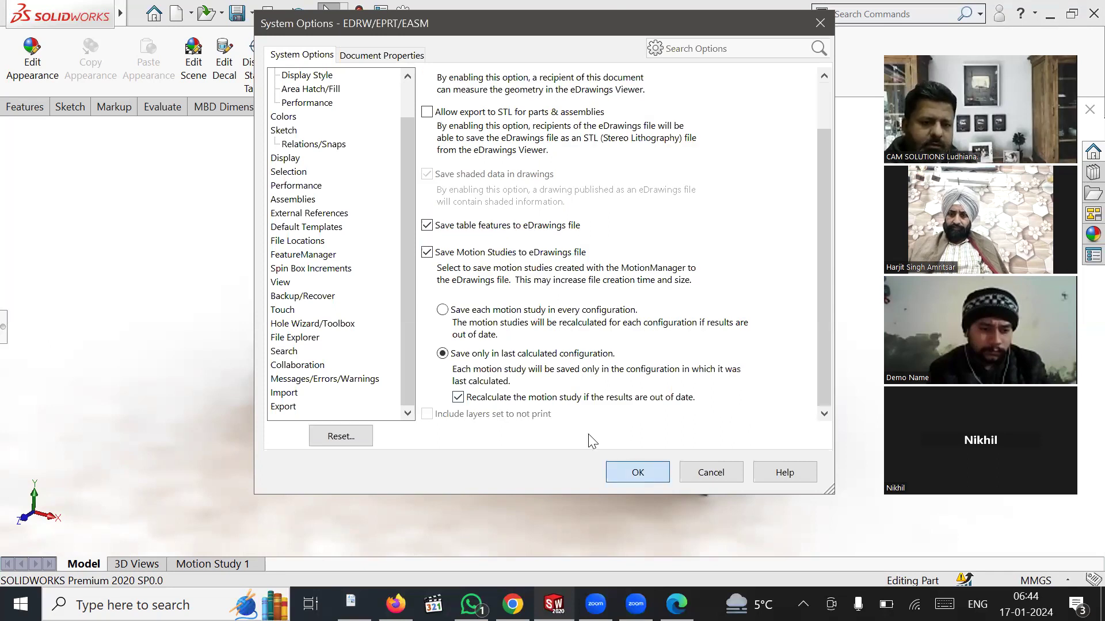
{"action": "left_click", "coordinate": [638, 472]}
{"action": "left_click", "coordinate": [559, 421]}
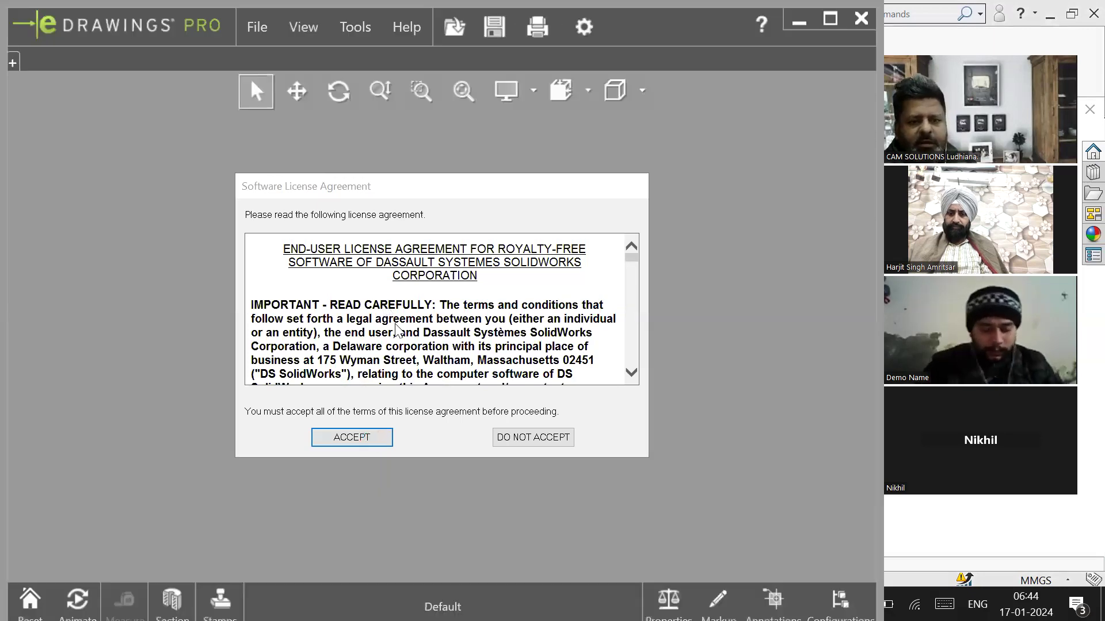
Accept the eDrawings software license agreement and maximize the window with the published Part1.EPRT.
{"action": "scroll", "coordinate": [501, 295], "scroll_direction": "down", "scroll_amount": 2}
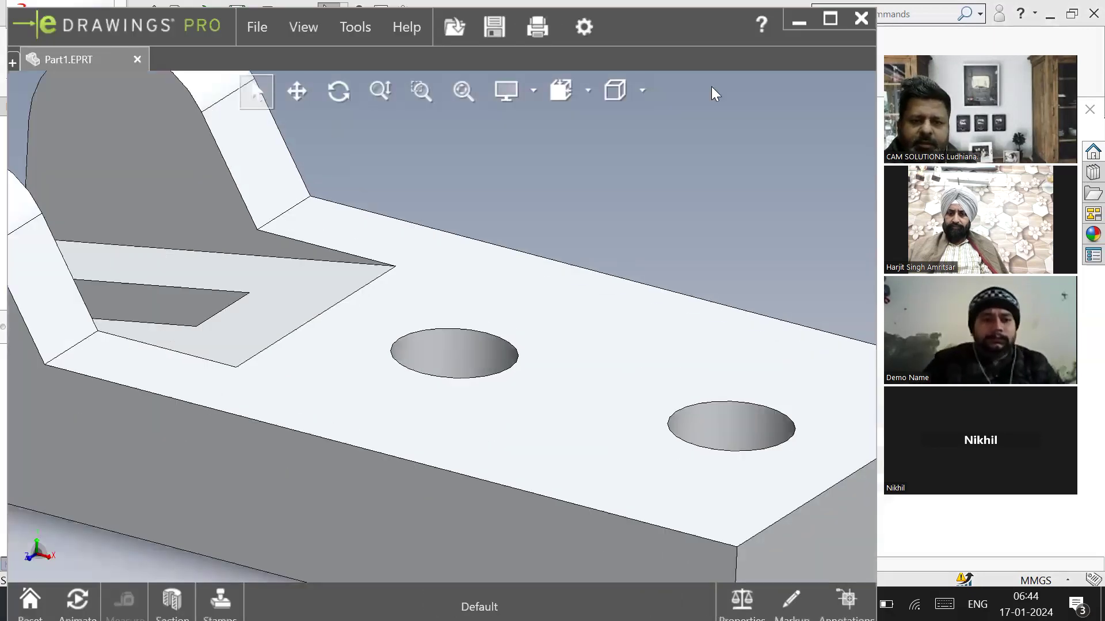
{"action": "scroll", "coordinate": [711, 87], "scroll_direction": "up", "scroll_amount": 3}
{"action": "left_click", "coordinate": [828, 23]}
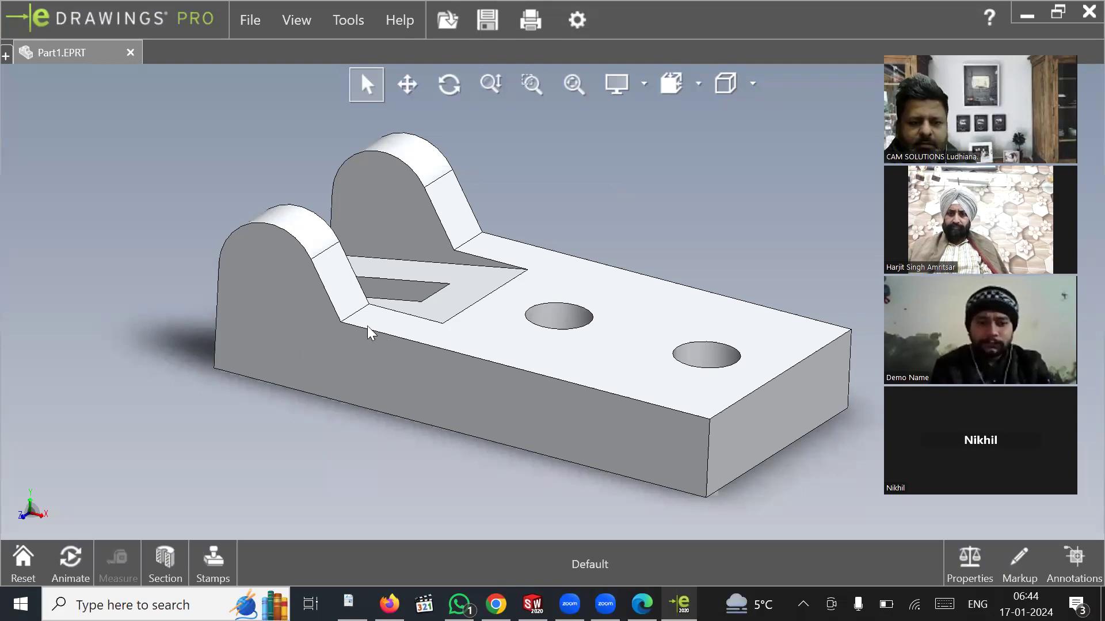
Zoom and rotate the published part to inspect it, and play its view animation.
{"action": "middle_click_drag", "start_coordinate": [367, 328], "coordinate": [484, 305], "text": "ctrl"}
{"action": "scroll", "coordinate": [748, 293], "scroll_direction": "down", "scroll_amount": 3}
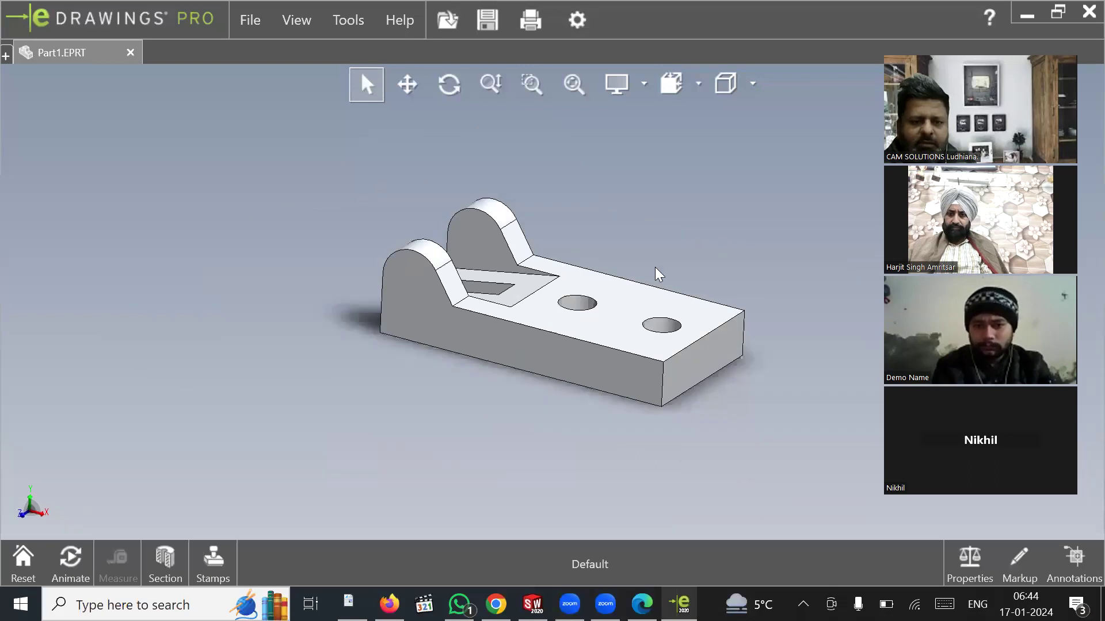
{"action": "scroll", "coordinate": [667, 253], "scroll_direction": "up", "scroll_amount": 1}
{"action": "middle_click_drag", "start_coordinate": [651, 263], "coordinate": [636, 273]}
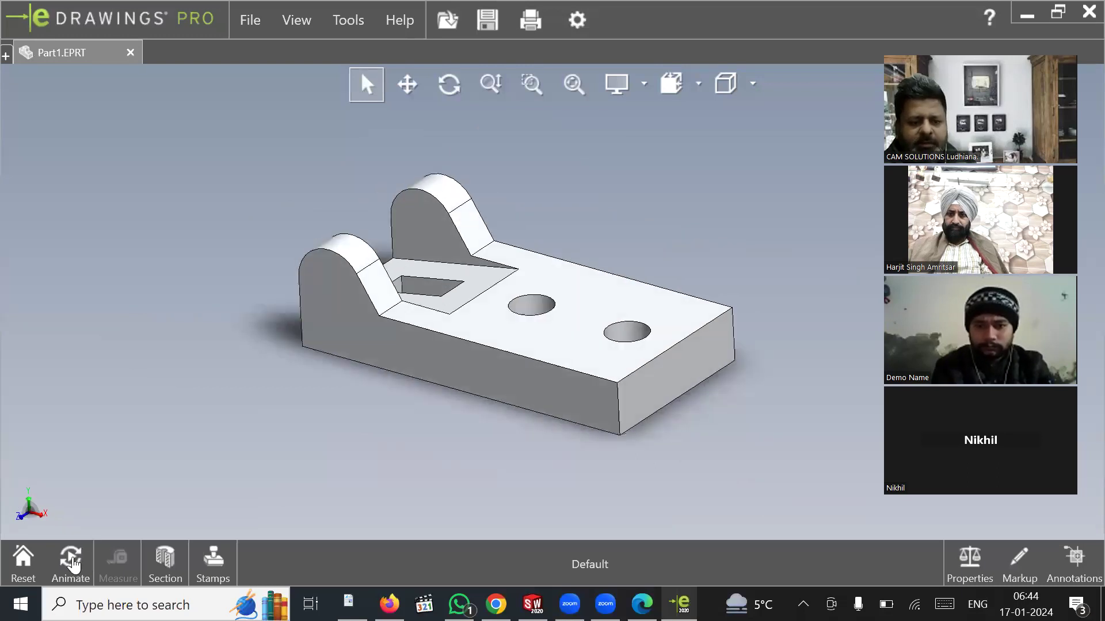
{"action": "left_click", "coordinate": [72, 564]}
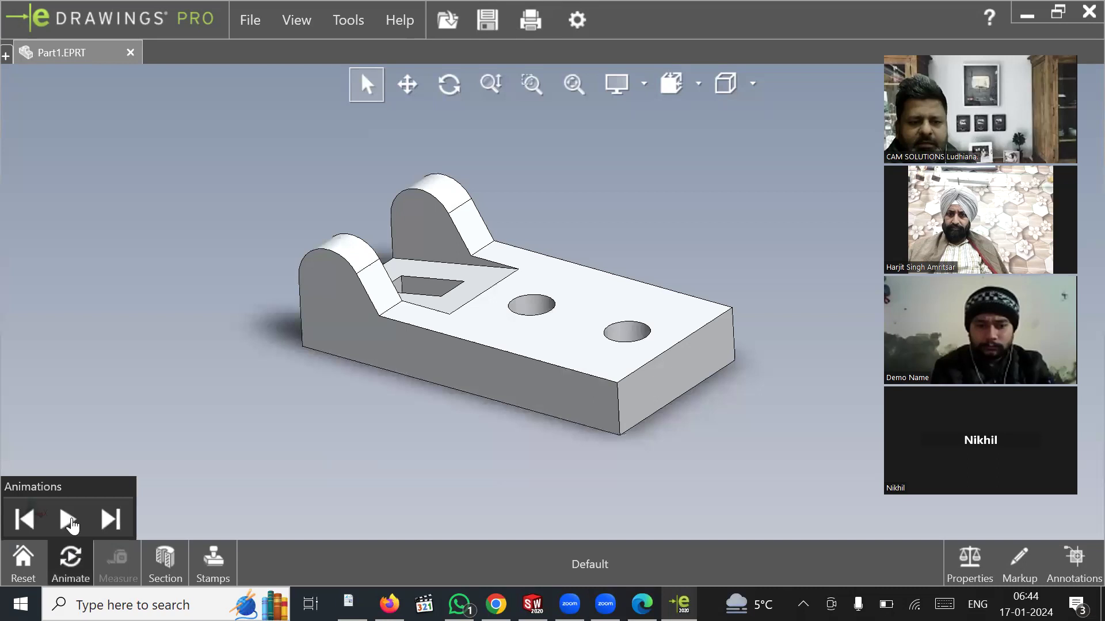
{"action": "left_click", "coordinate": [69, 520]}
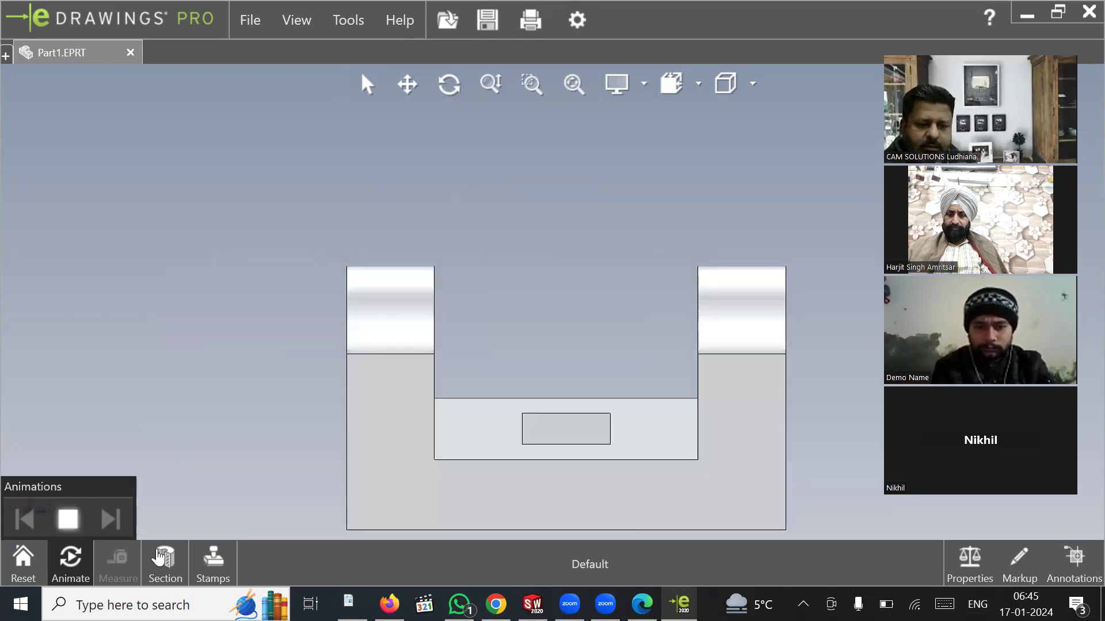
Examine the part's cross-sections along the YZ and XY planes, and turn the section view off.
{"action": "left_click", "coordinate": [161, 557]}
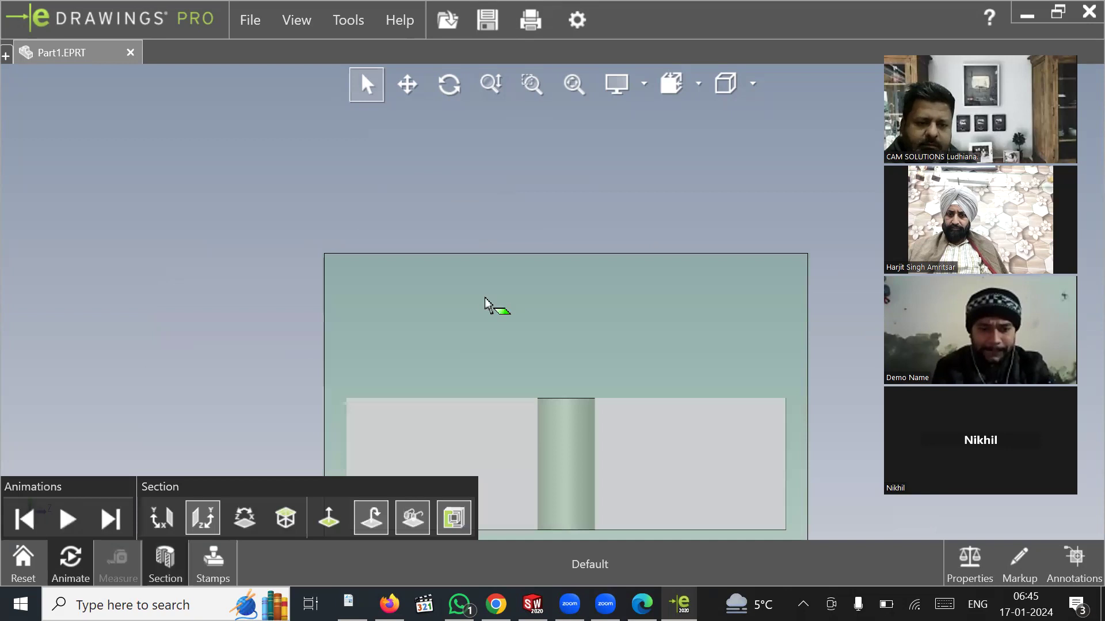
{"action": "scroll", "coordinate": [489, 297], "scroll_direction": "down", "scroll_amount": 1}
{"action": "scroll", "coordinate": [625, 337], "scroll_direction": "up", "scroll_amount": 7}
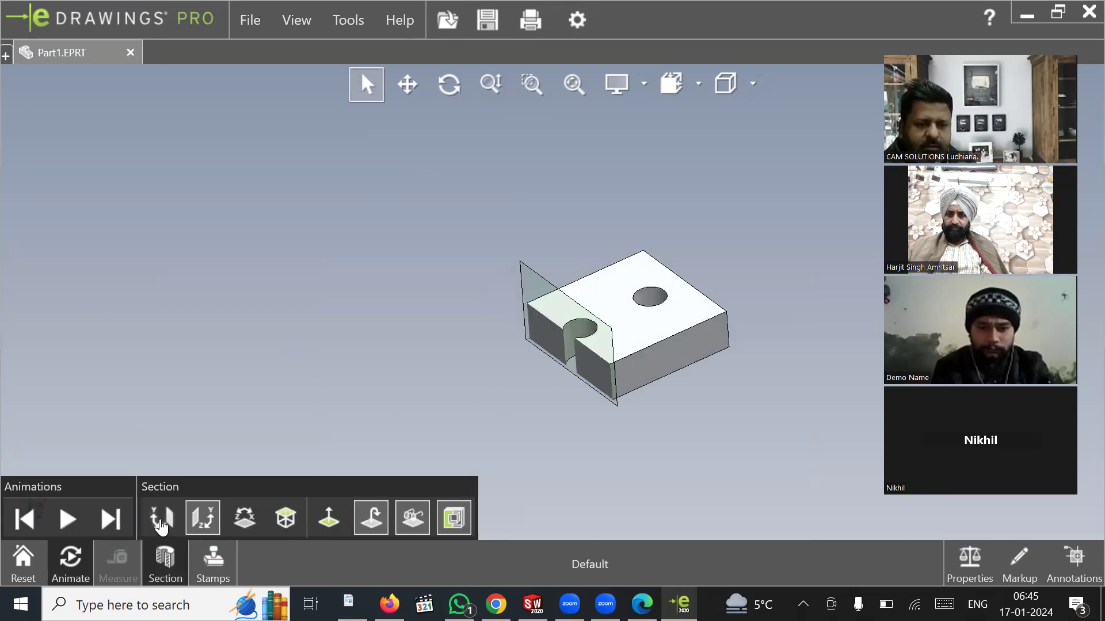
{"action": "left_click", "coordinate": [160, 520]}
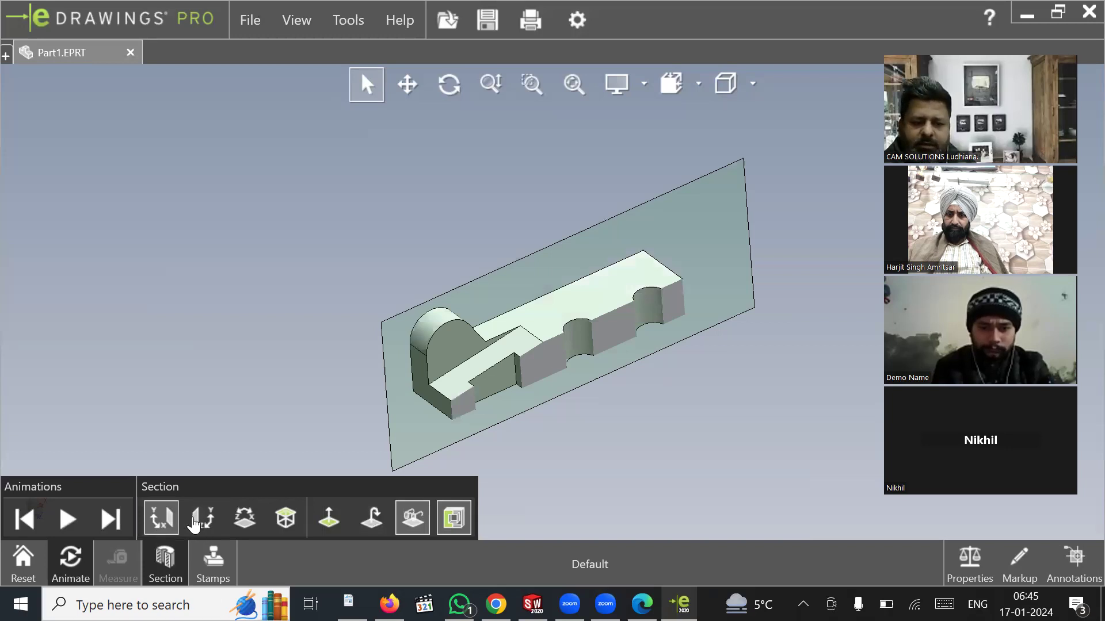
{"action": "left_click", "coordinate": [203, 520]}
{"action": "left_click", "coordinate": [169, 531]}
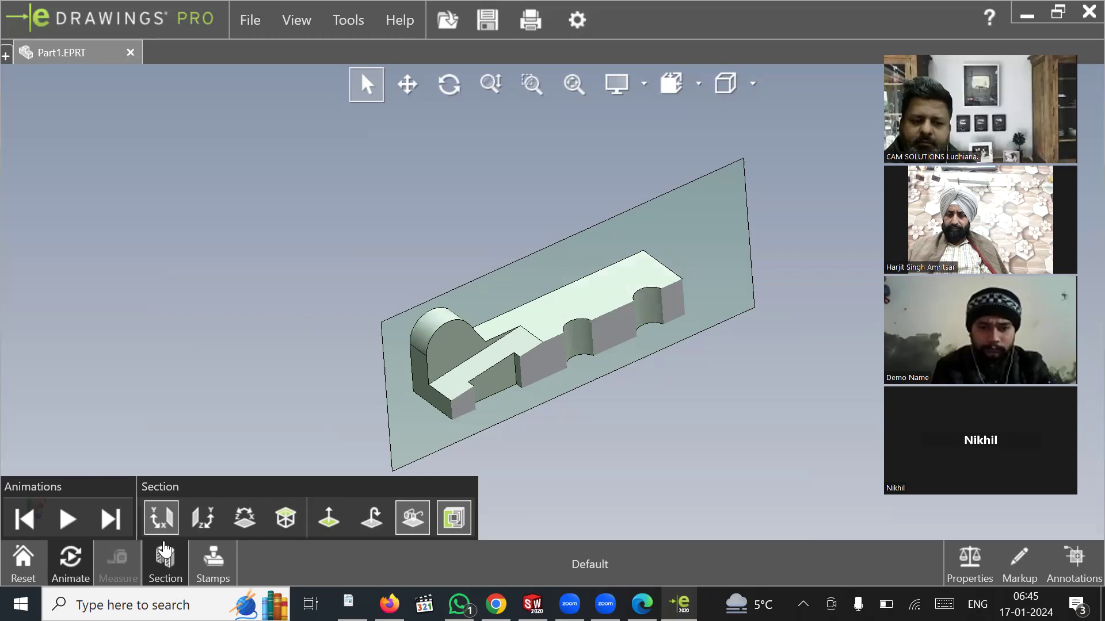
{"action": "left_click", "coordinate": [172, 568]}
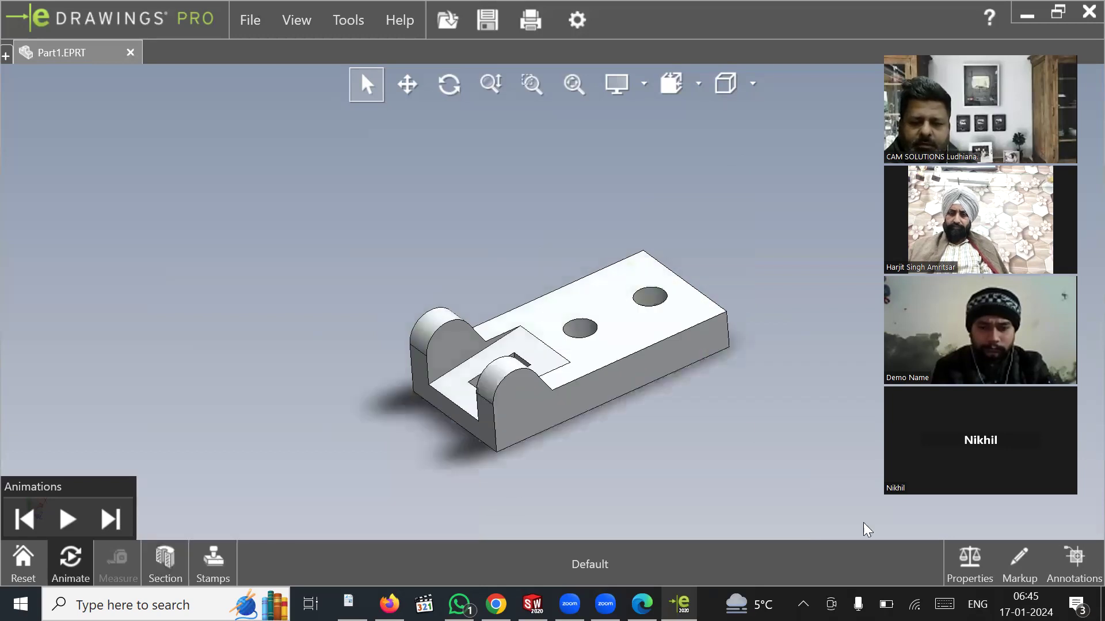
Examine the part's mass properties, including its material, mass, volume and surface area, in millimeters.
{"action": "left_click", "coordinate": [972, 563]}
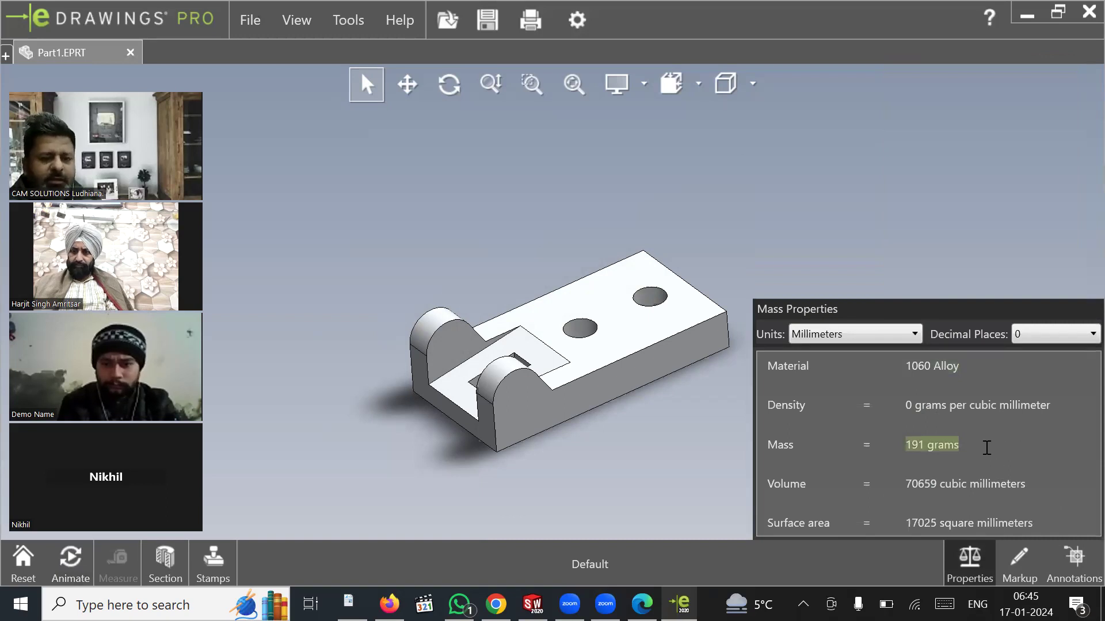
{"action": "scroll", "coordinate": [602, 373], "scroll_direction": "down", "scroll_amount": 2}
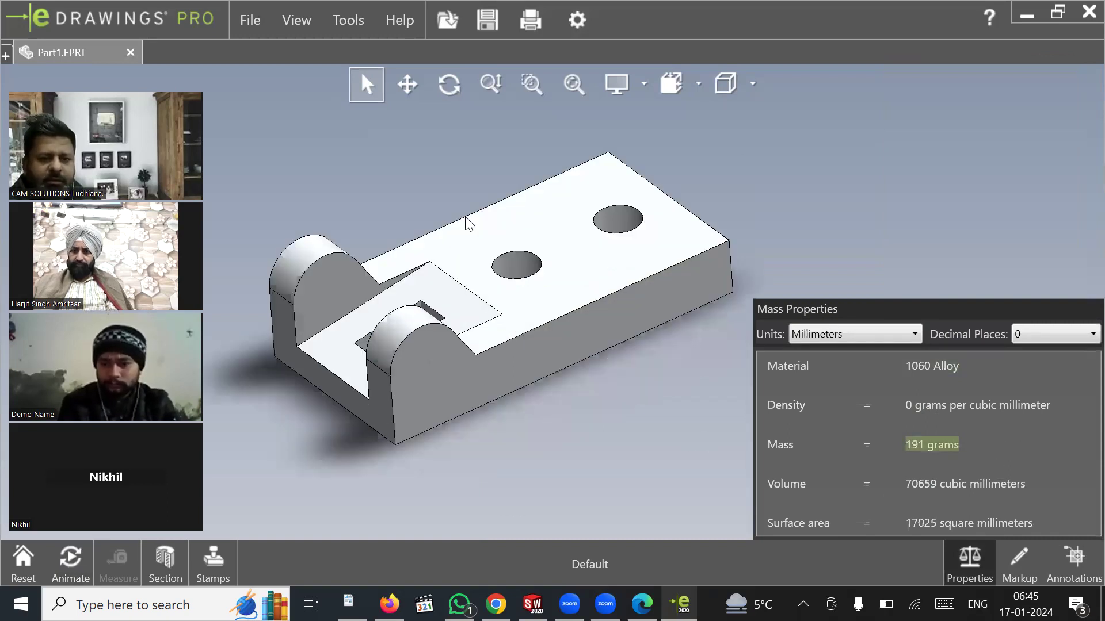
{"action": "scroll", "coordinate": [469, 223], "scroll_direction": "down", "scroll_amount": 1}
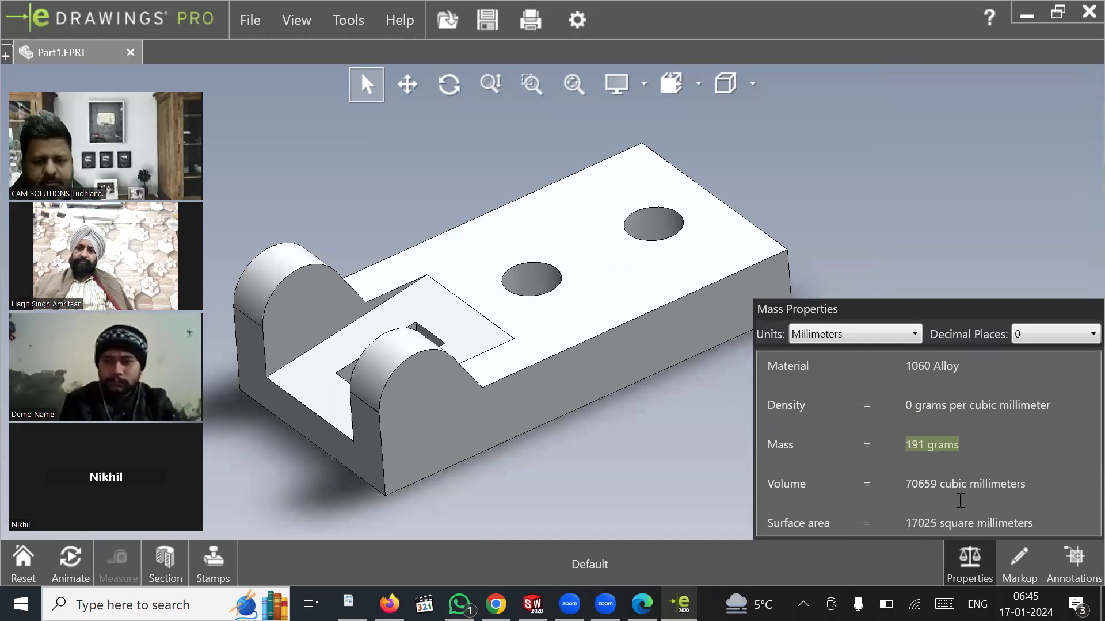
{"action": "left_click", "coordinate": [969, 561]}
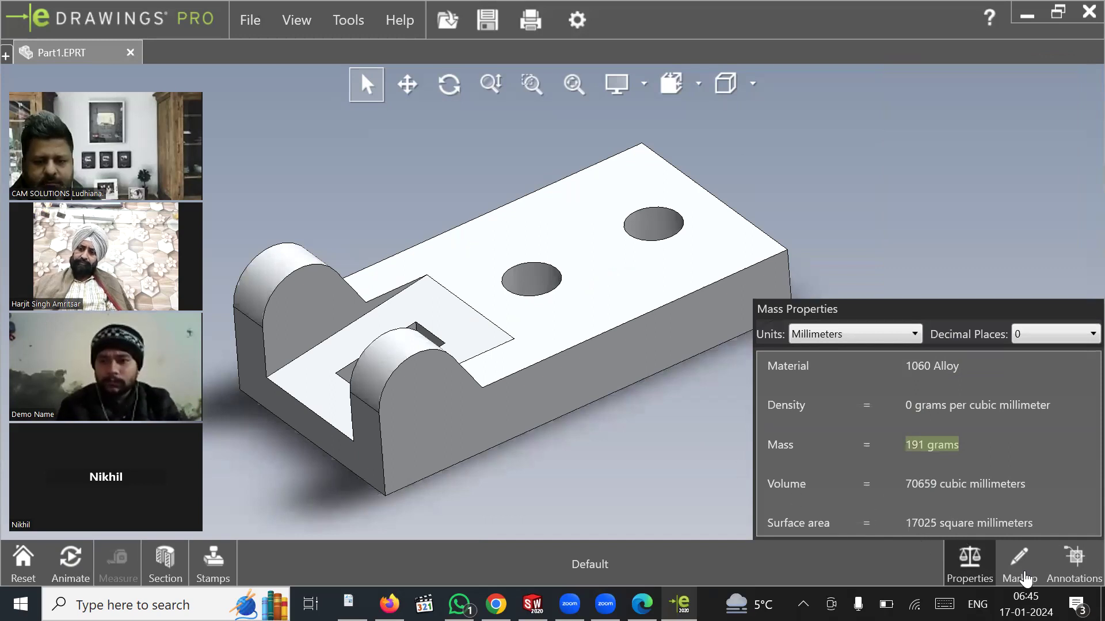
Check the Top and Front annotation views by switching each on and off.
{"action": "left_click", "coordinate": [1071, 564]}
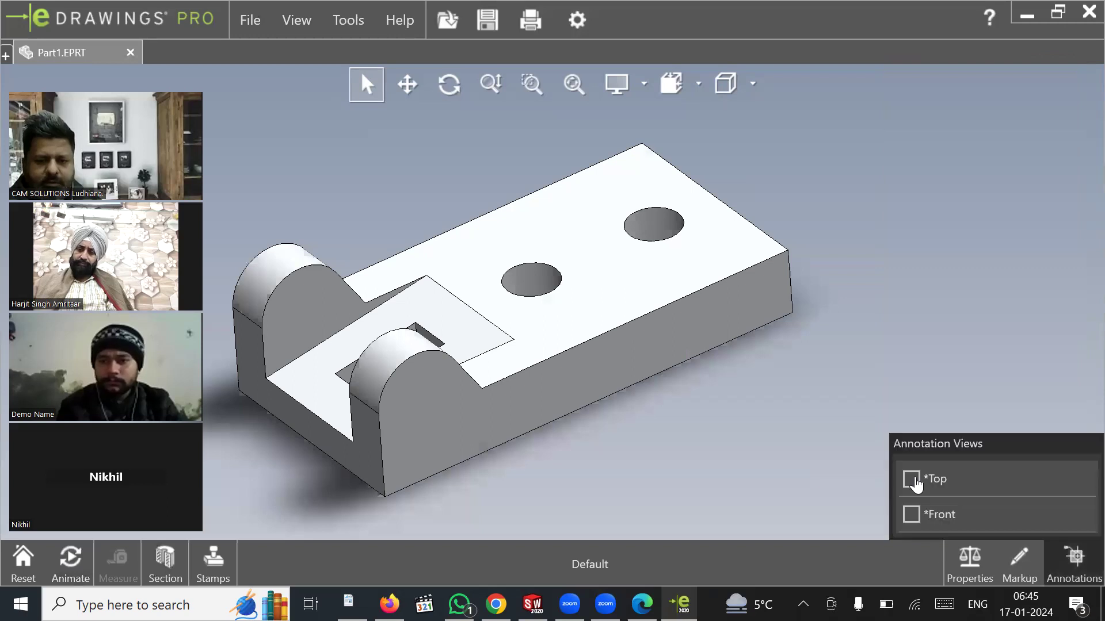
{"action": "left_click", "coordinate": [910, 481]}
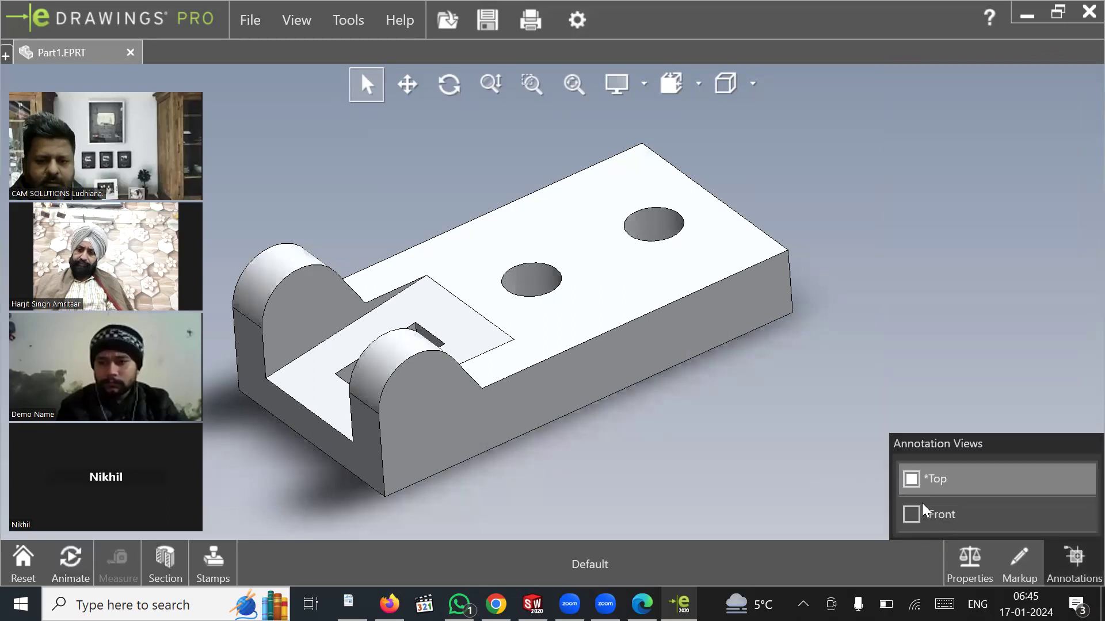
{"action": "left_click", "coordinate": [912, 481]}
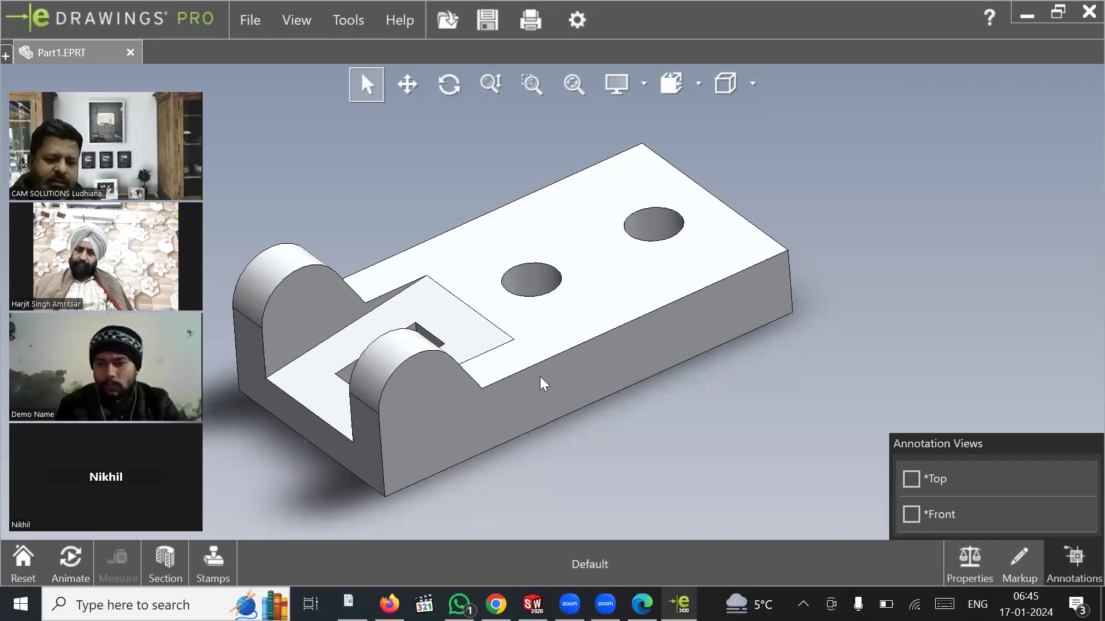
{"action": "left_click", "coordinate": [911, 516]}
{"action": "left_click", "coordinate": [912, 515]}
{"action": "left_click", "coordinate": [912, 484]}
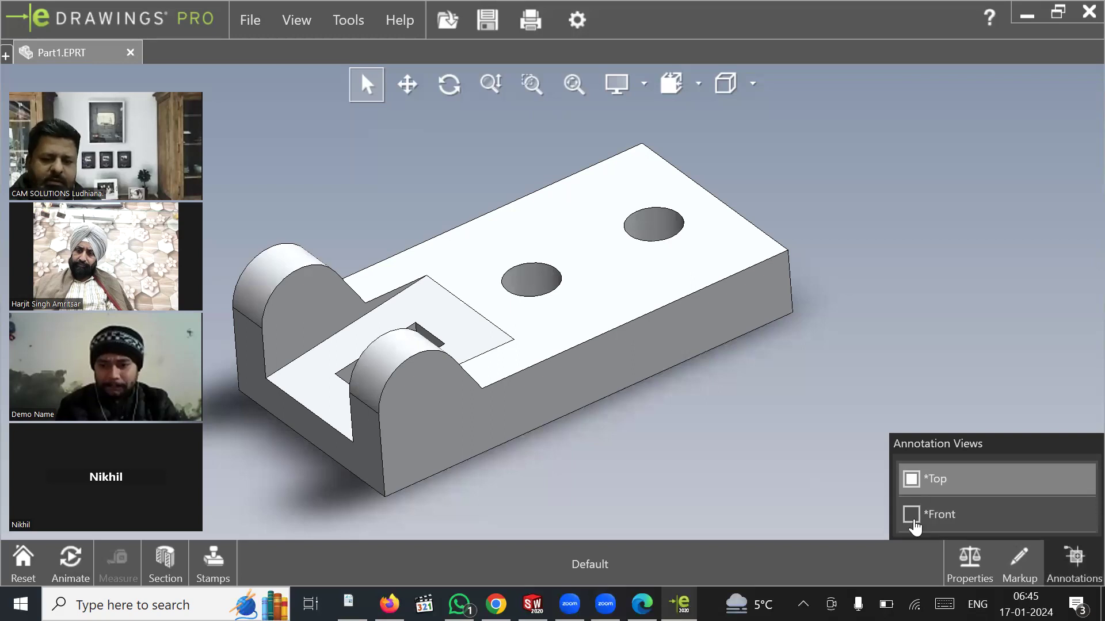
{"action": "left_click", "coordinate": [913, 515]}
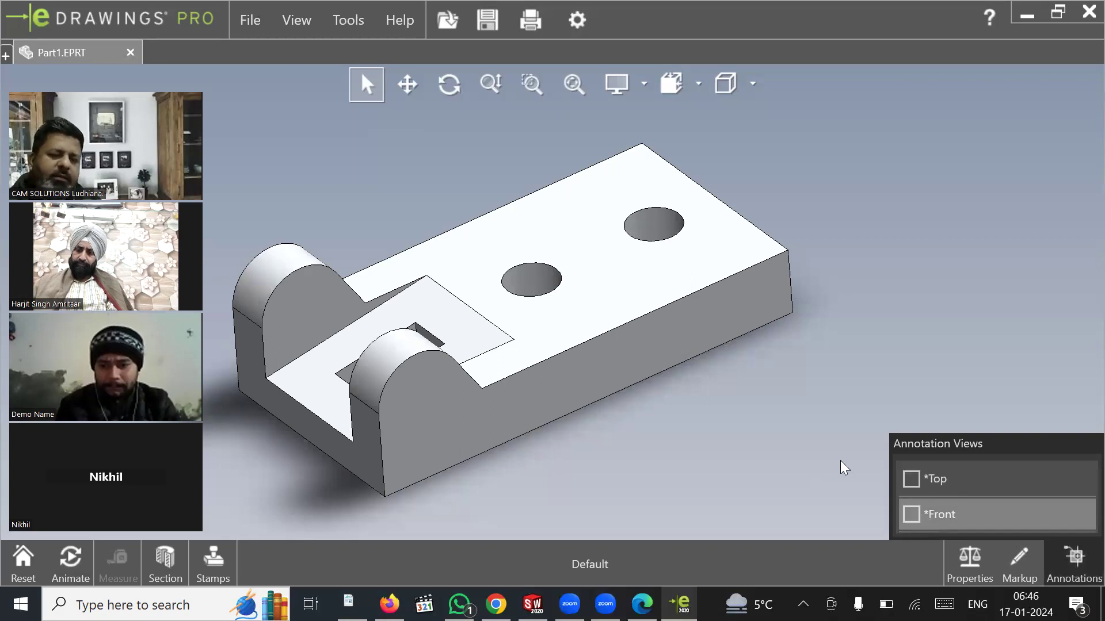
Place a green FINAL stamp over the part's upper face near the two round holes.
{"action": "scroll", "coordinate": [802, 436], "scroll_direction": "up", "scroll_amount": 2}
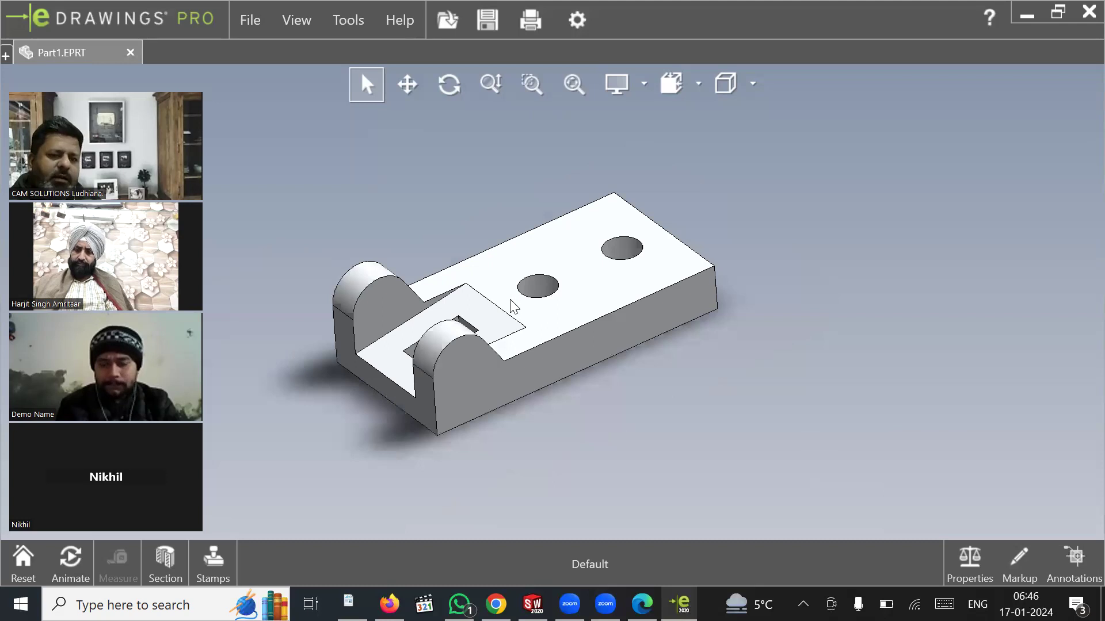
{"action": "scroll", "coordinate": [517, 304], "scroll_direction": "down", "scroll_amount": 1}
{"action": "scroll", "coordinate": [498, 287], "scroll_direction": "up", "scroll_amount": 2}
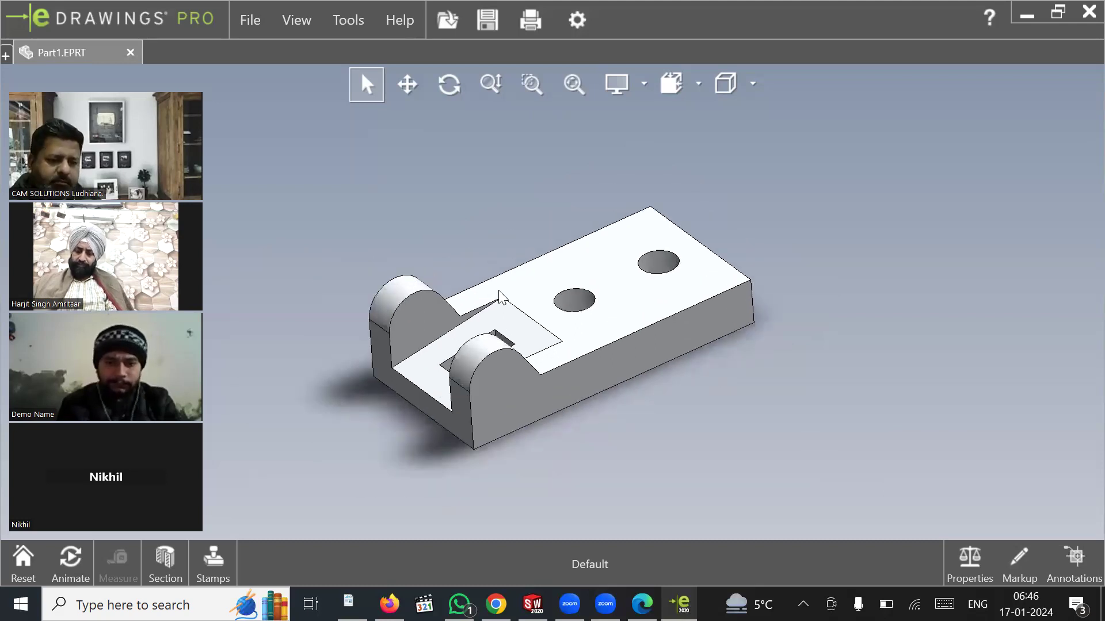
{"action": "left_click", "coordinate": [232, 569]}
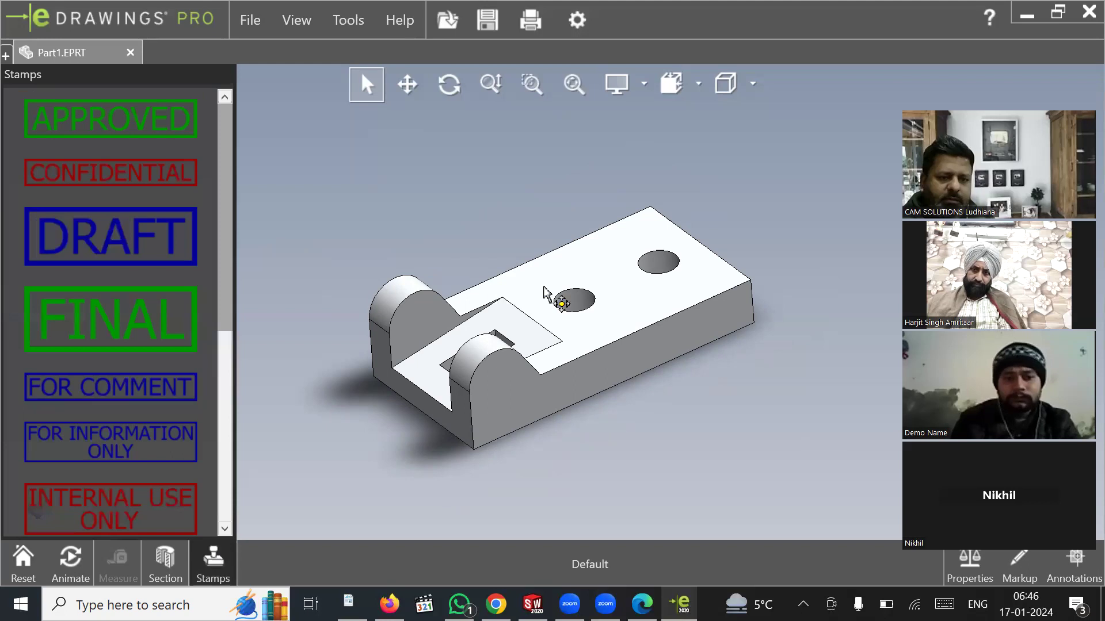
{"action": "left_click", "coordinate": [555, 296]}
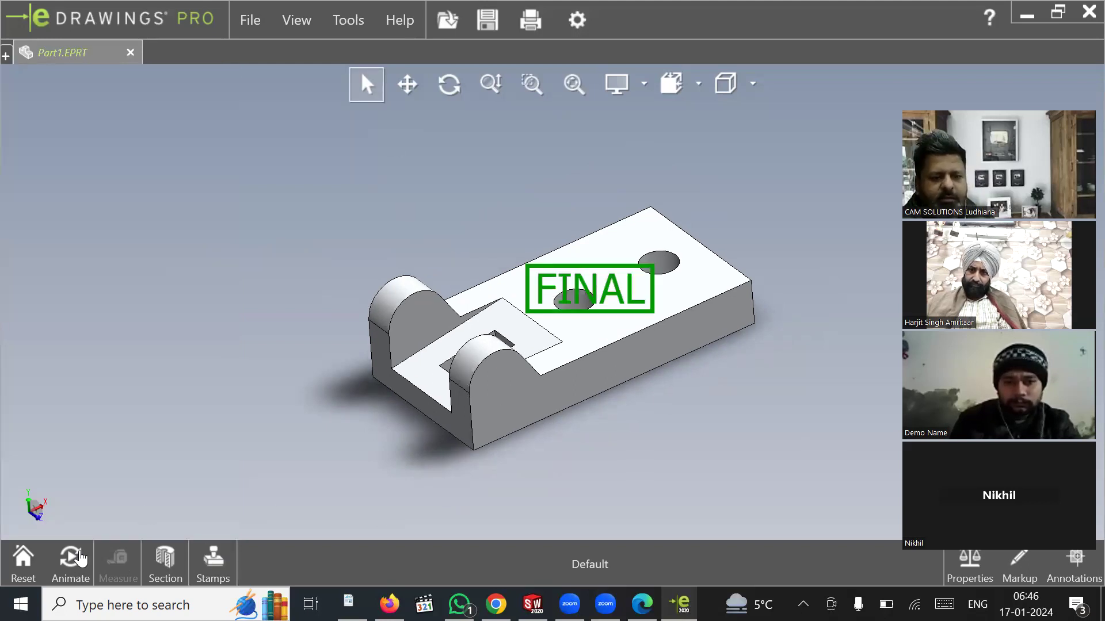
Play the view animation of the part with the FINAL stamp applied.
{"action": "left_click", "coordinate": [67, 558]}
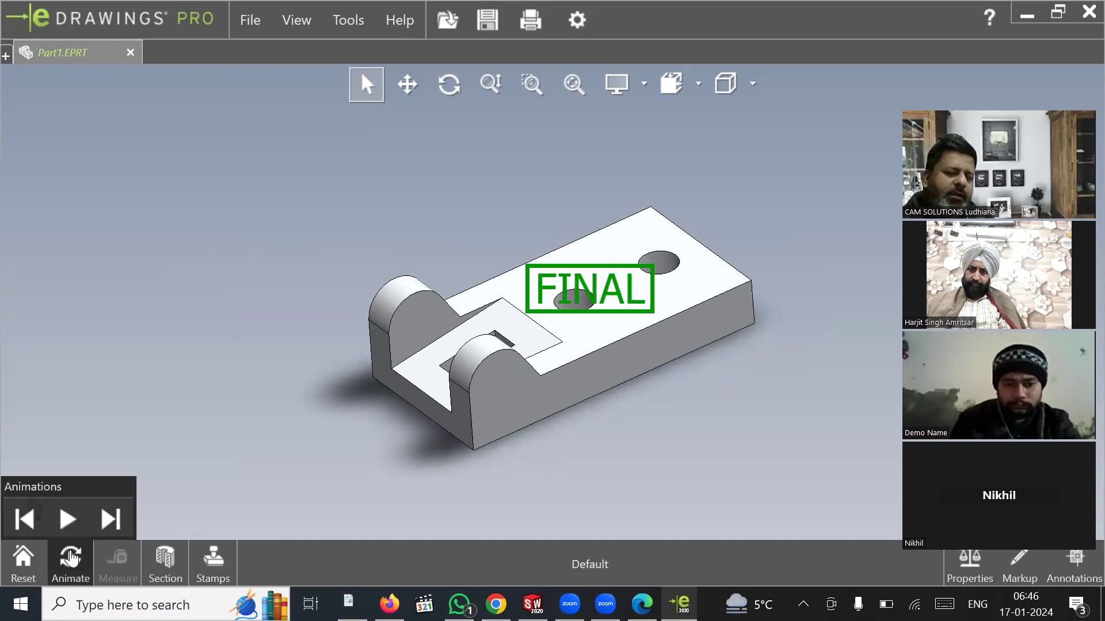
{"action": "left_click", "coordinate": [69, 519]}
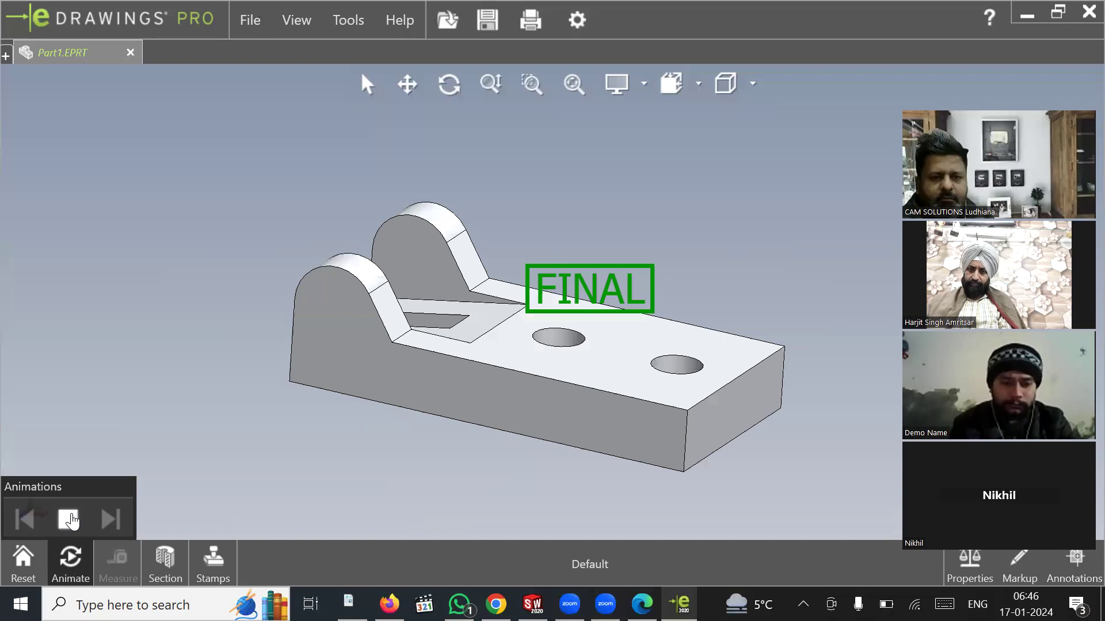
{"action": "left_click", "coordinate": [752, 84]}
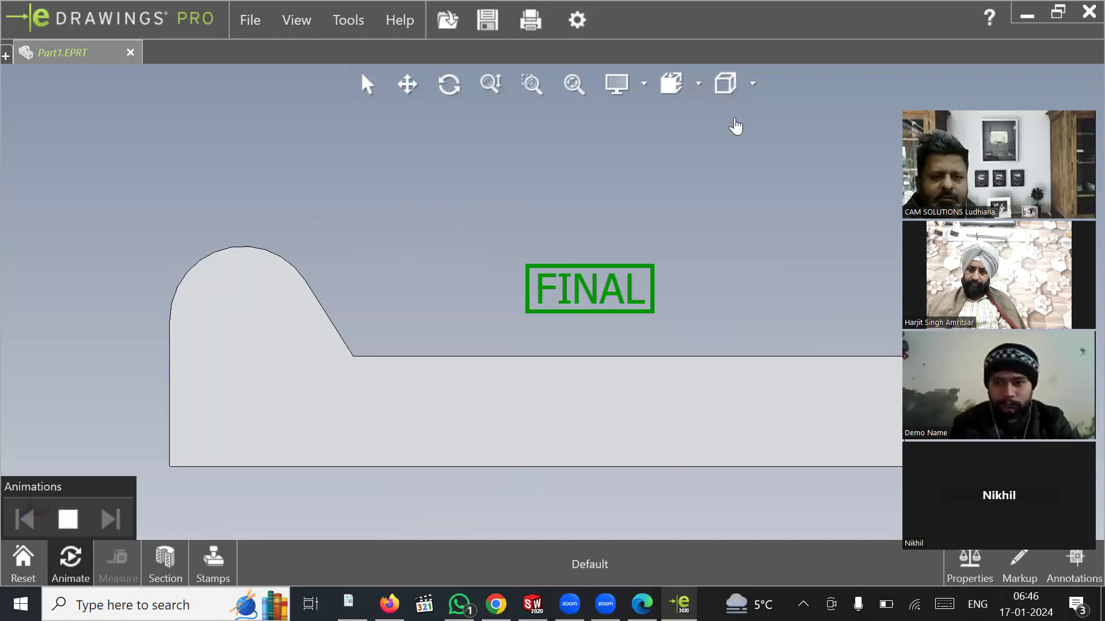
Compare the wireframe and shaded-with-edges display styles while the view animation plays, finishing in shaded with edges.
{"action": "left_click", "coordinate": [734, 134]}
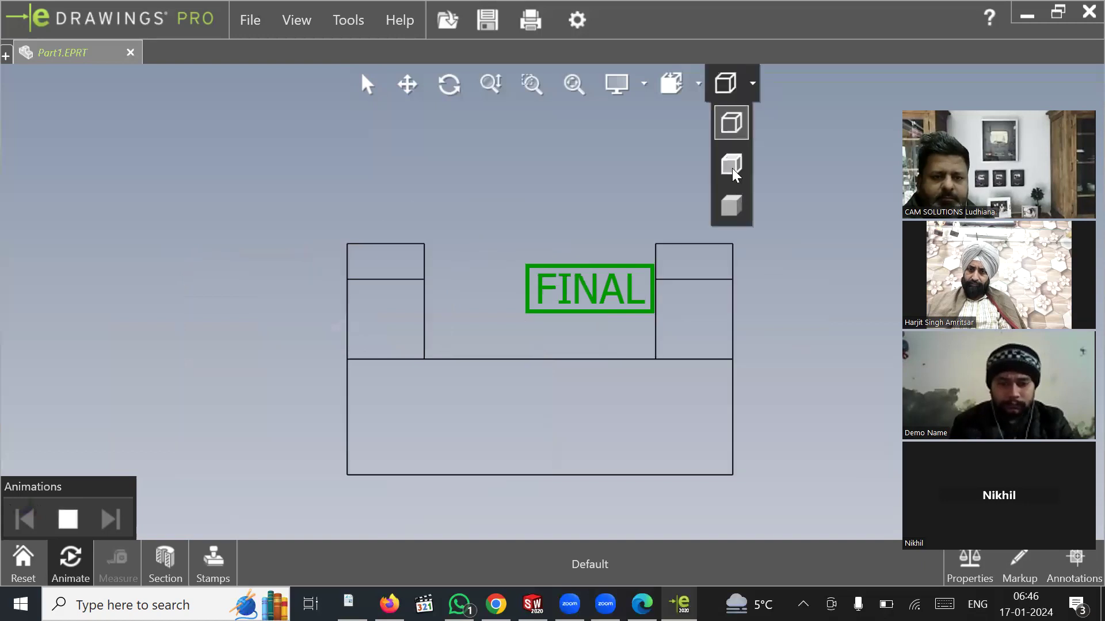
{"action": "left_click", "coordinate": [737, 166]}
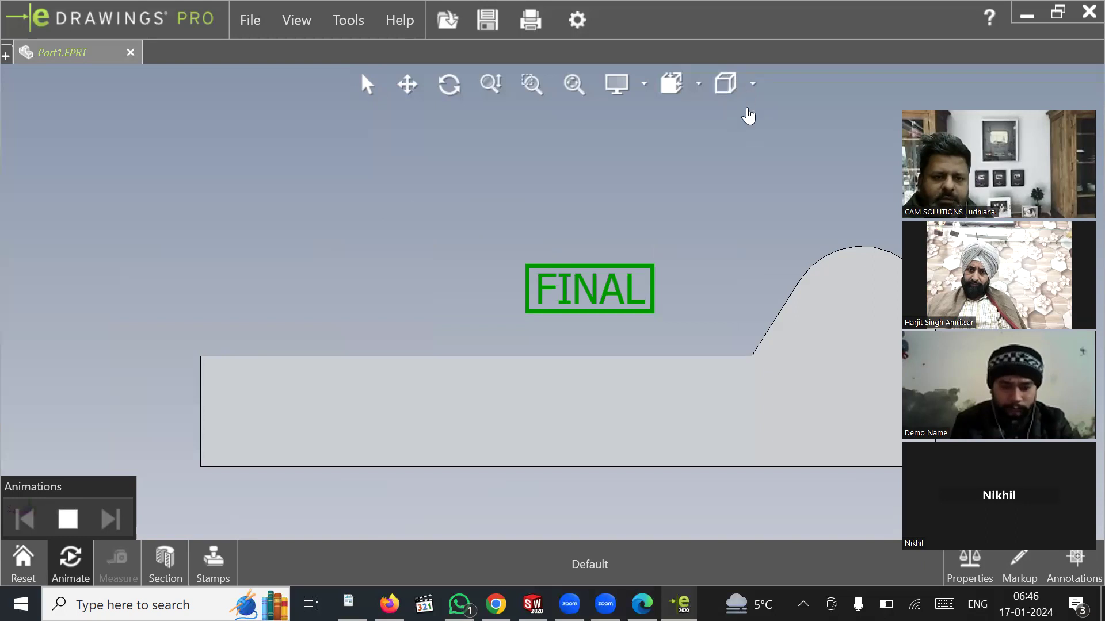
{"action": "left_click", "coordinate": [751, 85]}
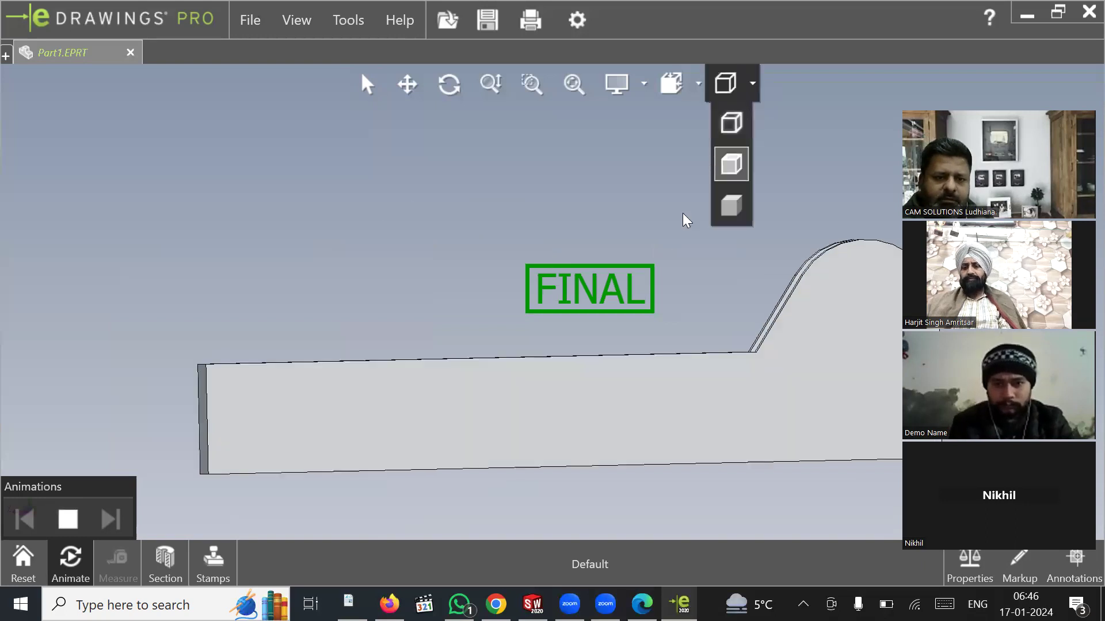
{"action": "left_click", "coordinate": [731, 122]}
{"action": "left_click", "coordinate": [752, 83]}
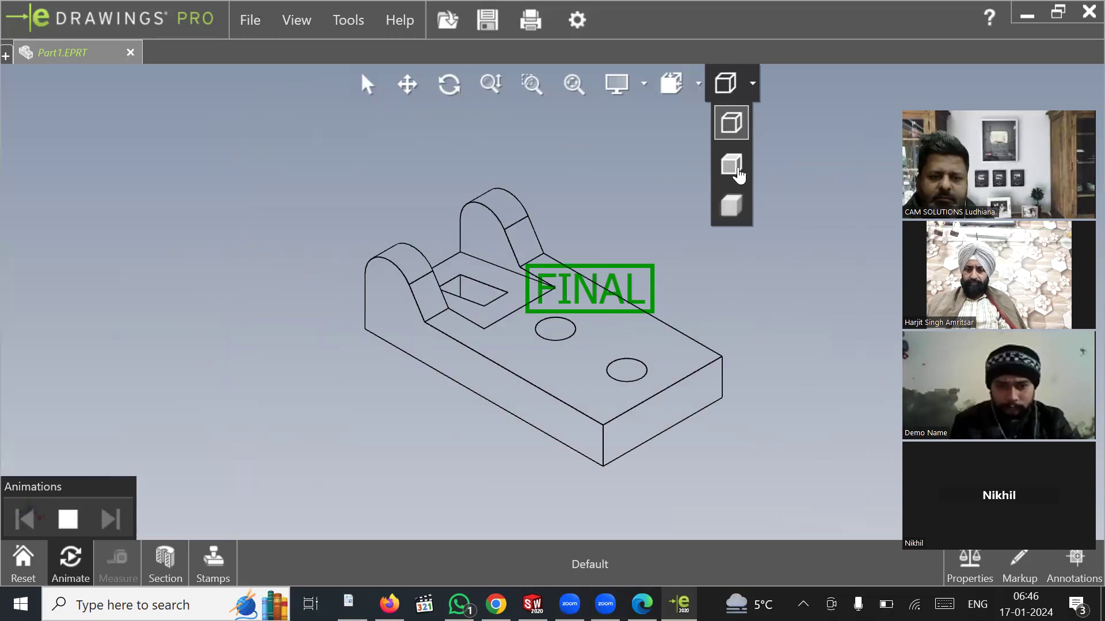
{"action": "left_click", "coordinate": [738, 169]}
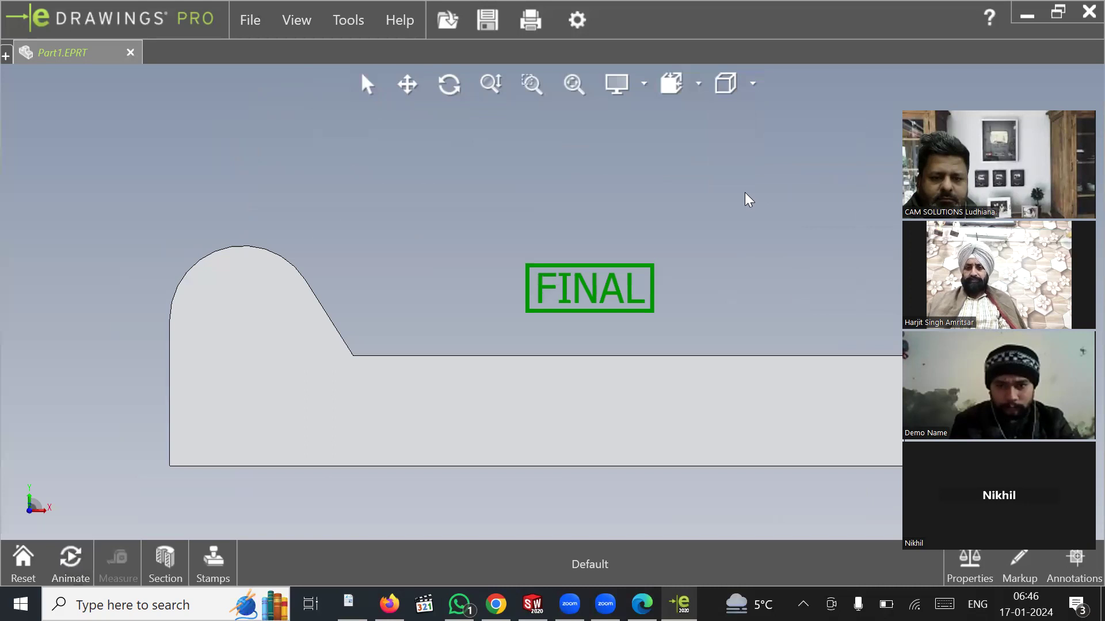
Open the animation controls and check the part in perspective view by switching Perspective on and off.
{"action": "left_click", "coordinate": [70, 565]}
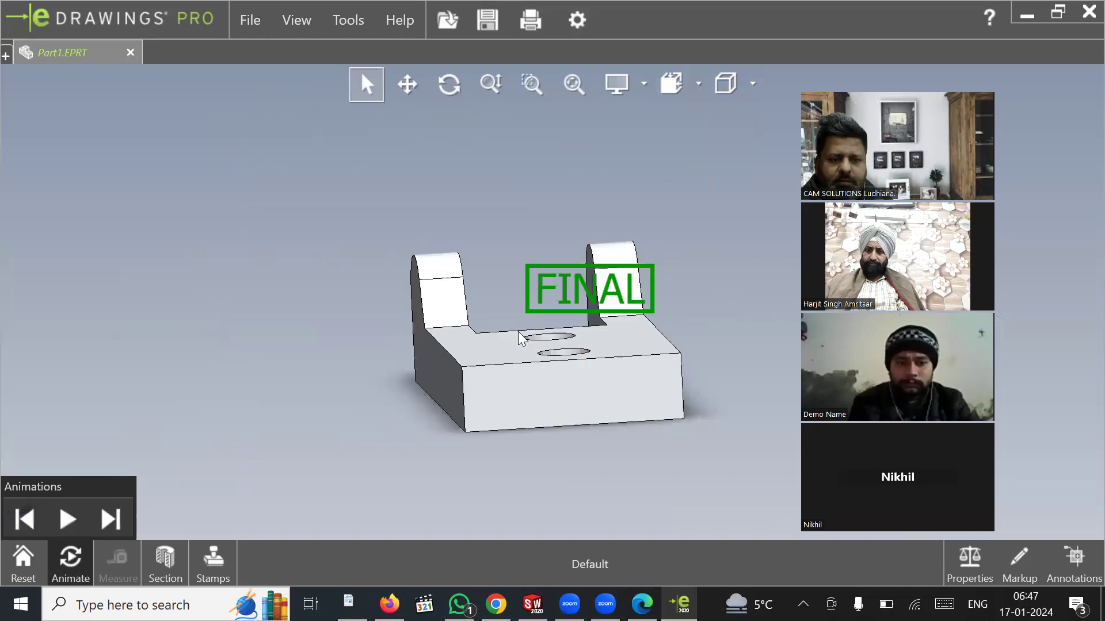
{"action": "left_click", "coordinate": [294, 22]}
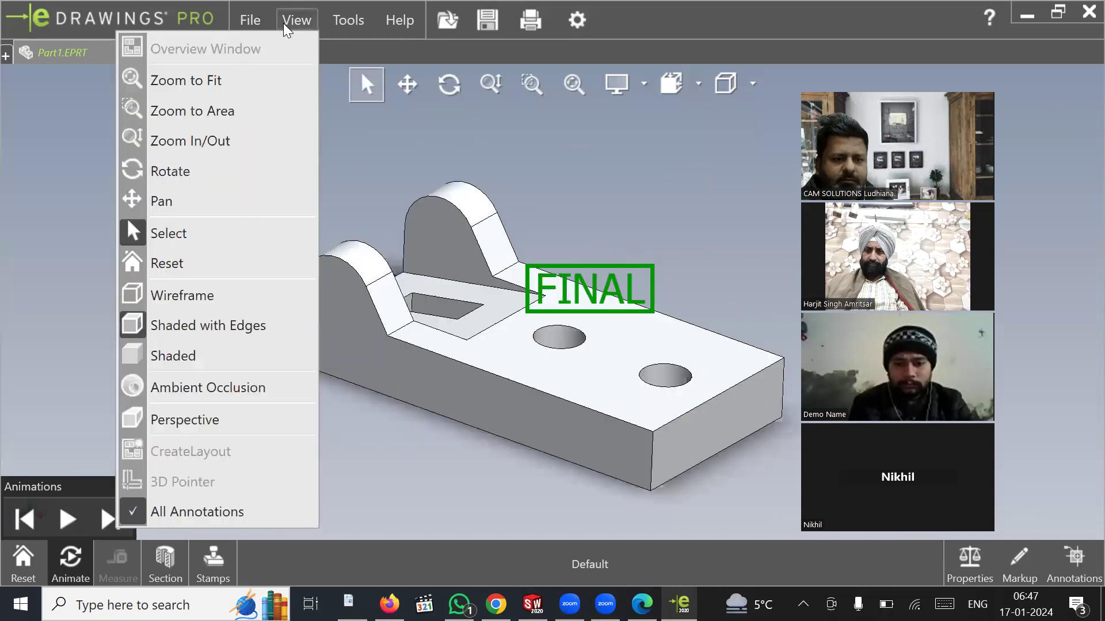
{"action": "left_click", "coordinate": [198, 421]}
{"action": "left_click", "coordinate": [294, 20]}
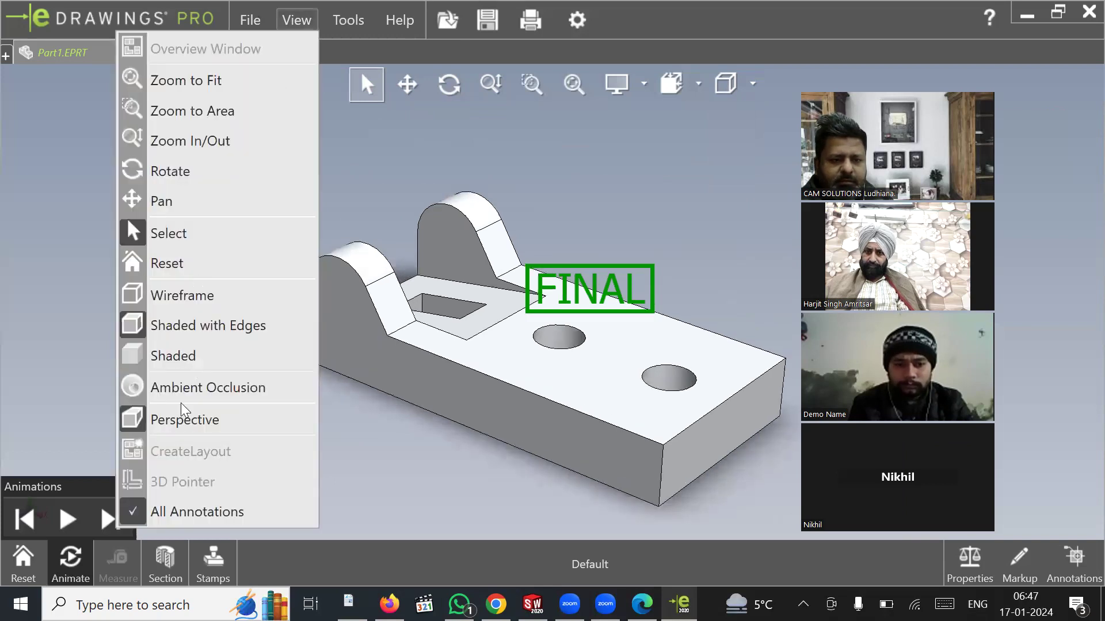
{"action": "left_click", "coordinate": [184, 420]}
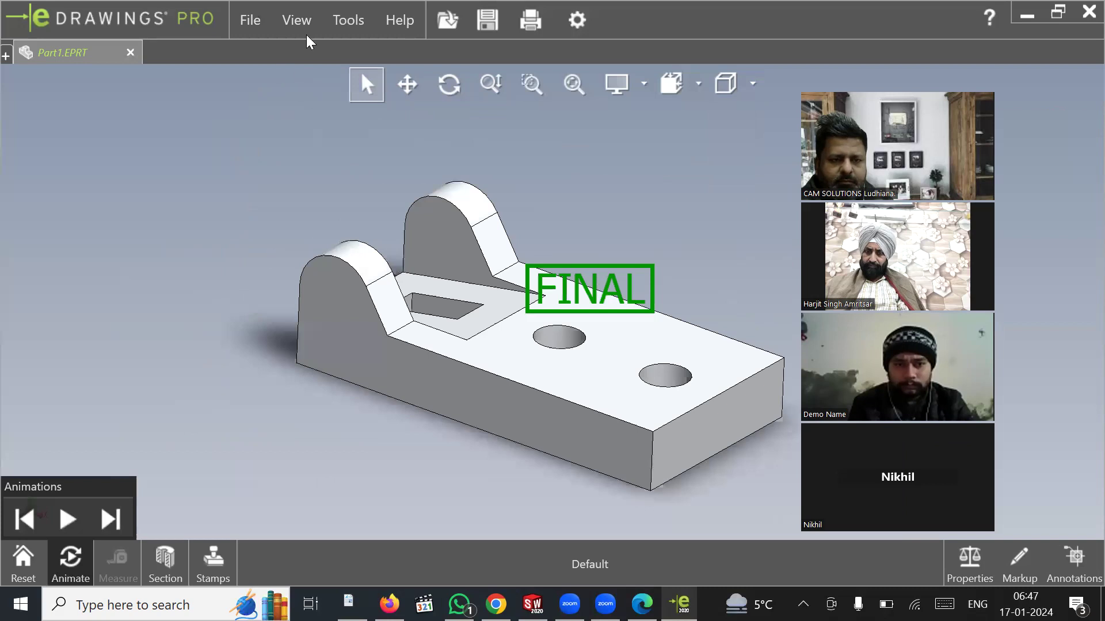
View the part in wireframe, then return it to a shaded display with its edges shown.
{"action": "left_click", "coordinate": [297, 20]}
{"action": "left_click", "coordinate": [230, 296]}
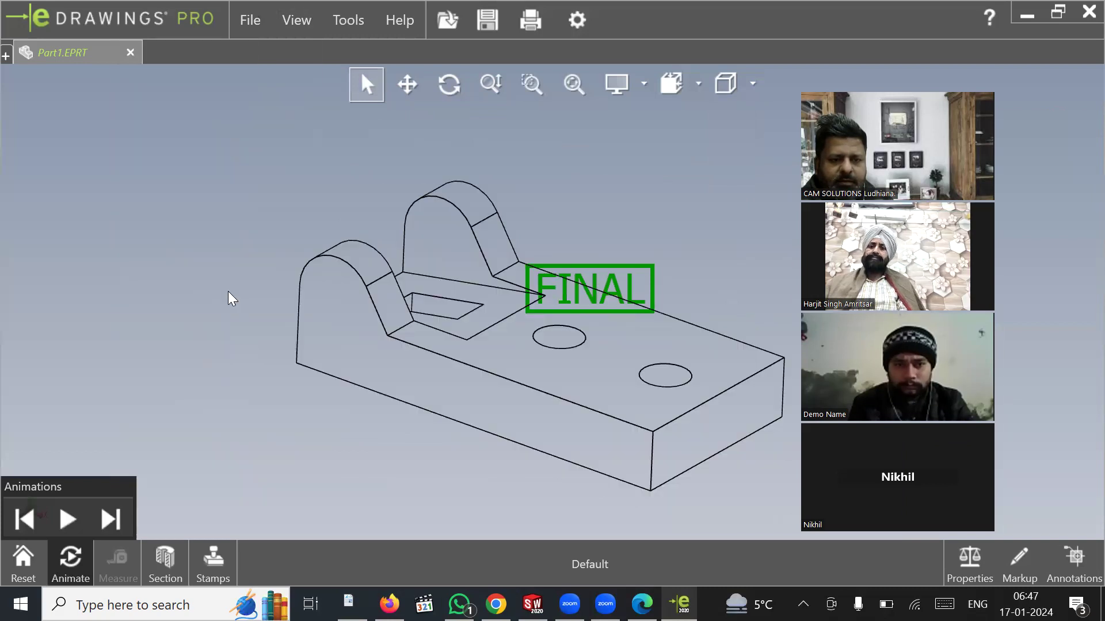
{"action": "left_click", "coordinate": [299, 20]}
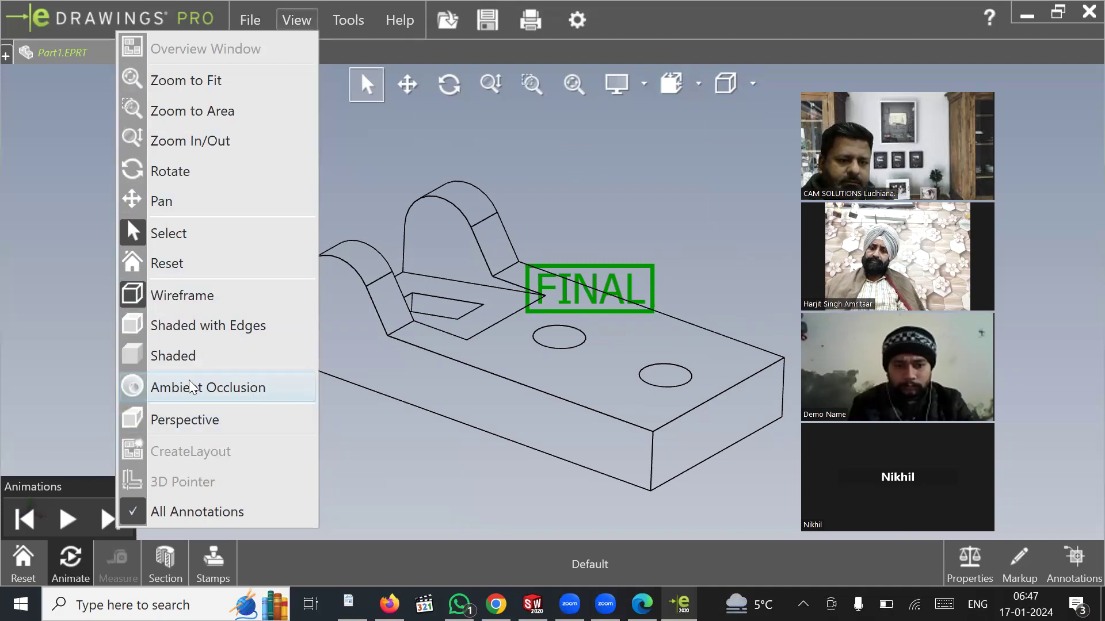
{"action": "left_click", "coordinate": [153, 360]}
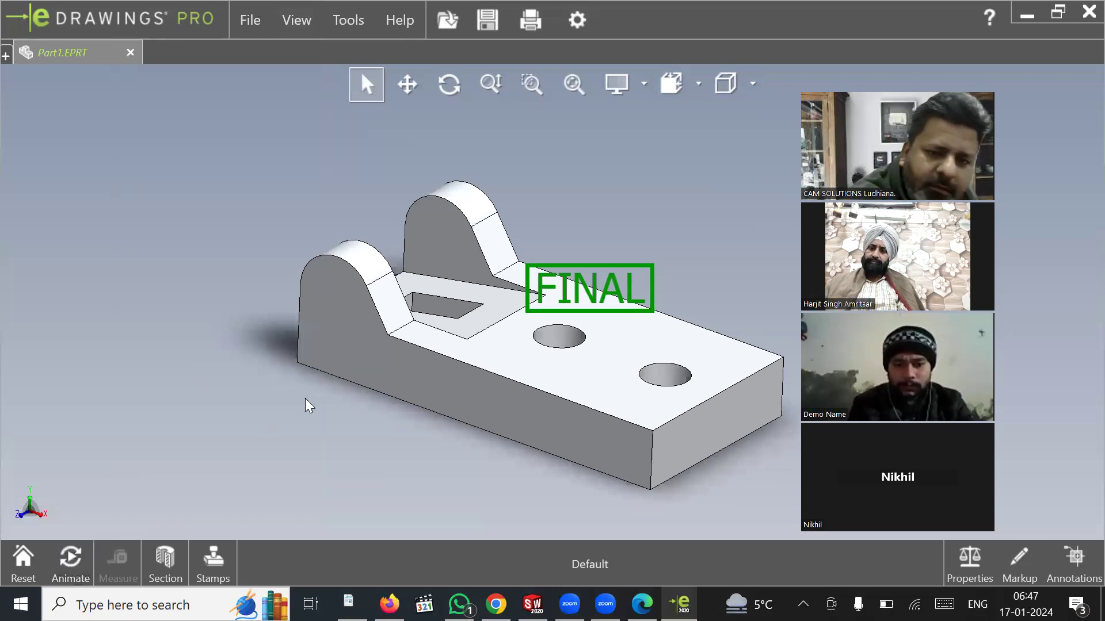
{"action": "mouse_move", "coordinate": [469, 412]}
{"action": "left_mouse_down"}
{"action": "mouse_move", "coordinate": [505, 420]}
{"action": "mouse_move", "coordinate": [456, 360]}
{"action": "mouse_move", "coordinate": [524, 389]}
{"action": "mouse_move", "coordinate": [525, 286]}
{"action": "mouse_move", "coordinate": [494, 306]}
{"action": "mouse_move", "coordinate": [631, 449]}
{"action": "mouse_move", "coordinate": [506, 451]}
{"action": "mouse_move", "coordinate": [382, 420]}
{"action": "mouse_move", "coordinate": [702, 465]}
{"action": "mouse_move", "coordinate": [596, 338]}
{"action": "mouse_move", "coordinate": [580, 475]}
{"action": "left_mouse_up"}
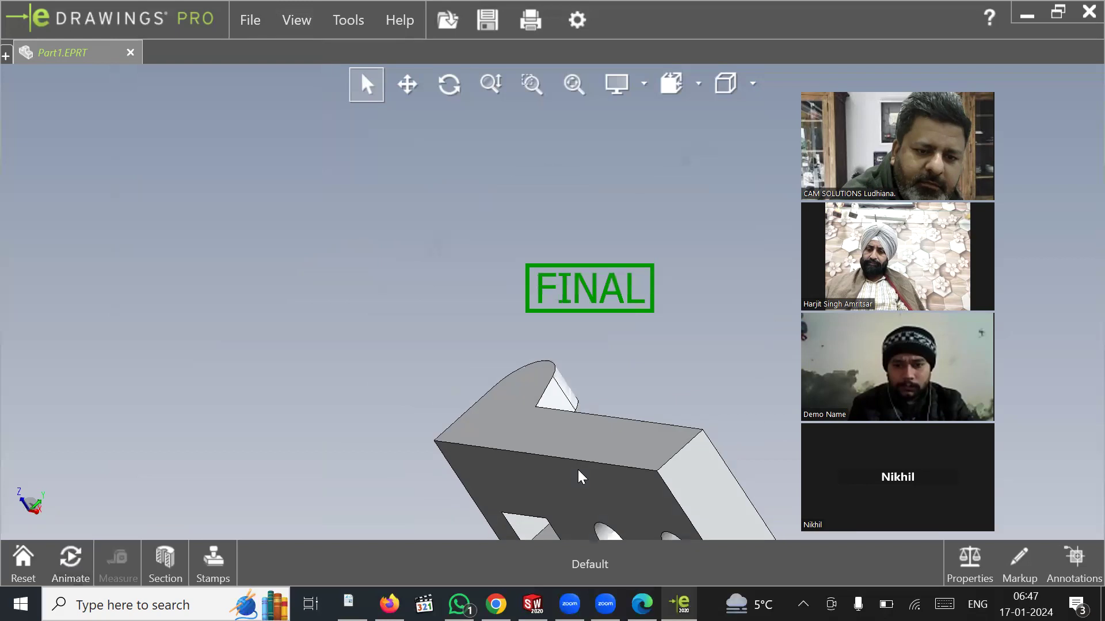
{"action": "left_click_drag", "start_coordinate": [492, 236], "coordinate": [532, 352]}
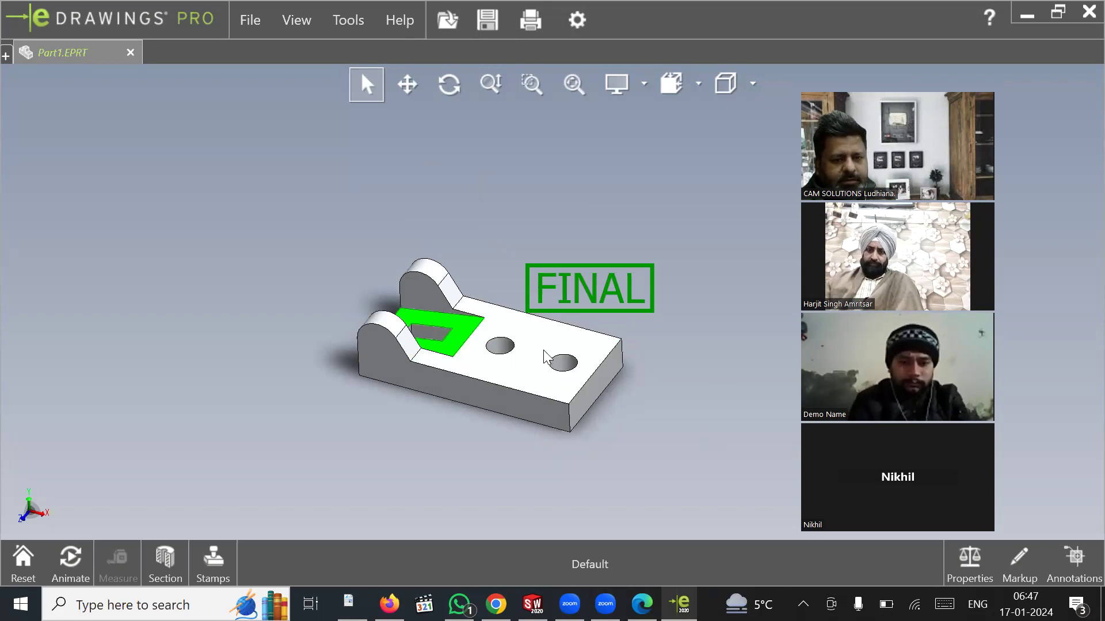
{"action": "scroll", "coordinate": [477, 333], "scroll_direction": "down", "scroll_amount": 3}
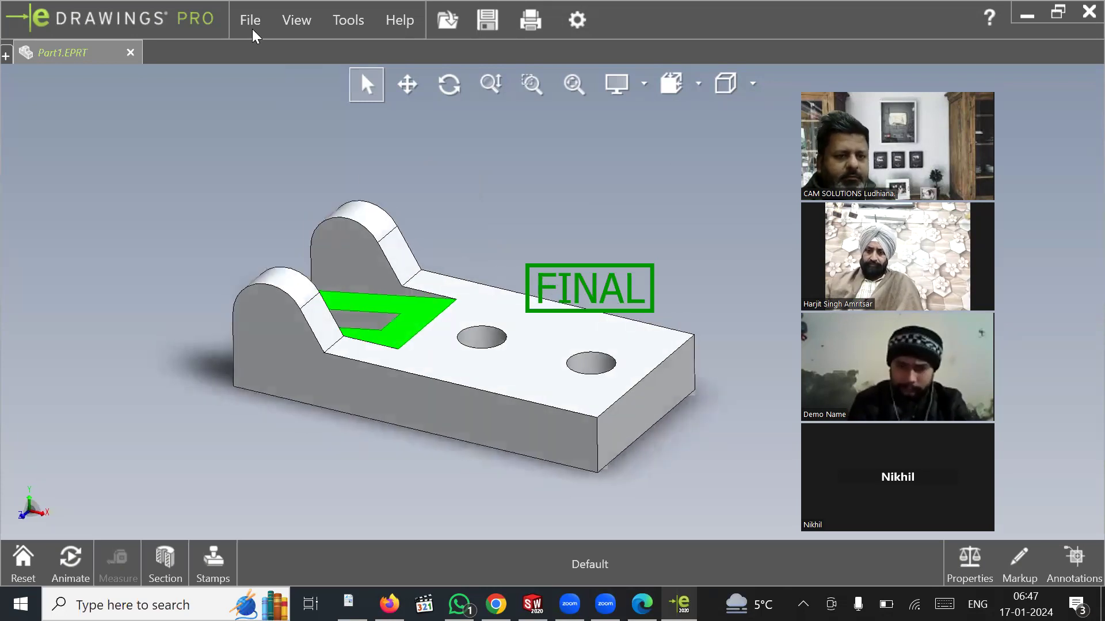
{"action": "left_click", "coordinate": [252, 21]}
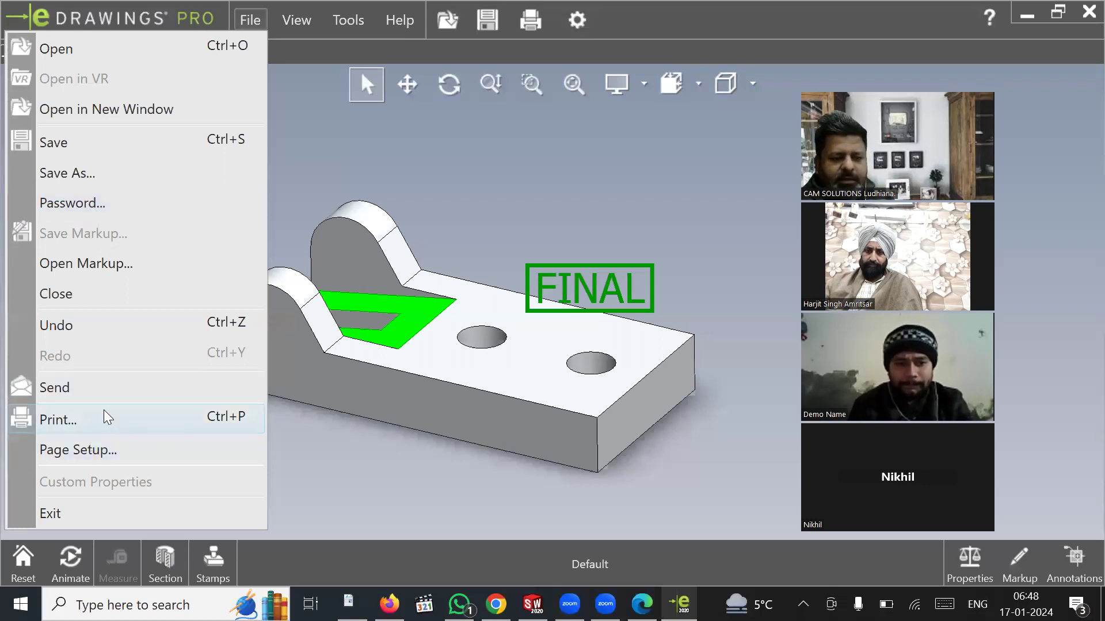
{"action": "left_click", "coordinate": [341, 31]}
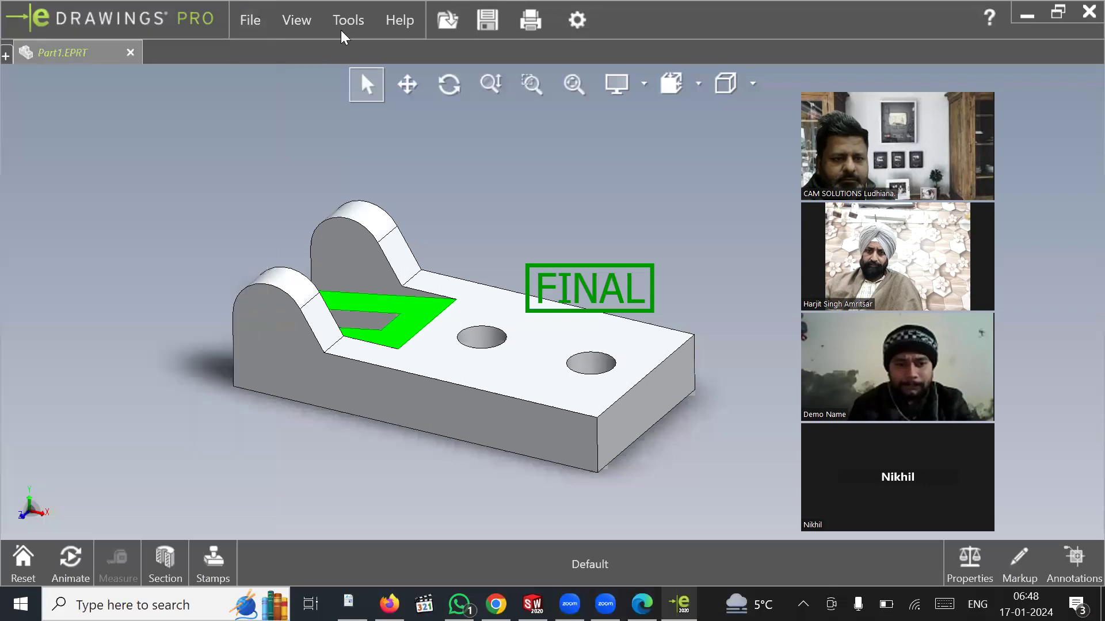
Draw a markup line between the centres of the two round holes on the upper face.
{"action": "left_click", "coordinate": [342, 28]}
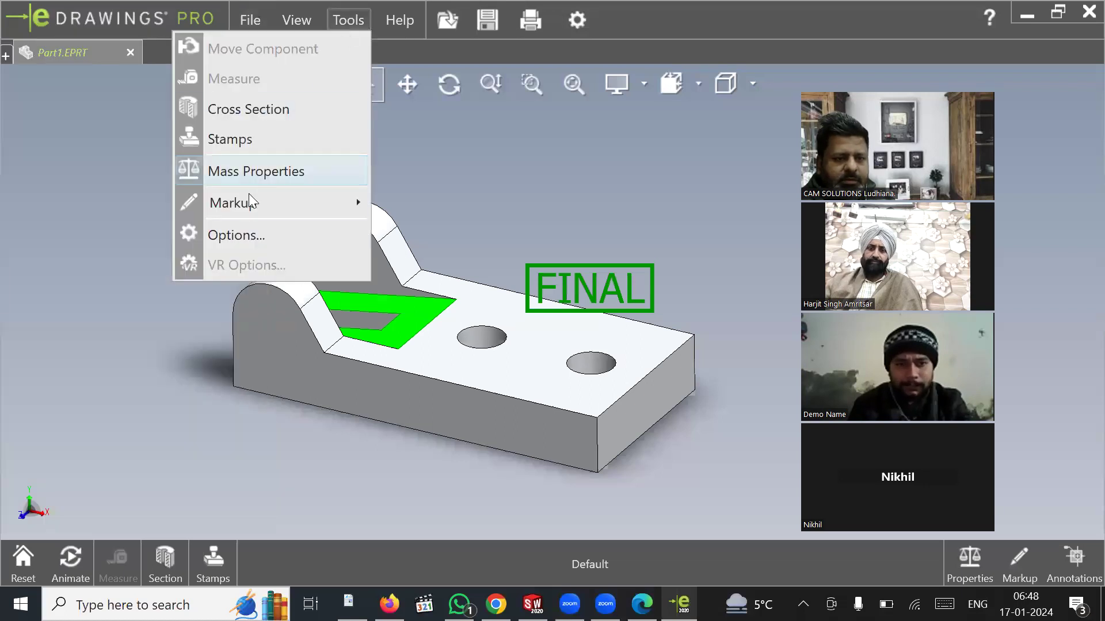
{"action": "mouse_move", "coordinate": [214, 199]}
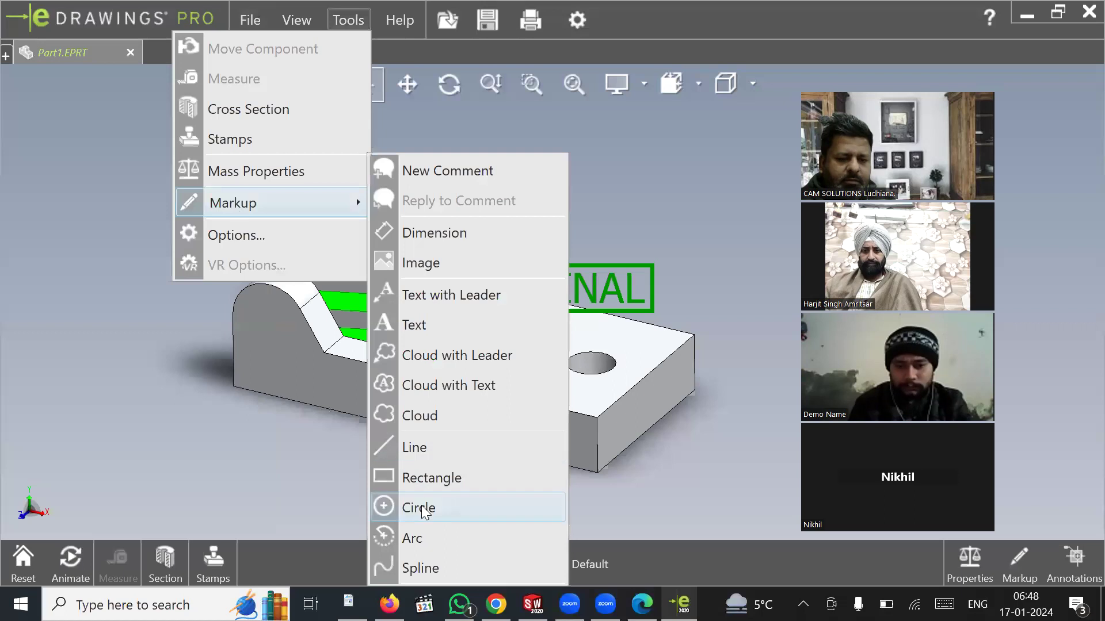
{"action": "left_click", "coordinate": [408, 450]}
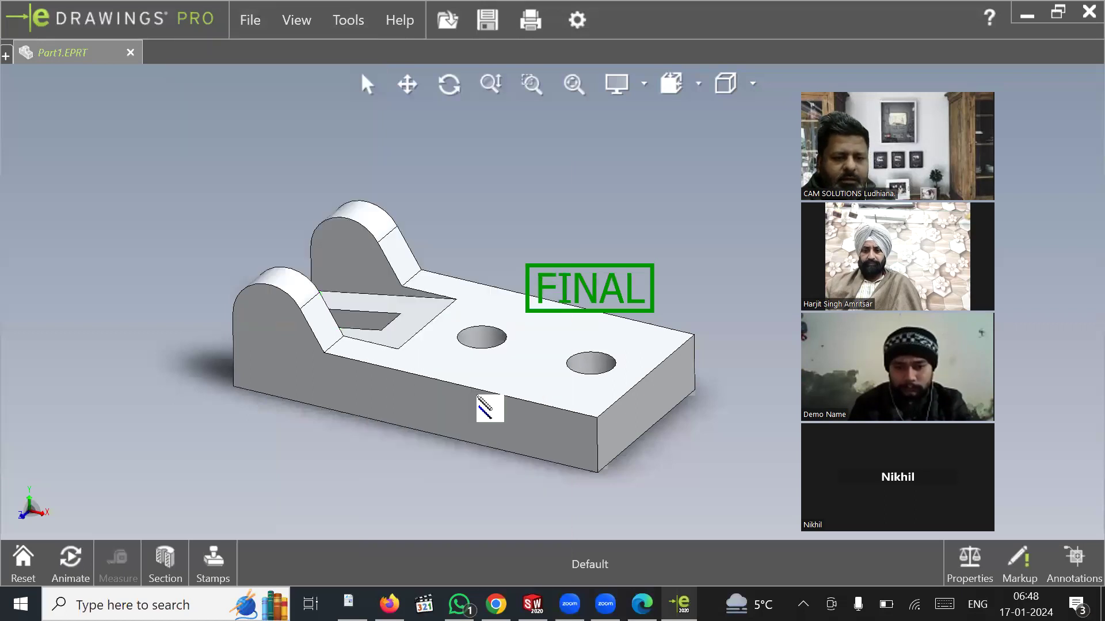
{"action": "mouse_move", "coordinate": [480, 340]}
{"action": "left_mouse_down"}
{"action": "mouse_move", "coordinate": [616, 373]}
{"action": "mouse_move", "coordinate": [591, 364]}
{"action": "left_mouse_up"}
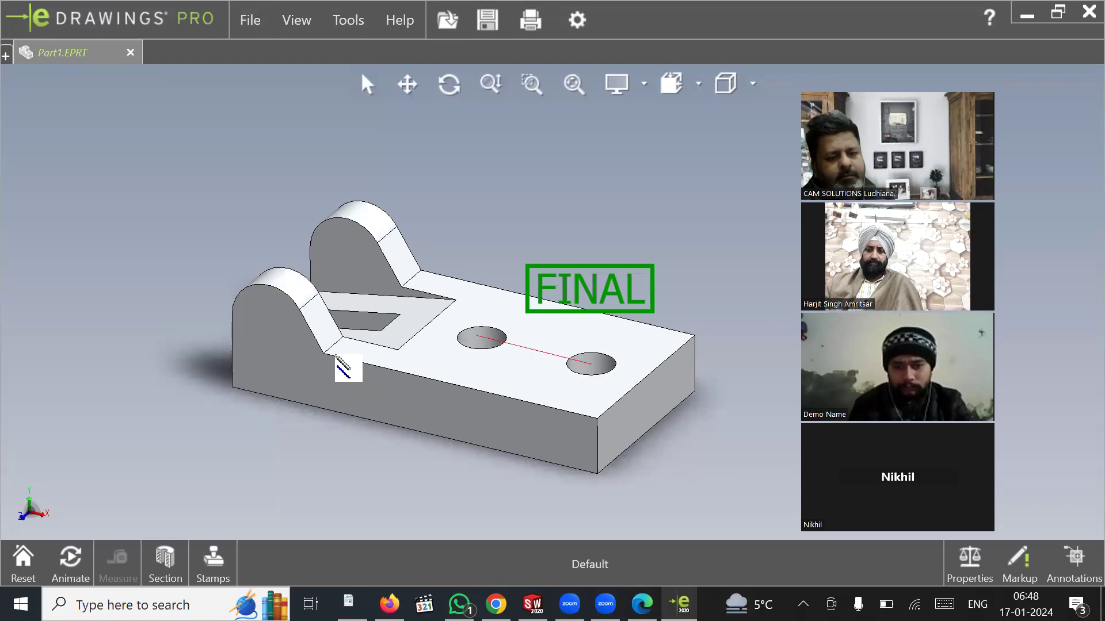
Draw two more markup lines, each joining a corner of the recess to the base corner of the adjacent rounded lug.
{"action": "left_click_drag", "start_coordinate": [324, 354], "coordinate": [397, 353]}
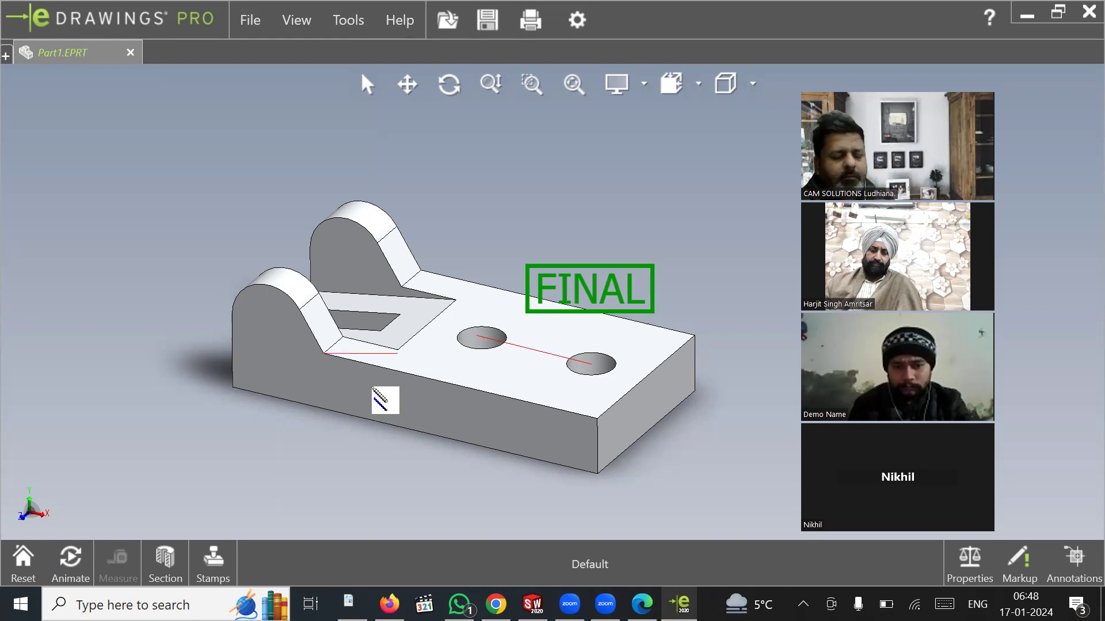
{"action": "scroll", "coordinate": [409, 351], "scroll_direction": "down", "scroll_amount": 4}
{"action": "scroll", "coordinate": [392, 345], "scroll_direction": "up", "scroll_amount": 4}
{"action": "scroll", "coordinate": [637, 299], "scroll_direction": "down", "scroll_amount": 1}
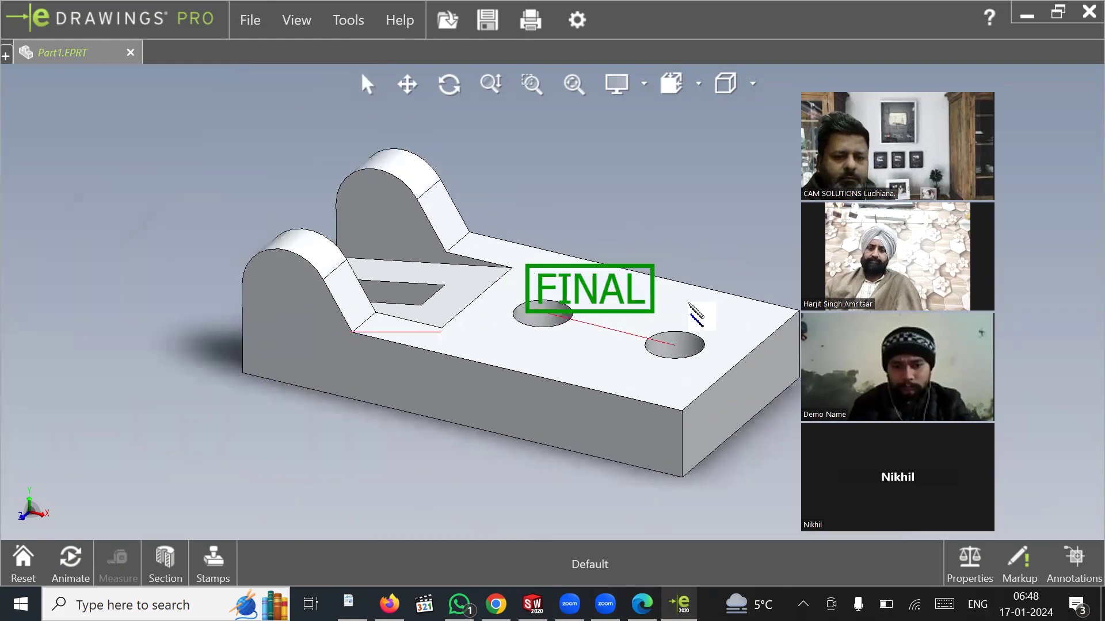
{"action": "scroll", "coordinate": [736, 305], "scroll_direction": "down", "scroll_amount": 3}
{"action": "mouse_move", "coordinate": [328, 238]}
{"action": "left_mouse_down"}
{"action": "mouse_move", "coordinate": [380, 206]}
{"action": "mouse_move", "coordinate": [253, 182]}
{"action": "left_mouse_up"}
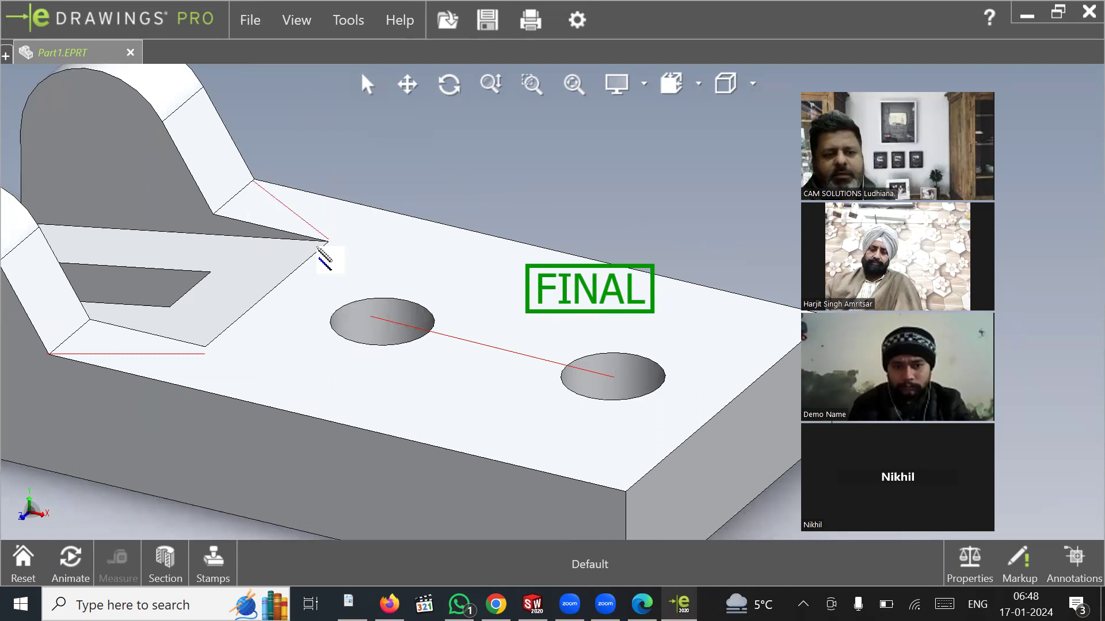
Draw a small markup circle on the upper face between the two round holes, toward the front long edge.
{"action": "left_click", "coordinate": [351, 22]}
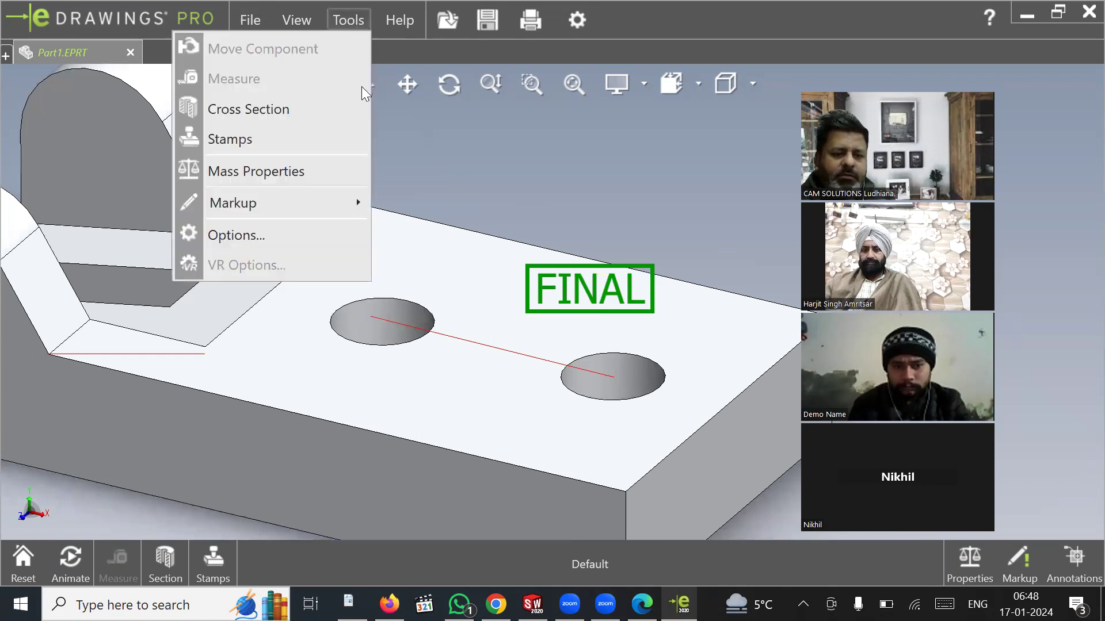
{"action": "mouse_move", "coordinate": [354, 202]}
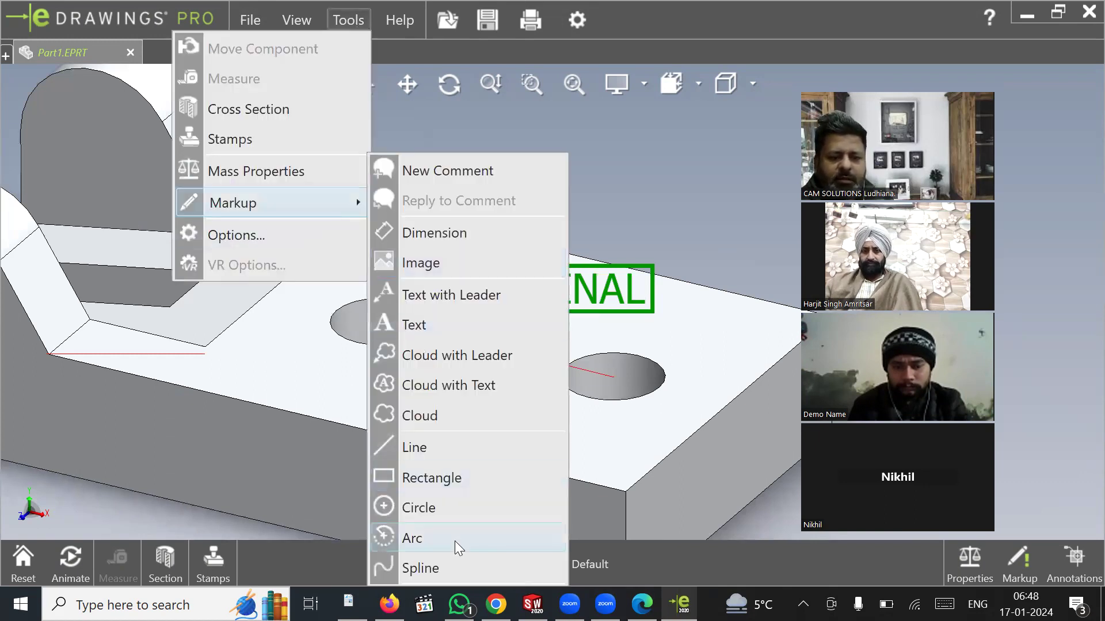
{"action": "left_click", "coordinate": [446, 515]}
{"action": "left_click_drag", "start_coordinate": [464, 397], "coordinate": [439, 405]}
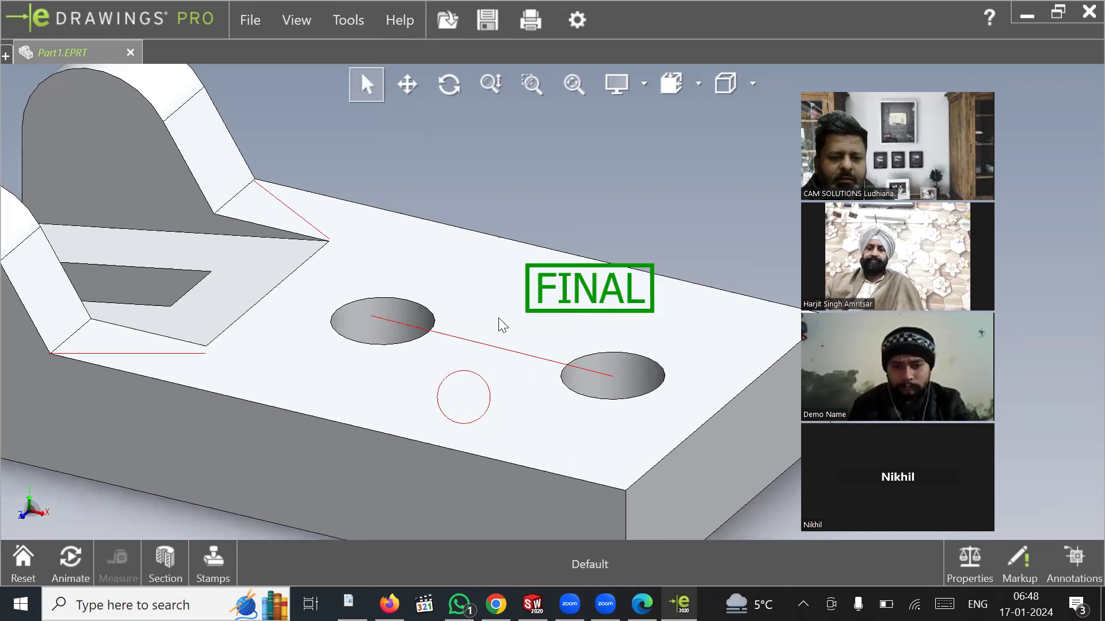
Zoom and orbit the part to check how the markup lines, circle and stamp behave as the view changes.
{"action": "scroll", "coordinate": [445, 350], "scroll_direction": "down", "scroll_amount": 2}
{"action": "scroll", "coordinate": [409, 358], "scroll_direction": "up", "scroll_amount": 6}
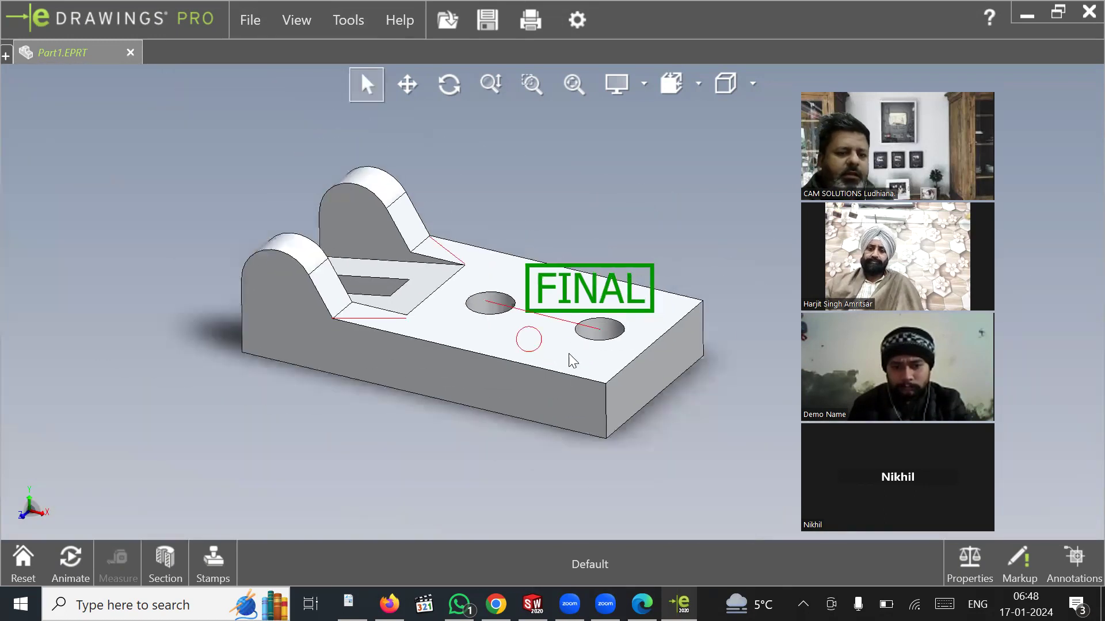
{"action": "scroll", "coordinate": [581, 375], "scroll_direction": "down", "scroll_amount": 1}
{"action": "middle_click_drag", "start_coordinate": [587, 409], "coordinate": [589, 446]}
{"action": "scroll", "coordinate": [355, 425], "scroll_direction": "down", "scroll_amount": 5}
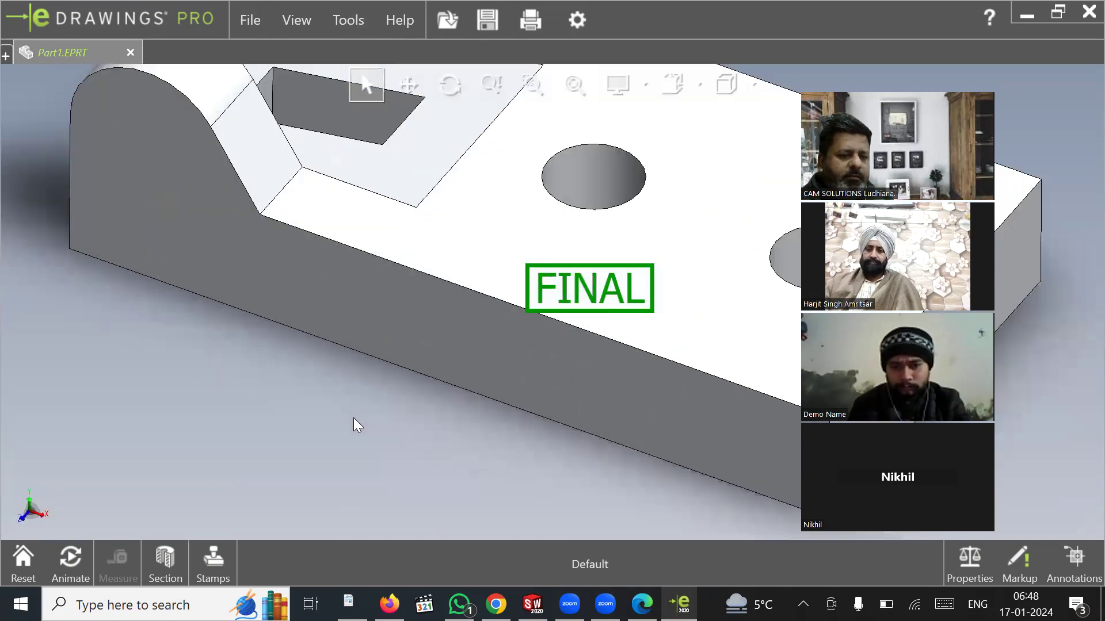
{"action": "scroll", "coordinate": [355, 424], "scroll_direction": "up", "scroll_amount": 6}
{"action": "scroll", "coordinate": [375, 399], "scroll_direction": "down", "scroll_amount": 4}
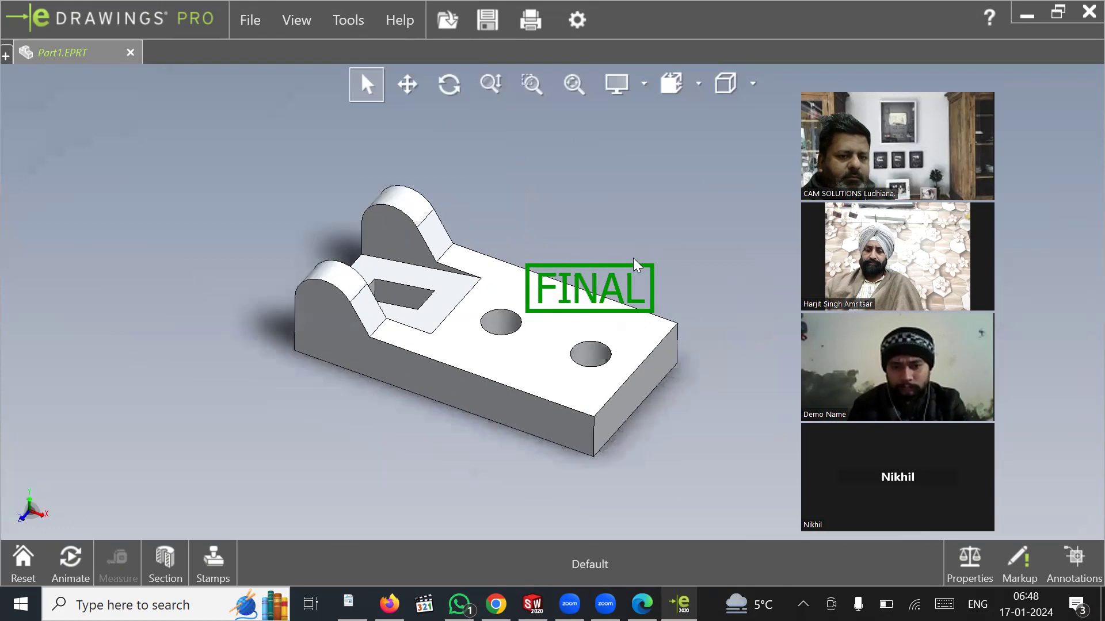
{"action": "scroll", "coordinate": [636, 265], "scroll_direction": "down", "scroll_amount": 2}
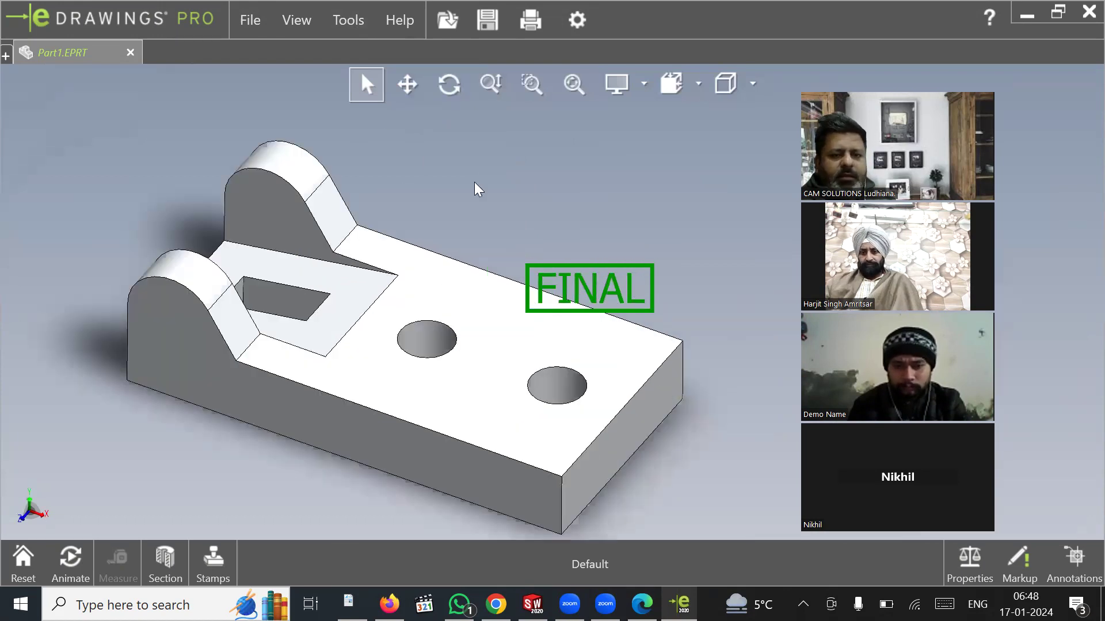
Save the marked-up part in the Documents folder as the eDrawings file Part1.eprt.
{"action": "left_click", "coordinate": [478, 33]}
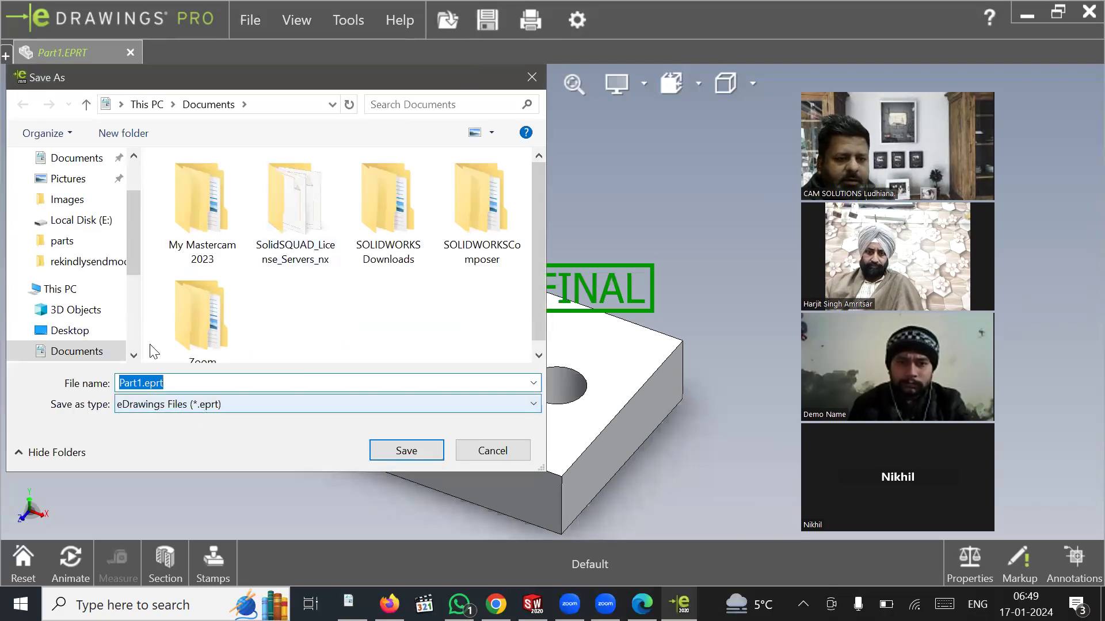
{"action": "scroll", "coordinate": [81, 194], "scroll_direction": "up", "scroll_amount": 2}
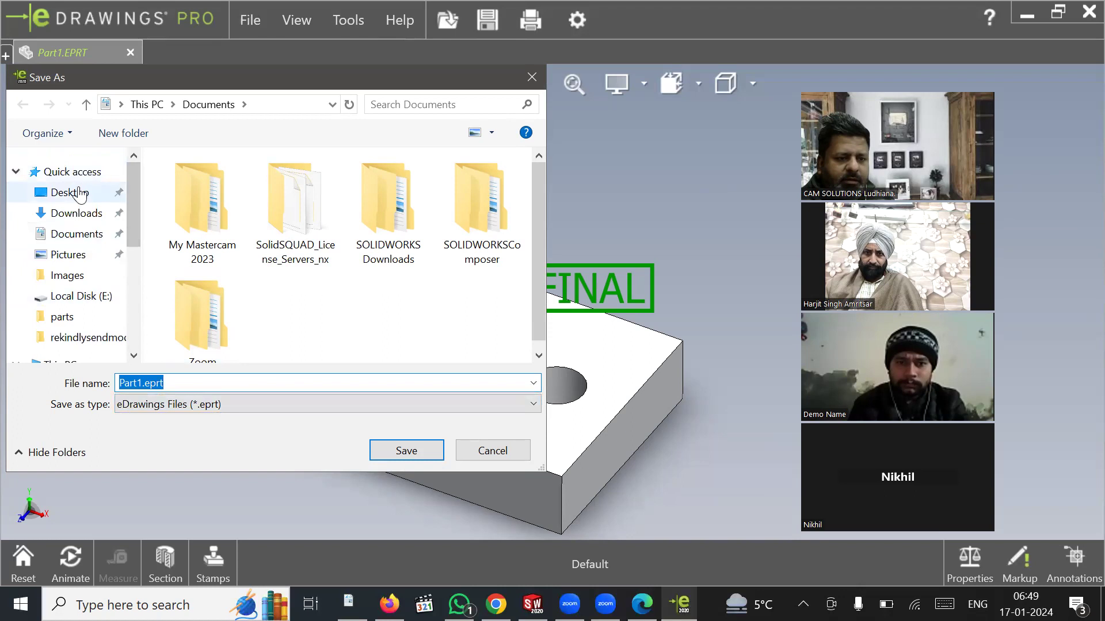
{"action": "left_click", "coordinate": [75, 214]}
{"action": "left_click", "coordinate": [77, 233]}
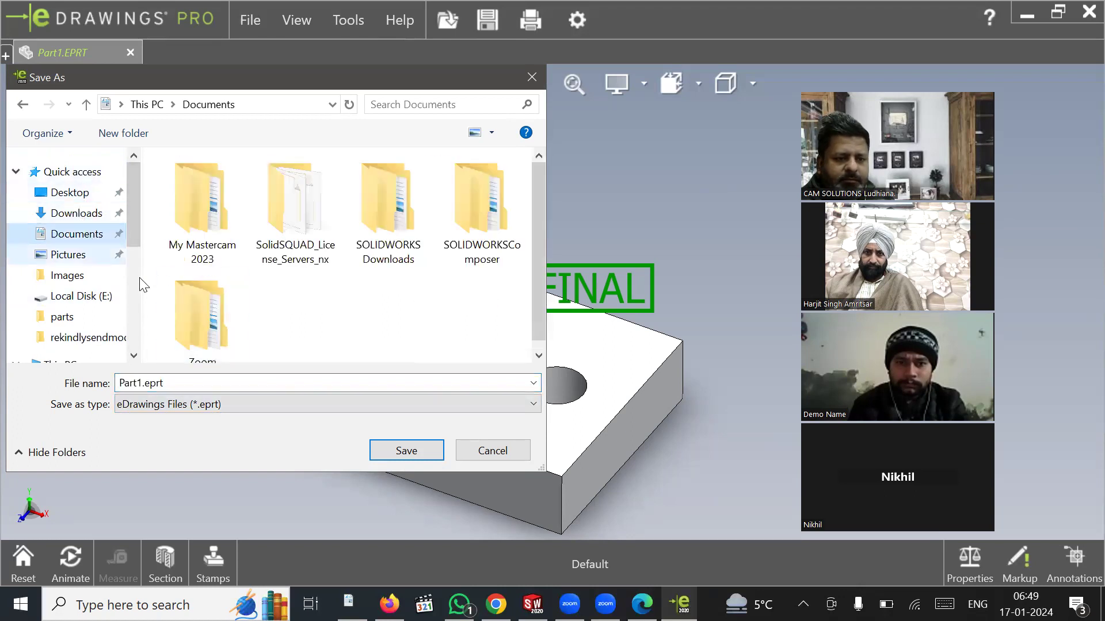
{"action": "left_click", "coordinate": [407, 451]}
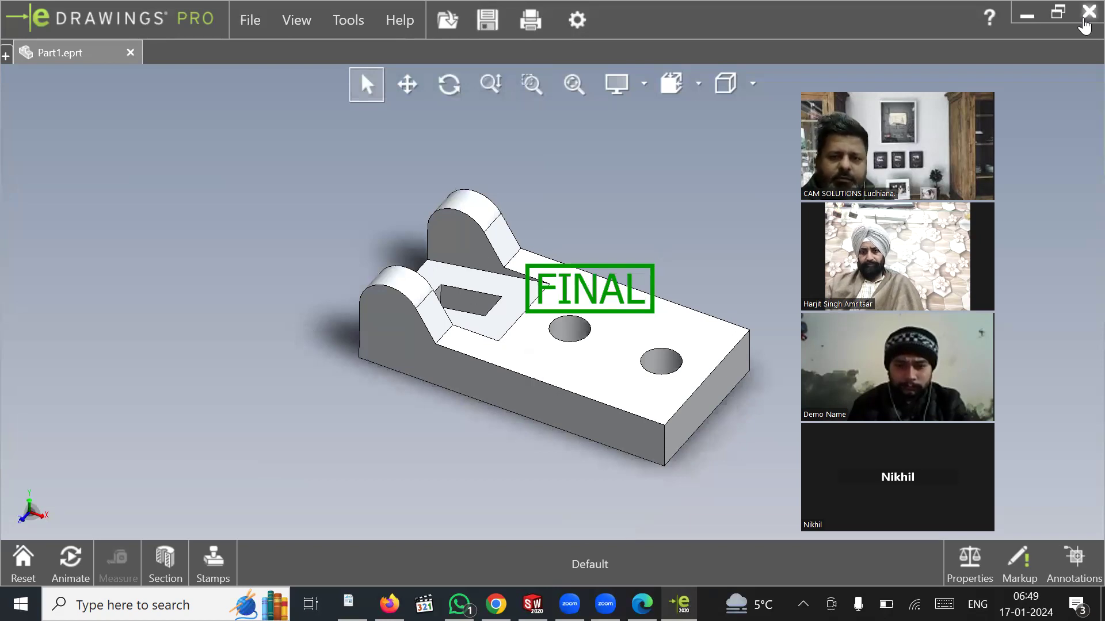
Switch back to the part in SOLIDWORKS and display the Annotation toolbar beside the feature tree.
{"action": "left_click", "coordinate": [1033, 22]}
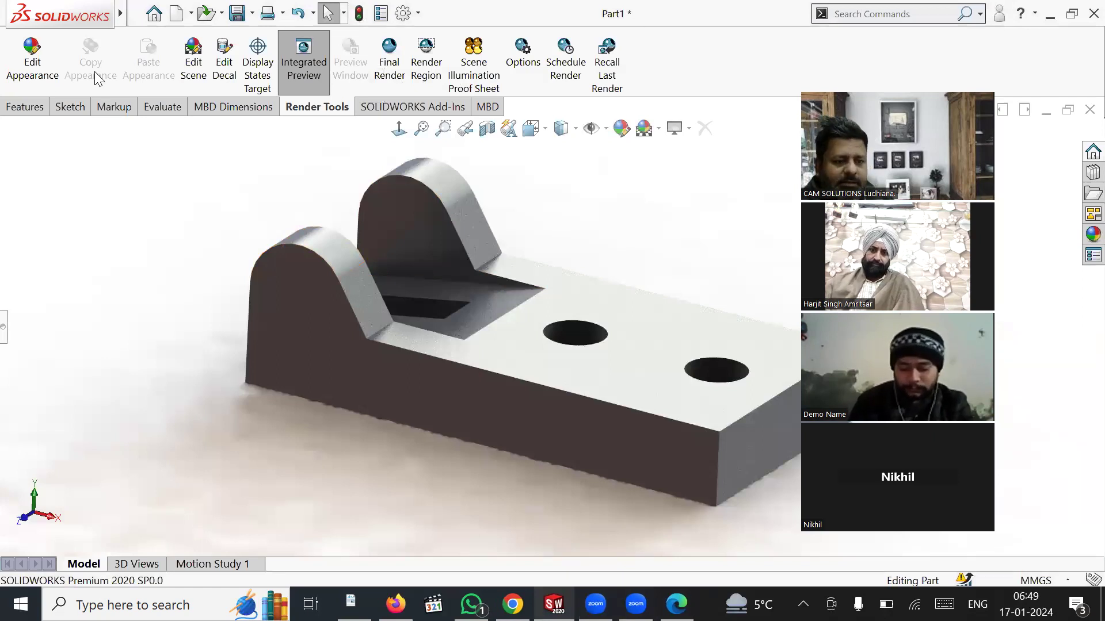
{"action": "left_click", "coordinate": [3, 326]}
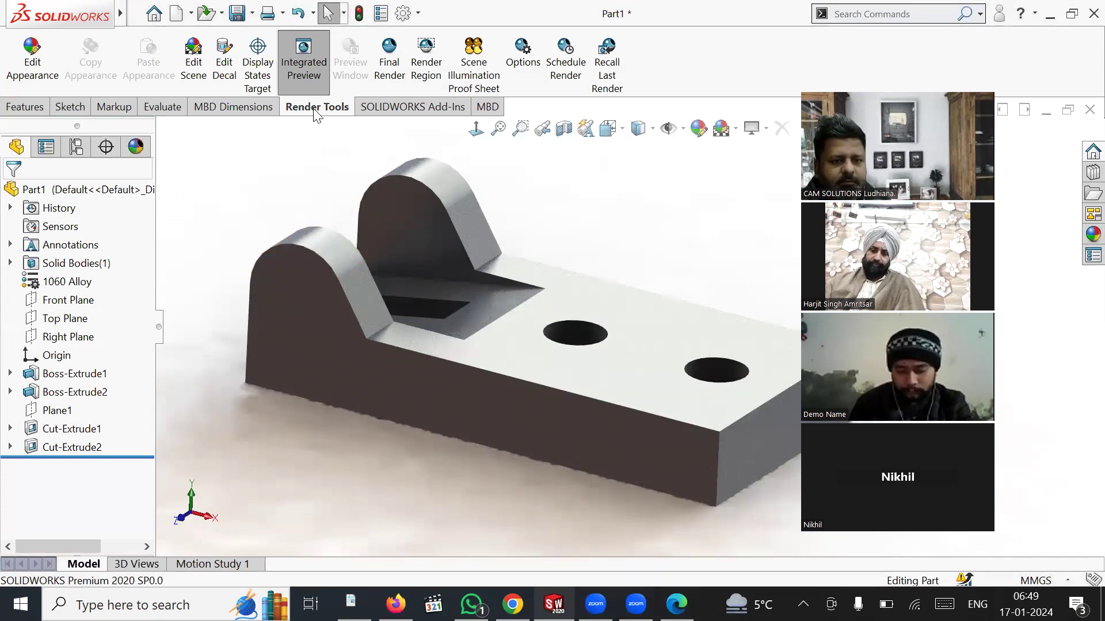
{"action": "right_click", "coordinate": [372, 106]}
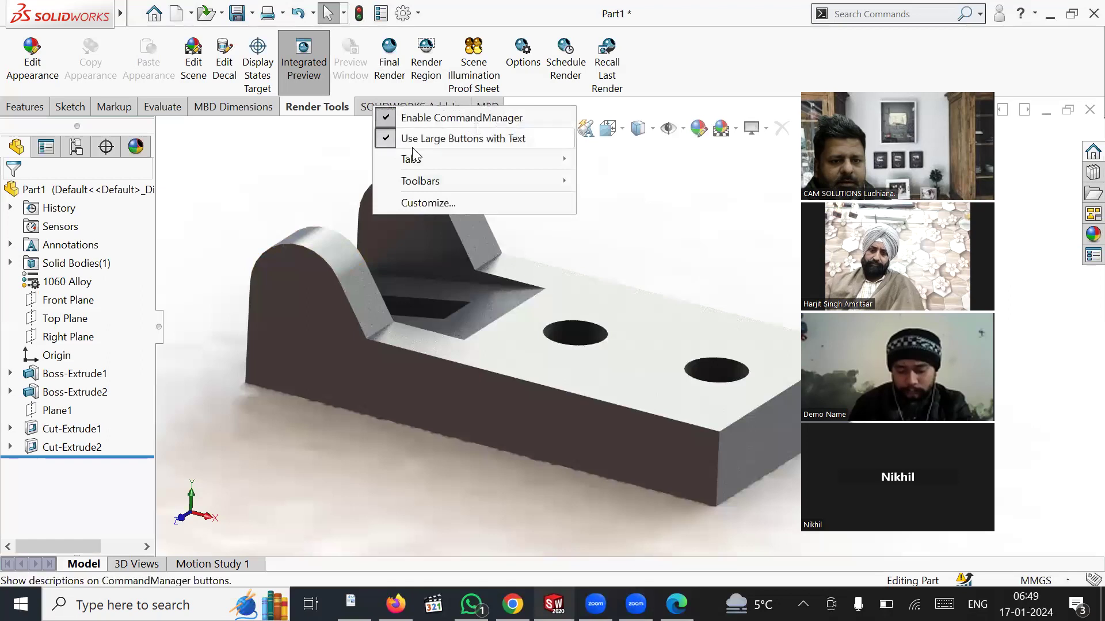
{"action": "mouse_move", "coordinate": [467, 185]}
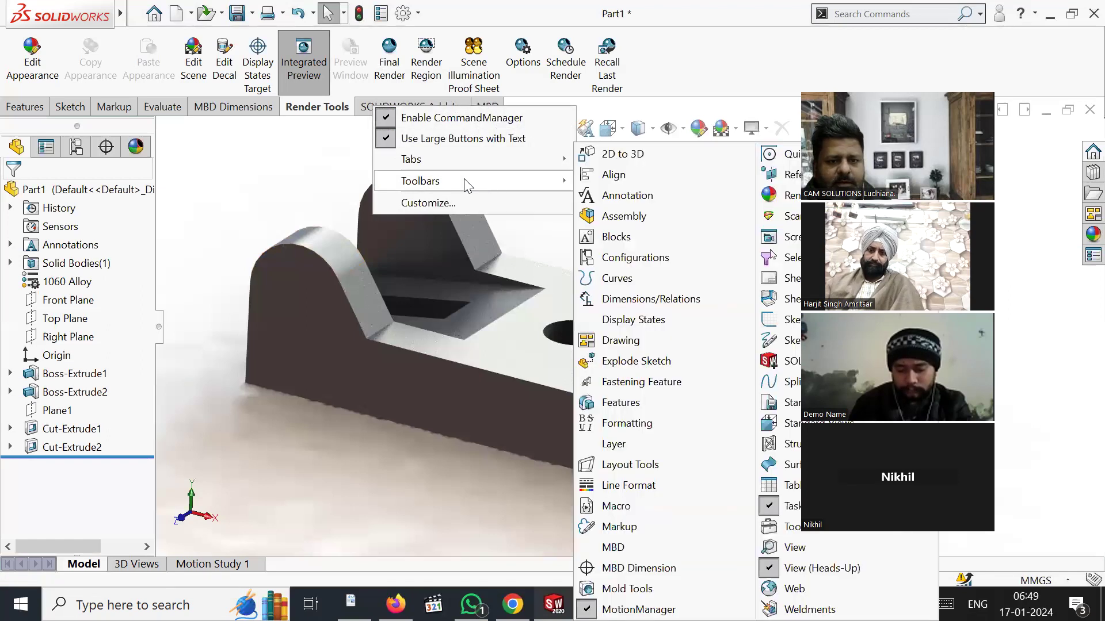
{"action": "left_click", "coordinate": [642, 201]}
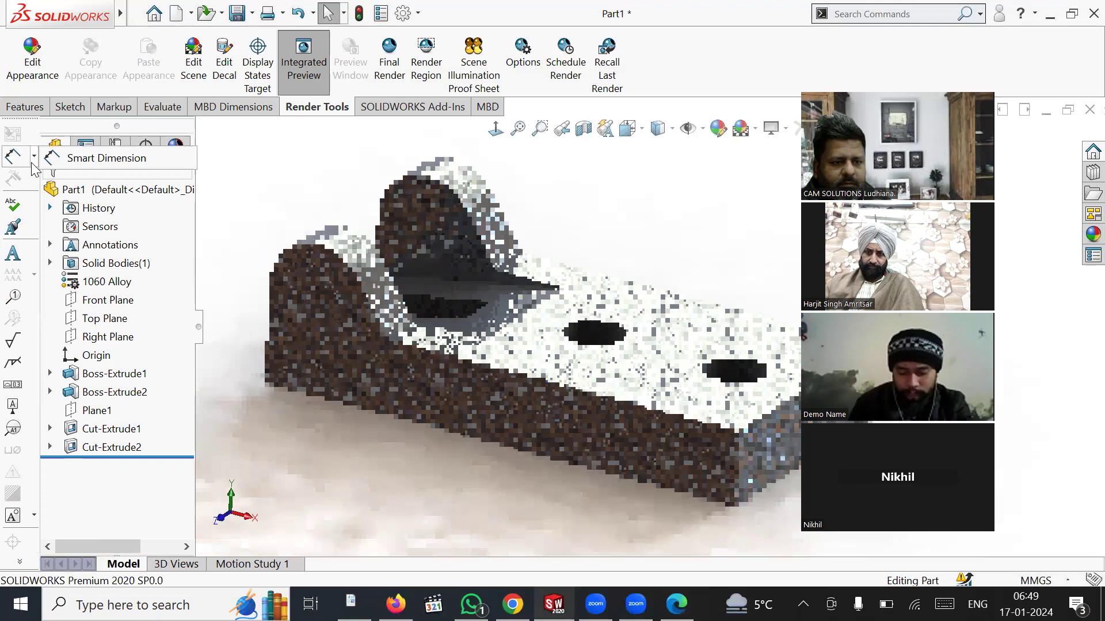
Place a location dimension for the base's overall length in front of the part and turn off the integrated render preview.
{"action": "left_click", "coordinate": [58, 164]}
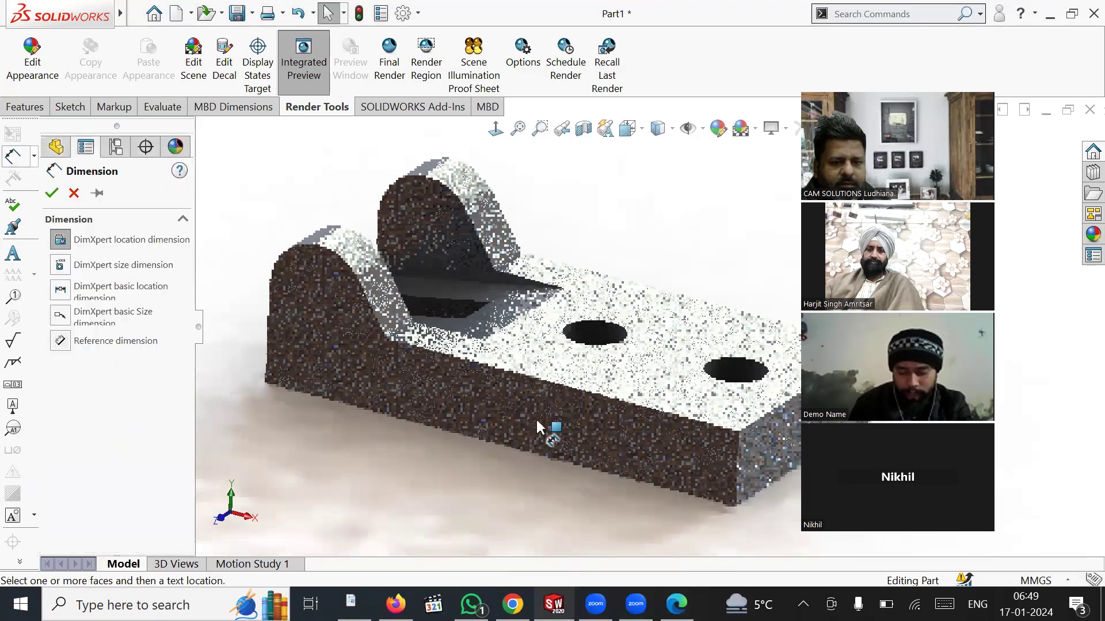
{"action": "left_click", "coordinate": [529, 457]}
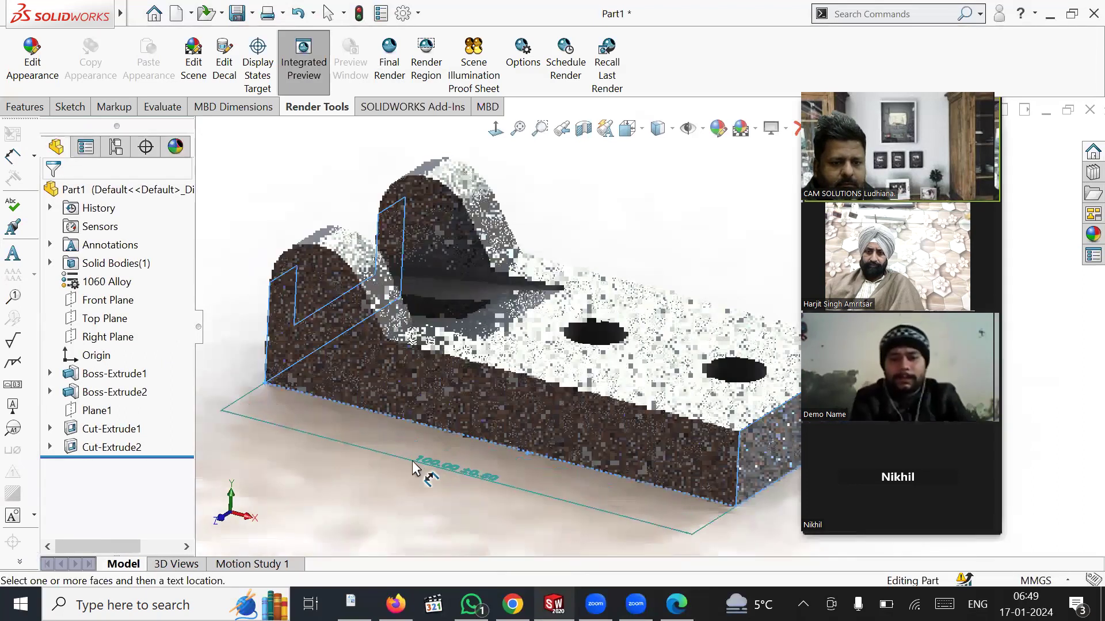
{"action": "left_click", "coordinate": [439, 444]}
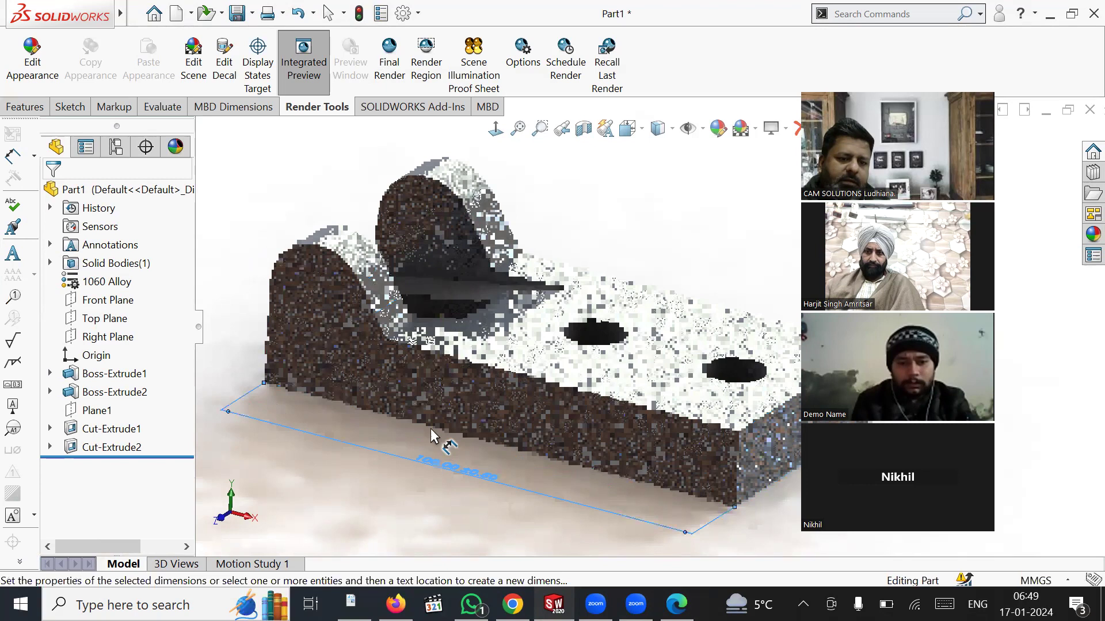
{"action": "scroll", "coordinate": [380, 414], "scroll_direction": "up", "scroll_amount": 3}
{"action": "scroll", "coordinate": [757, 369], "scroll_direction": "down", "scroll_amount": 4}
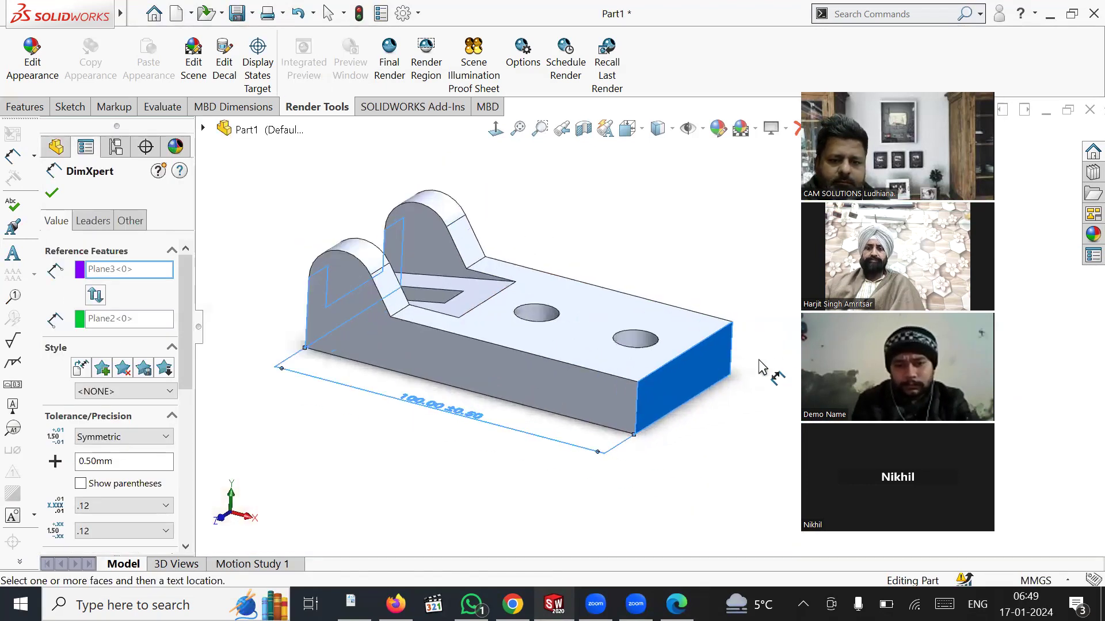
{"action": "left_click", "coordinate": [698, 401]}
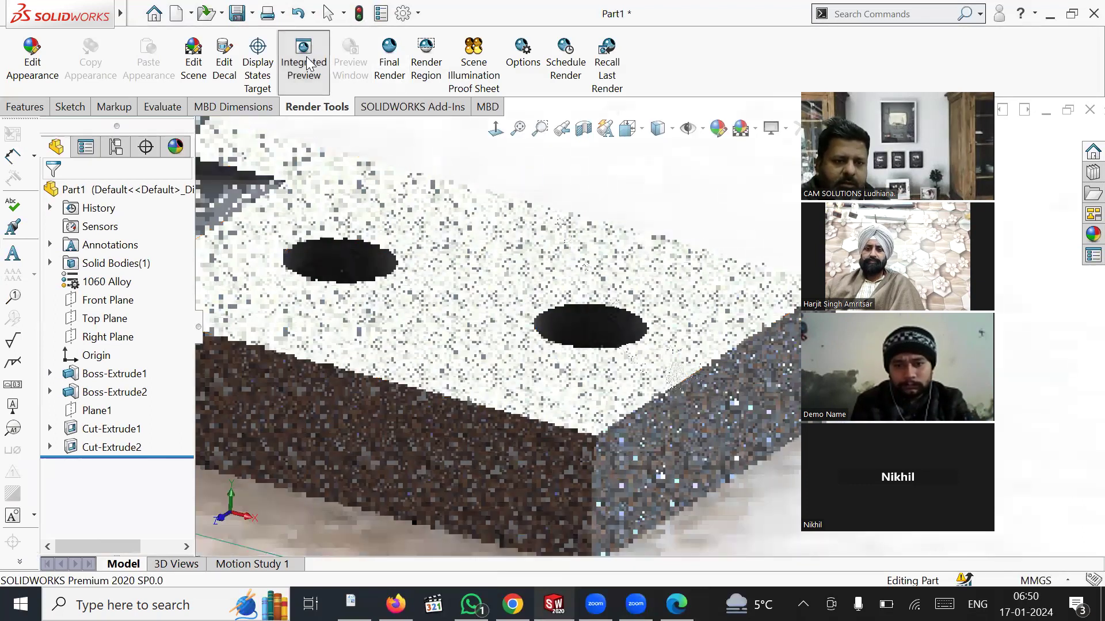
{"action": "key", "text": "Escape"}
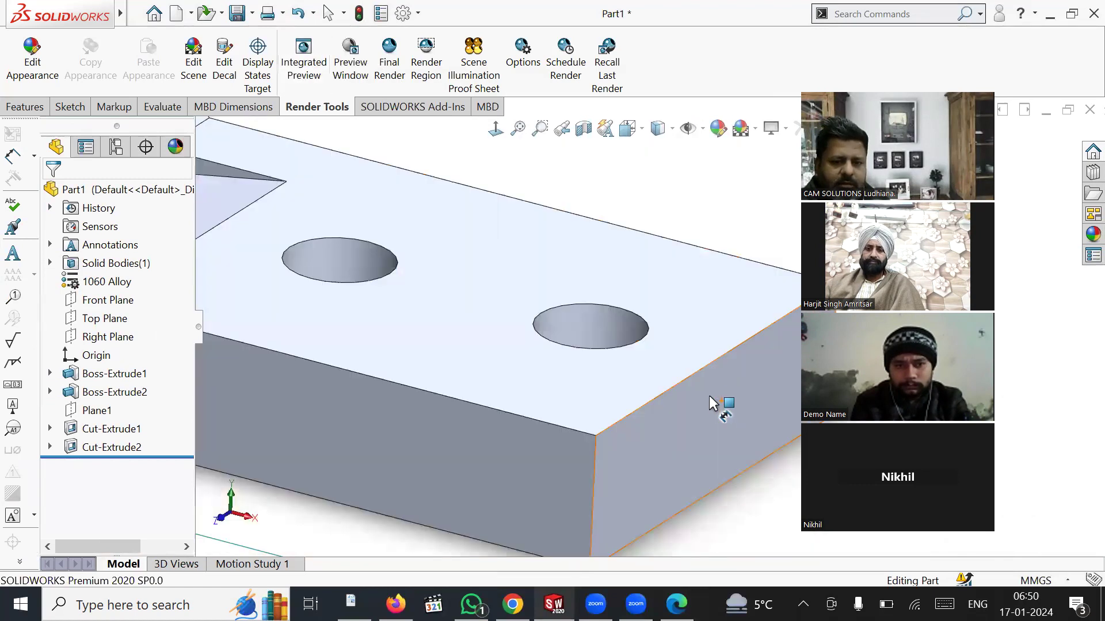
Try to dimension the base's width along the upper edge of its end face.
{"action": "left_click", "coordinate": [702, 379]}
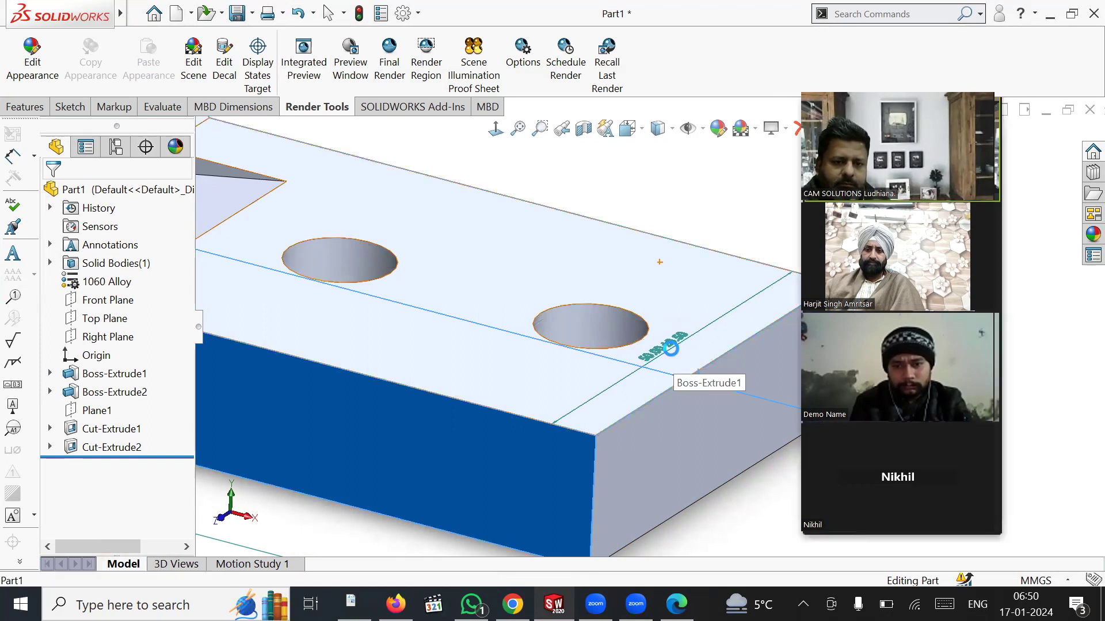
{"action": "left_click", "coordinate": [682, 369]}
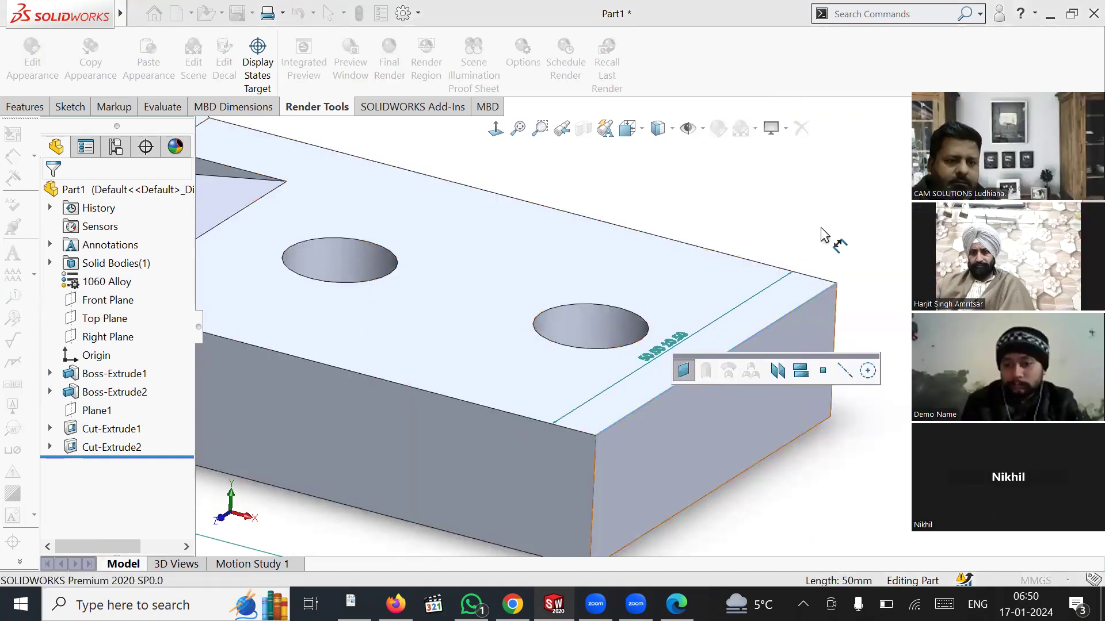
{"action": "right_click", "coordinate": [593, 188]}
{"action": "left_click", "coordinate": [760, 222]}
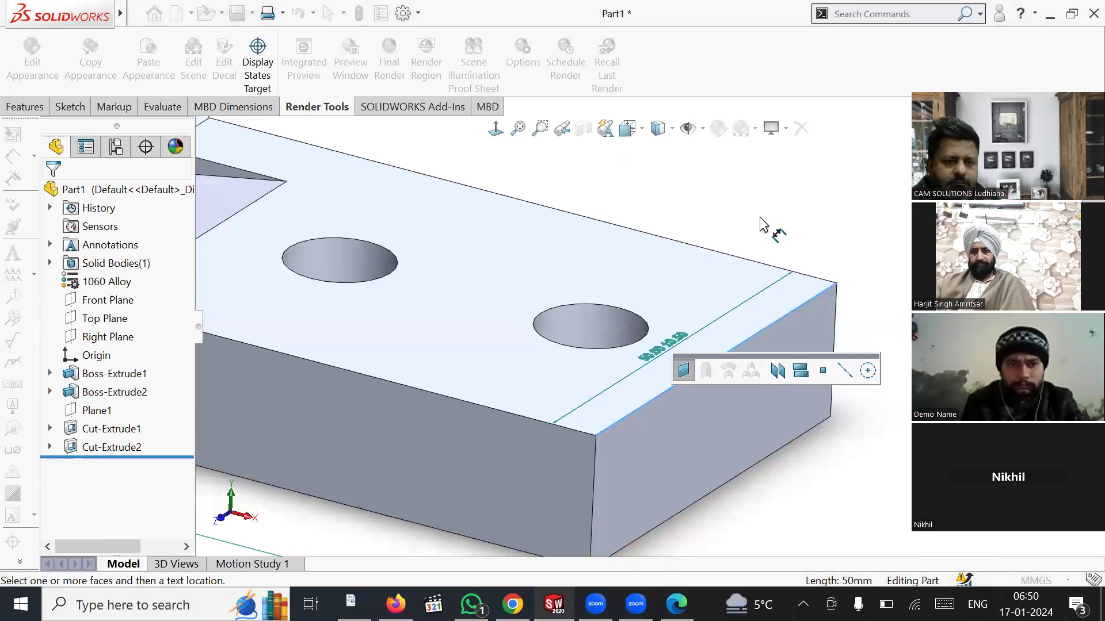
Dimension the base's thickness and place the text below the end face's far corner.
{"action": "scroll", "coordinate": [760, 222], "scroll_direction": "up", "scroll_amount": 3}
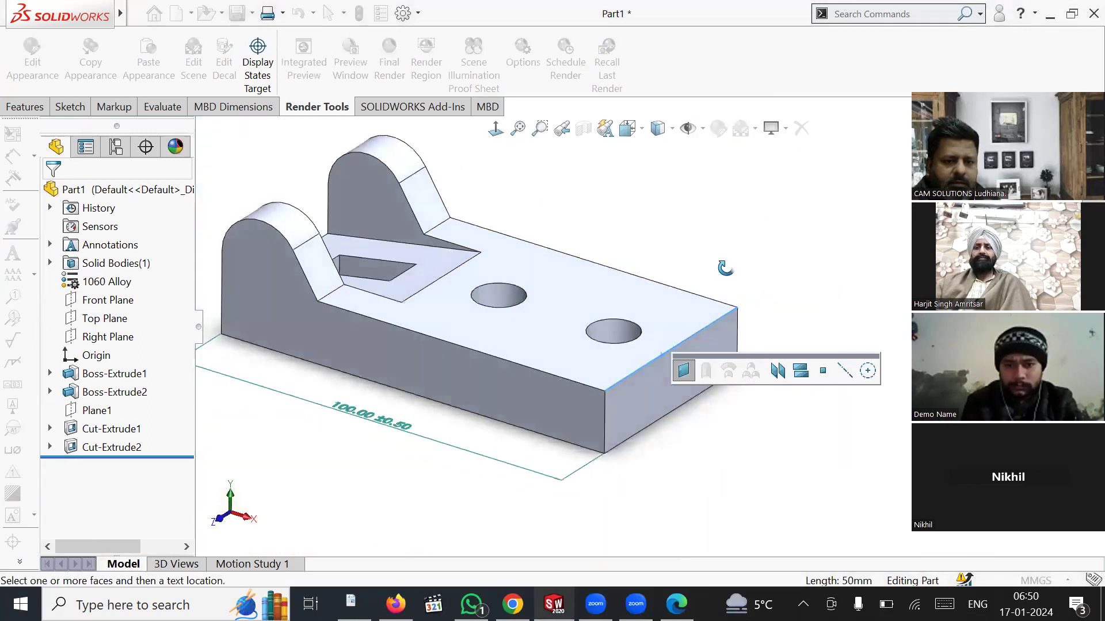
{"action": "left_click", "coordinate": [656, 422]}
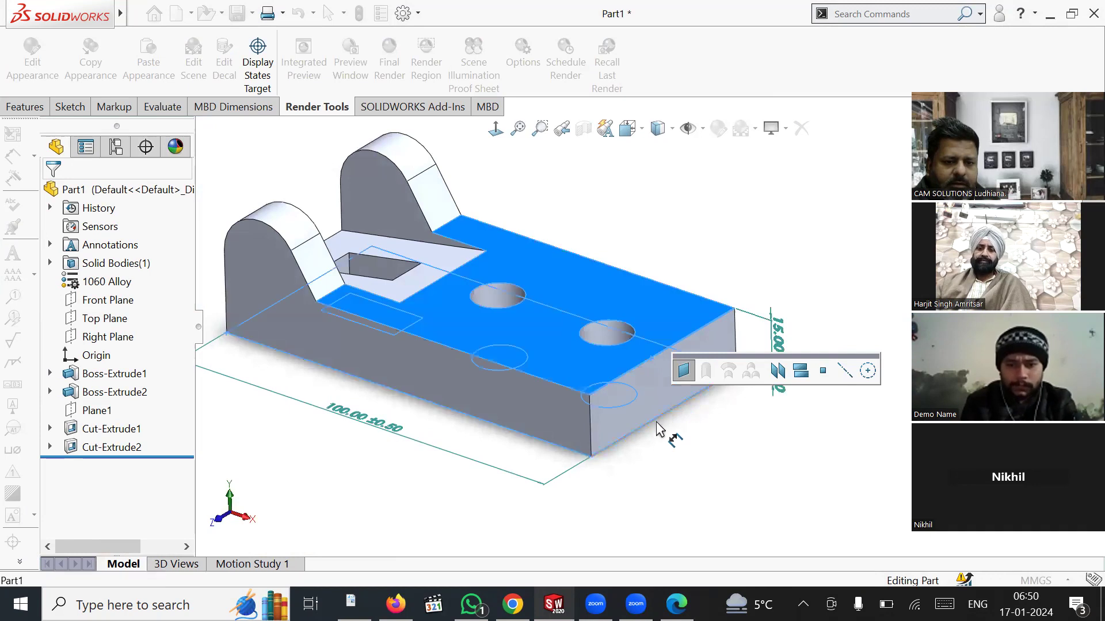
{"action": "left_click", "coordinate": [808, 489]}
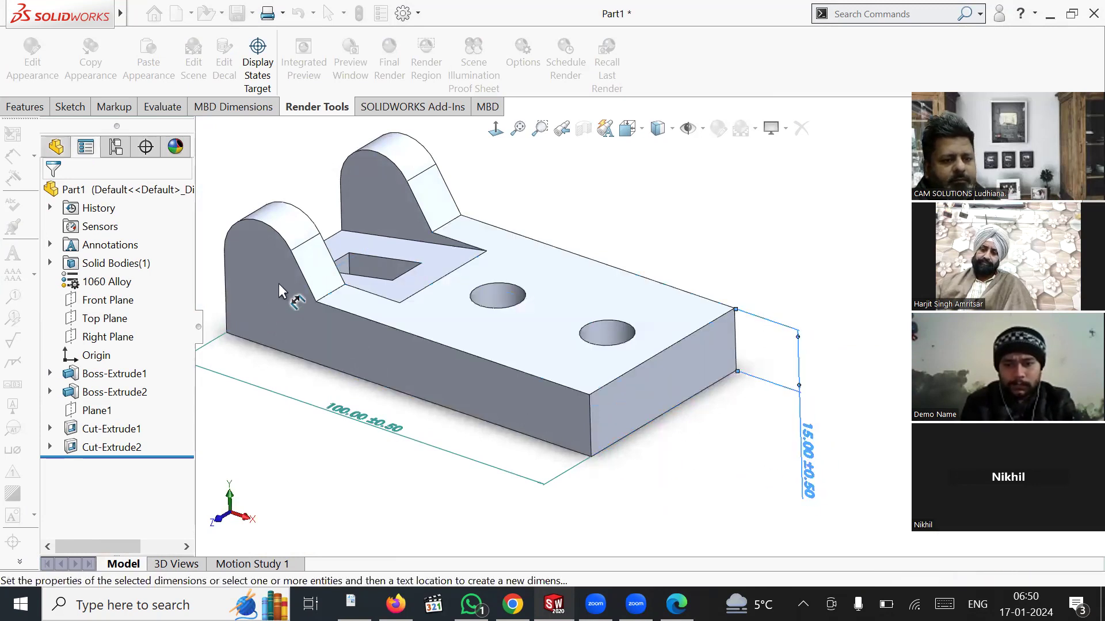
{"action": "left_click", "coordinate": [688, 451]}
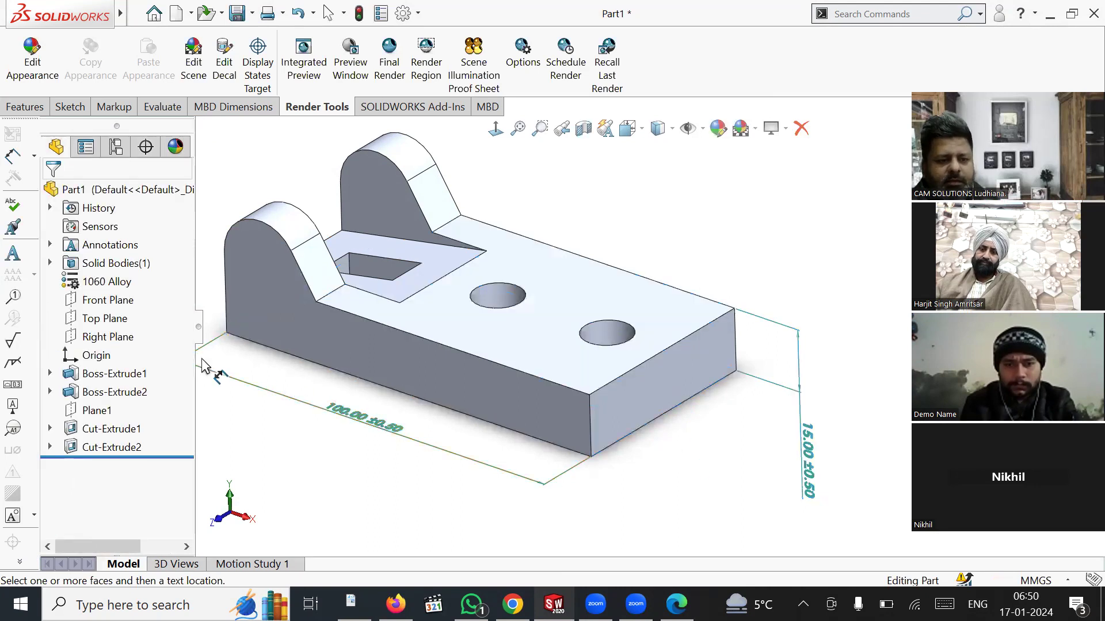
Place a surface finish symbol with the four-triangle texture on the recess floor beside the rear lug.
{"action": "left_click", "coordinate": [12, 346]}
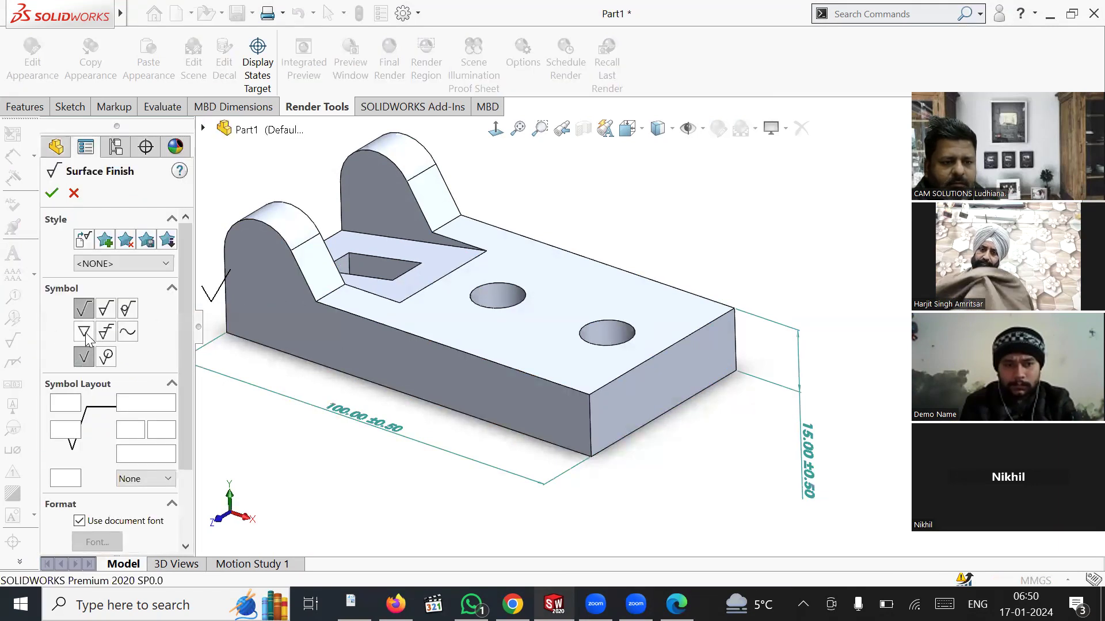
{"action": "left_click", "coordinate": [85, 334]}
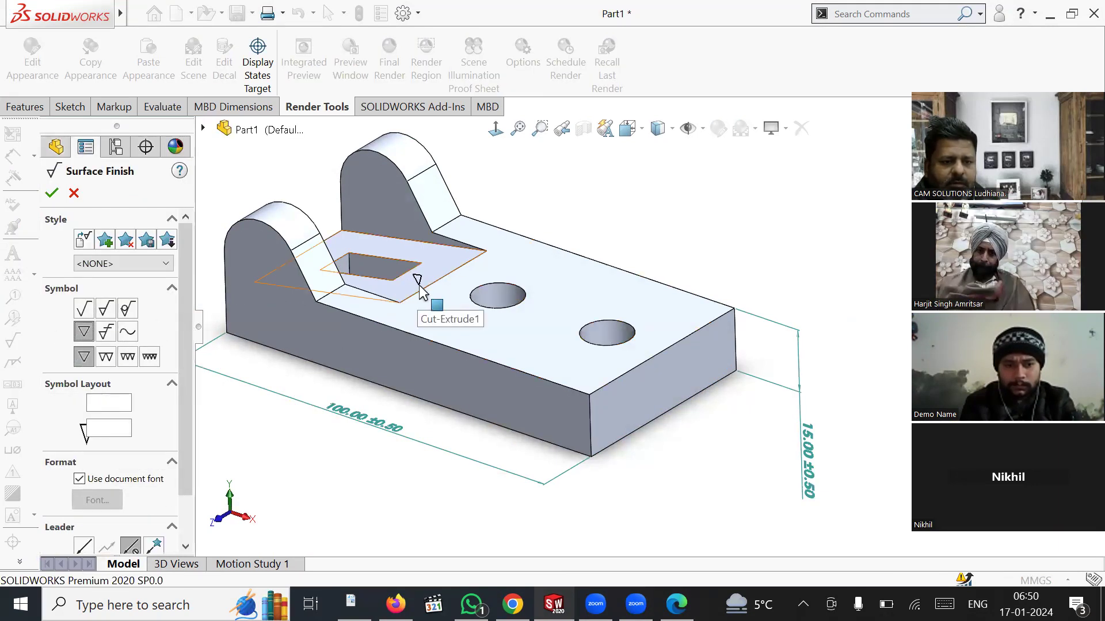
{"action": "left_click", "coordinate": [149, 358]}
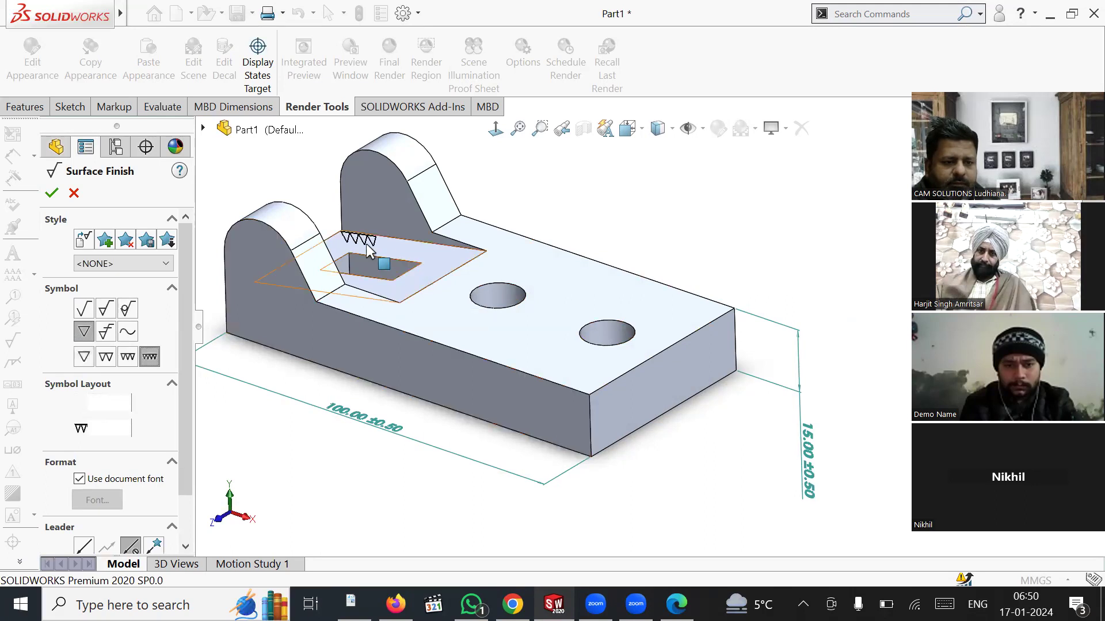
{"action": "left_click", "coordinate": [390, 246]}
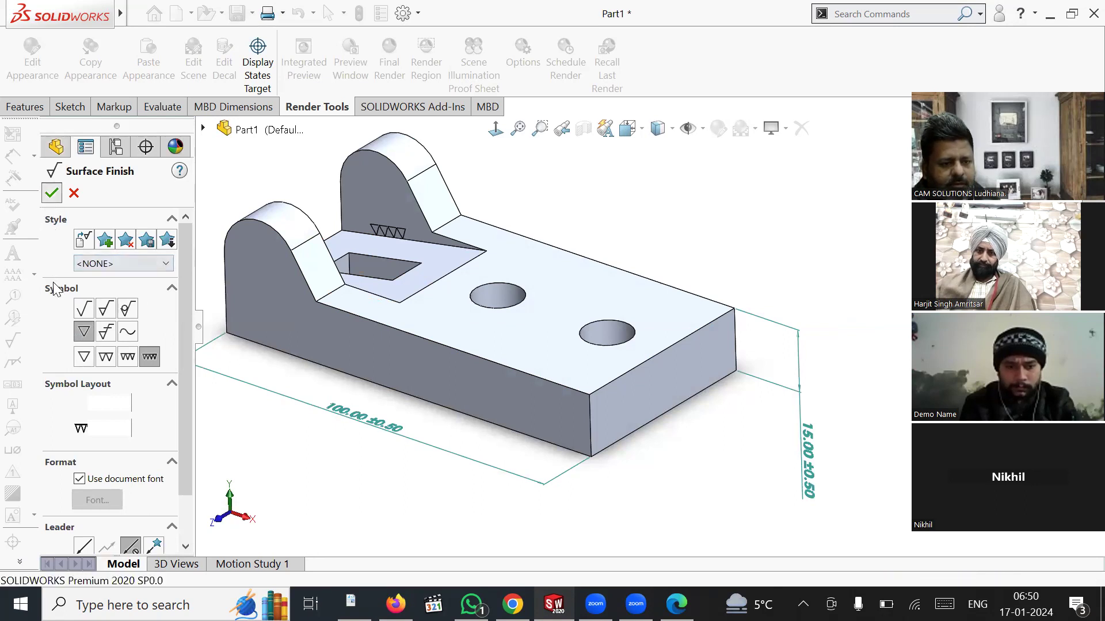
{"action": "left_click", "coordinate": [51, 195]}
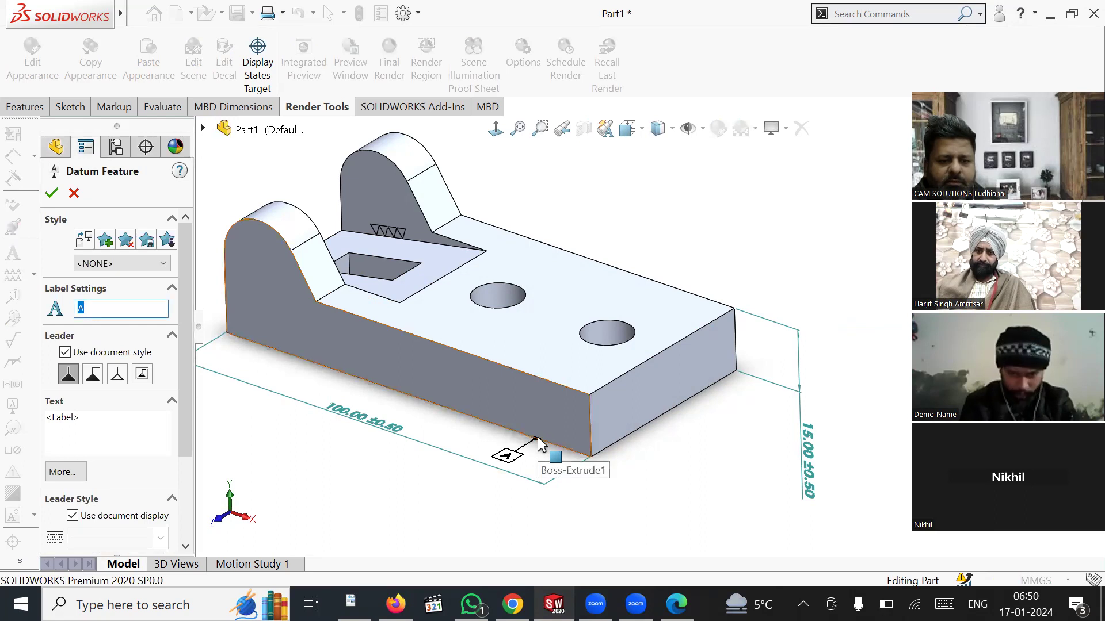
Attach datum feature symbol A to the long front edge of the upper face, standing between the two round holes.
{"action": "left_click", "coordinate": [555, 379]}
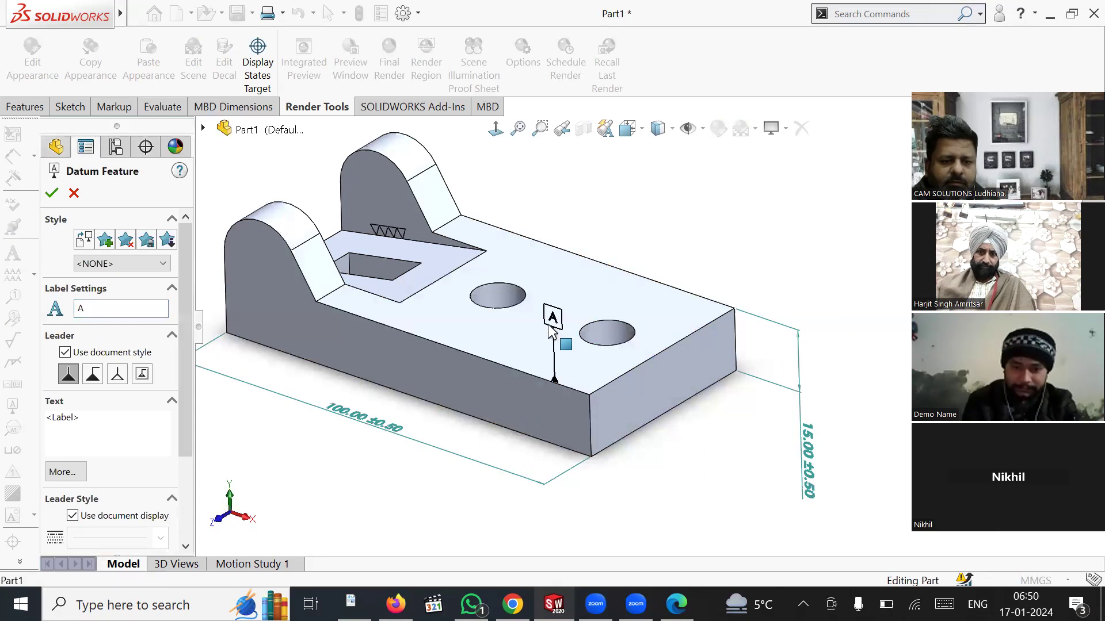
{"action": "left_click", "coordinate": [547, 347]}
{"action": "left_click", "coordinate": [279, 375]}
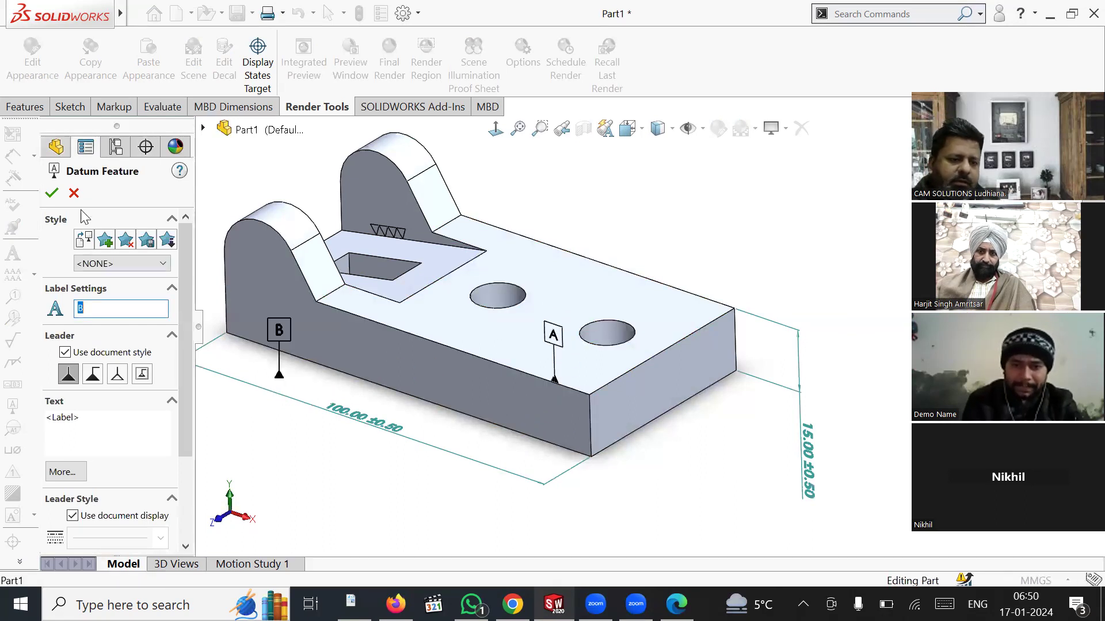
{"action": "left_click", "coordinate": [52, 194]}
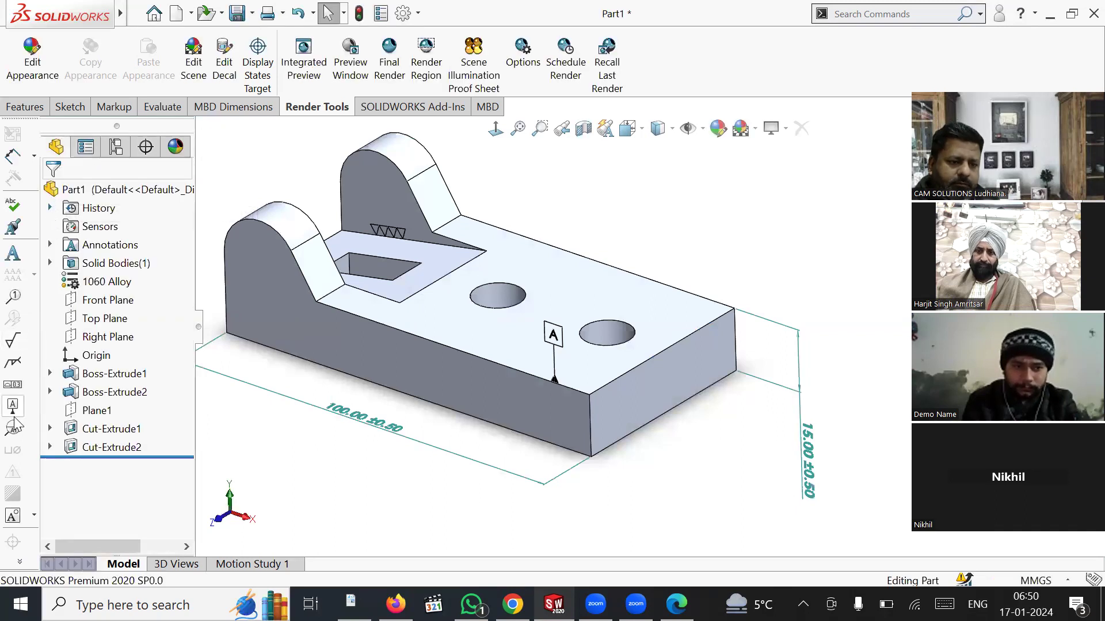
Add an ISO weld symbol by the front lug with the lower Field/Site flag, a single-U weld above and a square weld below.
{"action": "left_click", "coordinate": [14, 363]}
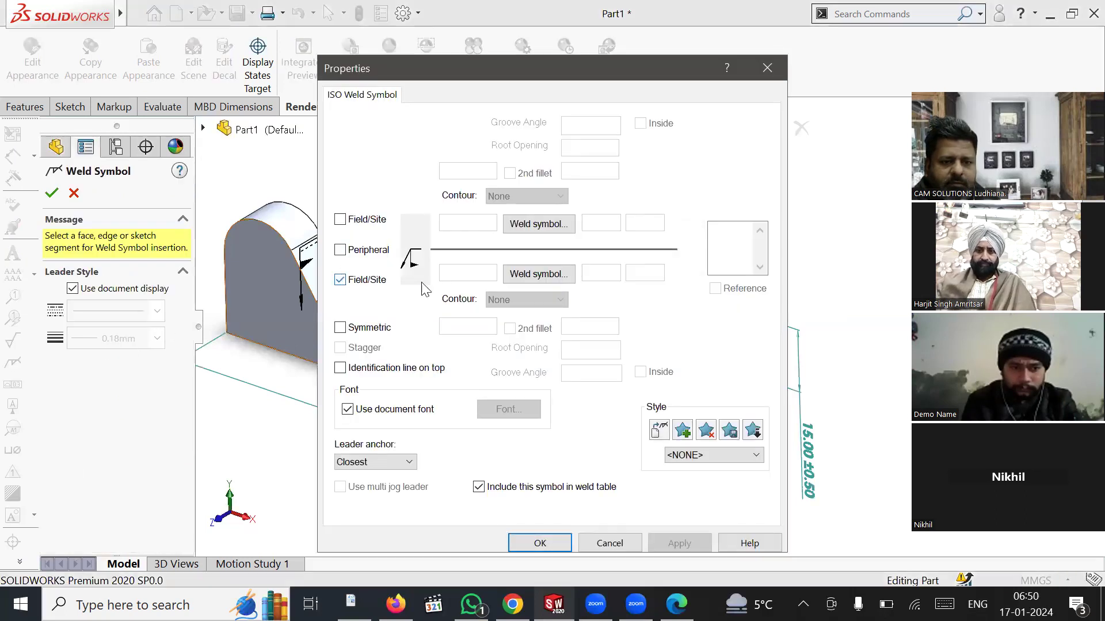
{"action": "left_click", "coordinate": [531, 227]}
{"action": "left_click", "coordinate": [544, 276]}
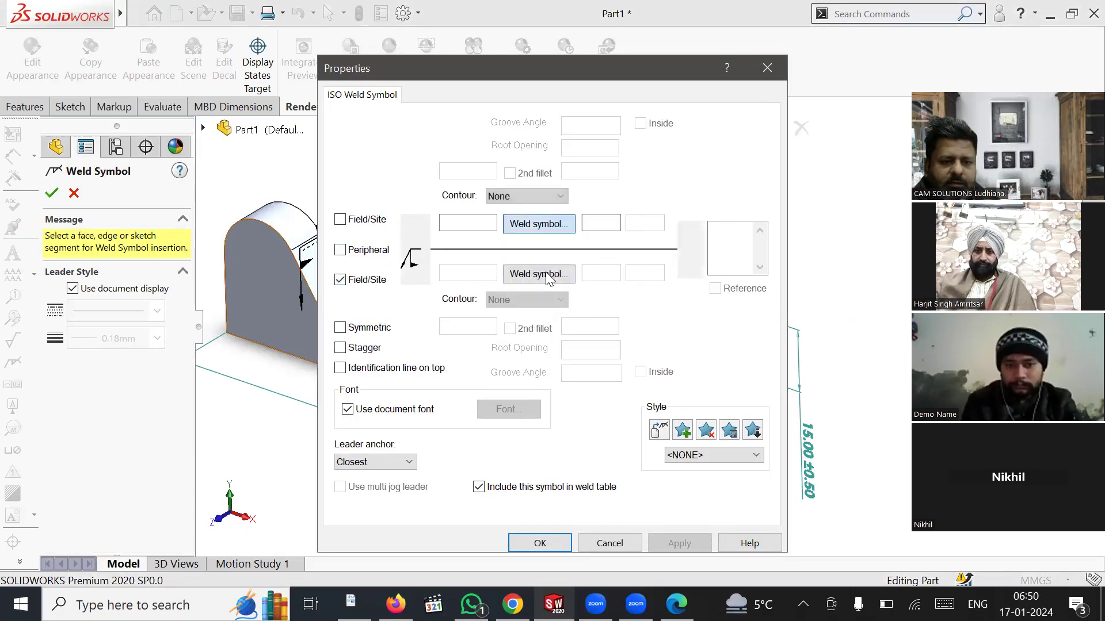
{"action": "left_click", "coordinate": [538, 277]}
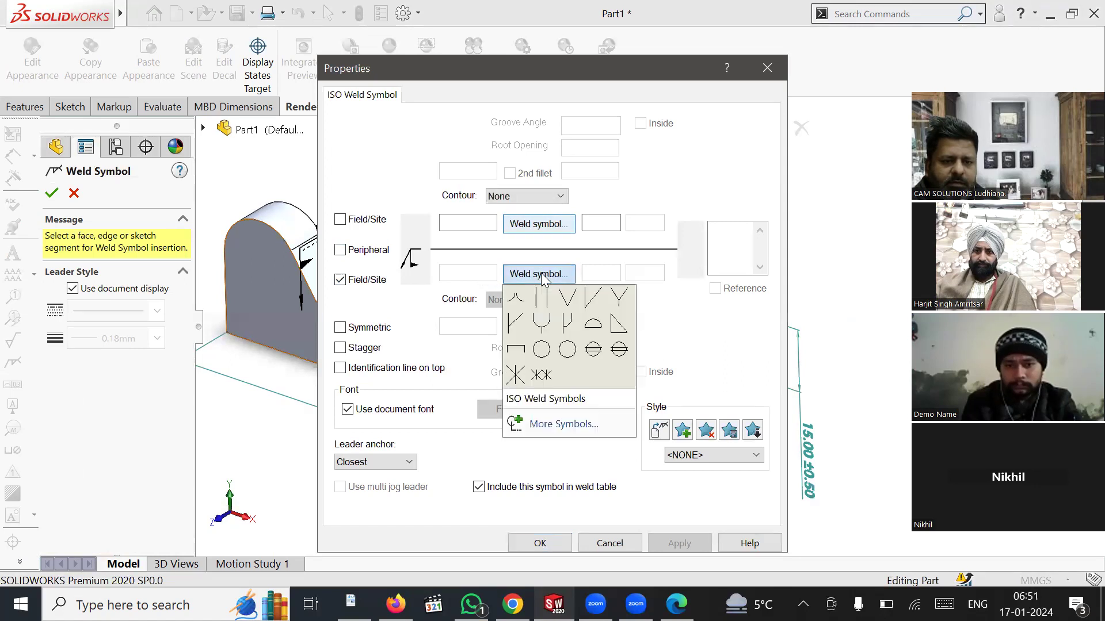
{"action": "left_click", "coordinate": [539, 300]}
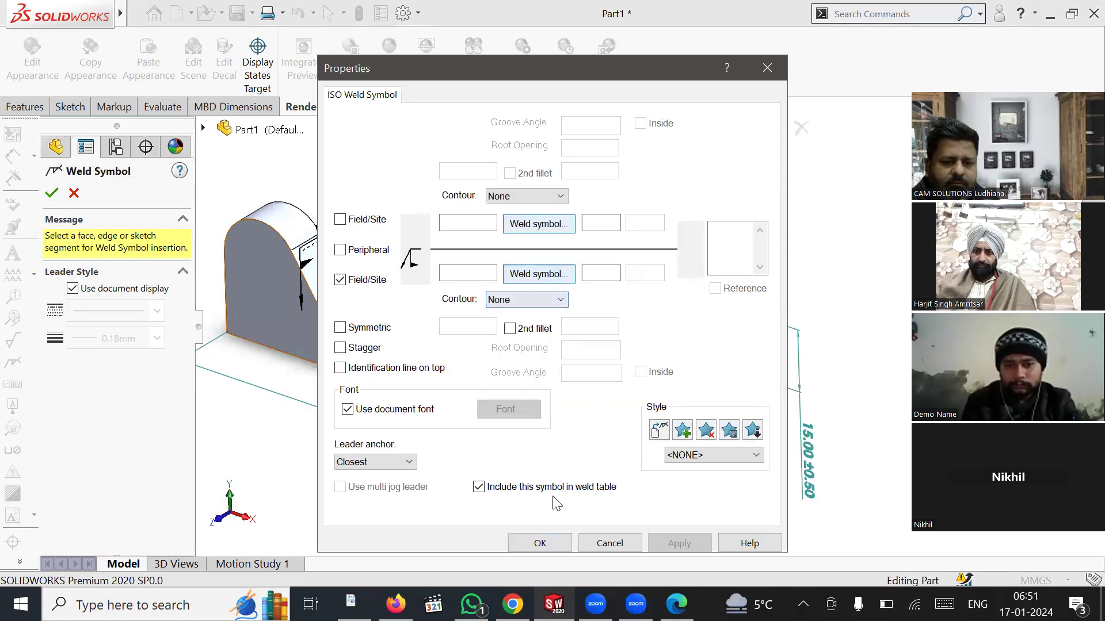
{"action": "left_click", "coordinate": [547, 541]}
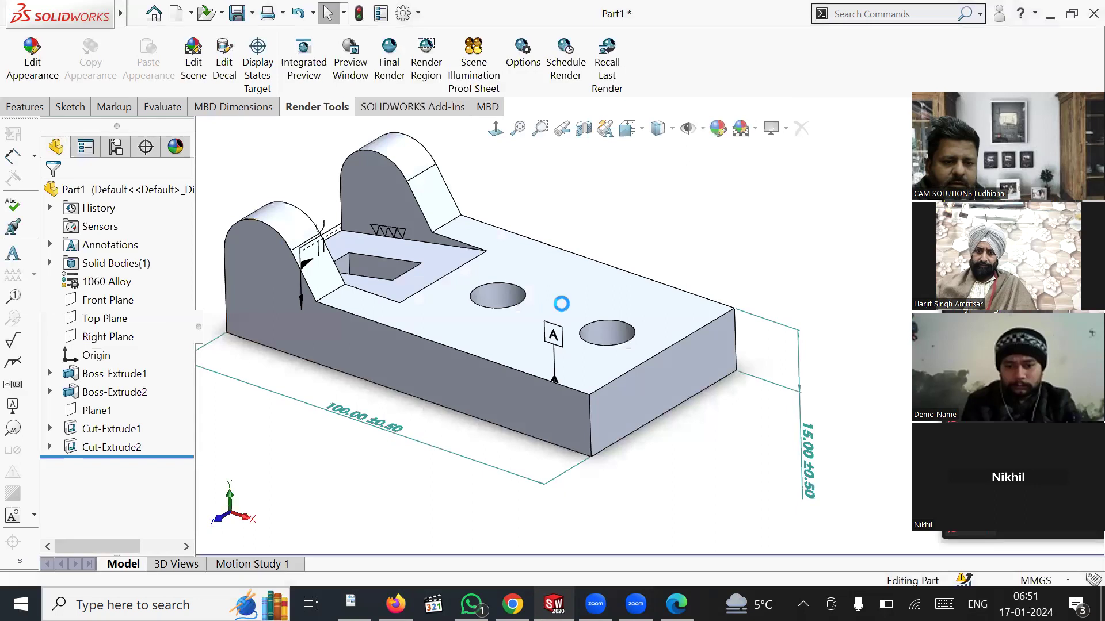
Move the weld symbol behind the part and reattach its leader to the edge where the rear lug meets the upper face.
{"action": "left_click_drag", "start_coordinate": [318, 253], "coordinate": [535, 193]}
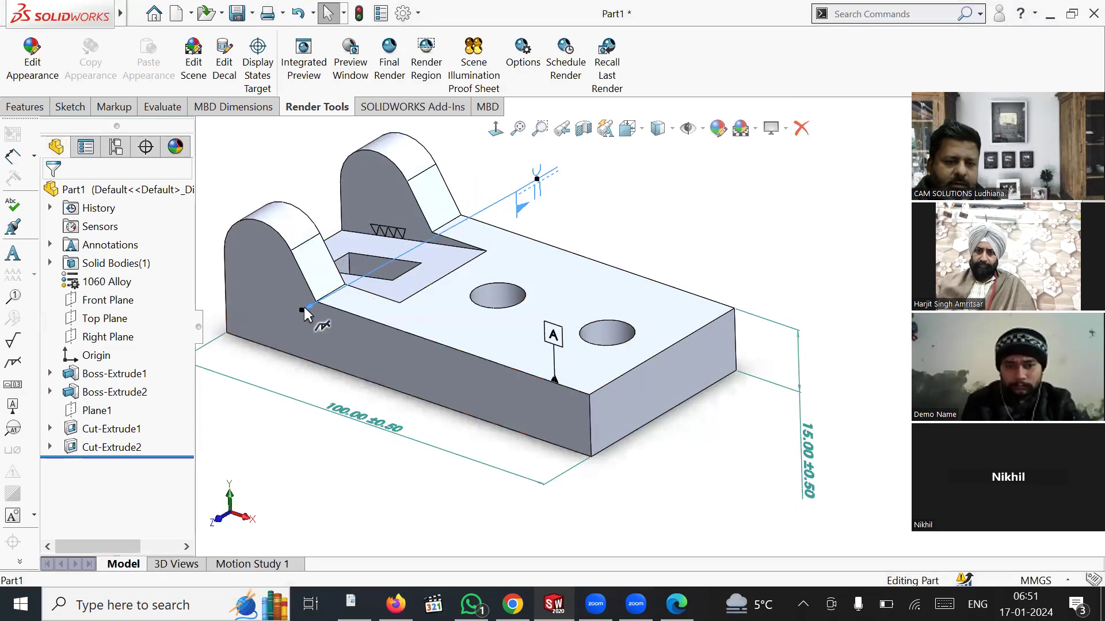
{"action": "left_click_drag", "start_coordinate": [301, 309], "coordinate": [447, 224]}
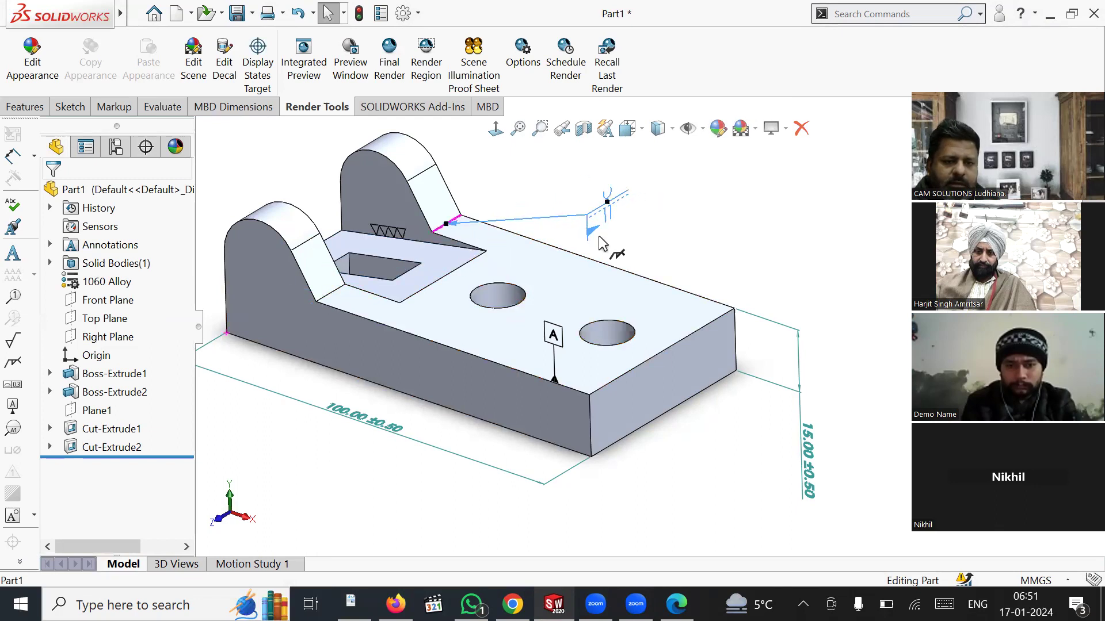
{"action": "left_click_drag", "start_coordinate": [590, 219], "coordinate": [537, 191]}
{"action": "left_click", "coordinate": [619, 244]}
Reposition the weld symbol's leader arrow onto the rear lug's sloped side.
{"action": "middle_click_drag", "start_coordinate": [580, 257], "coordinate": [566, 220]}
{"action": "left_click", "coordinate": [724, 172]}
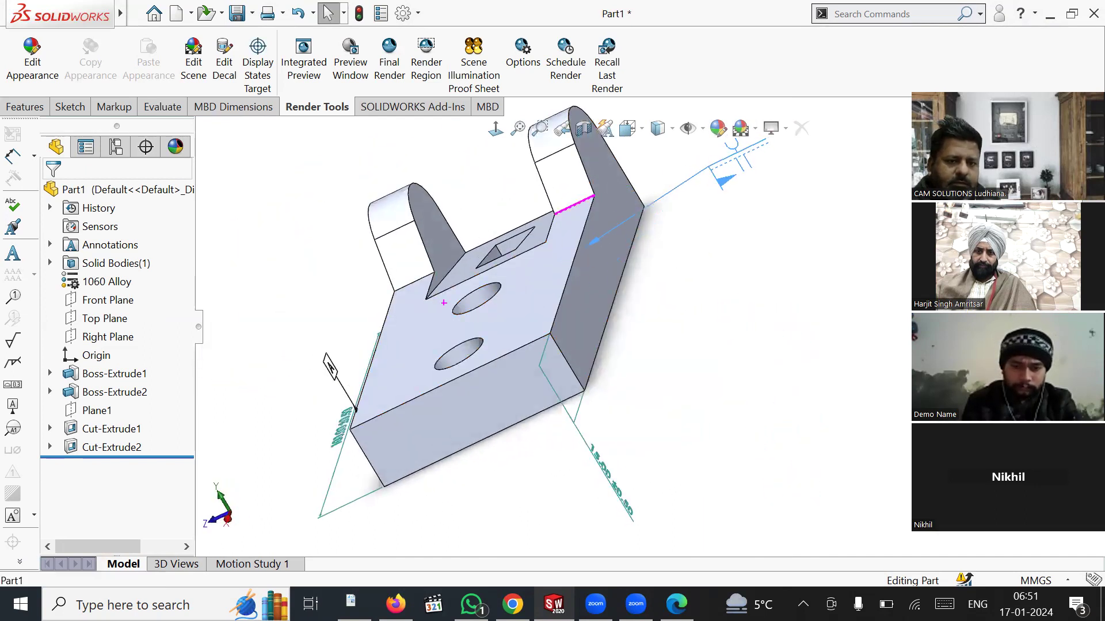
{"action": "left_click_drag", "start_coordinate": [582, 249], "coordinate": [556, 156]}
{"action": "middle_click_drag", "start_coordinate": [561, 210], "coordinate": [632, 207]}
{"action": "left_click", "coordinate": [649, 214]}
{"action": "middle_click_drag", "start_coordinate": [648, 271], "coordinate": [661, 252]}
{"action": "mouse_move", "coordinate": [60, 14]}
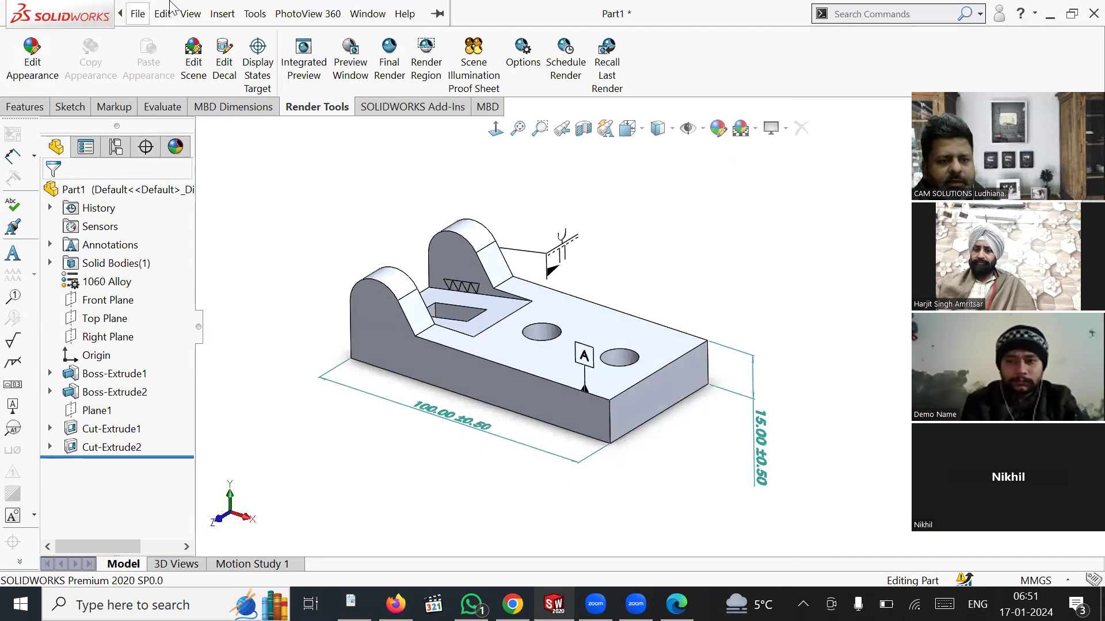
Examine the file formats available for saving a copy of the part, and leave without saving.
{"action": "left_click", "coordinate": [137, 14]}
{"action": "left_click", "coordinate": [190, 223]}
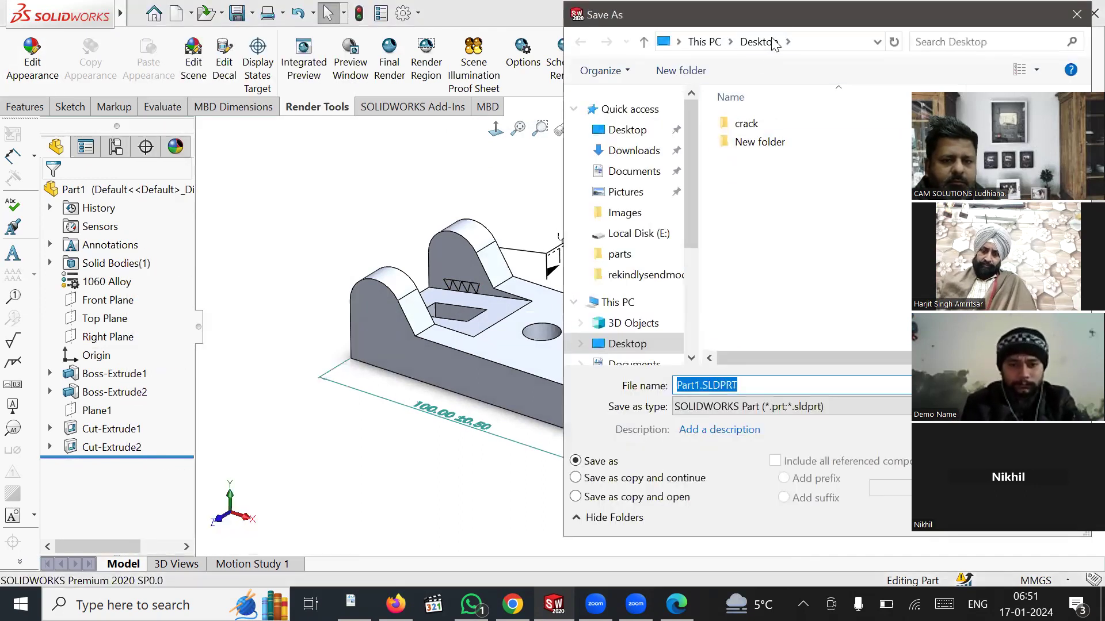
{"action": "left_click_drag", "start_coordinate": [783, 23], "coordinate": [550, 22]}
{"action": "left_click", "coordinate": [615, 410]}
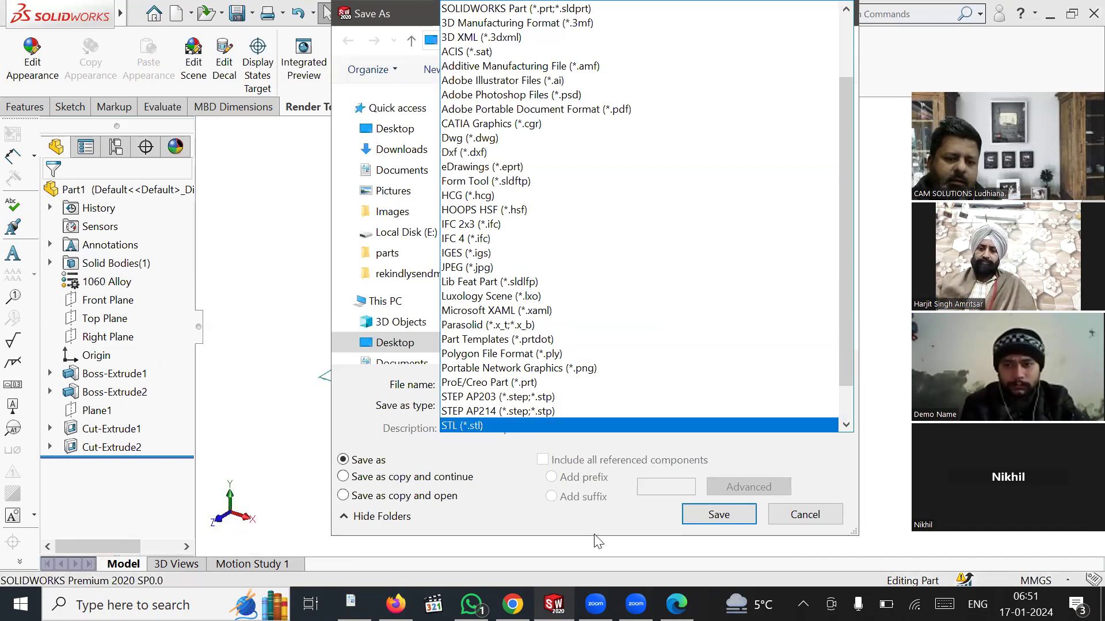
{"action": "left_click", "coordinate": [655, 505]}
{"action": "left_click", "coordinate": [797, 512]}
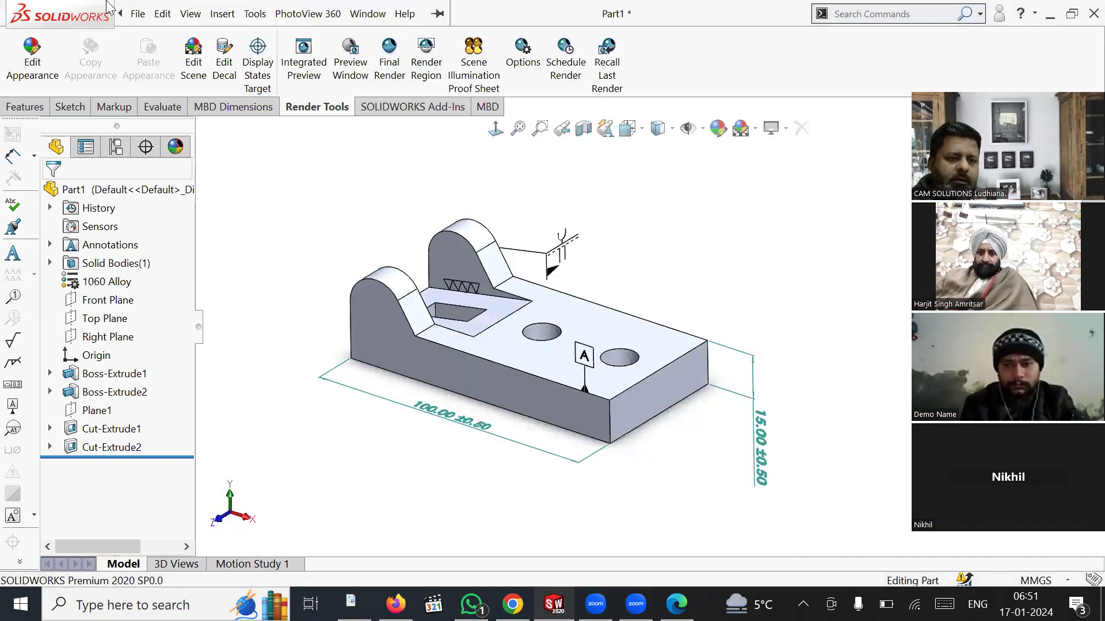
Publish the annotated part's Default configuration to eDrawings and look it over there.
{"action": "left_click", "coordinate": [136, 14]}
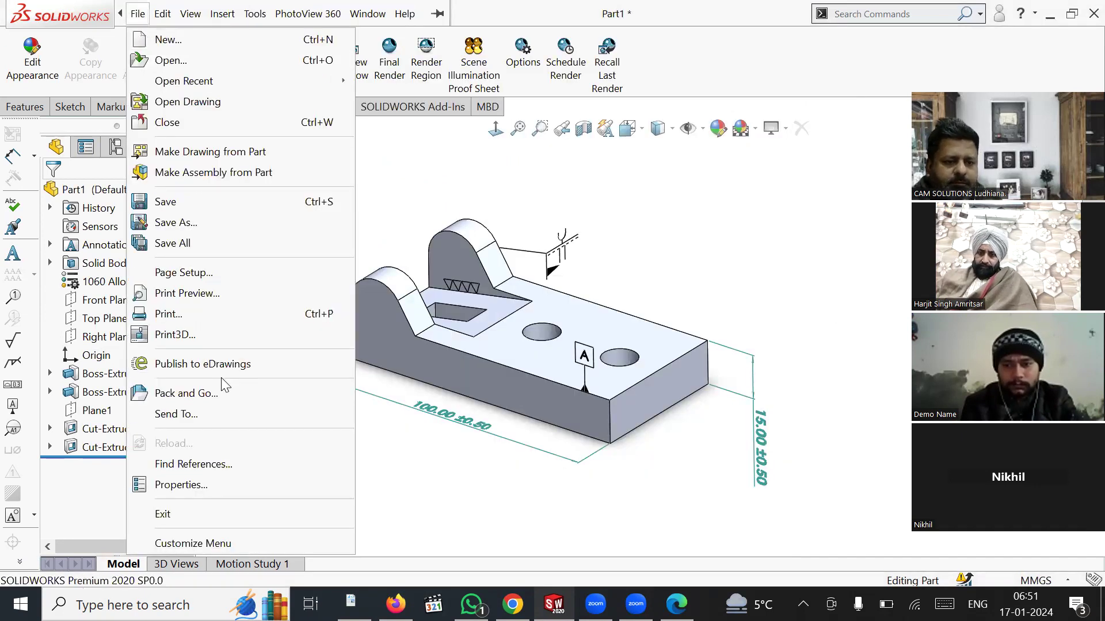
{"action": "left_click", "coordinate": [196, 365]}
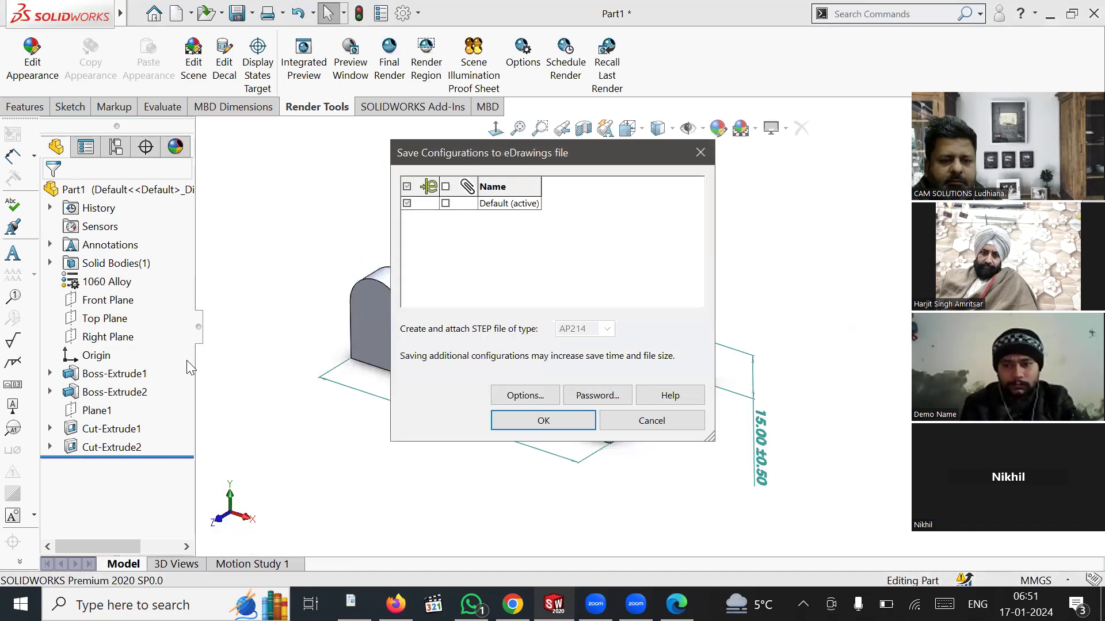
{"action": "left_click", "coordinate": [540, 420]}
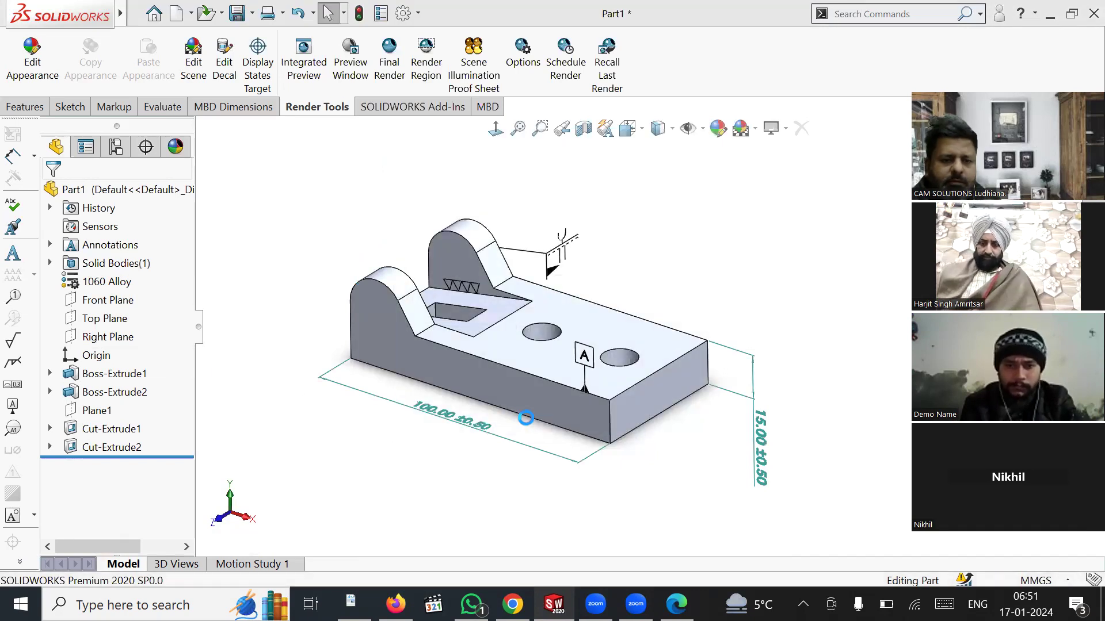
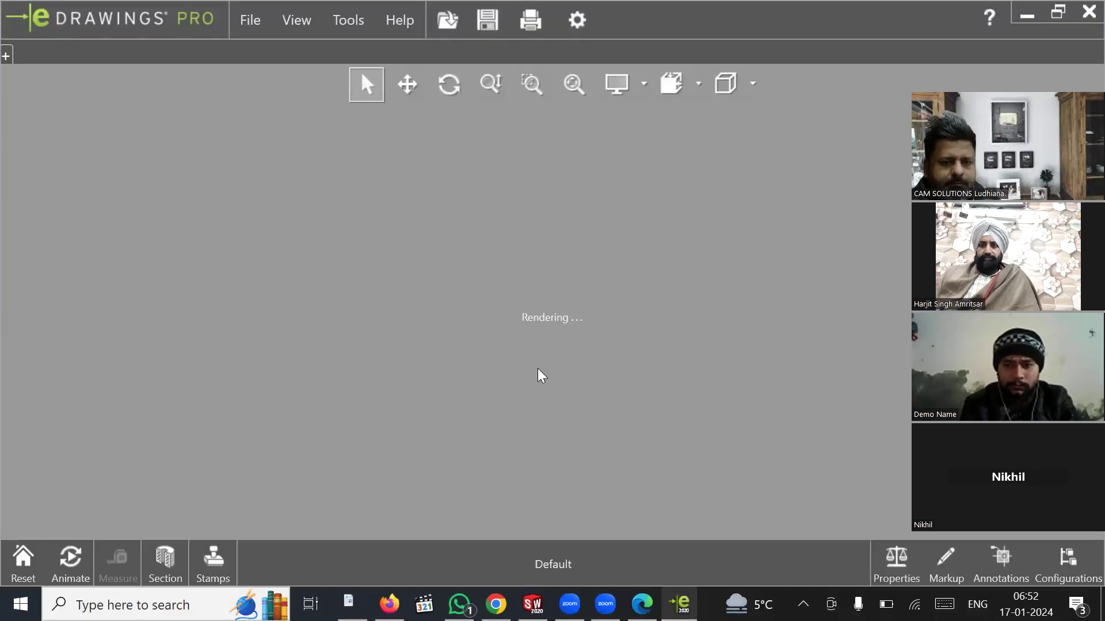
{"action": "scroll", "coordinate": [518, 360], "scroll_direction": "down", "scroll_amount": 4}
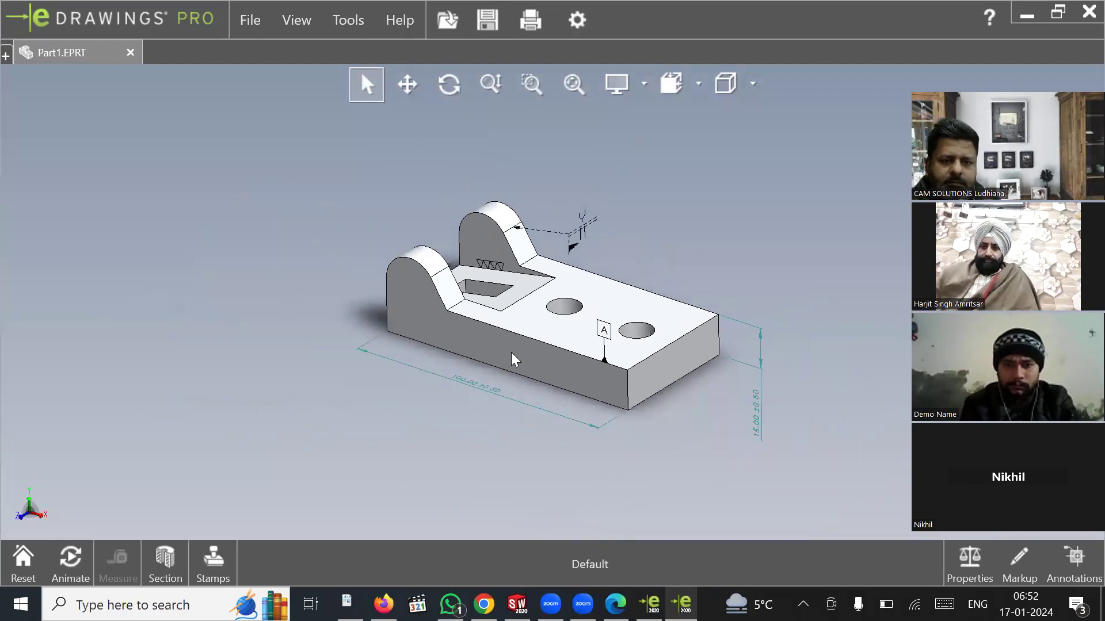
{"action": "scroll", "coordinate": [734, 403], "scroll_direction": "up", "scroll_amount": 2}
{"action": "middle_click_drag", "start_coordinate": [494, 302], "coordinate": [470, 271]}
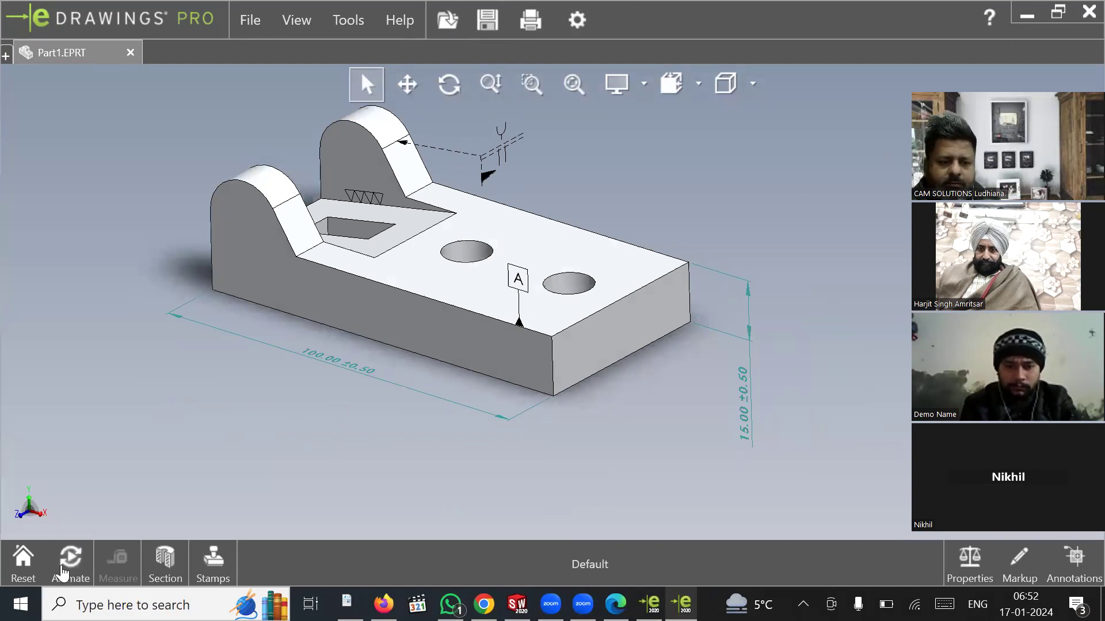
Play and stop the eDrawings animation of the part, and close eDrawings to return to SOLIDWORKS.
{"action": "left_click", "coordinate": [69, 567]}
{"action": "left_click", "coordinate": [62, 523]}
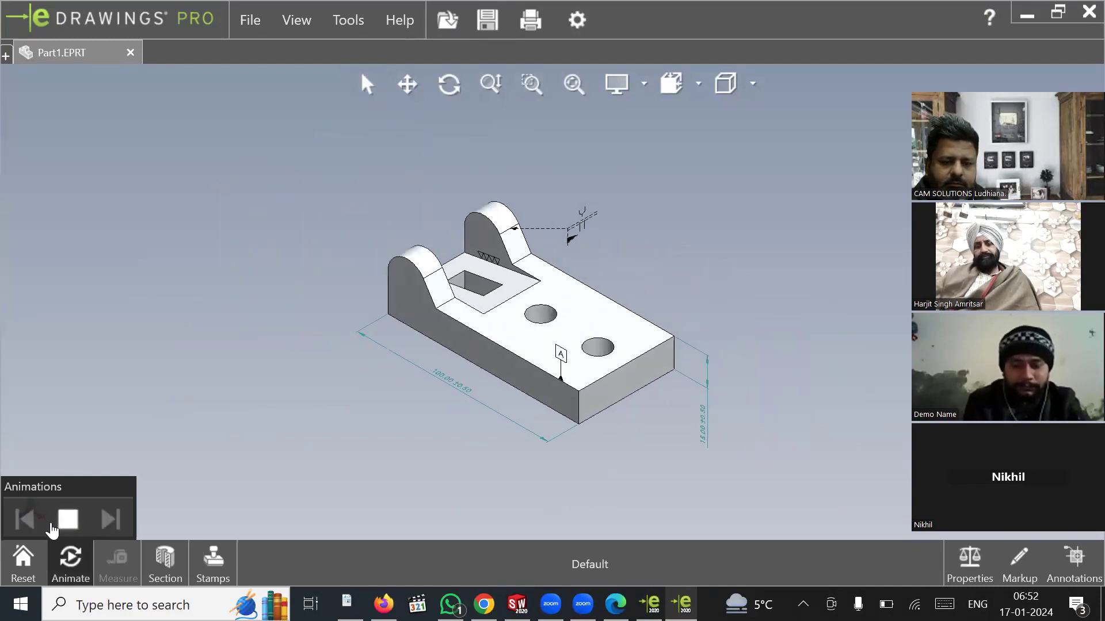
{"action": "left_click", "coordinate": [57, 527]}
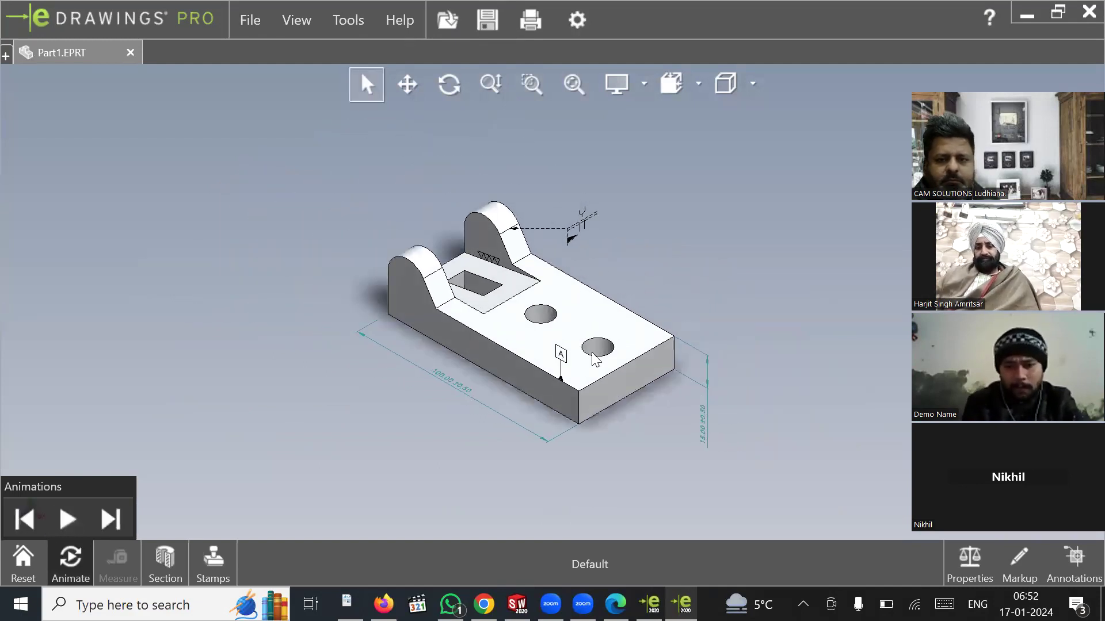
{"action": "left_click", "coordinate": [1088, 12]}
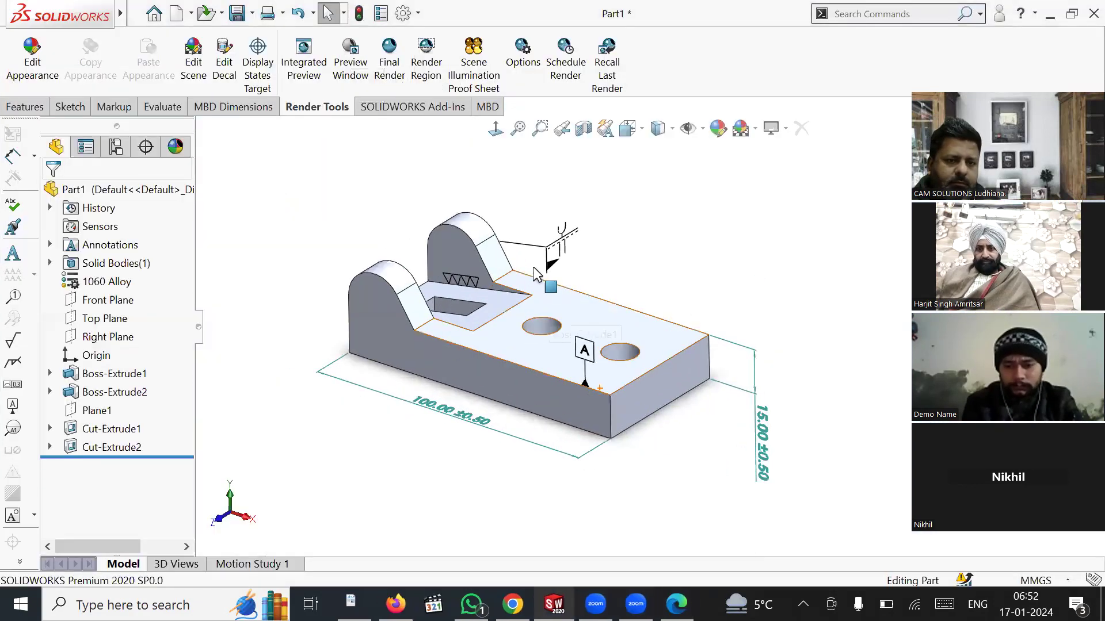
{"action": "scroll", "coordinate": [604, 333], "scroll_direction": "down", "scroll_amount": 3}
{"action": "middle_click_drag", "start_coordinate": [683, 210], "coordinate": [676, 212]}
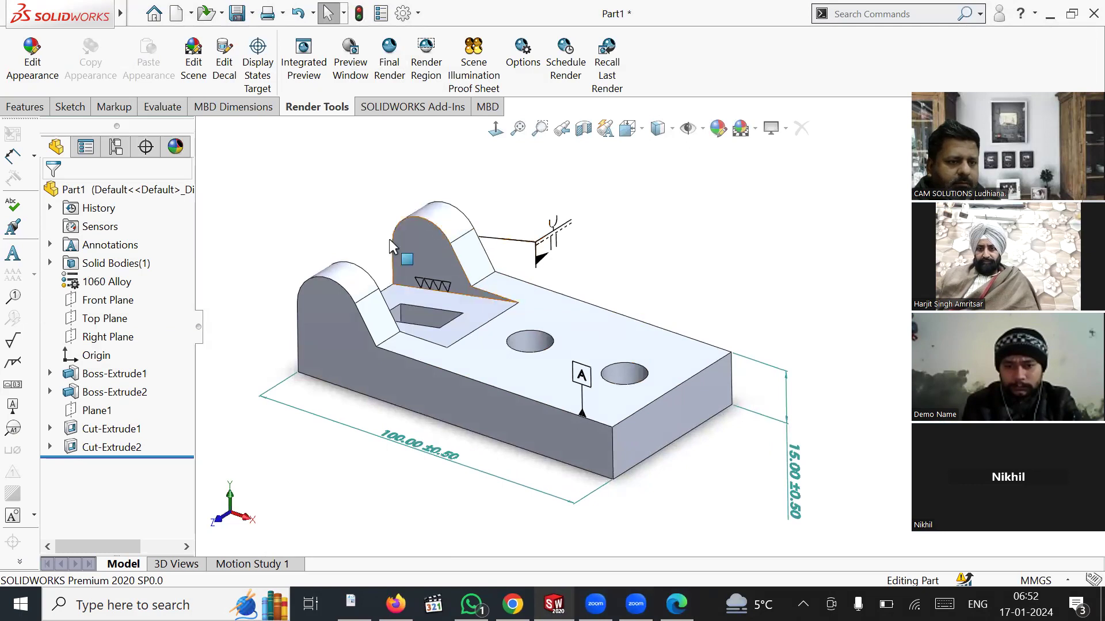
{"action": "middle_click_drag", "start_coordinate": [312, 212], "coordinate": [316, 206]}
{"action": "mouse_move", "coordinate": [101, 8]}
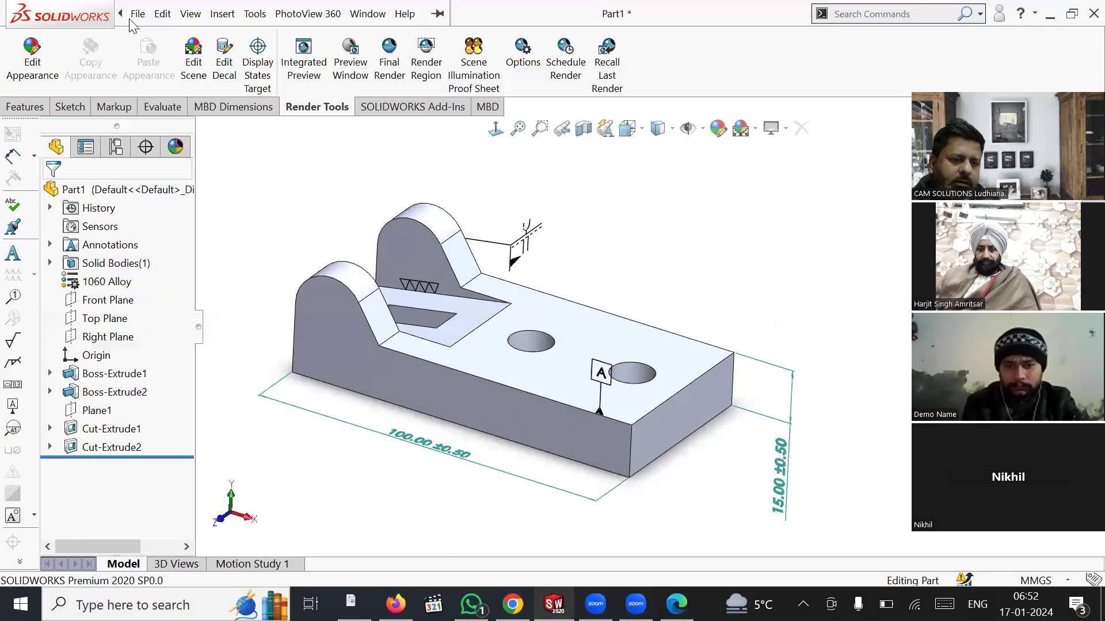
{"action": "left_click", "coordinate": [137, 13]}
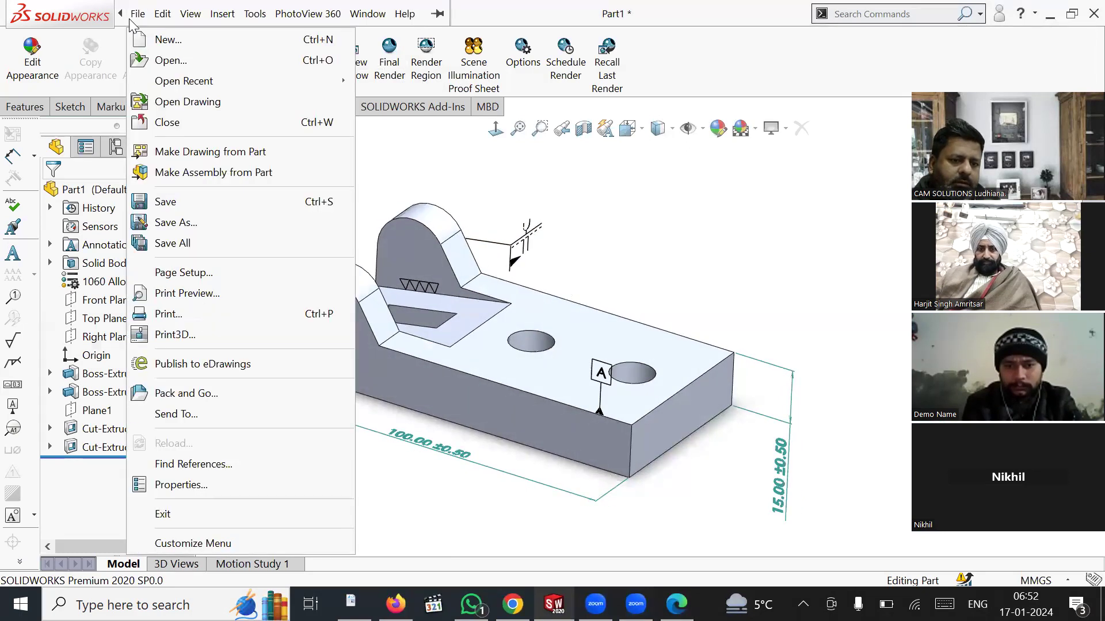
{"action": "left_click", "coordinate": [189, 394]}
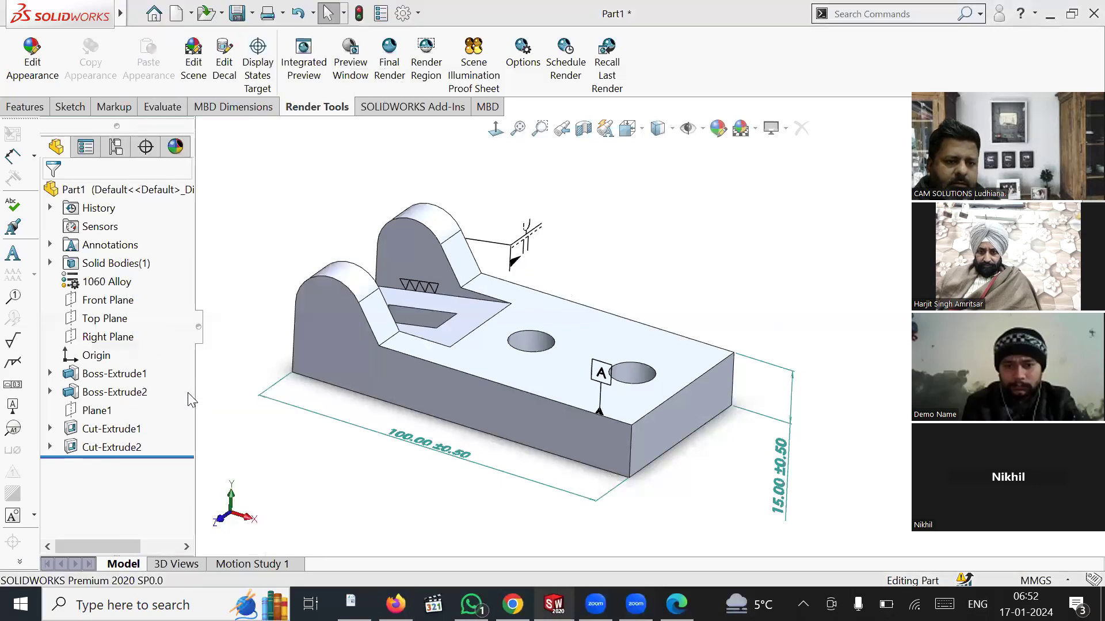
{"action": "left_click", "coordinate": [833, 13]}
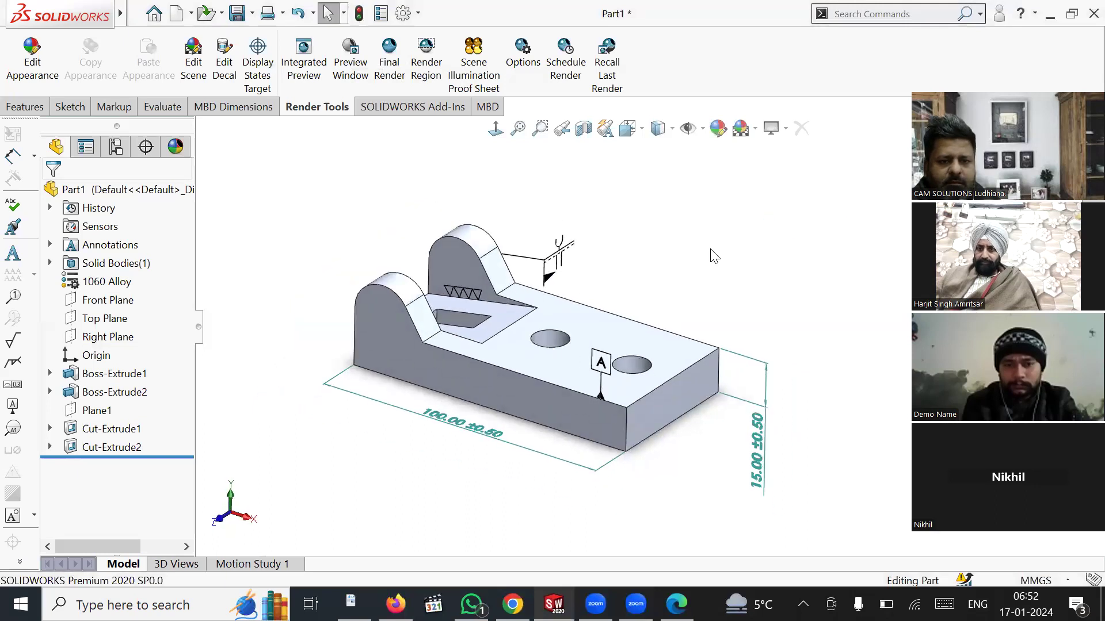
Make a drawing from the part on an A3 (ISO) sheet, saving the part as Part1.SLDPRT in Documents.
{"action": "left_click", "coordinate": [138, 13]}
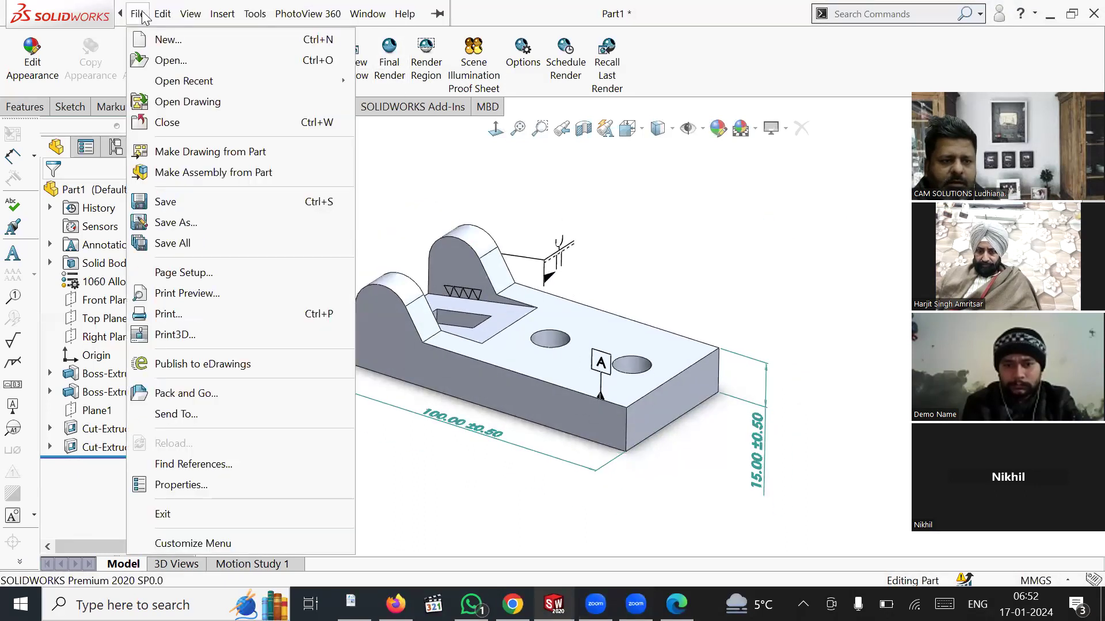
{"action": "left_click", "coordinate": [170, 152]}
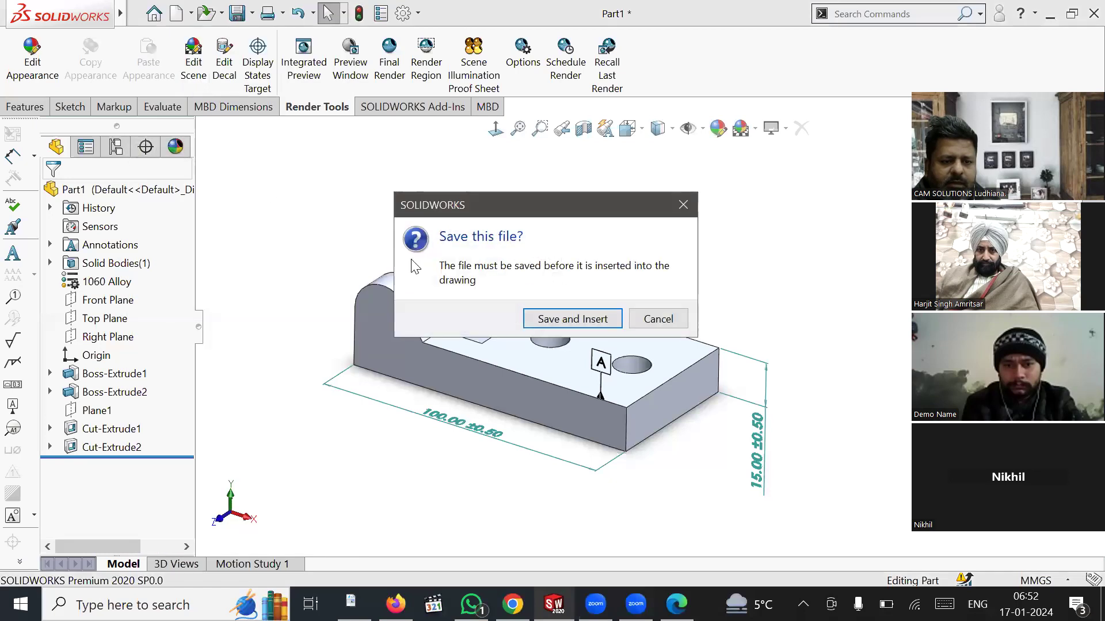
{"action": "left_click", "coordinate": [576, 318]}
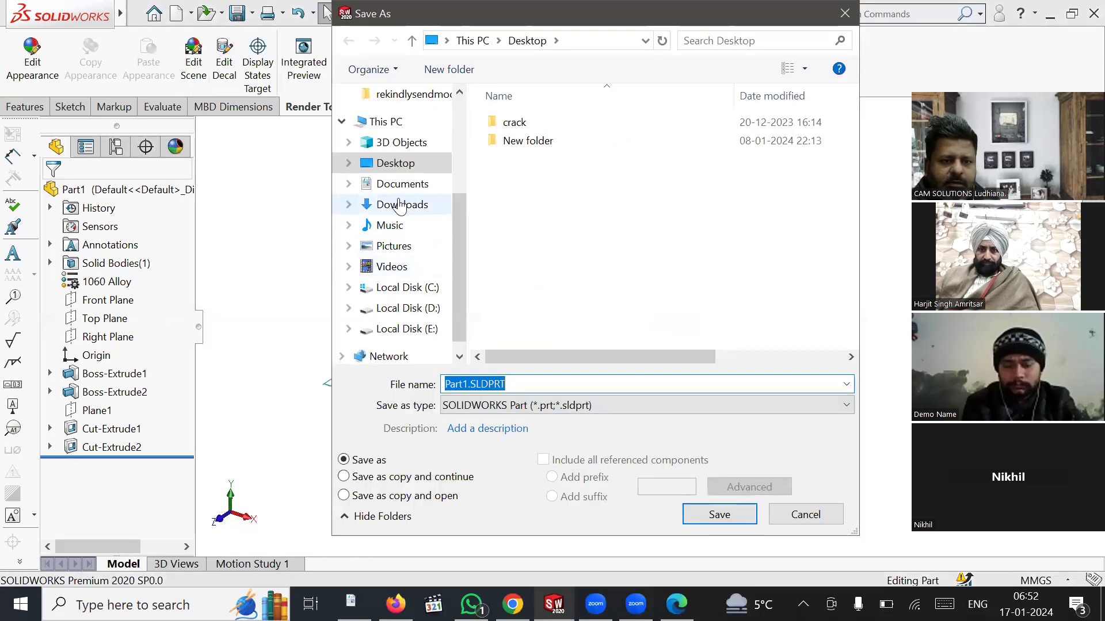
{"action": "left_click", "coordinate": [368, 205]}
{"action": "left_click", "coordinate": [397, 184]}
{"action": "left_click", "coordinate": [713, 513]}
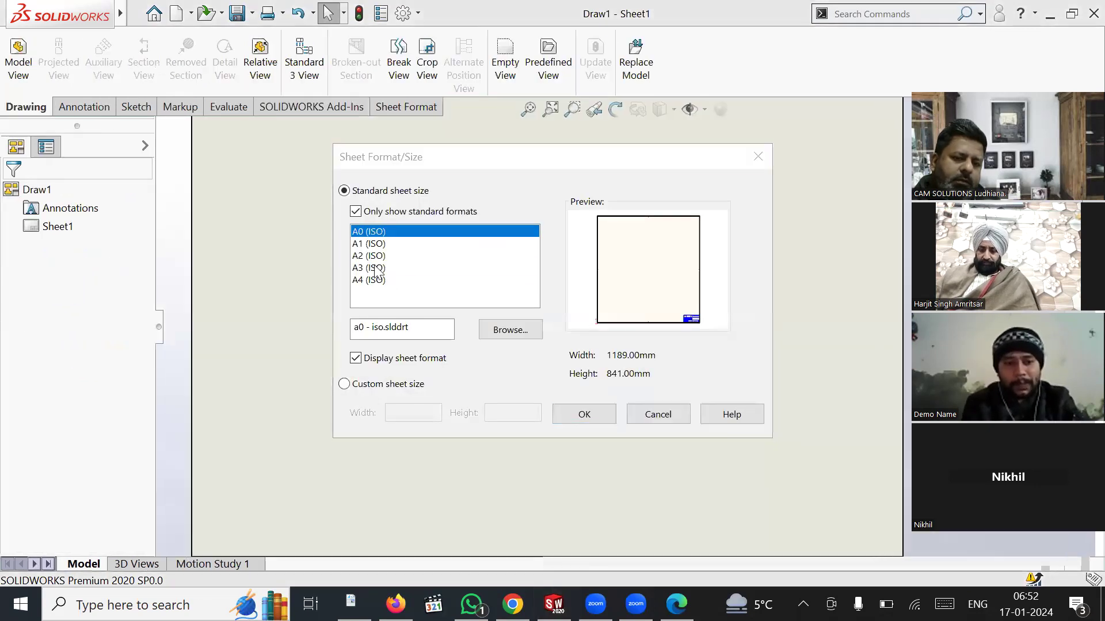
{"action": "left_click", "coordinate": [371, 268]}
{"action": "left_click", "coordinate": [582, 414]}
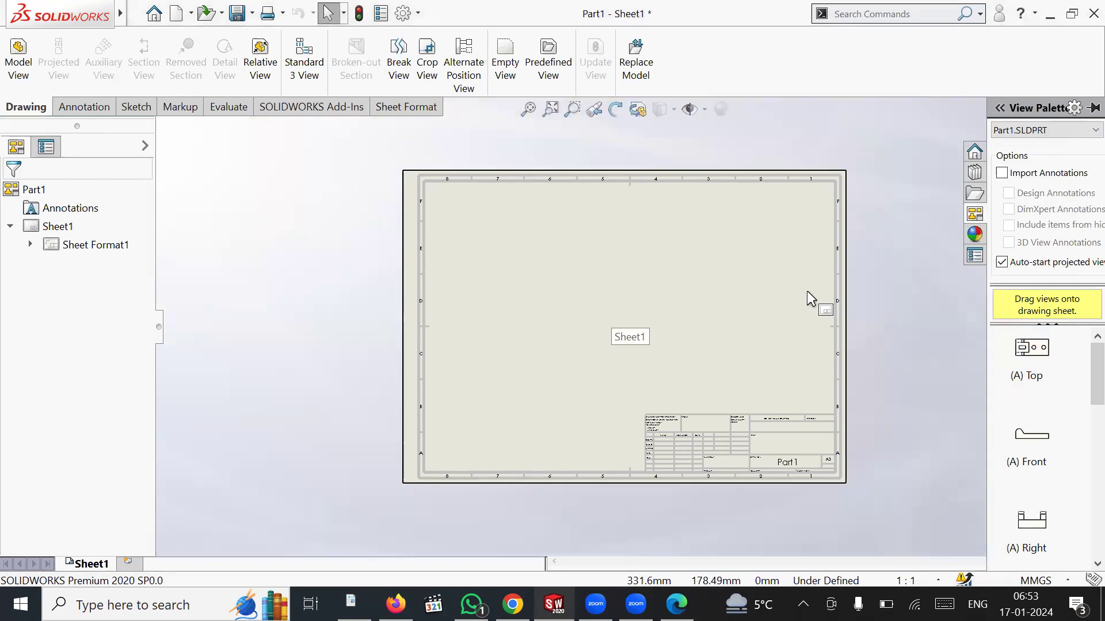
Place the Top view on the upper left of the sheet, with a projected front view below and a right view beside it.
{"action": "left_click_drag", "start_coordinate": [568, 247], "coordinate": [556, 286]}
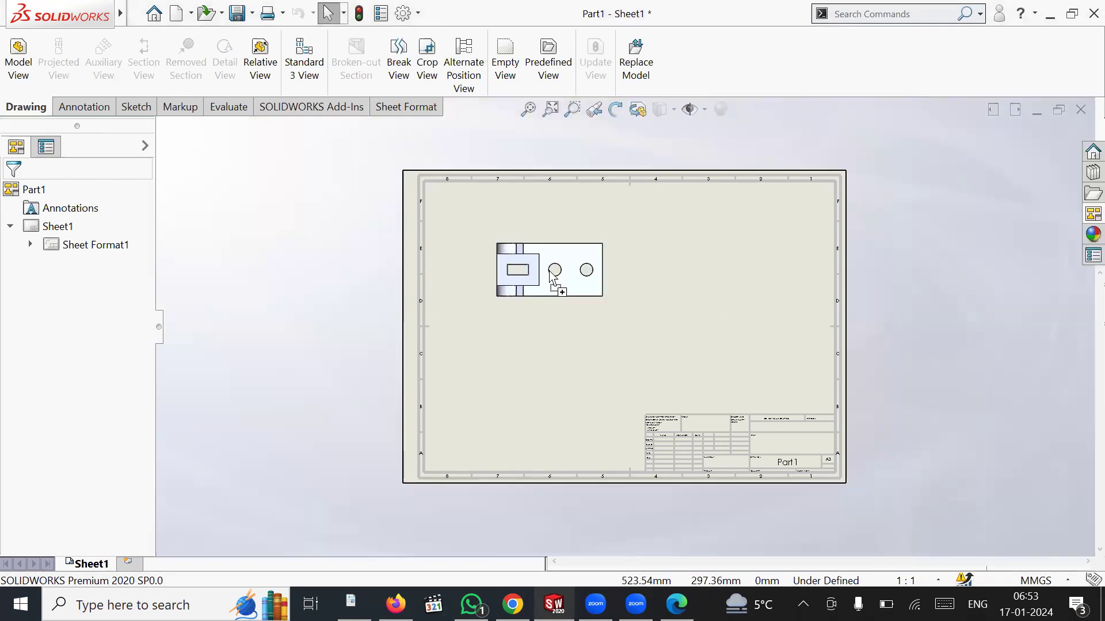
{"action": "left_click", "coordinate": [553, 331]}
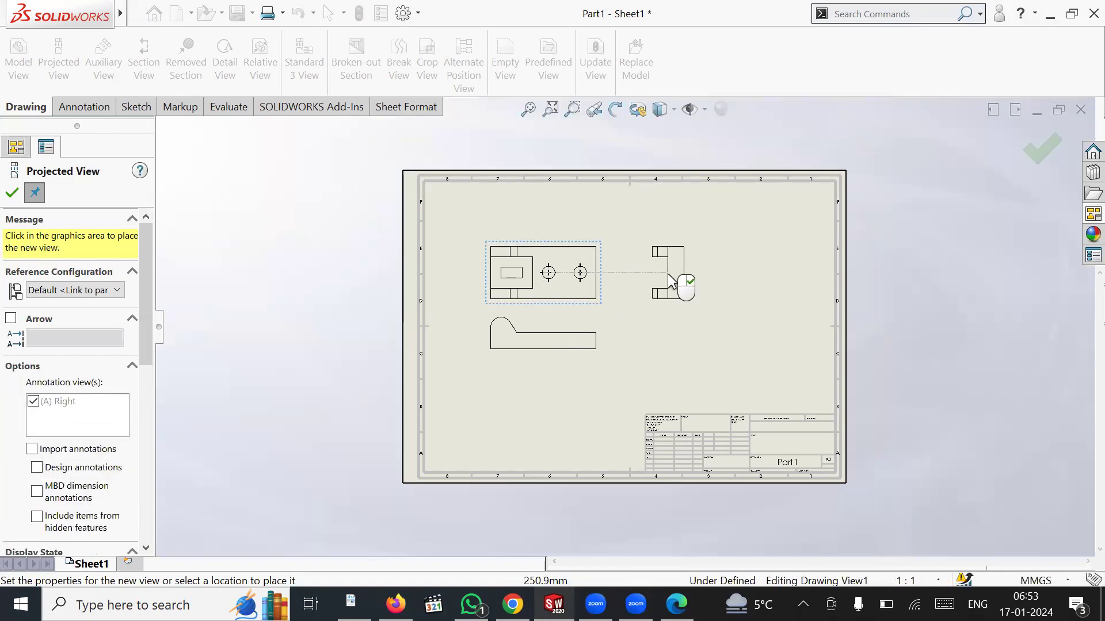
{"action": "left_click", "coordinate": [646, 283]}
{"action": "left_click", "coordinate": [11, 193]}
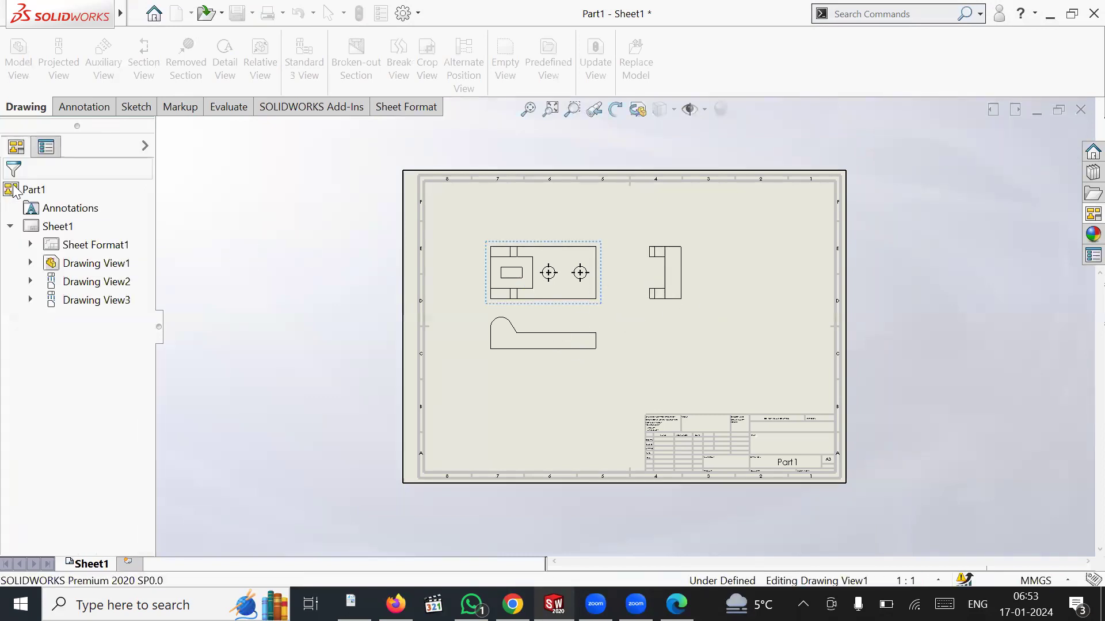
Create section view A-A with a horizontal cutting line through the top view's hole centres, placing it below the front view.
{"action": "left_click", "coordinate": [142, 68]}
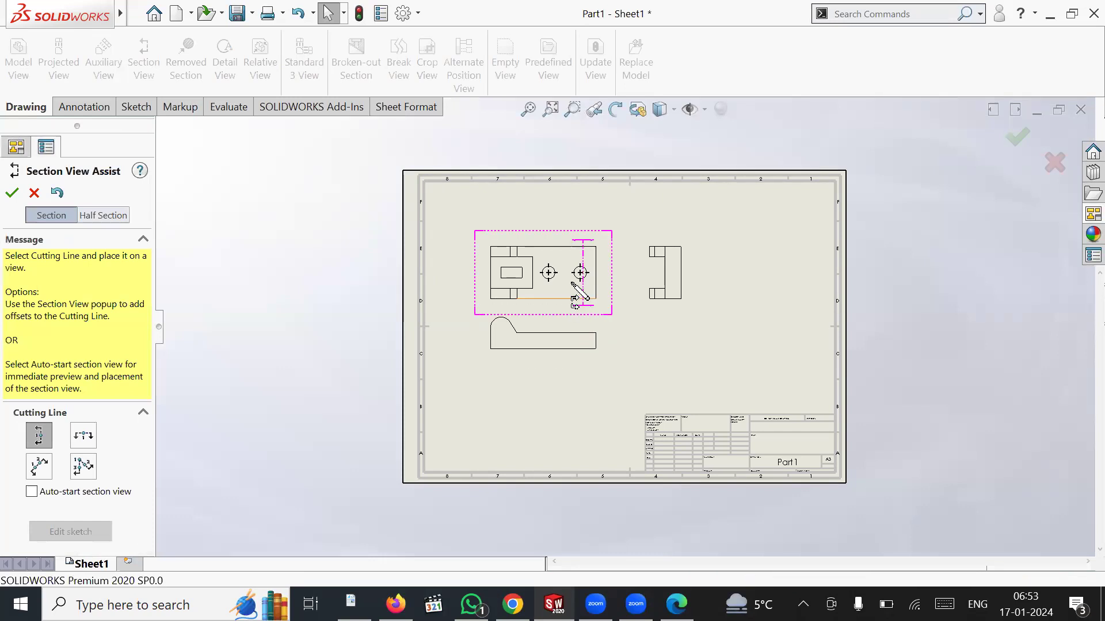
{"action": "left_click", "coordinate": [86, 438]}
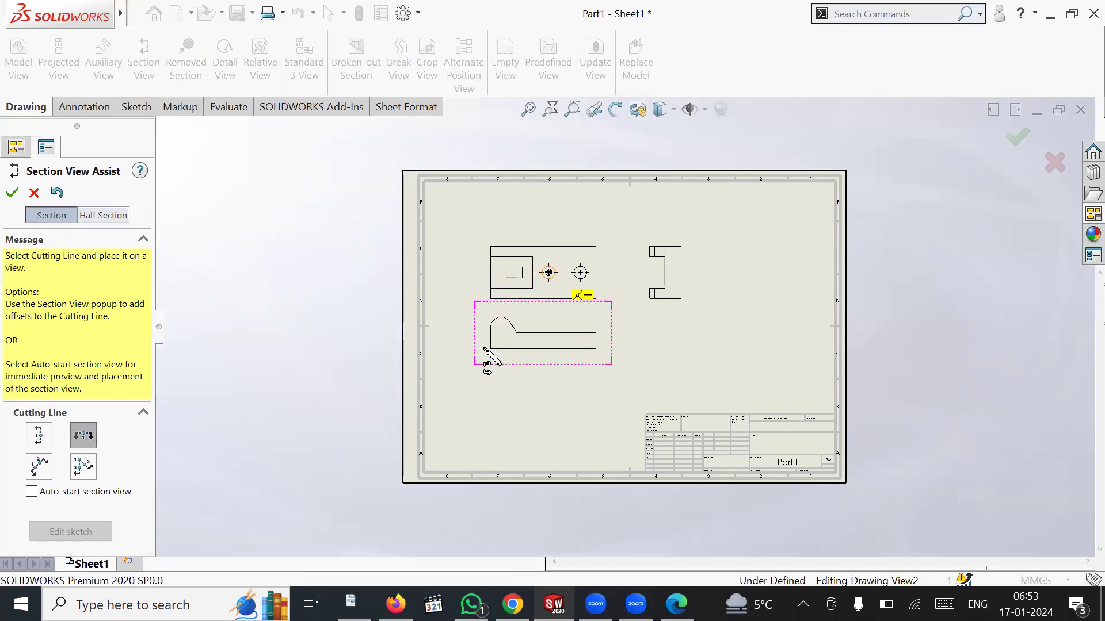
{"action": "left_click", "coordinate": [550, 276]}
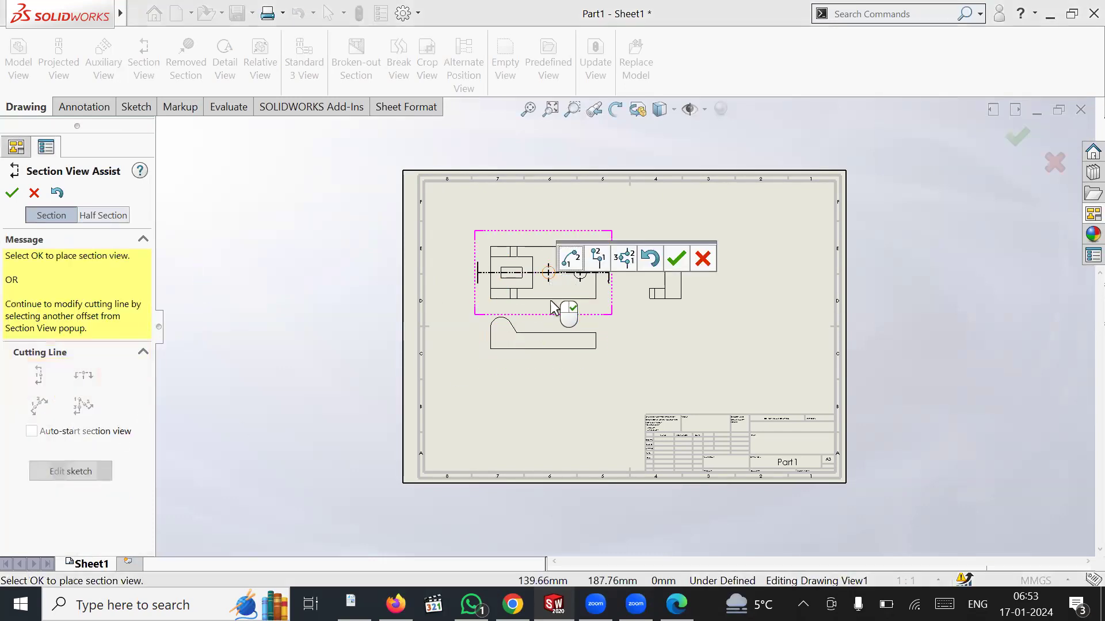
{"action": "left_click", "coordinate": [678, 261]}
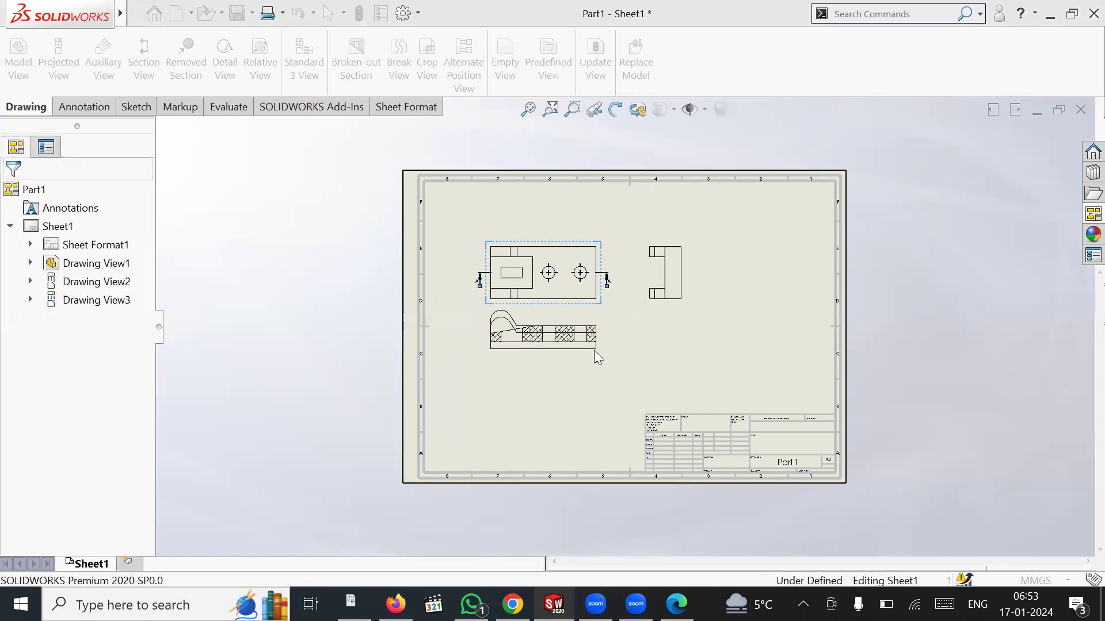
{"action": "left_click", "coordinate": [526, 385]}
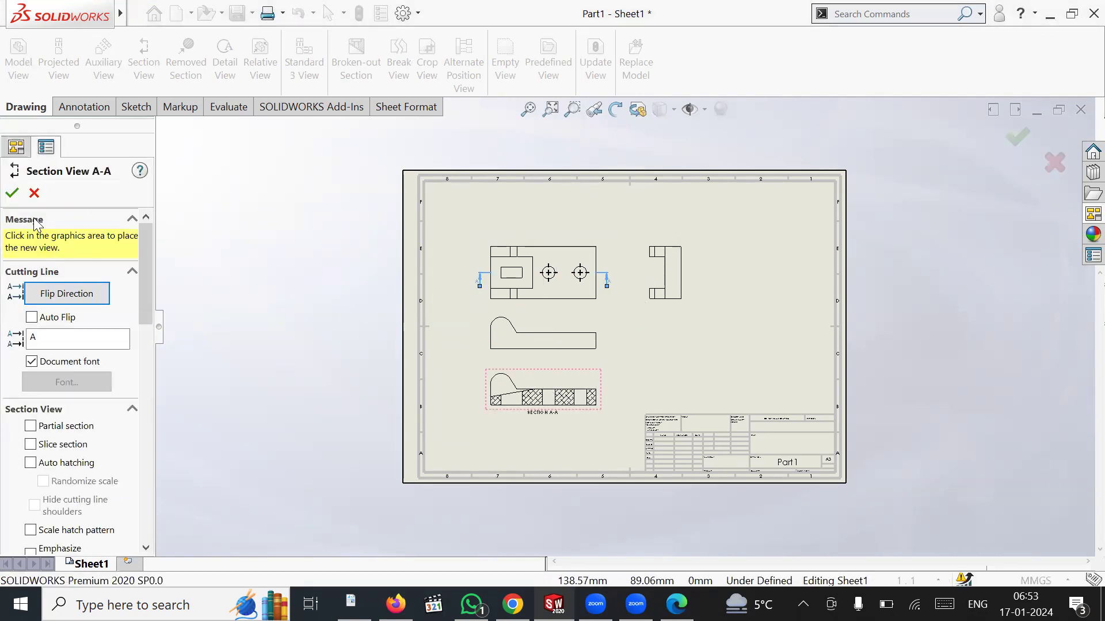
{"action": "left_click", "coordinate": [12, 193]}
Insert the base plate feature's model dimensions into all drawing views with Model Items.
{"action": "scroll", "coordinate": [621, 316], "scroll_direction": "down", "scroll_amount": 5}
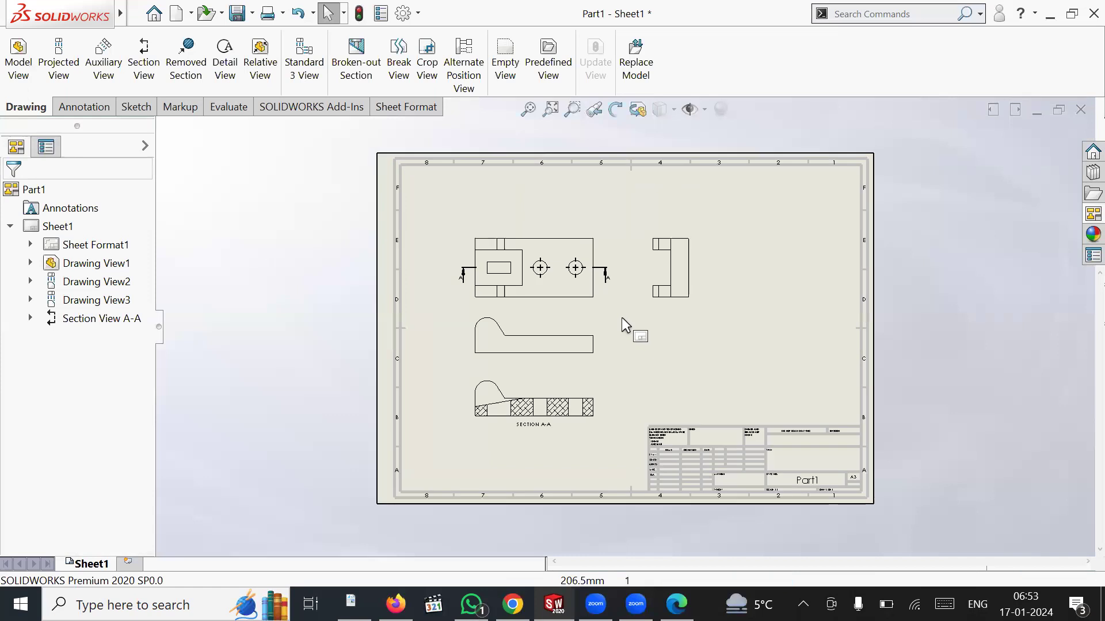
{"action": "scroll", "coordinate": [621, 327], "scroll_direction": "down", "scroll_amount": 1}
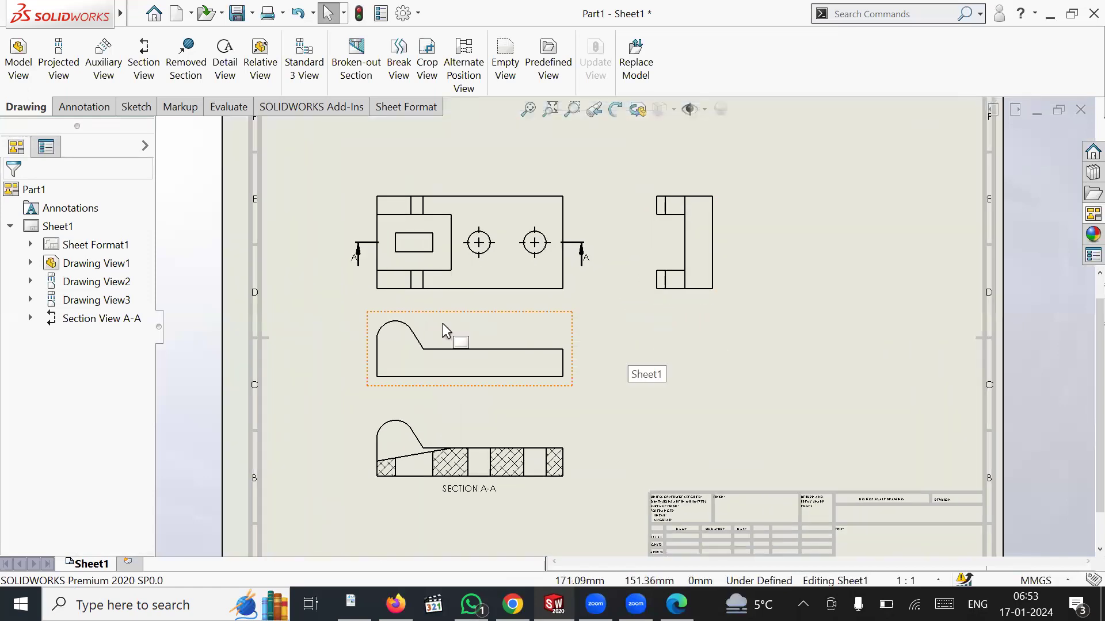
{"action": "left_click", "coordinate": [74, 108]}
{"action": "left_click", "coordinate": [73, 82]}
{"action": "left_click", "coordinate": [520, 274]}
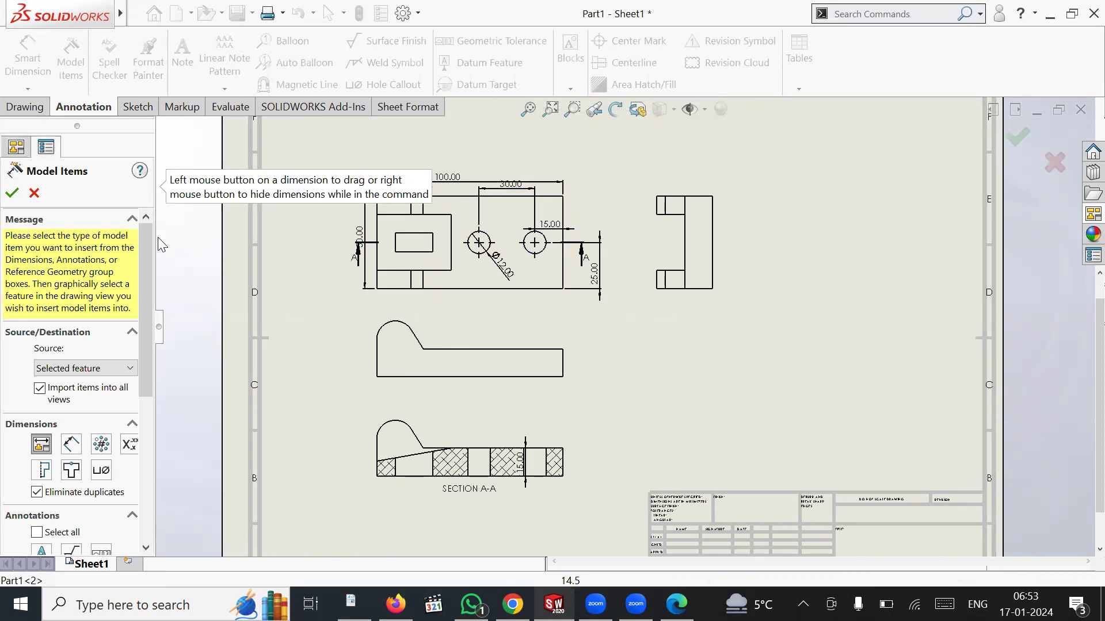
{"action": "left_click", "coordinate": [11, 193]}
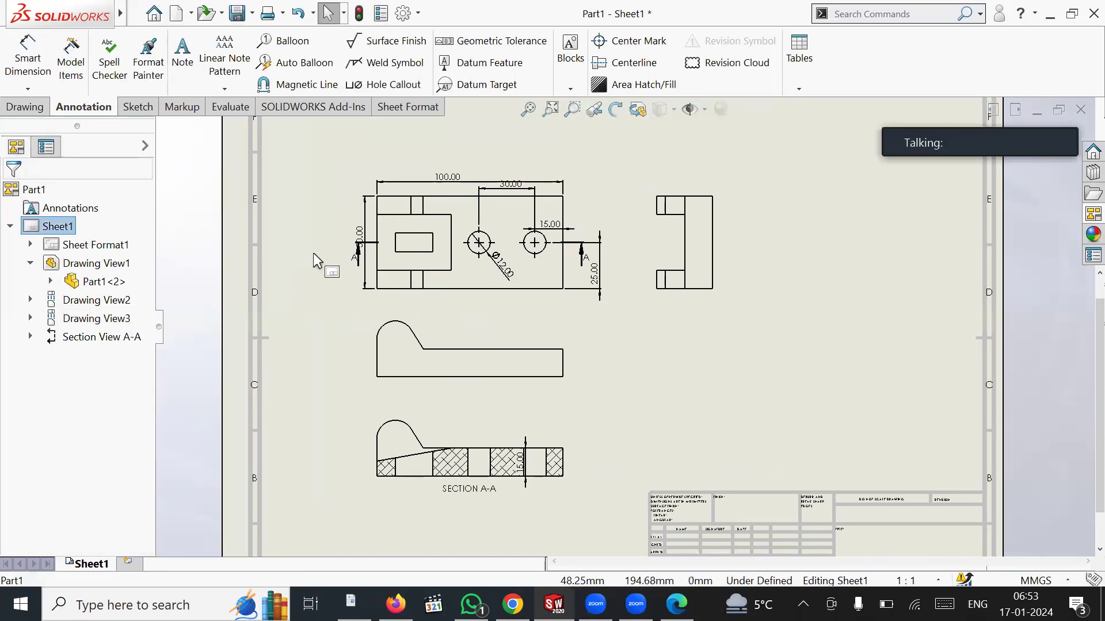
Insert the model dimensions of the sloped cut between the two lugs into all drawing views with Model Items.
{"action": "left_click", "coordinate": [70, 57]}
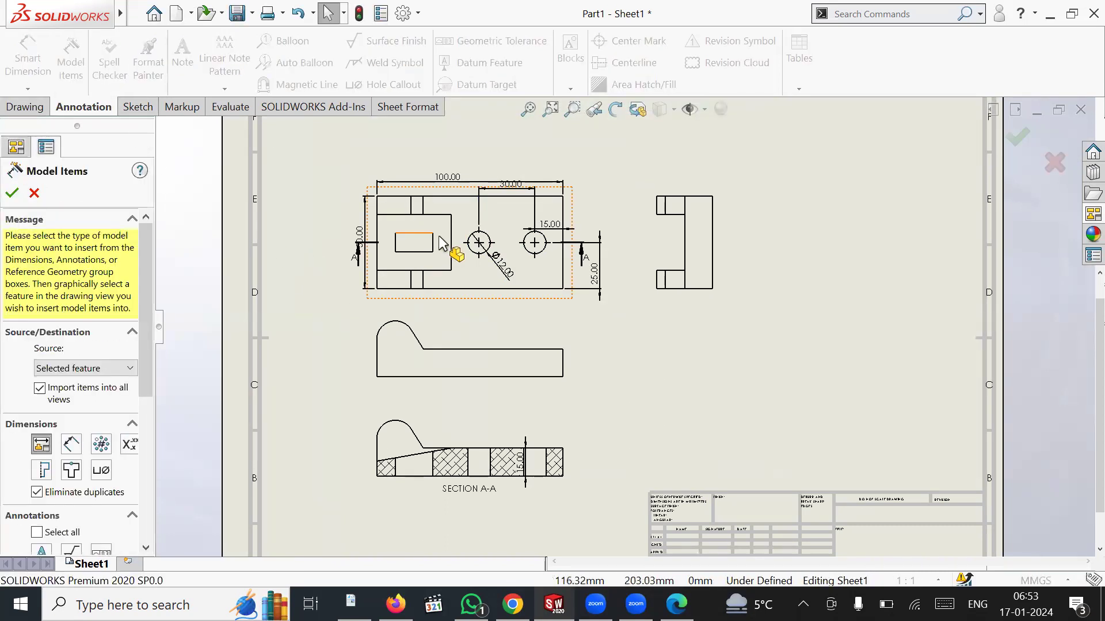
{"action": "left_click", "coordinate": [442, 243]}
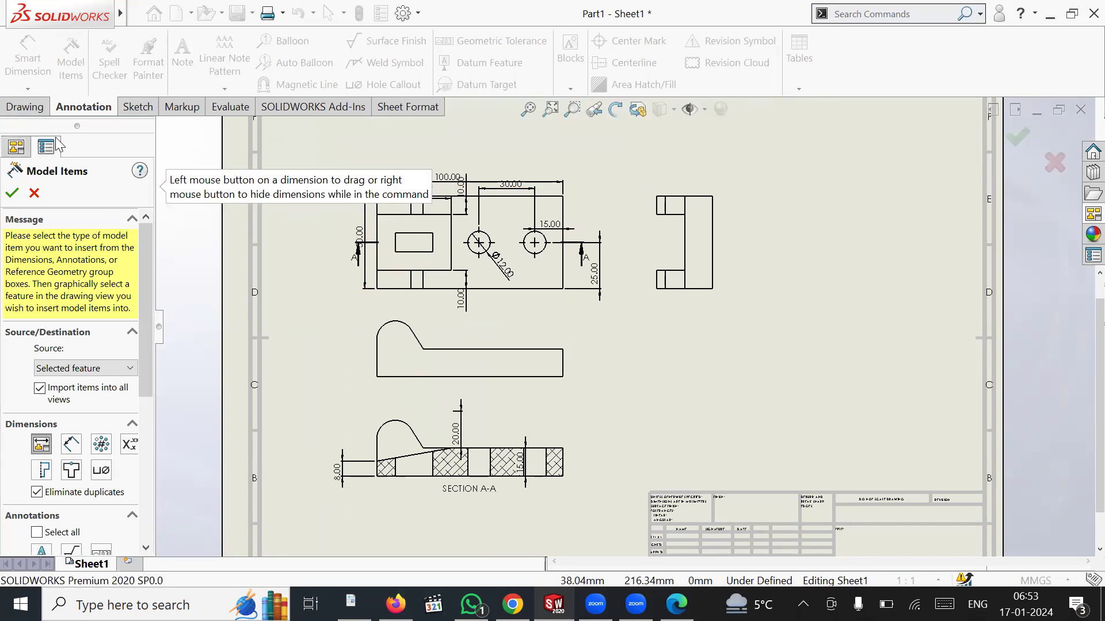
{"action": "left_click", "coordinate": [11, 193]}
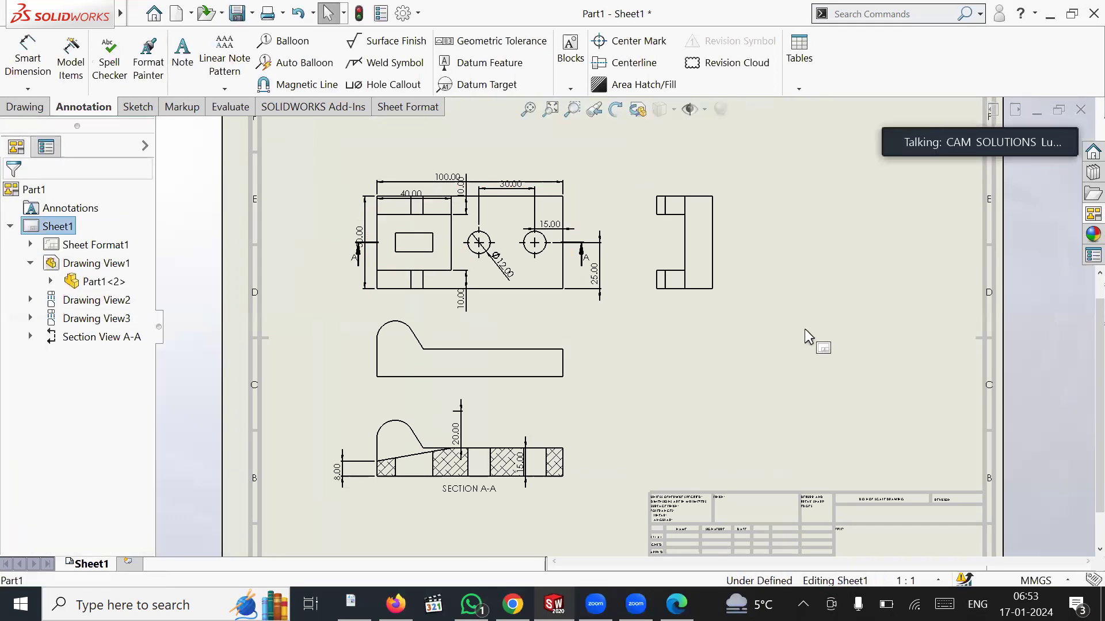
Place a trimetric view of the part on the sheet, above the title block and below the side view.
{"action": "left_click", "coordinate": [1093, 215]}
{"action": "scroll", "coordinate": [1082, 396], "scroll_direction": "down", "scroll_amount": 10}
{"action": "left_click_drag", "start_coordinate": [997, 459], "coordinate": [716, 396]}
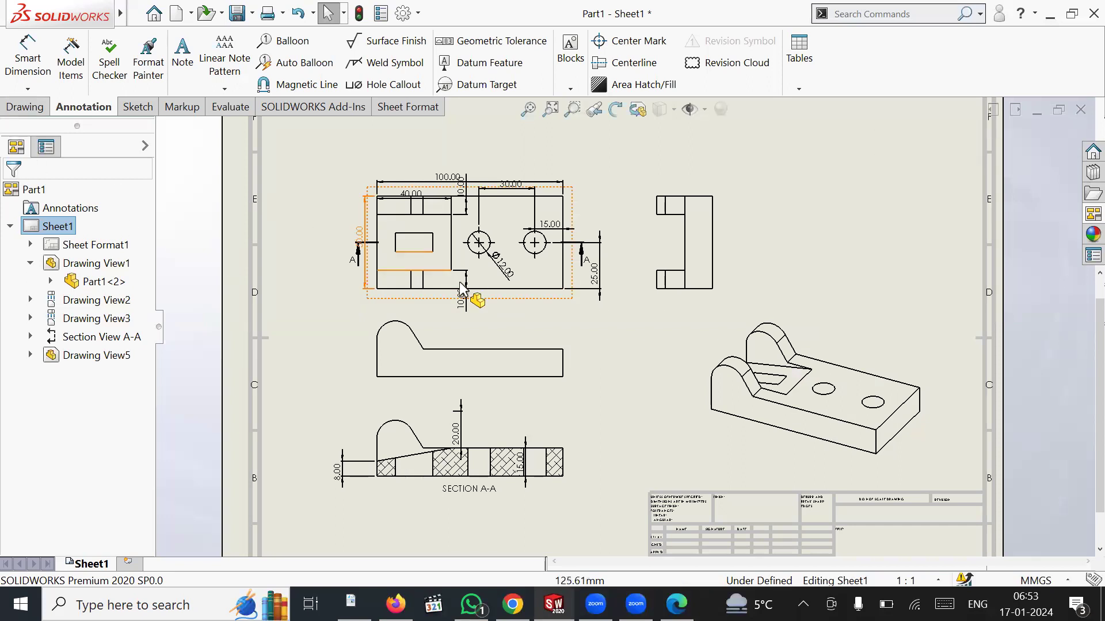
{"action": "scroll", "coordinate": [586, 247], "scroll_direction": "up", "scroll_amount": 3}
{"action": "scroll", "coordinate": [591, 253], "scroll_direction": "down", "scroll_amount": 1}
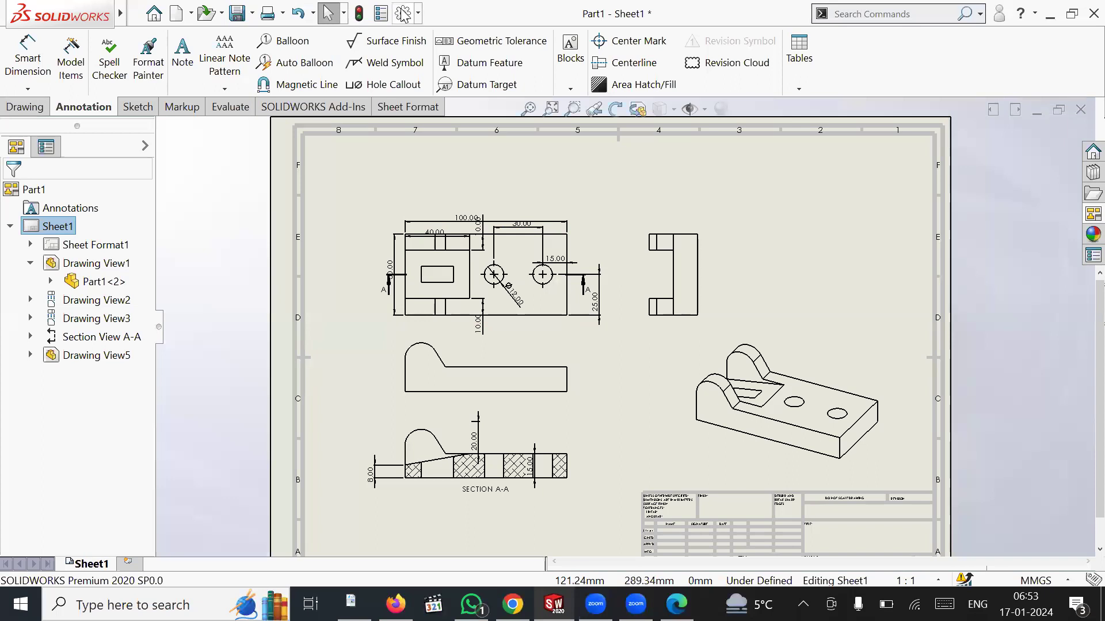
View the Part1.SLDPRT model in its own window and return to the drawing sheet.
{"action": "left_click", "coordinate": [292, 14]}
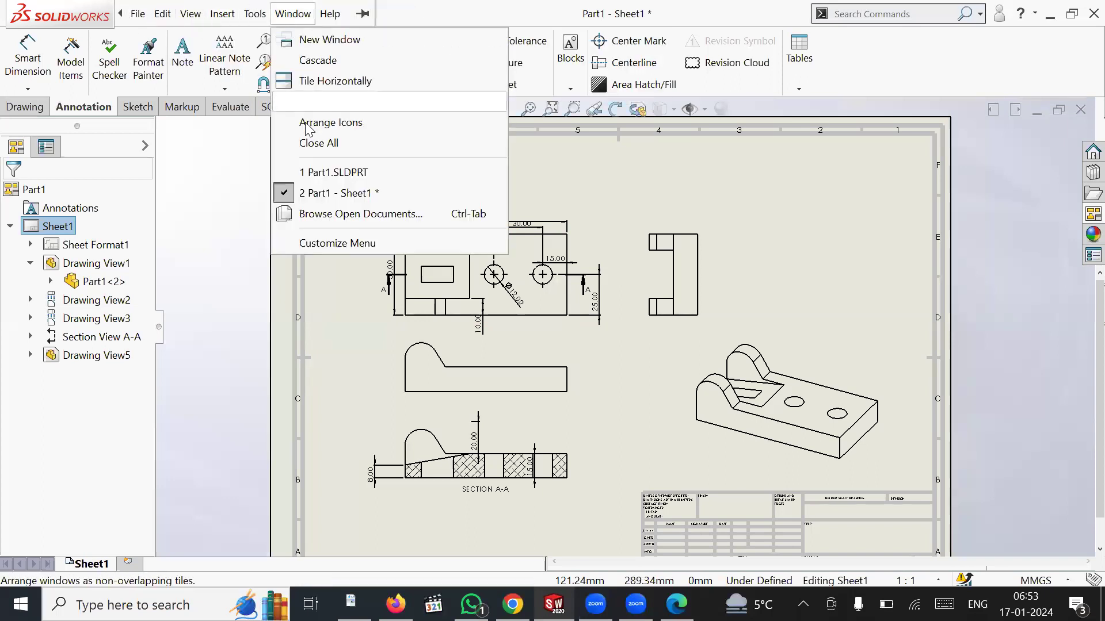
{"action": "left_click", "coordinate": [349, 173]}
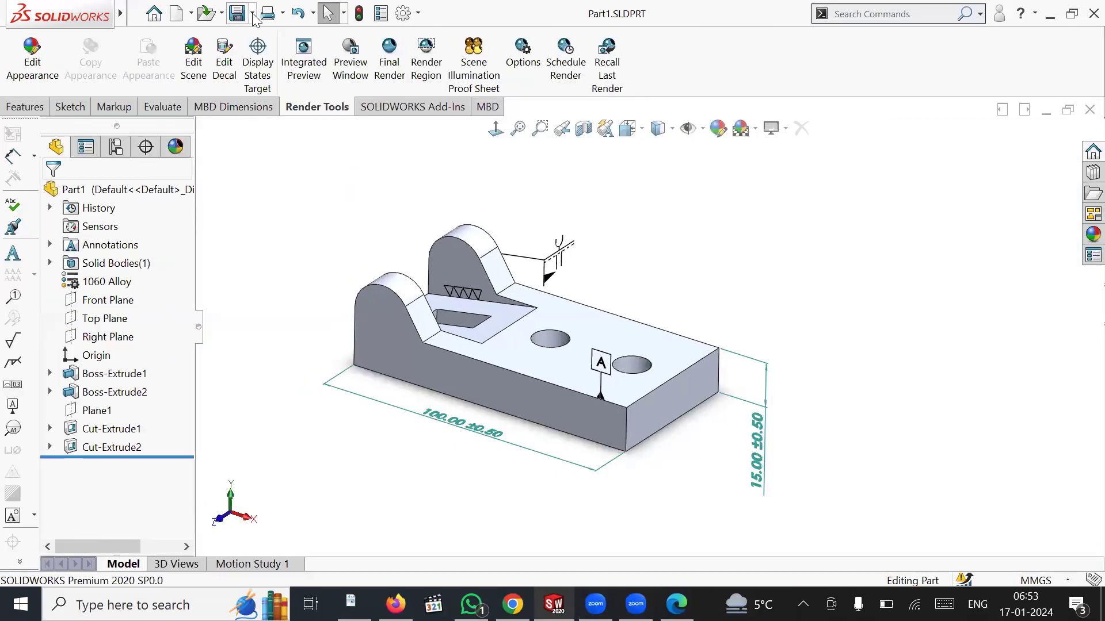
{"action": "left_click", "coordinate": [362, 13]}
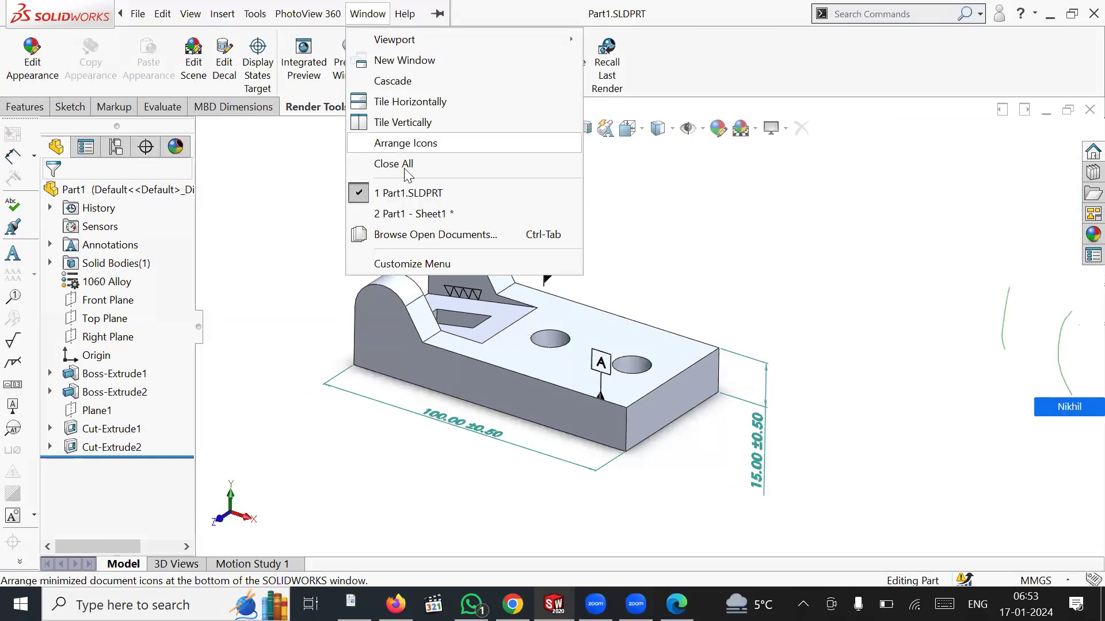
{"action": "left_click", "coordinate": [409, 213]}
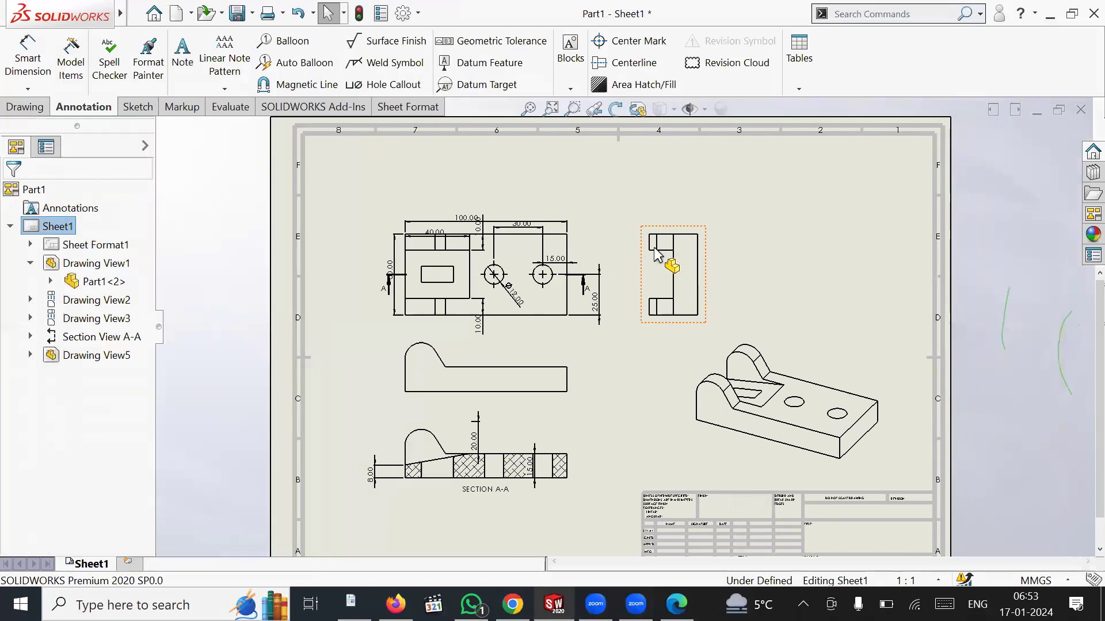
Save the drawing as Part1.SLDDRW, updating its views before the save.
{"action": "mouse_move", "coordinate": [89, 20]}
{"action": "left_click", "coordinate": [139, 14]}
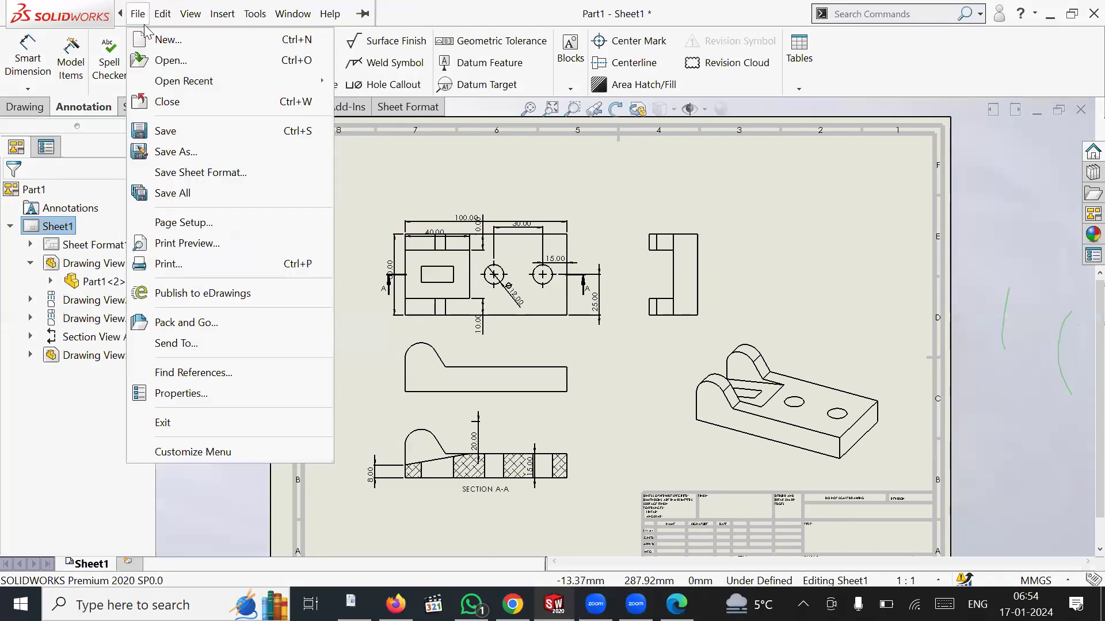
{"action": "left_click", "coordinate": [173, 150]}
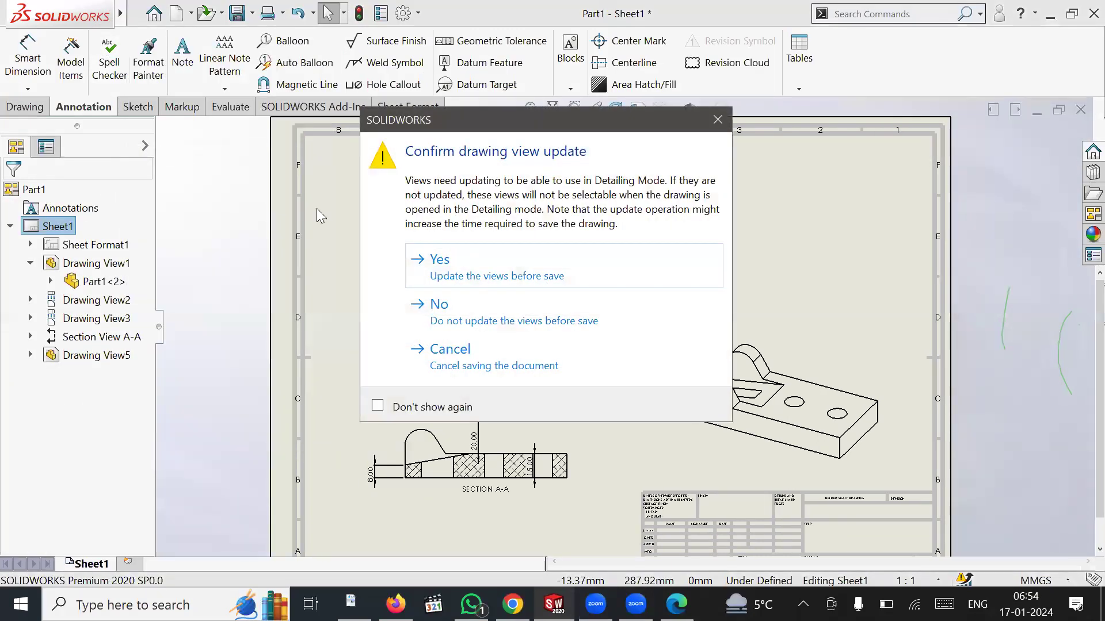
{"action": "left_click", "coordinate": [444, 274]}
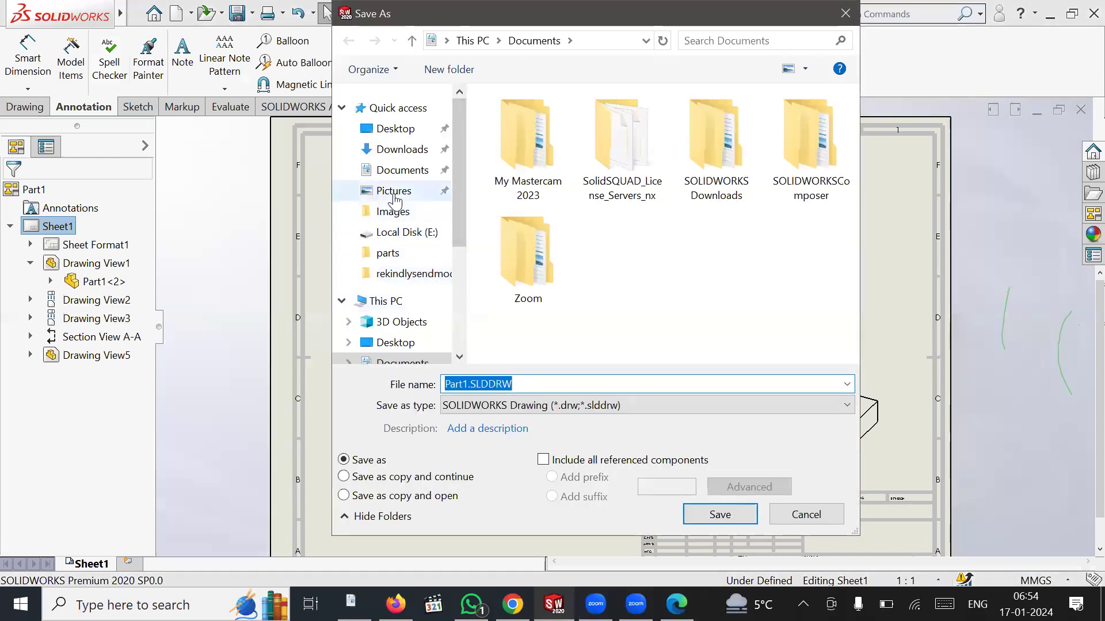
{"action": "scroll", "coordinate": [420, 305], "scroll_direction": "down", "scroll_amount": 2}
{"action": "scroll", "coordinate": [424, 324], "scroll_direction": "down", "scroll_amount": 1}
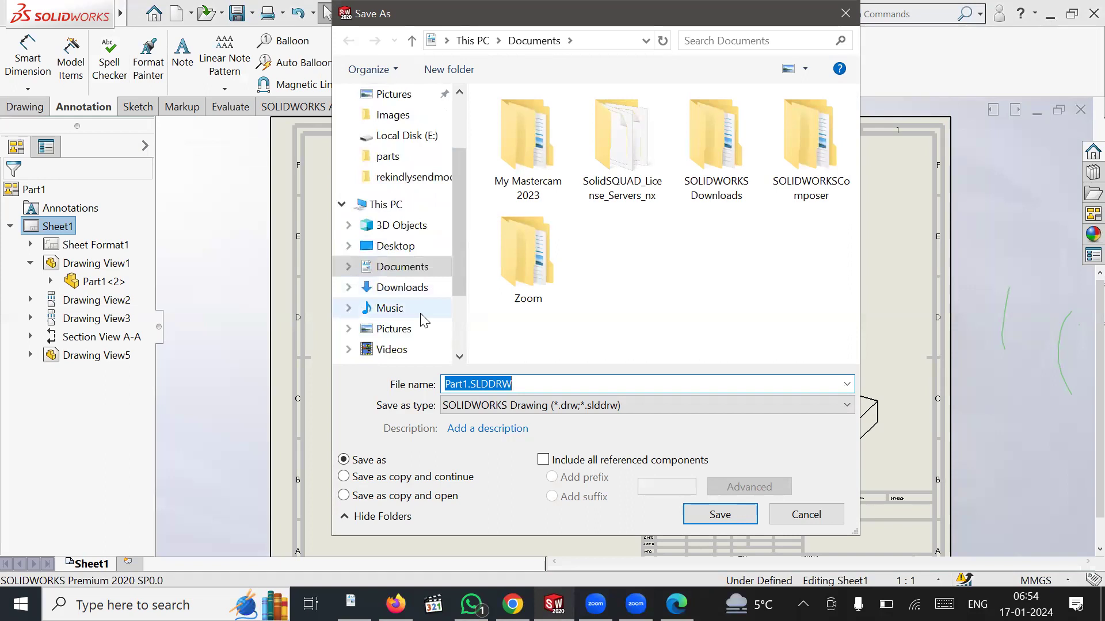
{"action": "left_click", "coordinate": [410, 293]}
{"action": "left_click", "coordinate": [718, 514]}
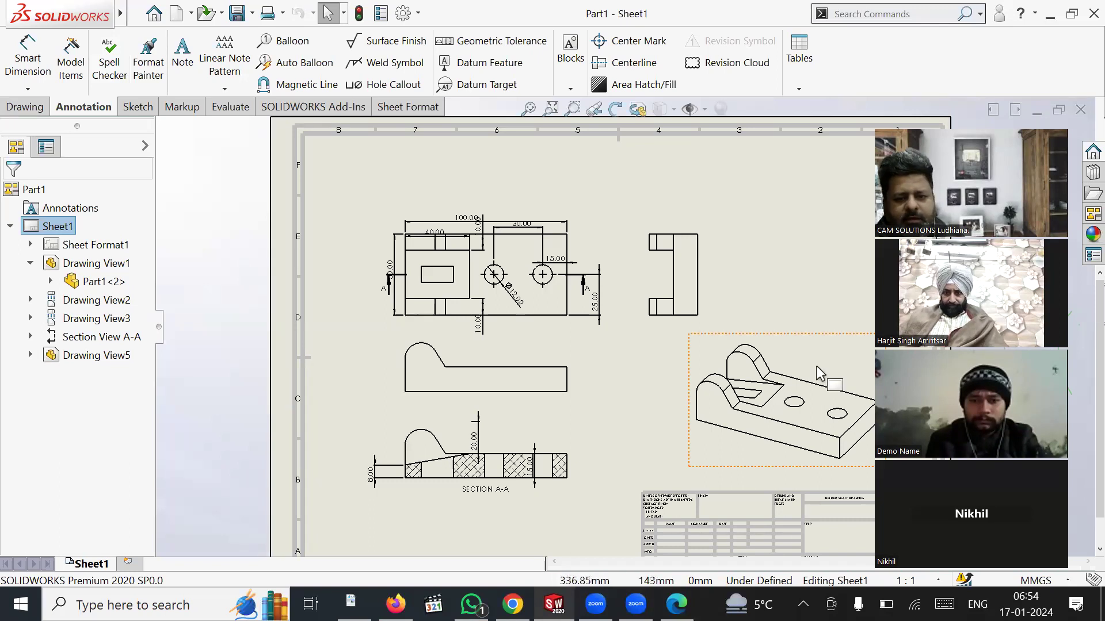
Open the part from the trimetric drawing view and start Pack and Go for it.
{"action": "left_click", "coordinate": [826, 340]}
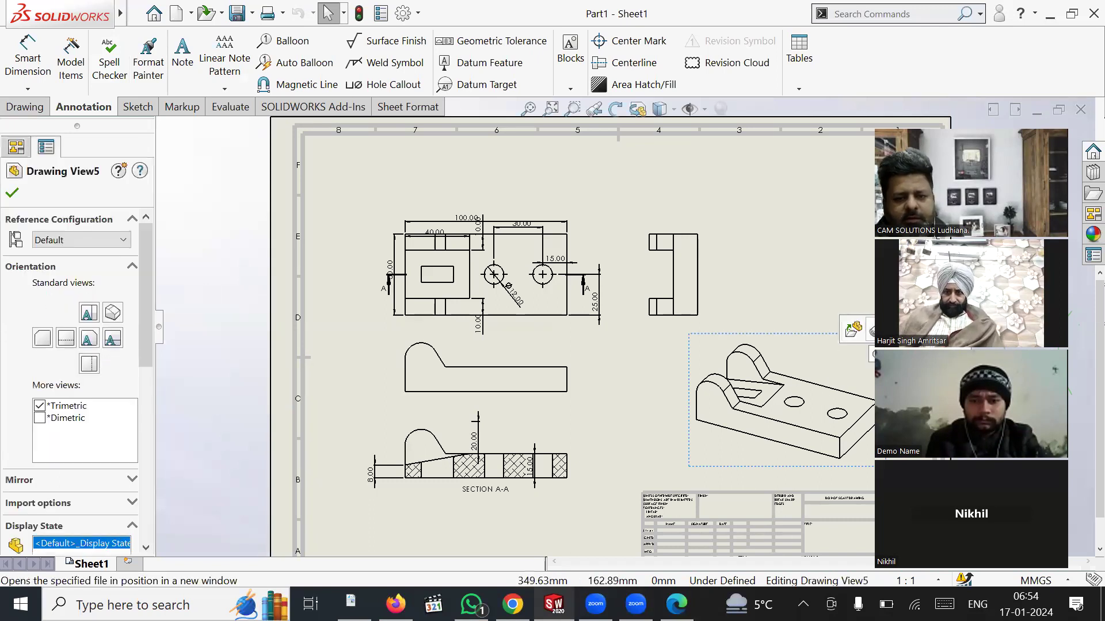
{"action": "left_click", "coordinate": [849, 332]}
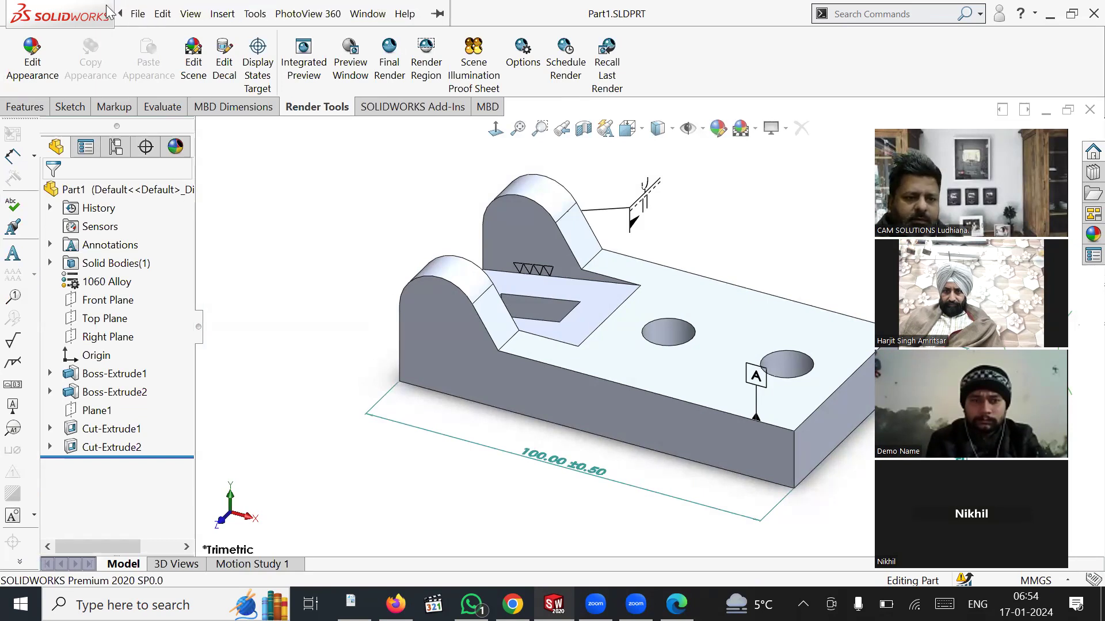
{"action": "left_click", "coordinate": [136, 15]}
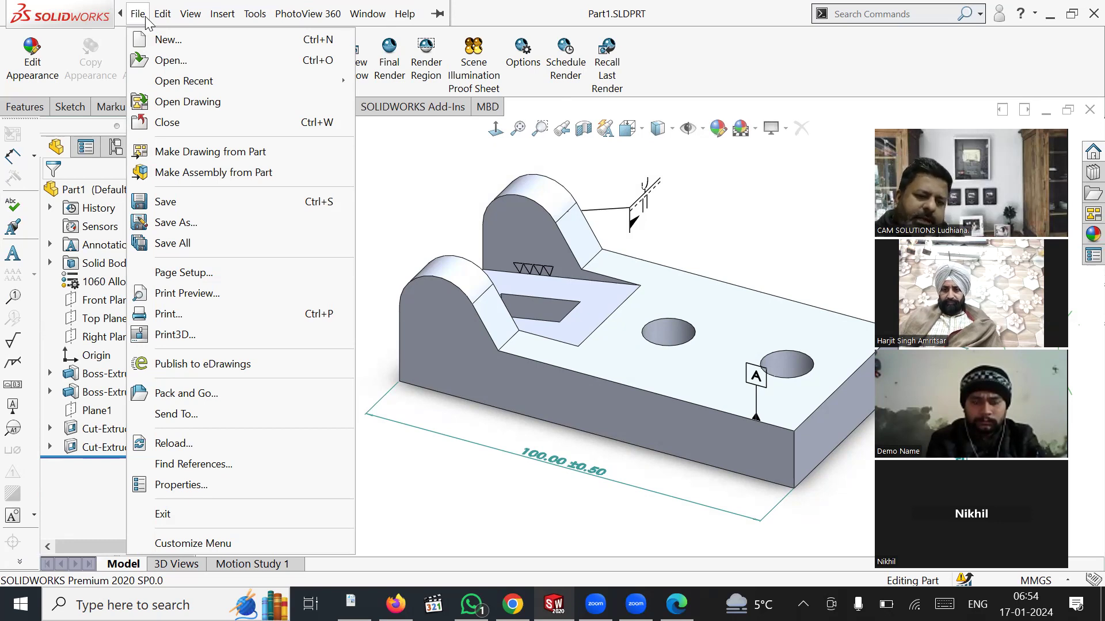
{"action": "left_click", "coordinate": [138, 14]}
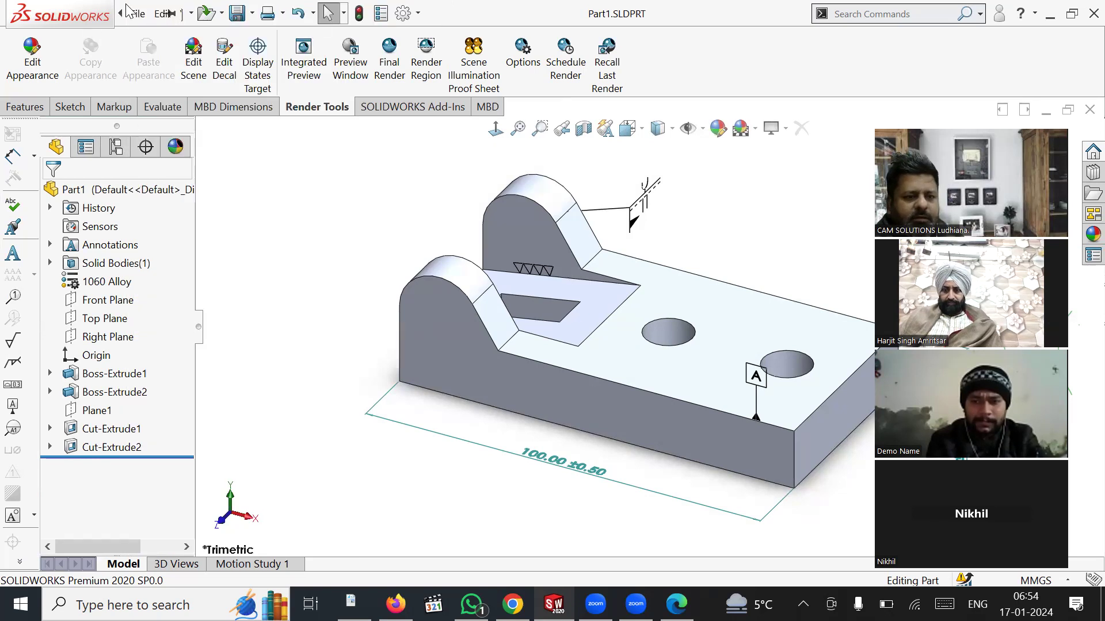
{"action": "left_click", "coordinate": [129, 9]}
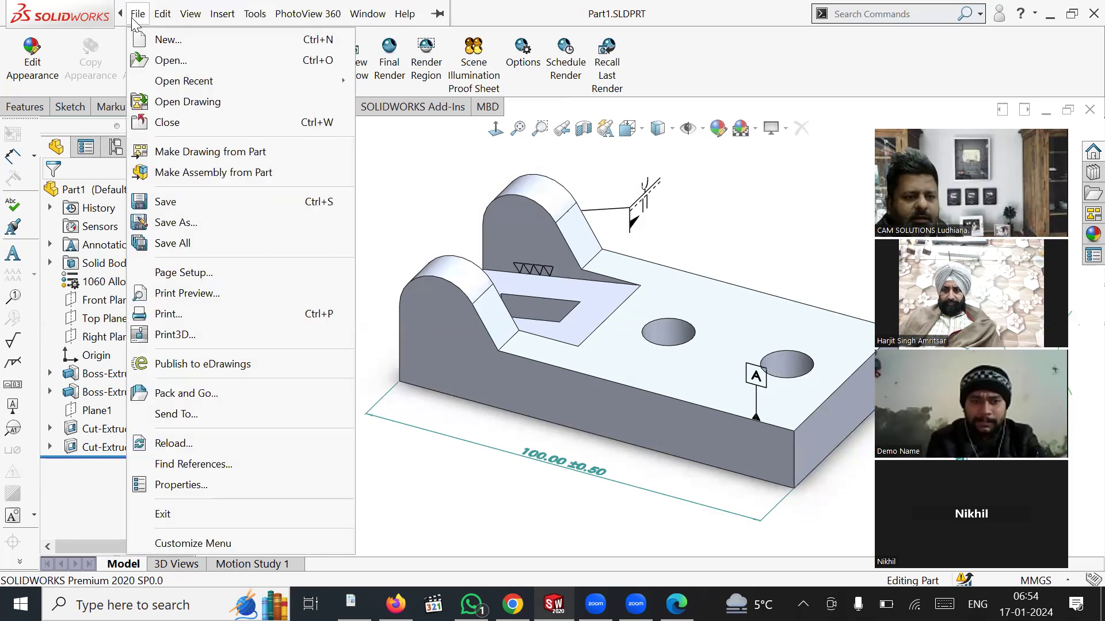
{"action": "left_click", "coordinate": [203, 397]}
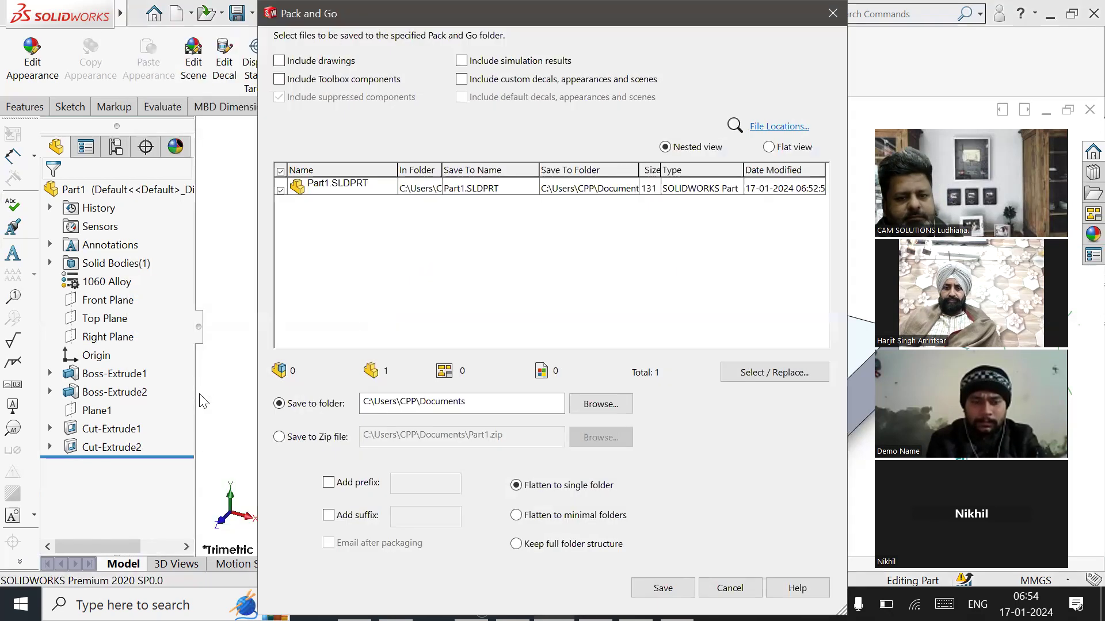
Include drawings and Toolbox components in the package, try the zip file destination, and close Pack and Go without saving.
{"action": "left_click_drag", "start_coordinate": [451, 12], "coordinate": [344, 12]}
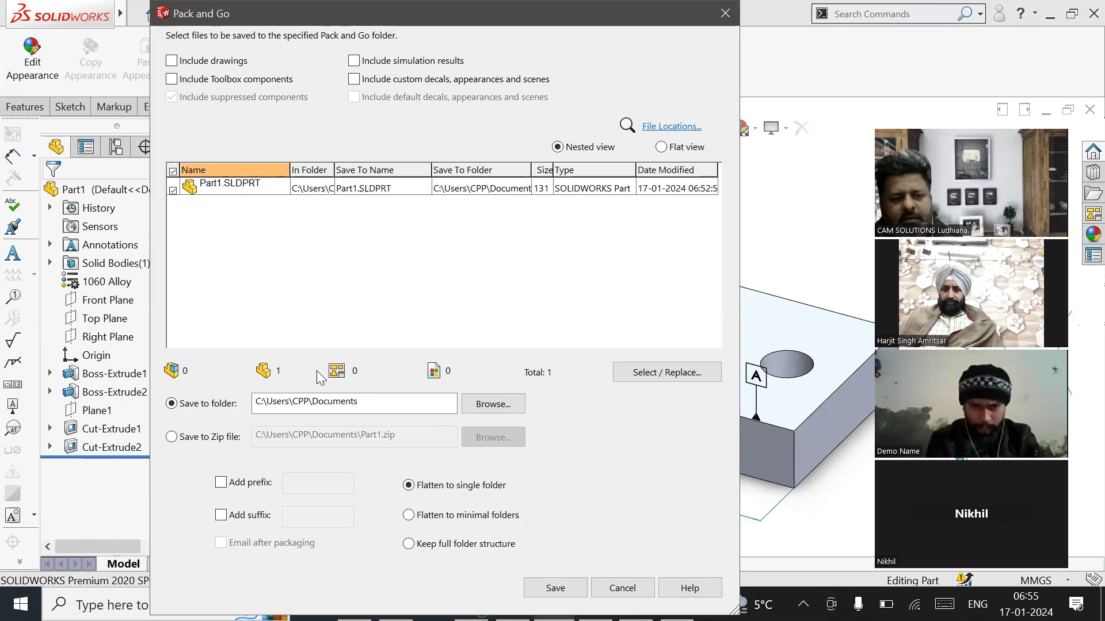
{"action": "left_click", "coordinate": [172, 62]}
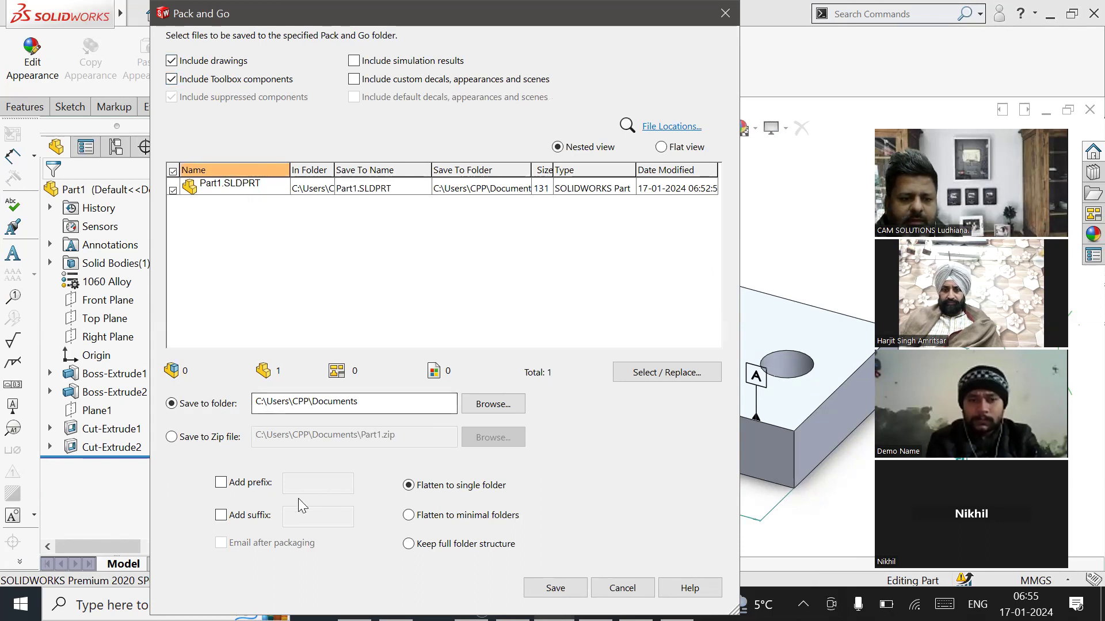
{"action": "left_click", "coordinate": [184, 438]}
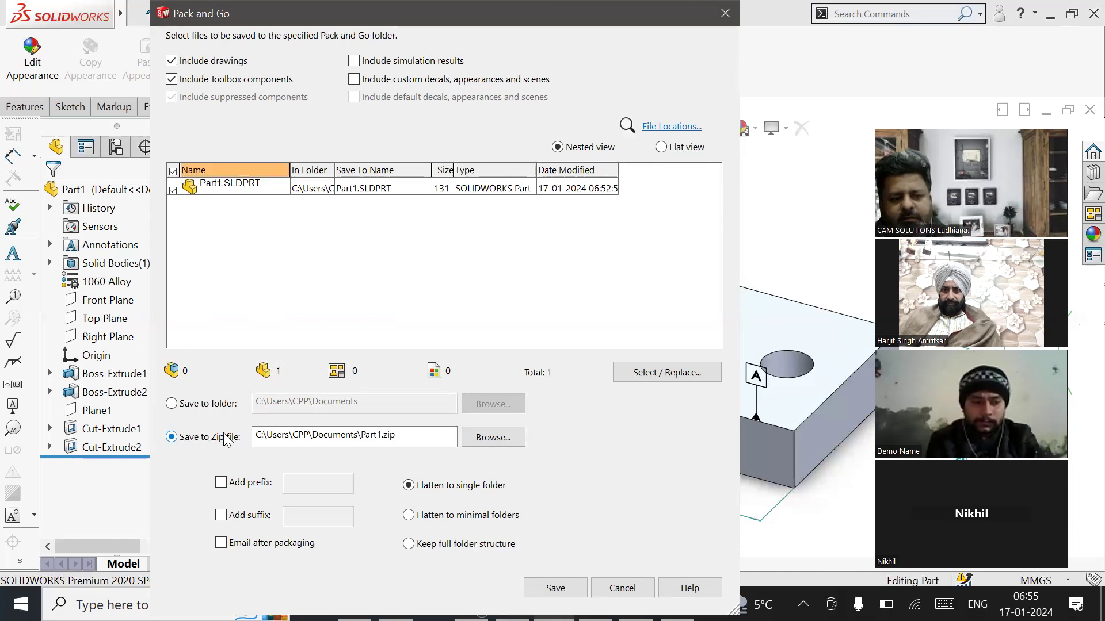
{"action": "left_click", "coordinate": [201, 409]}
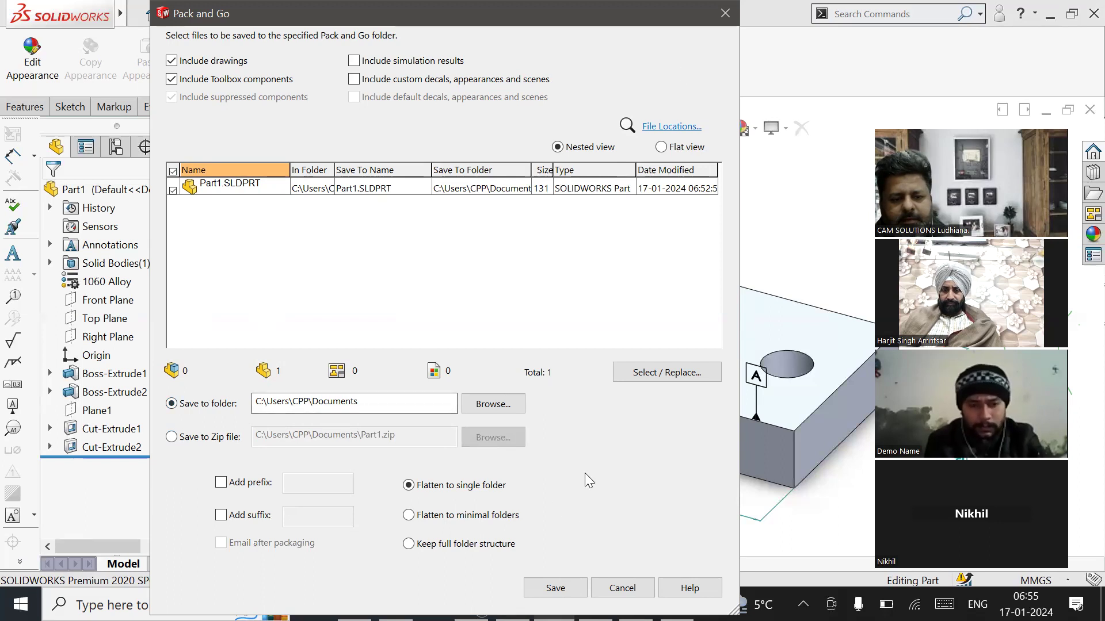
{"action": "left_click", "coordinate": [725, 14]}
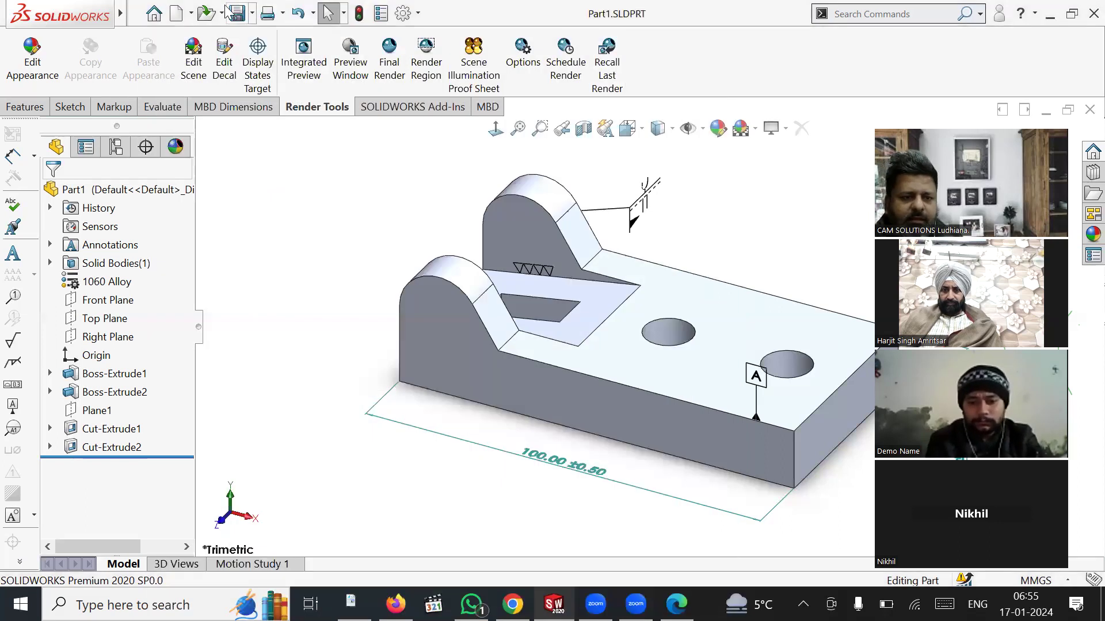
Switch to the drawing sheet and close the drawing.
{"action": "left_click", "coordinate": [364, 15]}
{"action": "left_click", "coordinate": [410, 214]}
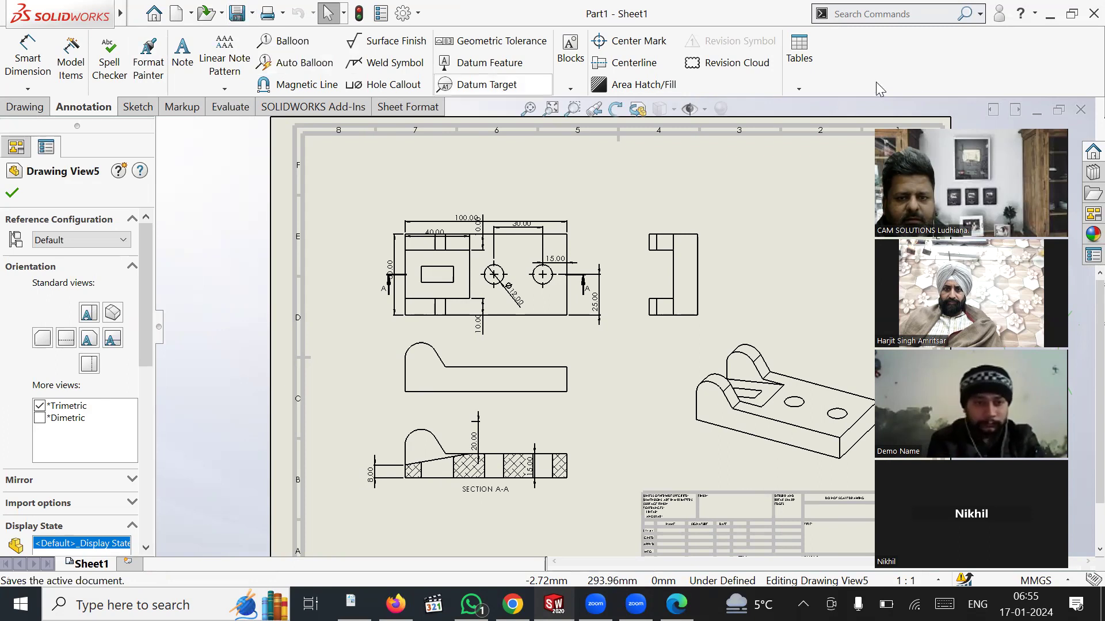
{"action": "left_click", "coordinate": [1077, 110]}
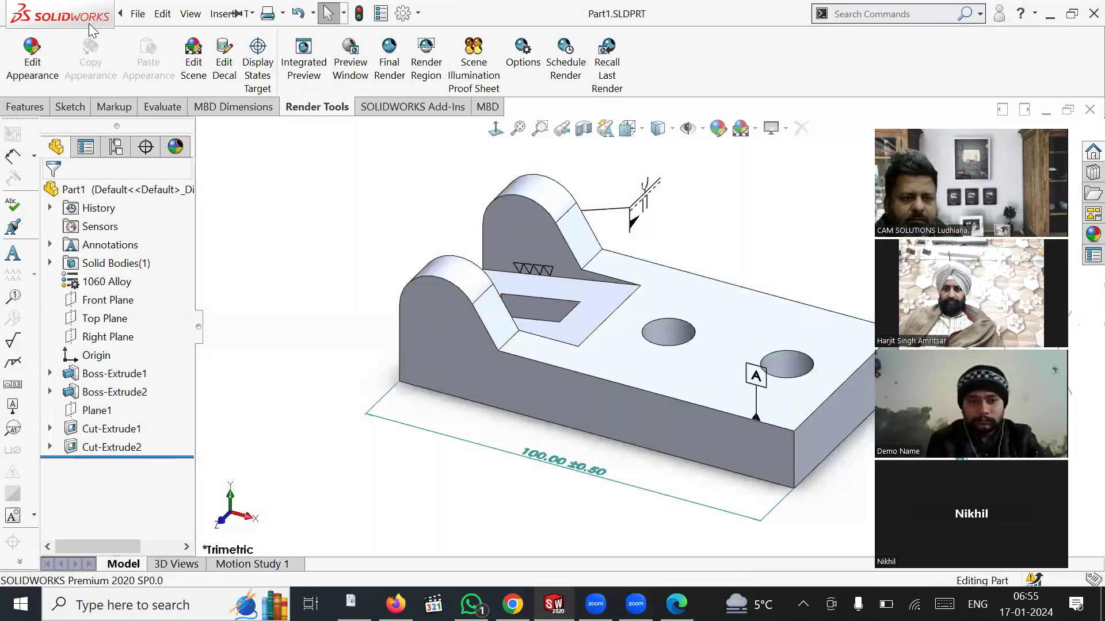
Reopen Pack and Go for the part and include custom decals, appearances and scenes, keeping the nested view.
{"action": "left_click", "coordinate": [137, 14]}
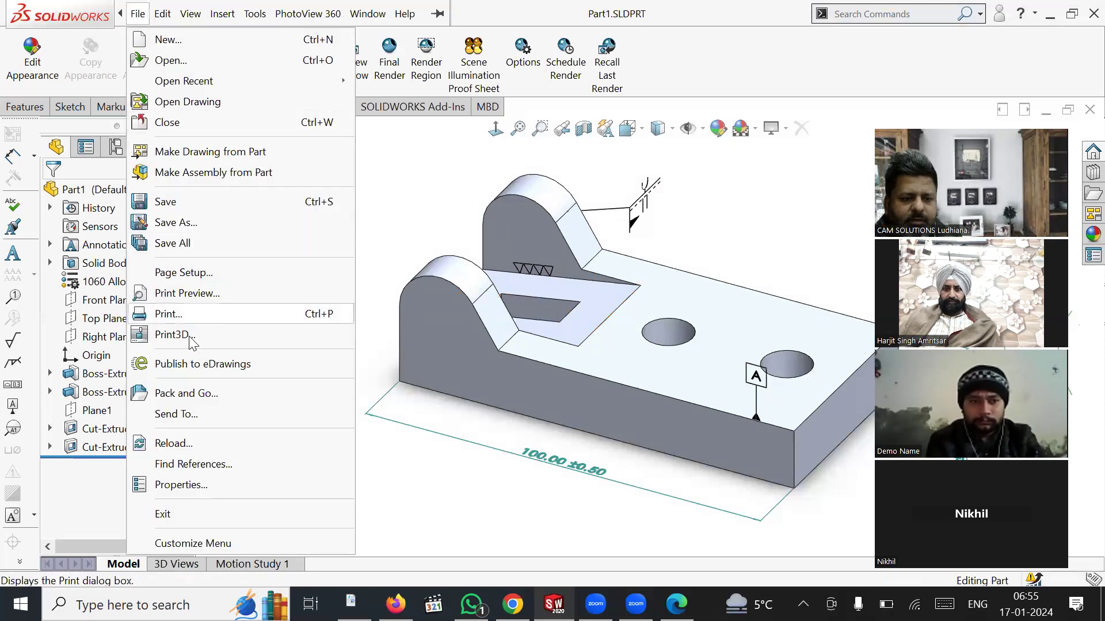
{"action": "left_click", "coordinate": [199, 394]}
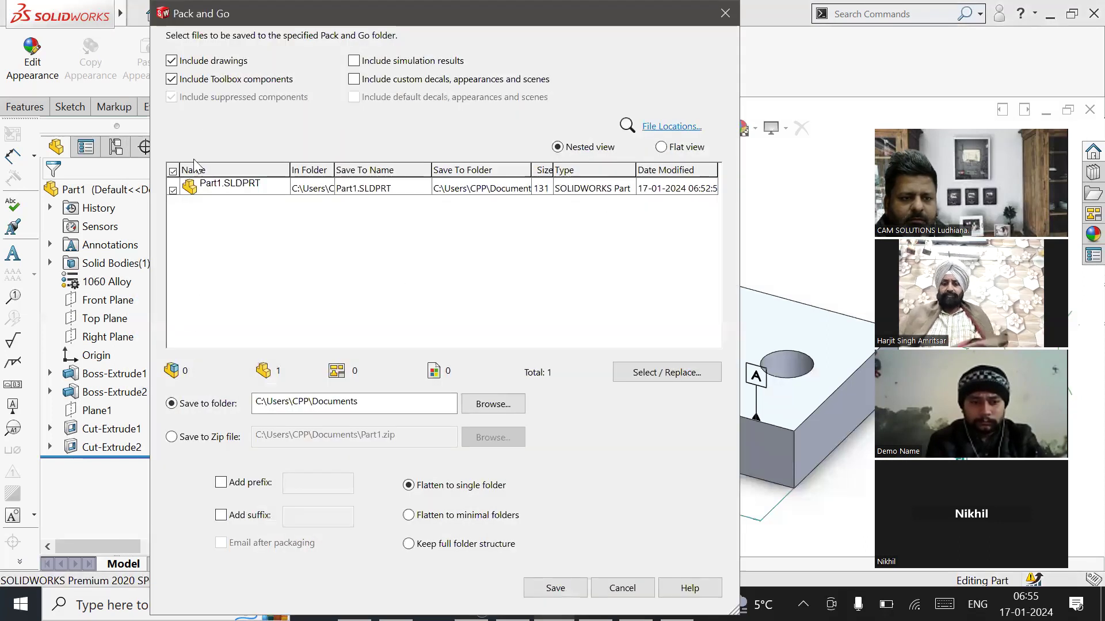
{"action": "left_click", "coordinate": [173, 190]}
{"action": "left_click", "coordinate": [174, 190]}
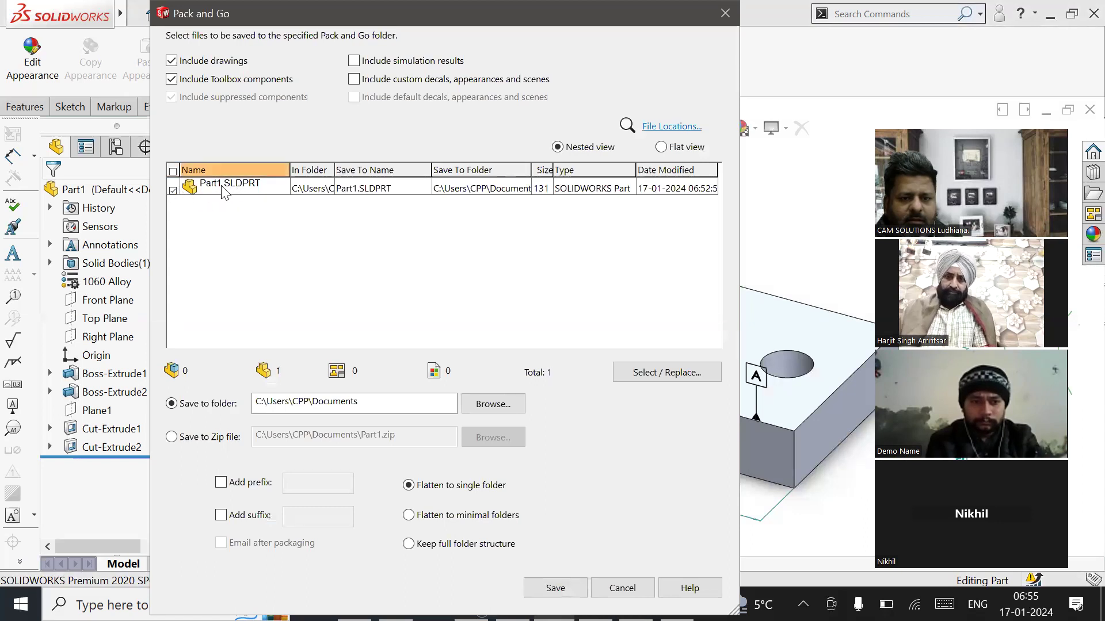
{"action": "left_click", "coordinate": [676, 151]}
{"action": "left_click", "coordinate": [586, 151]}
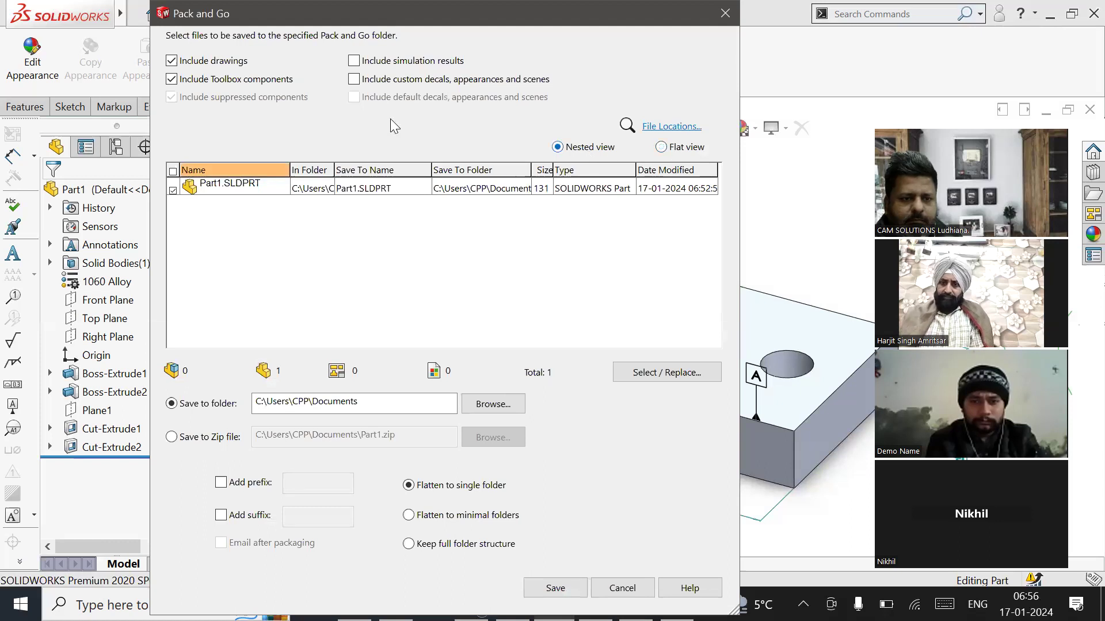
{"action": "left_click", "coordinate": [371, 84]}
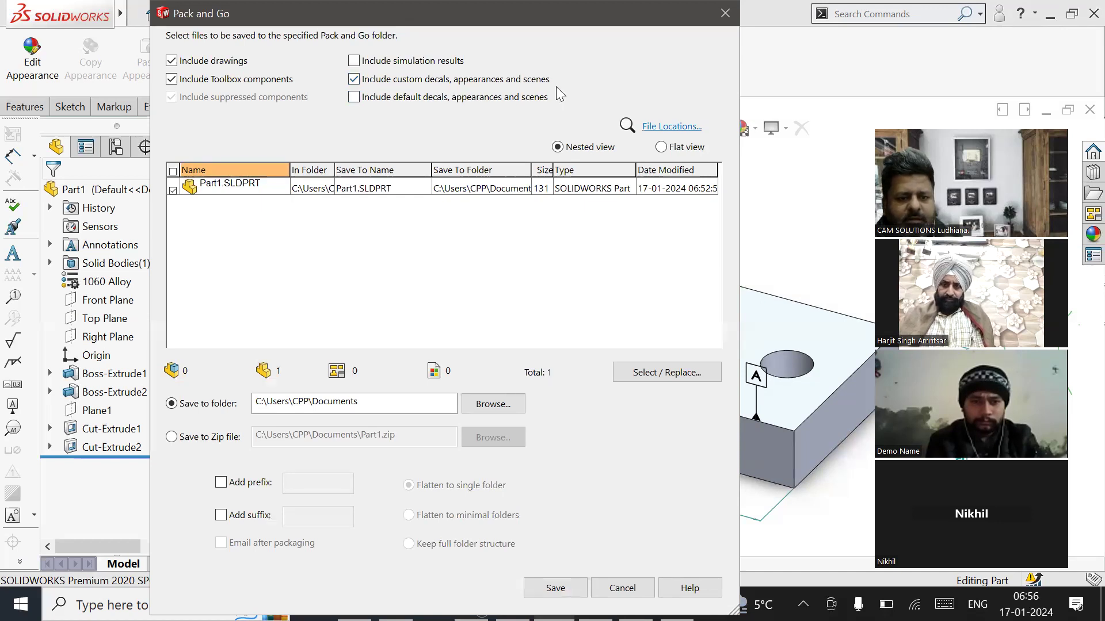
Try to check the package items by Save To Name with an empty search value, and close Select / Replace.
{"action": "left_click", "coordinate": [673, 371]}
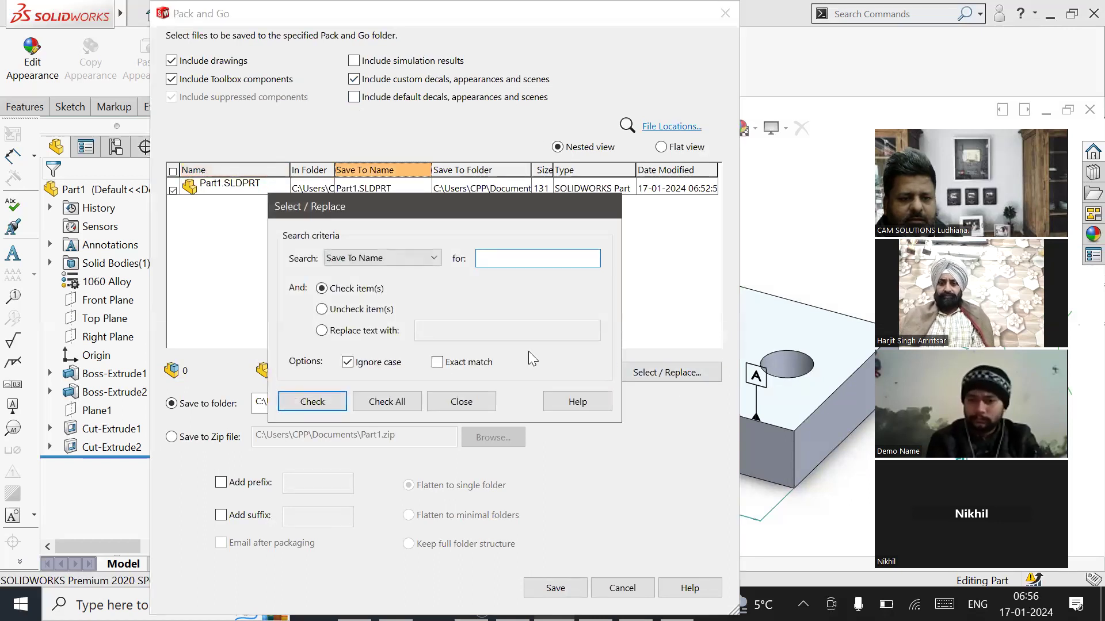
{"action": "left_click", "coordinate": [411, 263]}
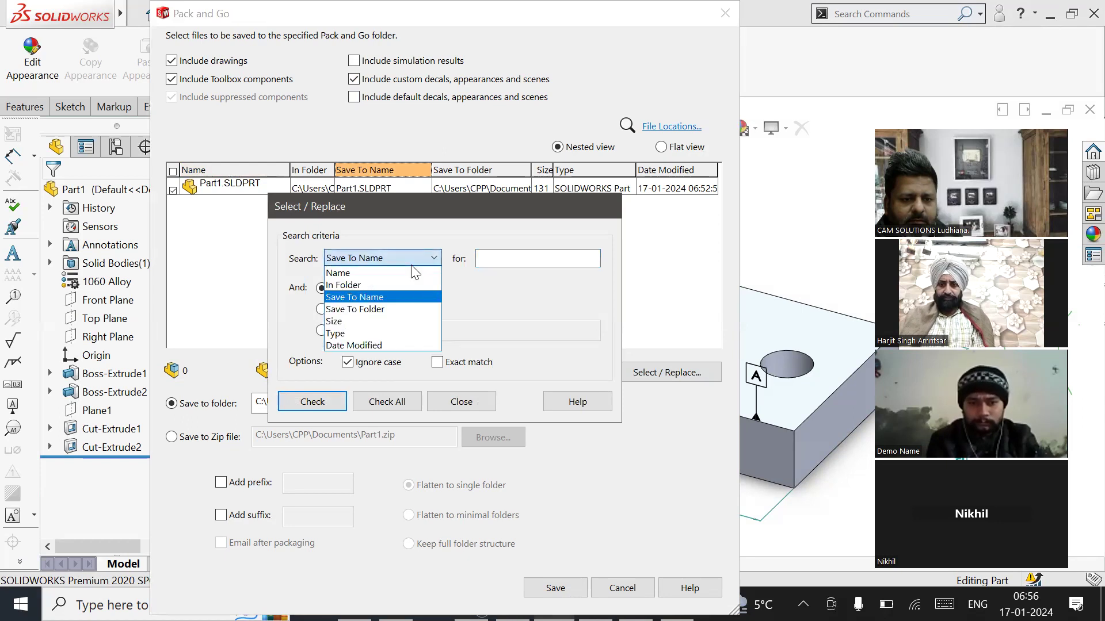
{"action": "left_click", "coordinate": [412, 264]}
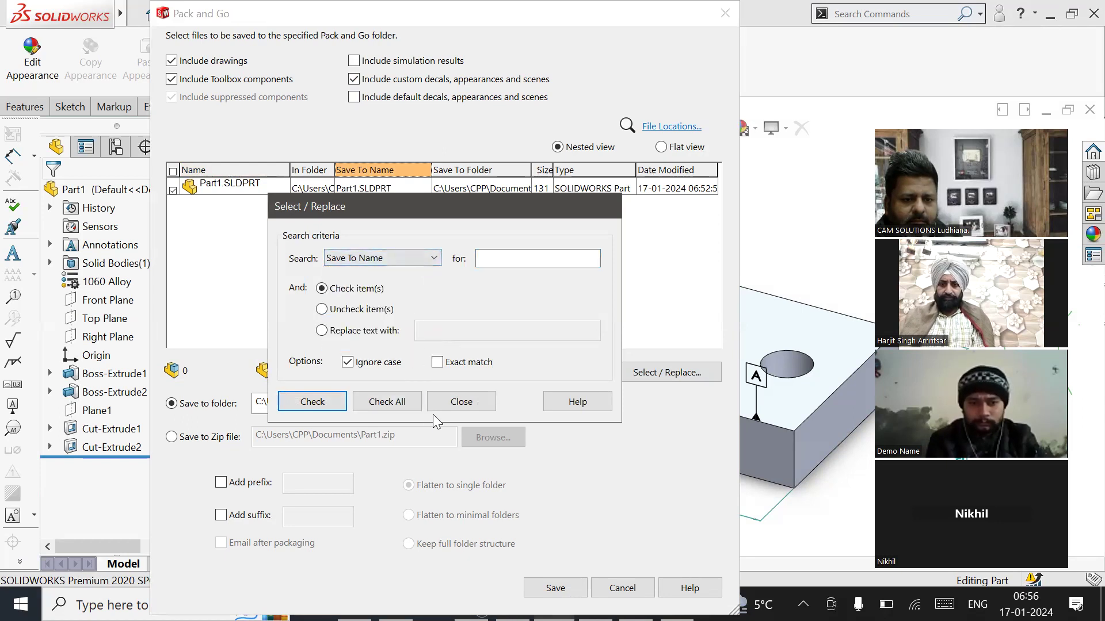
{"action": "left_click", "coordinate": [384, 406]}
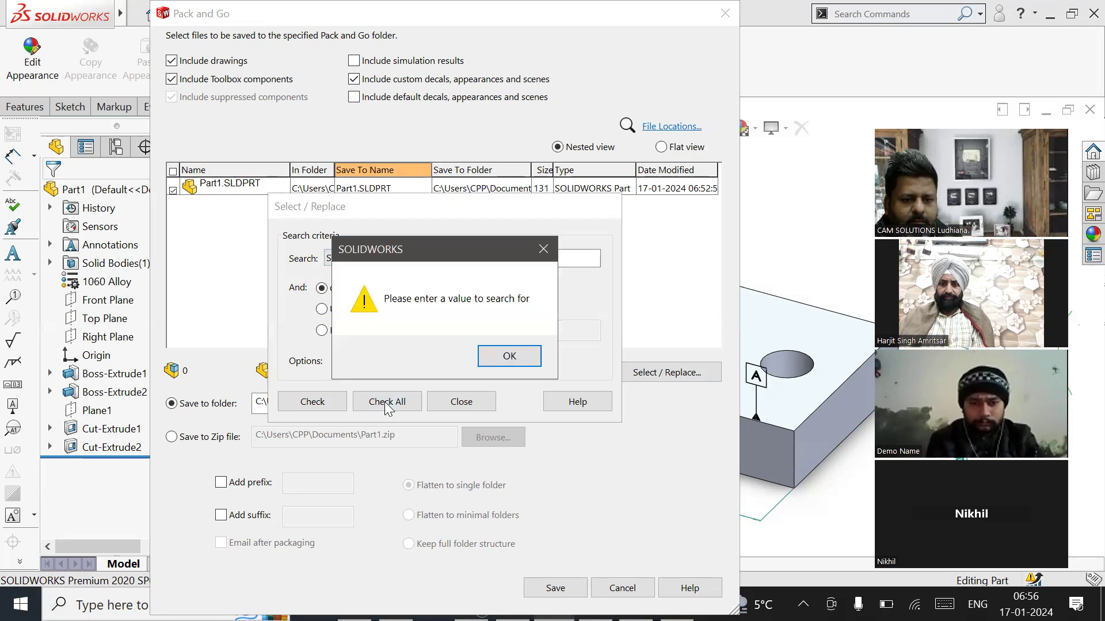
{"action": "left_click", "coordinate": [492, 362]}
{"action": "left_click", "coordinate": [325, 400]}
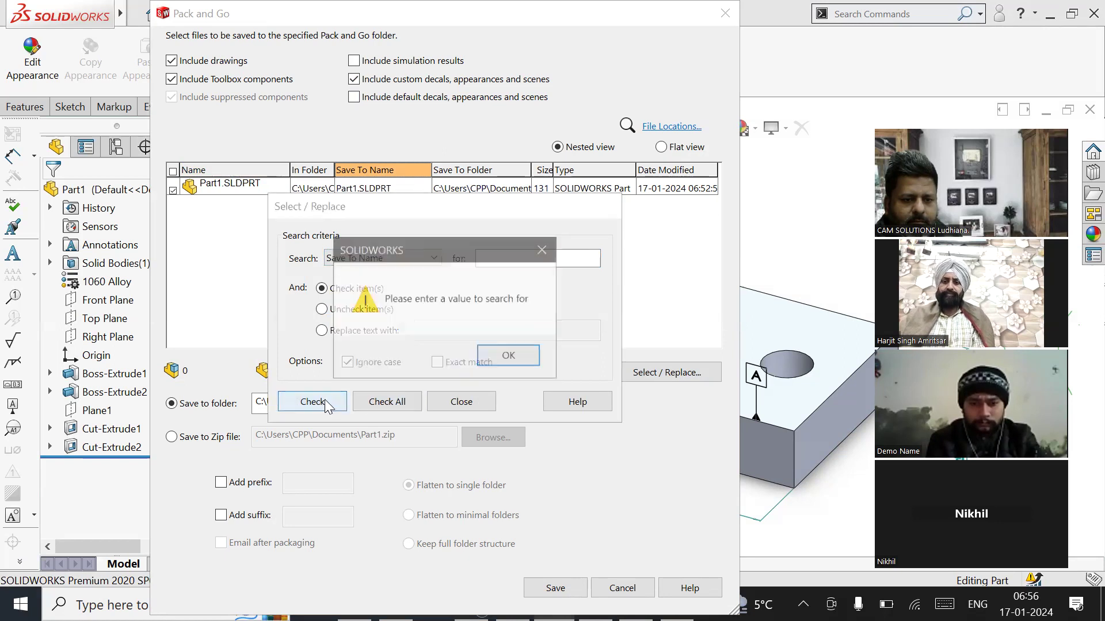
{"action": "left_click", "coordinate": [509, 356]}
{"action": "left_click", "coordinate": [462, 401]}
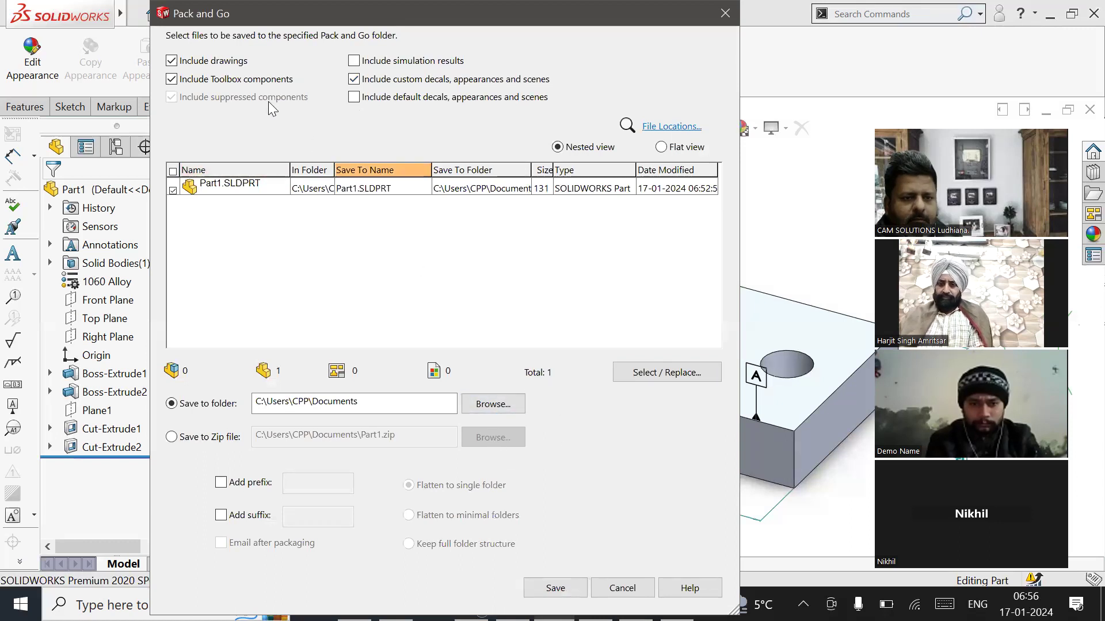
Exclude Toolbox components and drawings from the Pack and Go package.
{"action": "left_click", "coordinate": [213, 81]}
{"action": "left_click", "coordinate": [195, 59]}
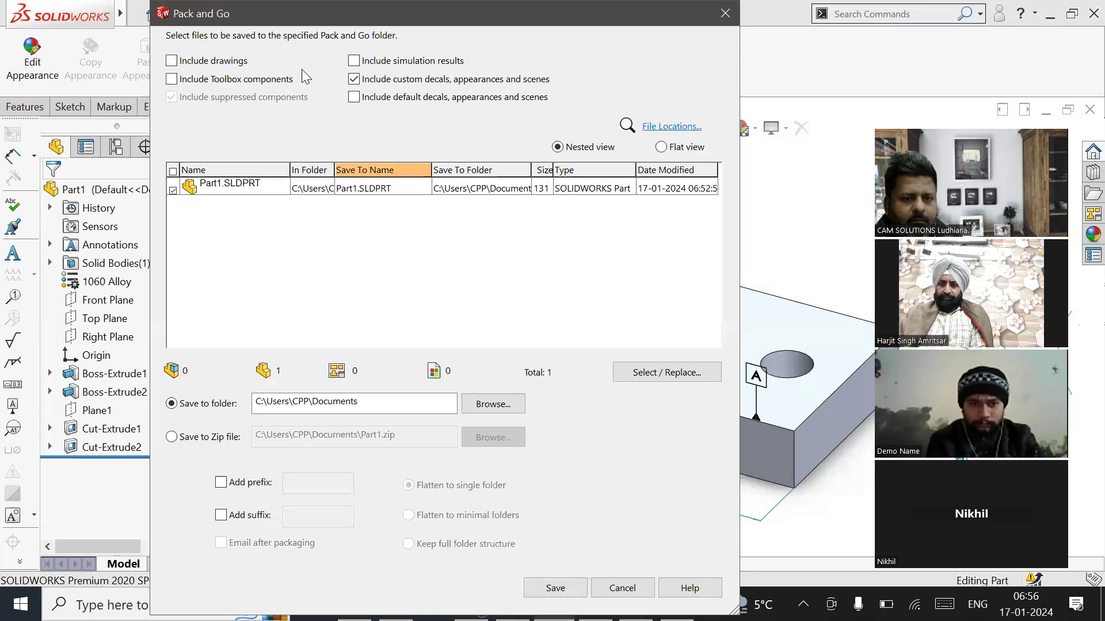
Start adding a folder to the Pack and Go file locations and select Downloads under This PC.
{"action": "left_click", "coordinate": [668, 126]}
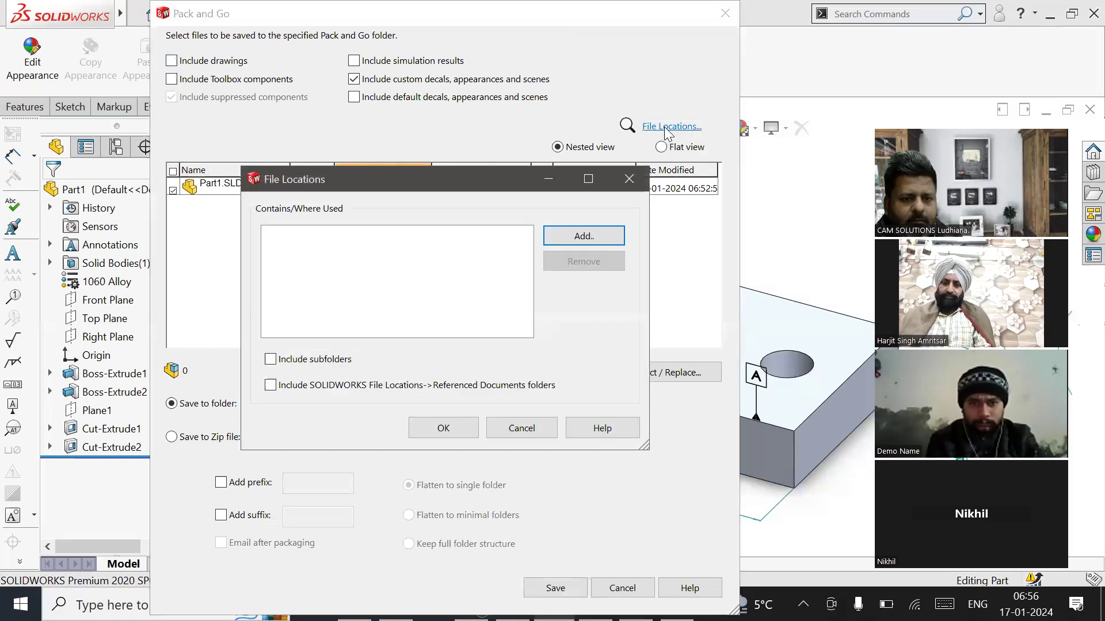
{"action": "left_click", "coordinate": [601, 236]}
{"action": "scroll", "coordinate": [405, 313], "scroll_direction": "down", "scroll_amount": 1}
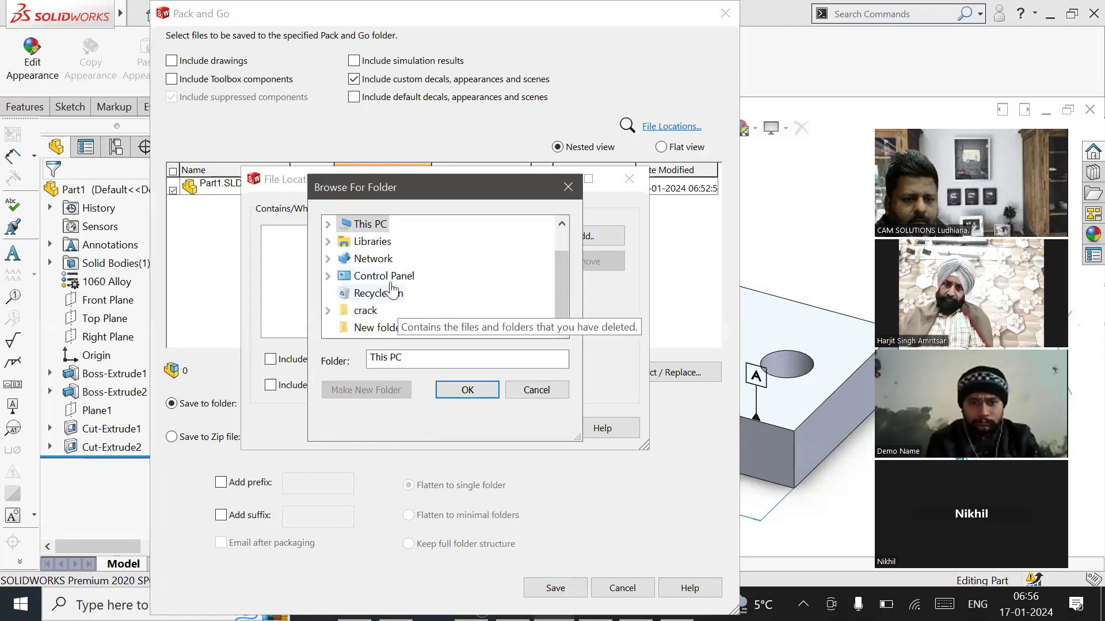
{"action": "scroll", "coordinate": [423, 310], "scroll_direction": "up", "scroll_amount": 1}
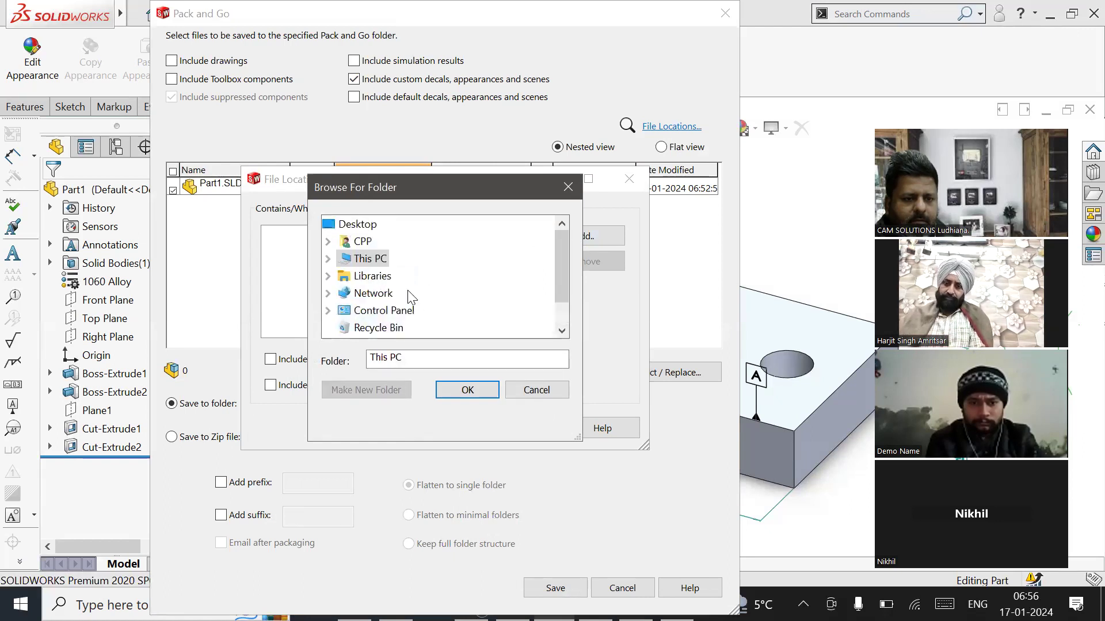
{"action": "double_click", "coordinate": [371, 260]}
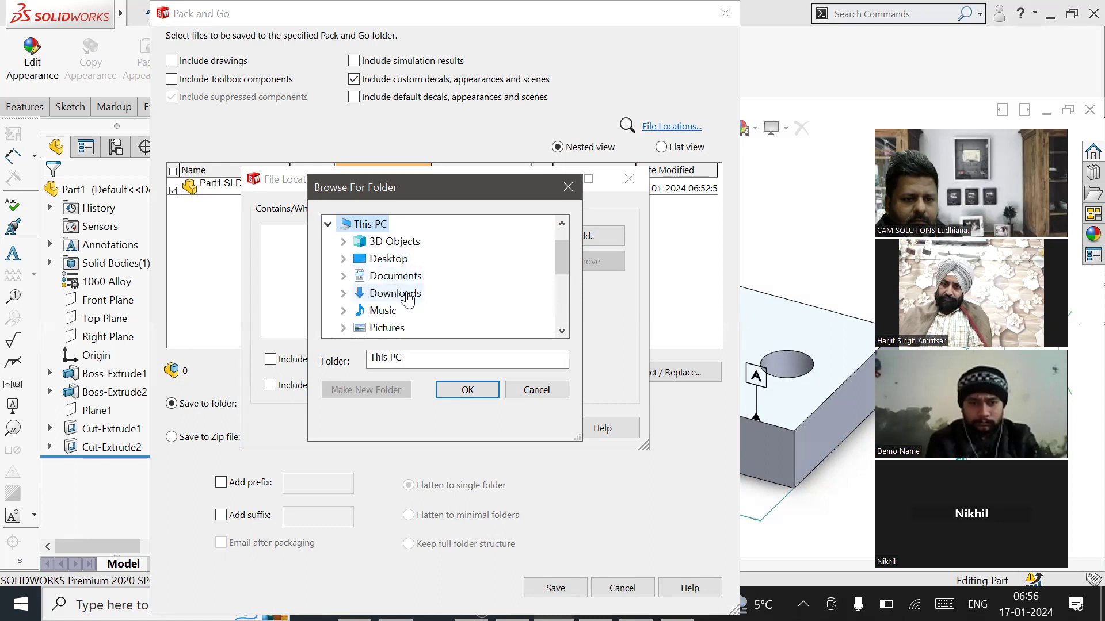
{"action": "double_click", "coordinate": [403, 294]}
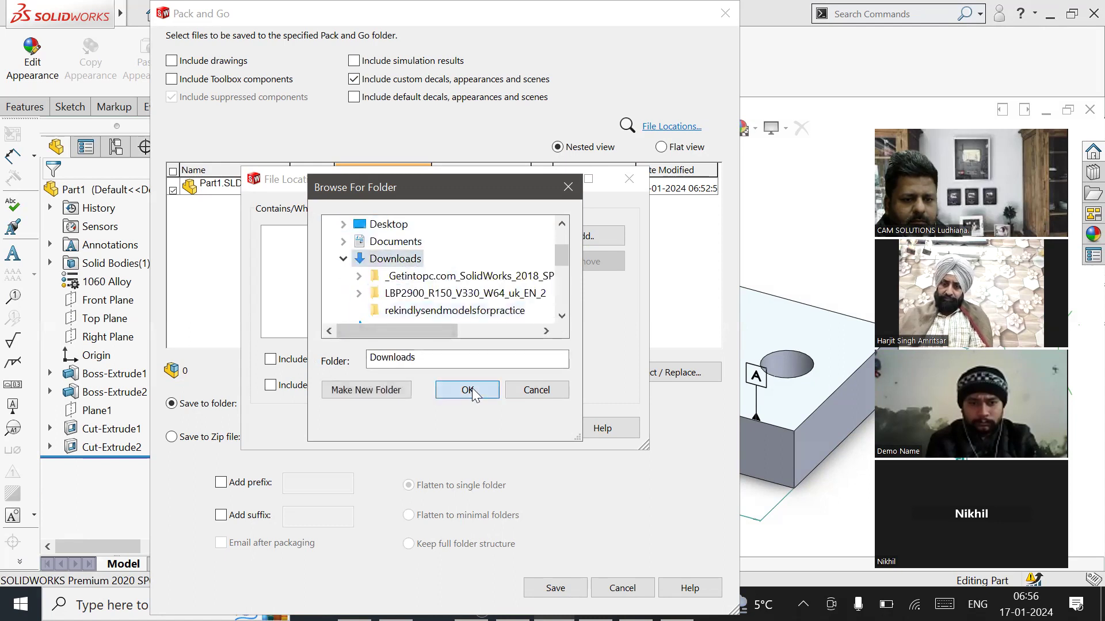